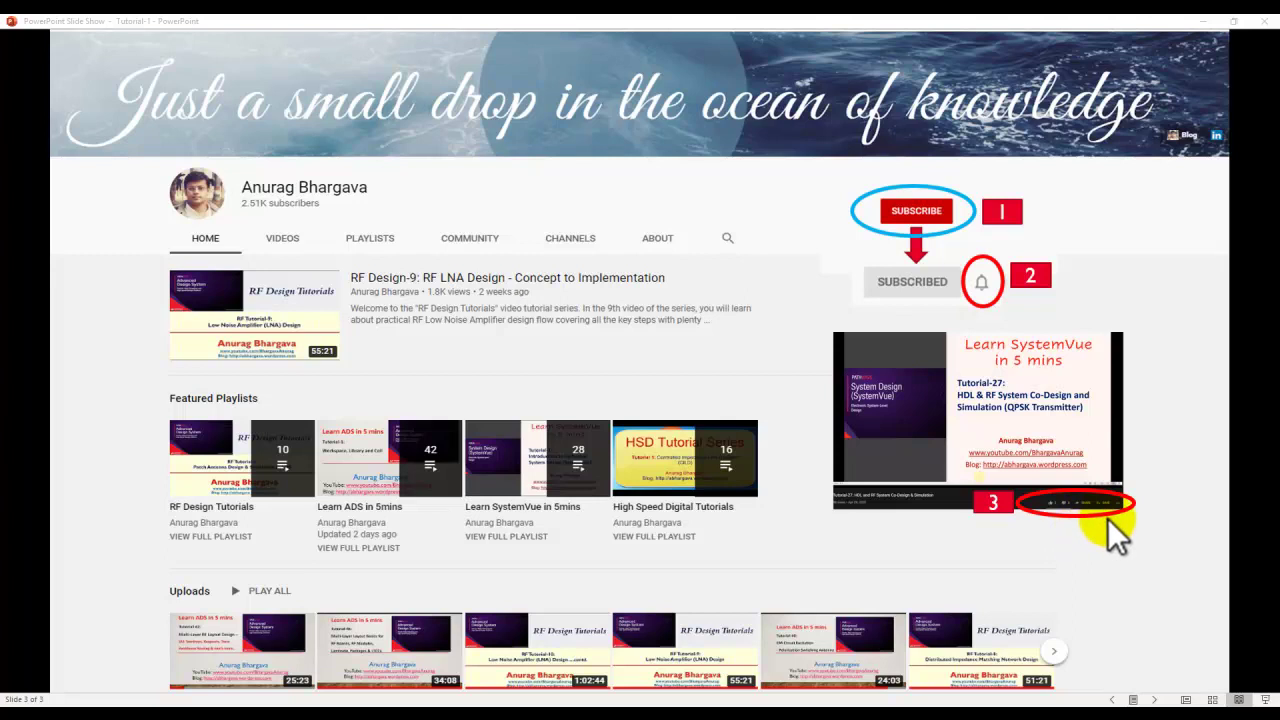
- Switch to SystemVue and tune the Equation1.theta variable up to 25 with a step size of 5
left_click(556, 700)
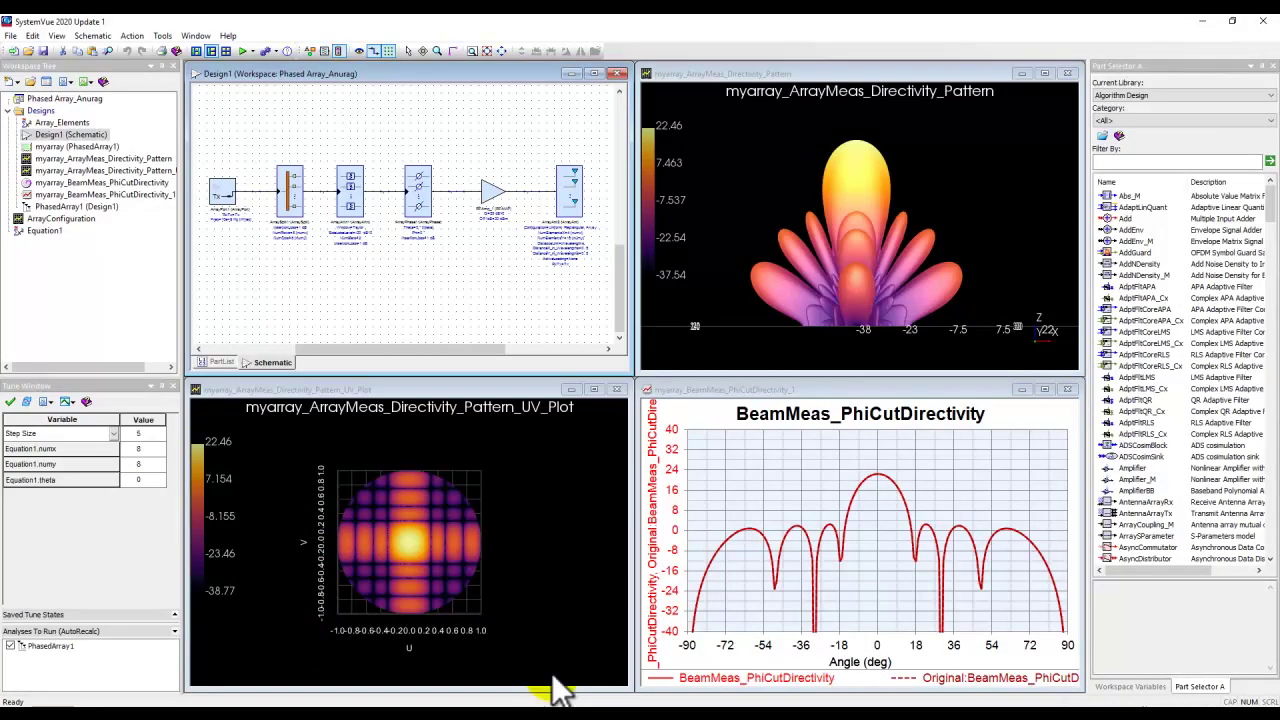
left_click(148, 481)
left_click(162, 476)
left_click(162, 476)
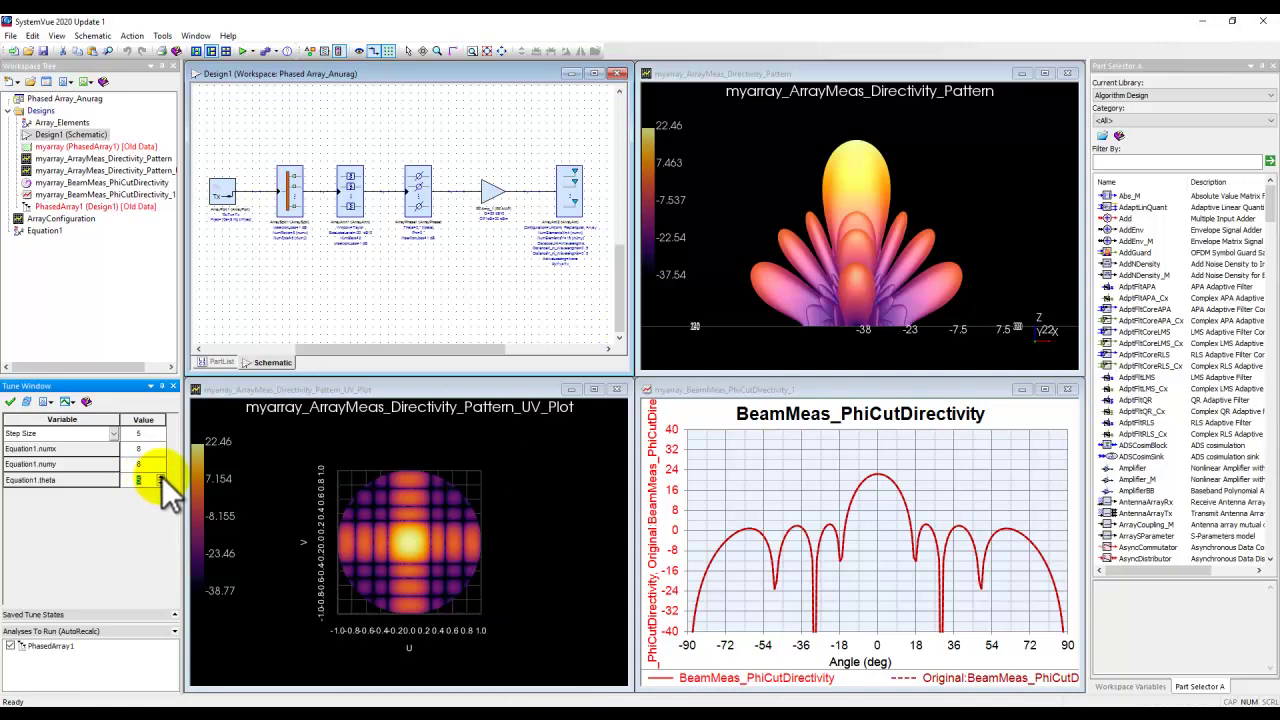
left_click(162, 476)
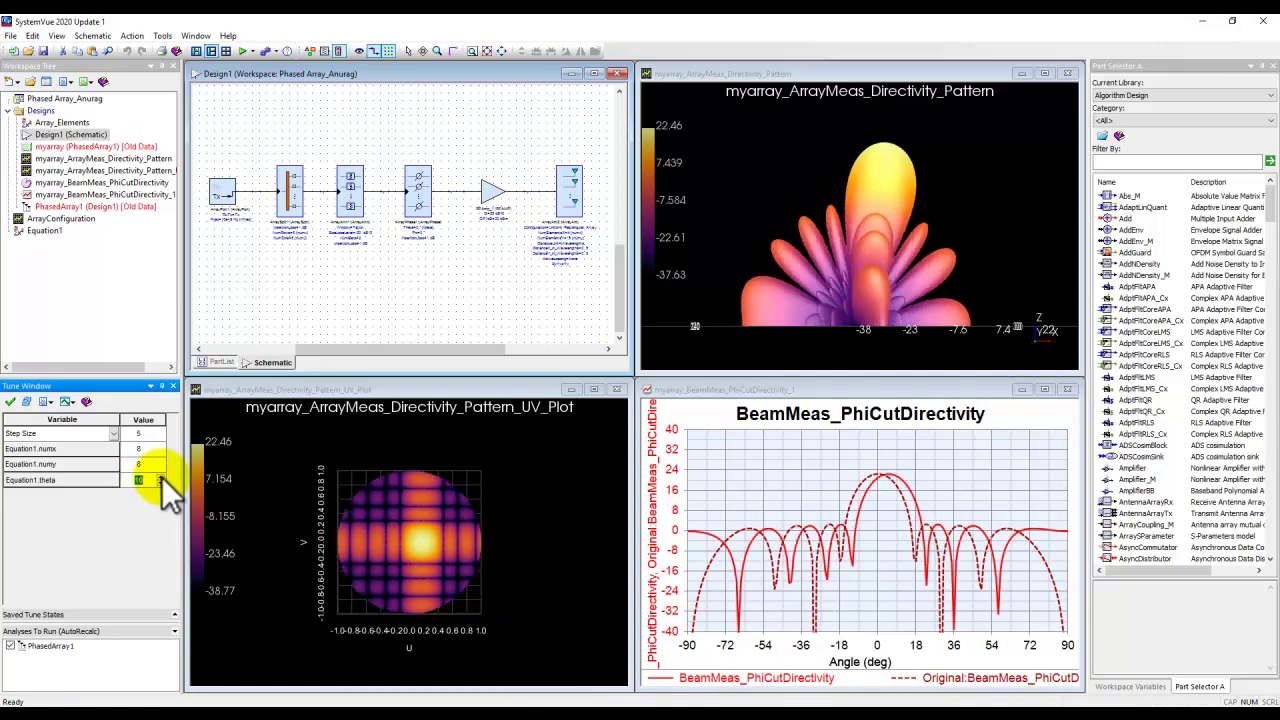
left_click(162, 476)
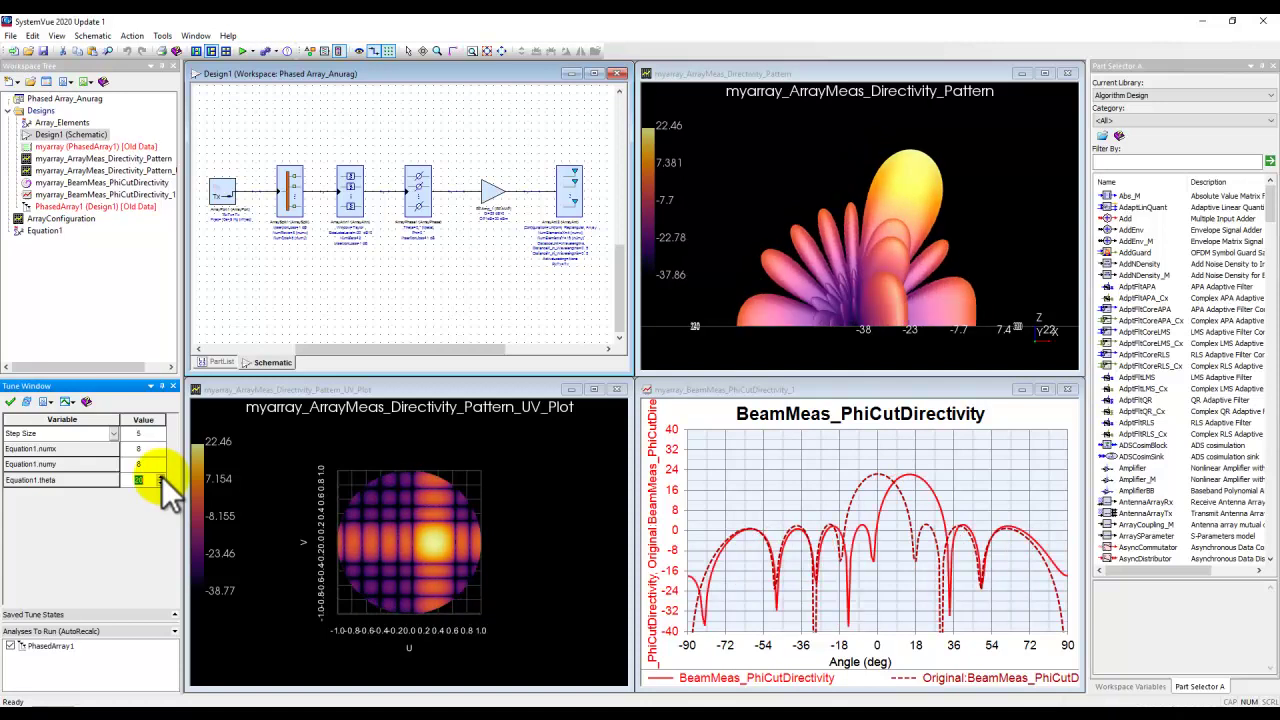
left_click(162, 476)
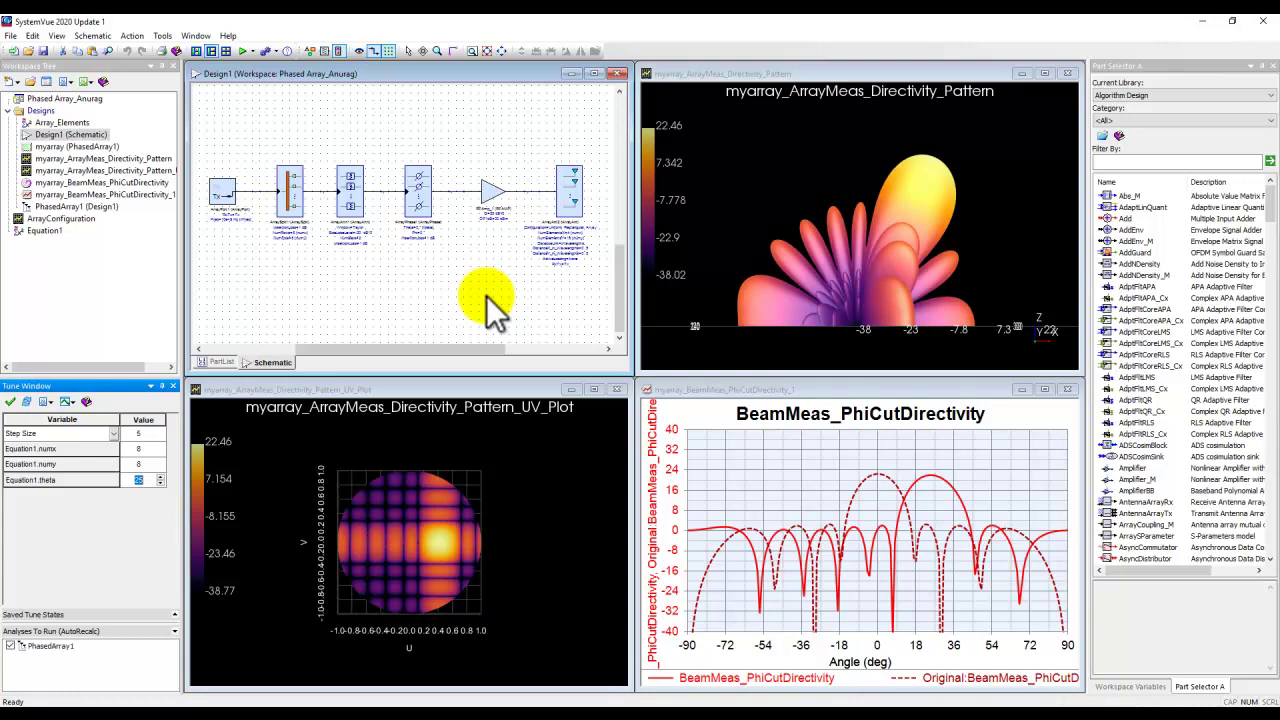
- Create a new workspace from the Blank template
left_click(10, 50)
left_click(730, 442)
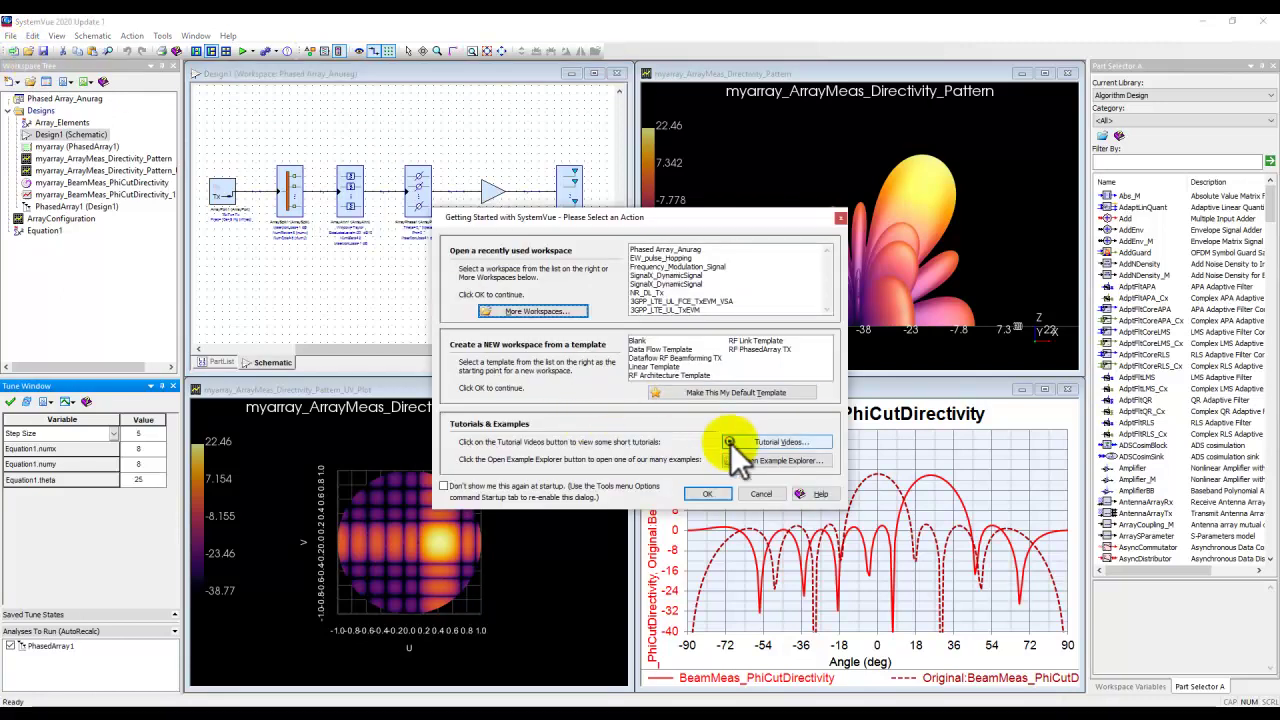
left_click(641, 343)
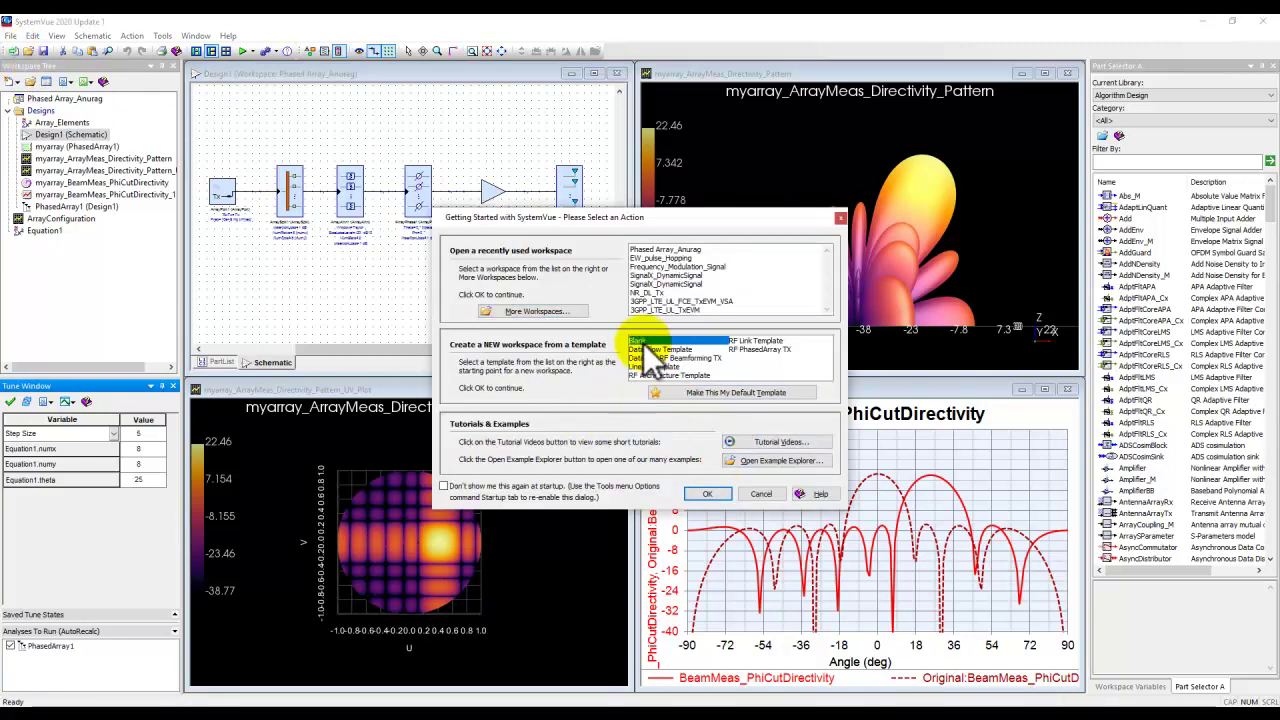
left_click(707, 494)
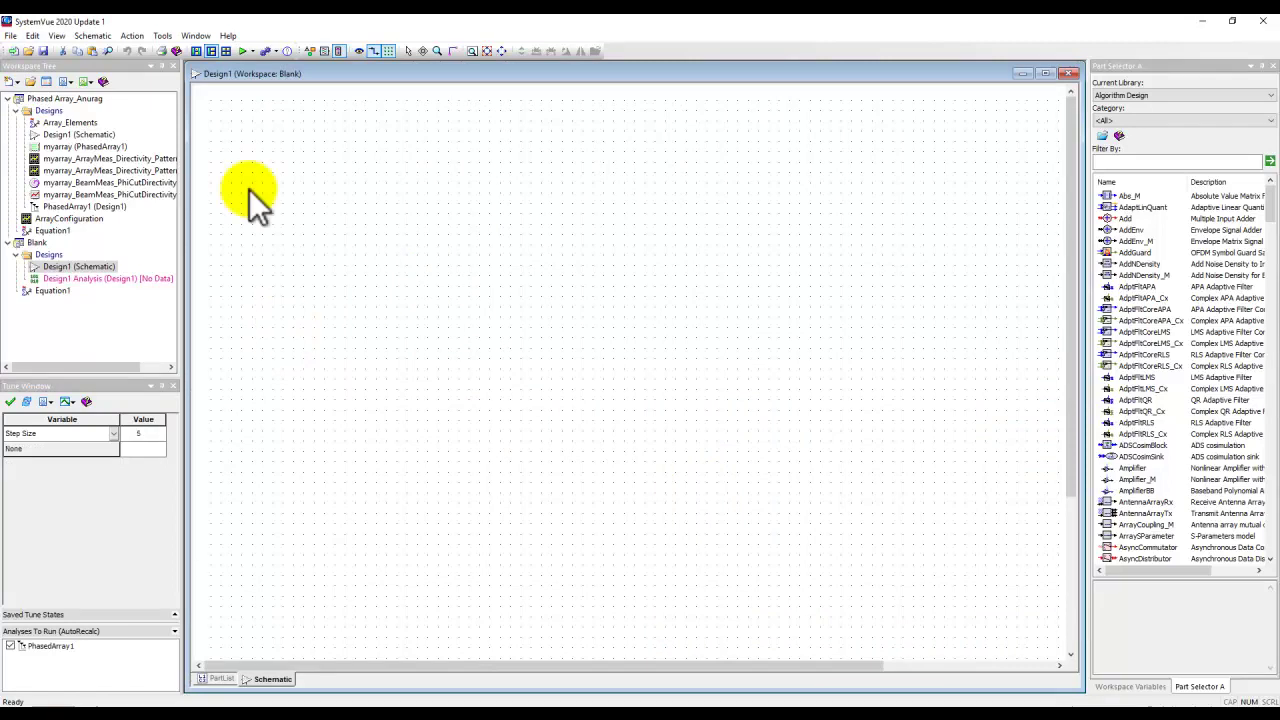
- Close the original phased array workspace and save its changes
right_click(68, 98)
left_click(107, 155)
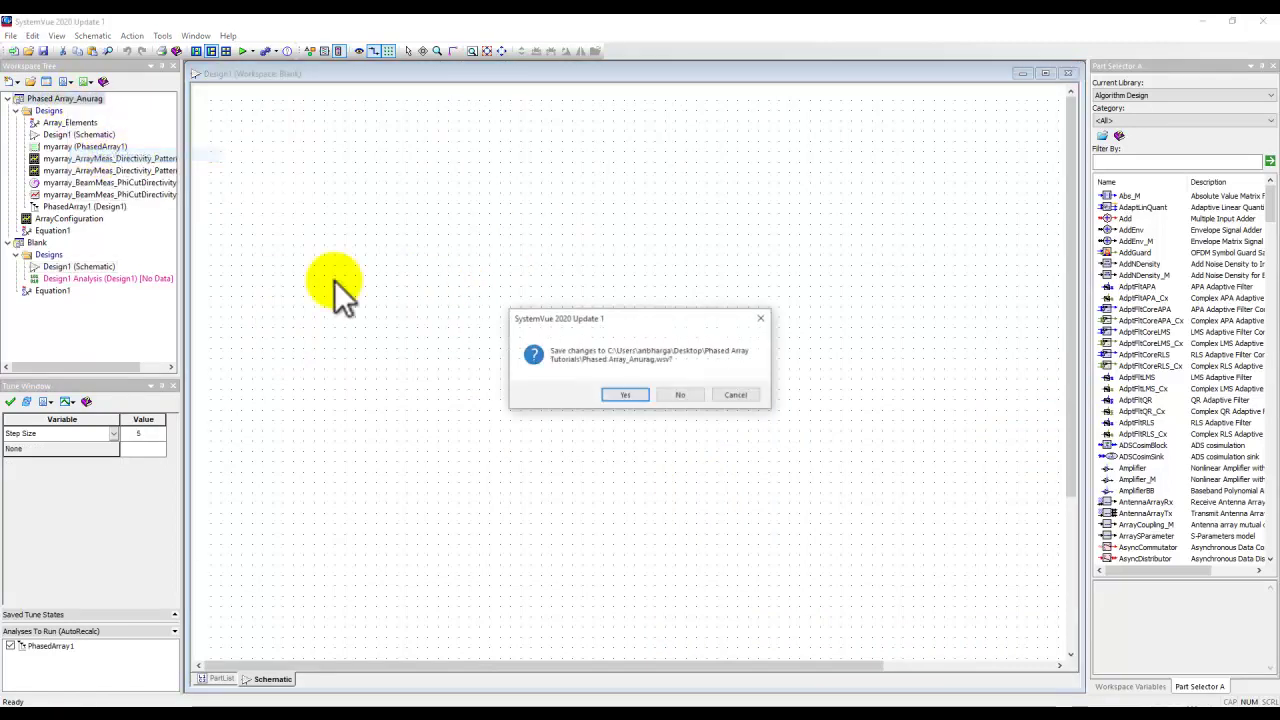
left_click(628, 395)
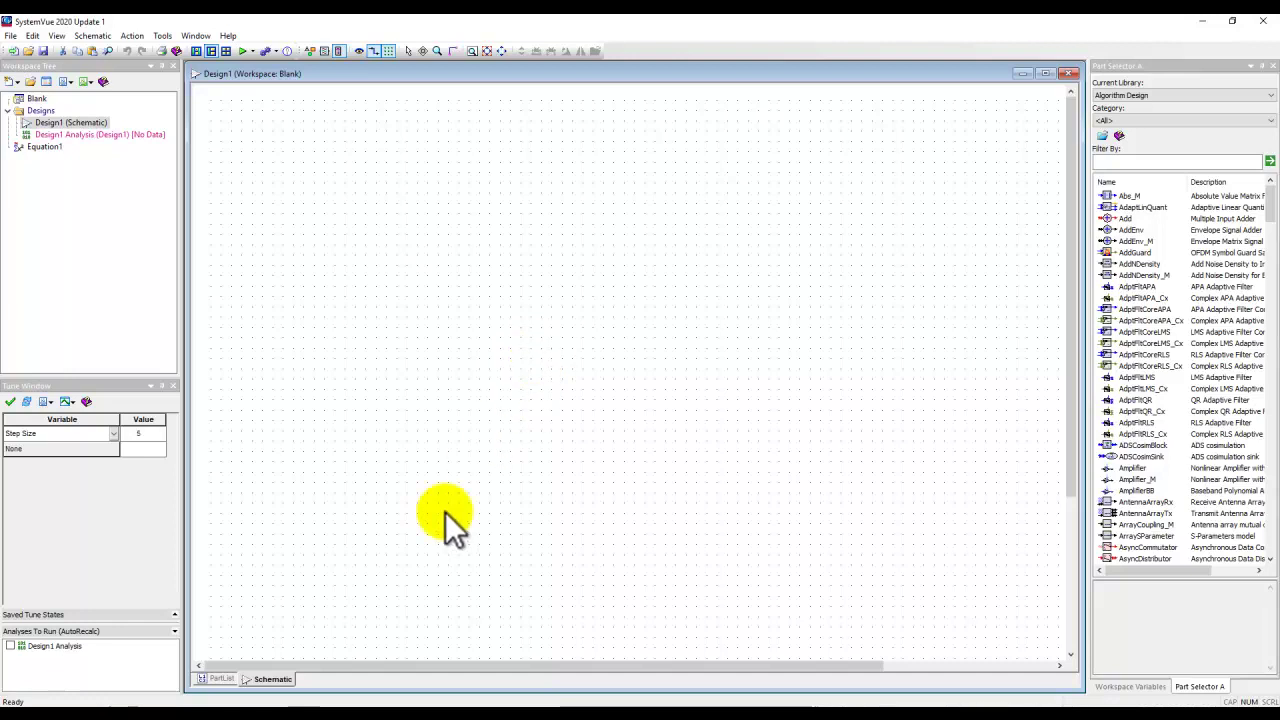
- Switch to the browser, look through the full "Learn SystemVue in 5mins" YouTube playlist, and return to SystemVue
left_click(408, 706)
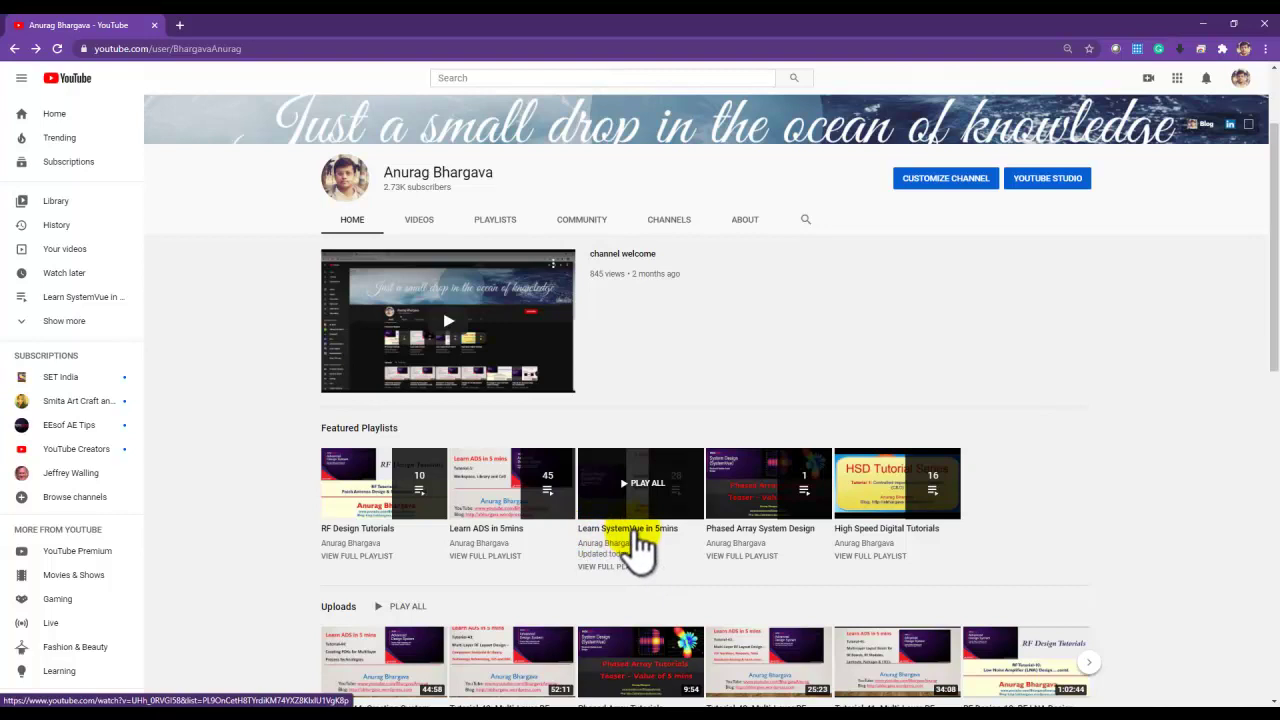
left_click(632, 570)
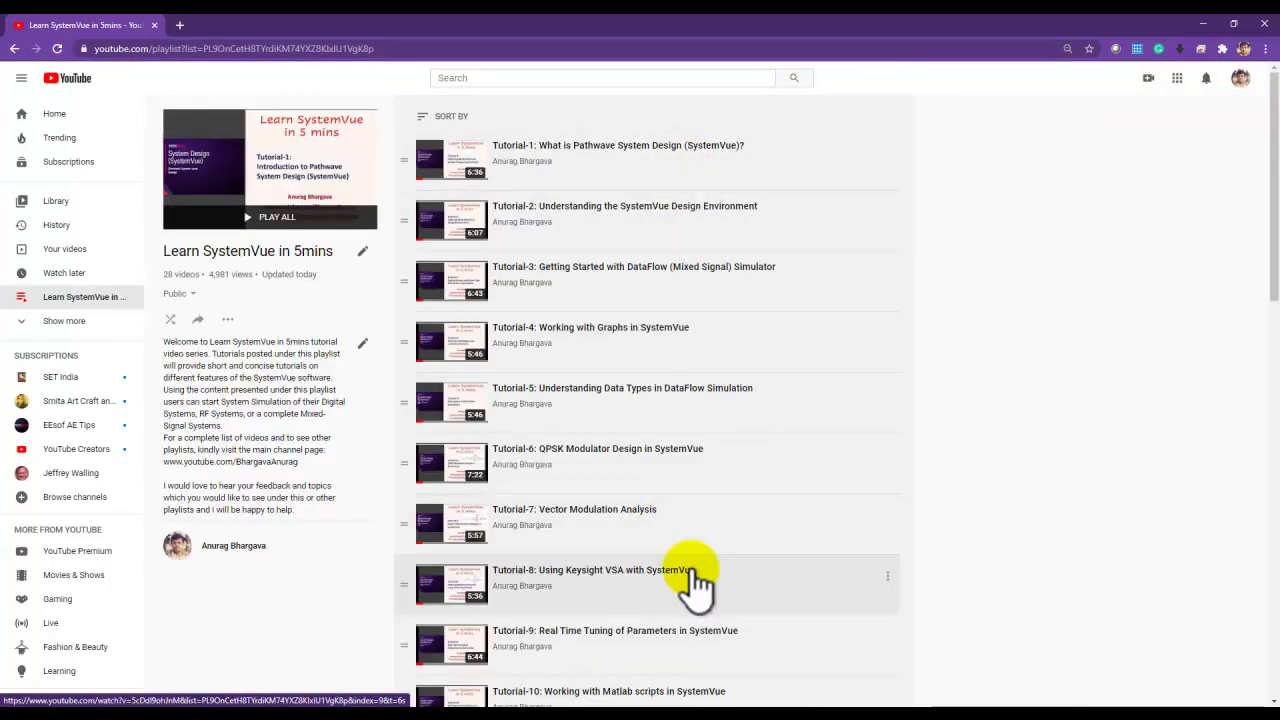
scroll(697, 585, "down", 8)
scroll(700, 597, "up", 8)
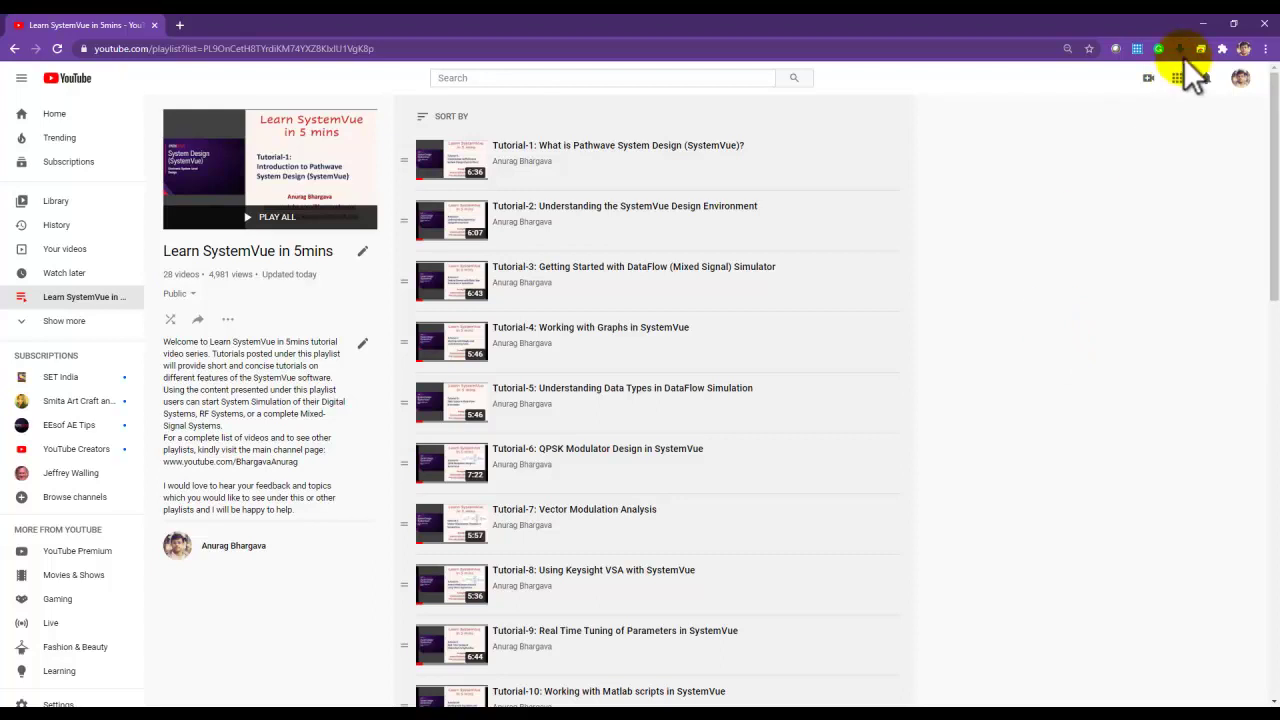
left_click(1201, 24)
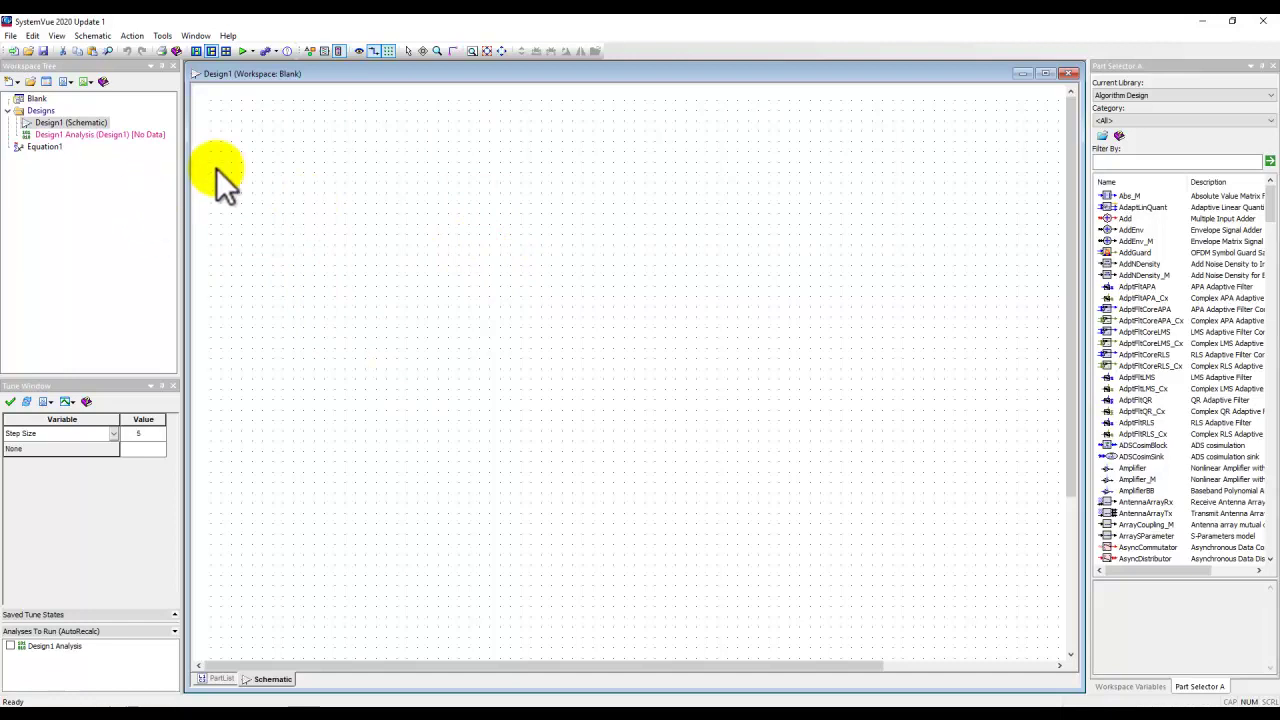
- Delete the Design1 Analysis data flow analysis from the Blank workspace
left_click(85, 135)
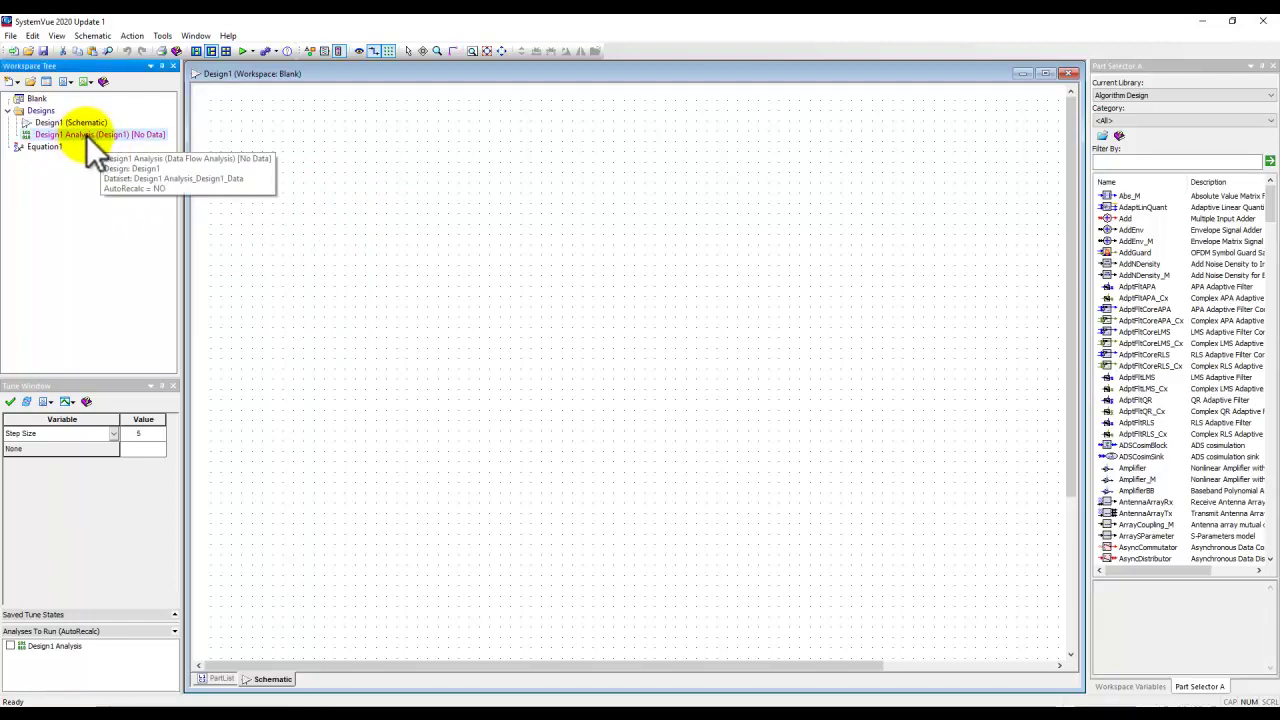
right_click(86, 134)
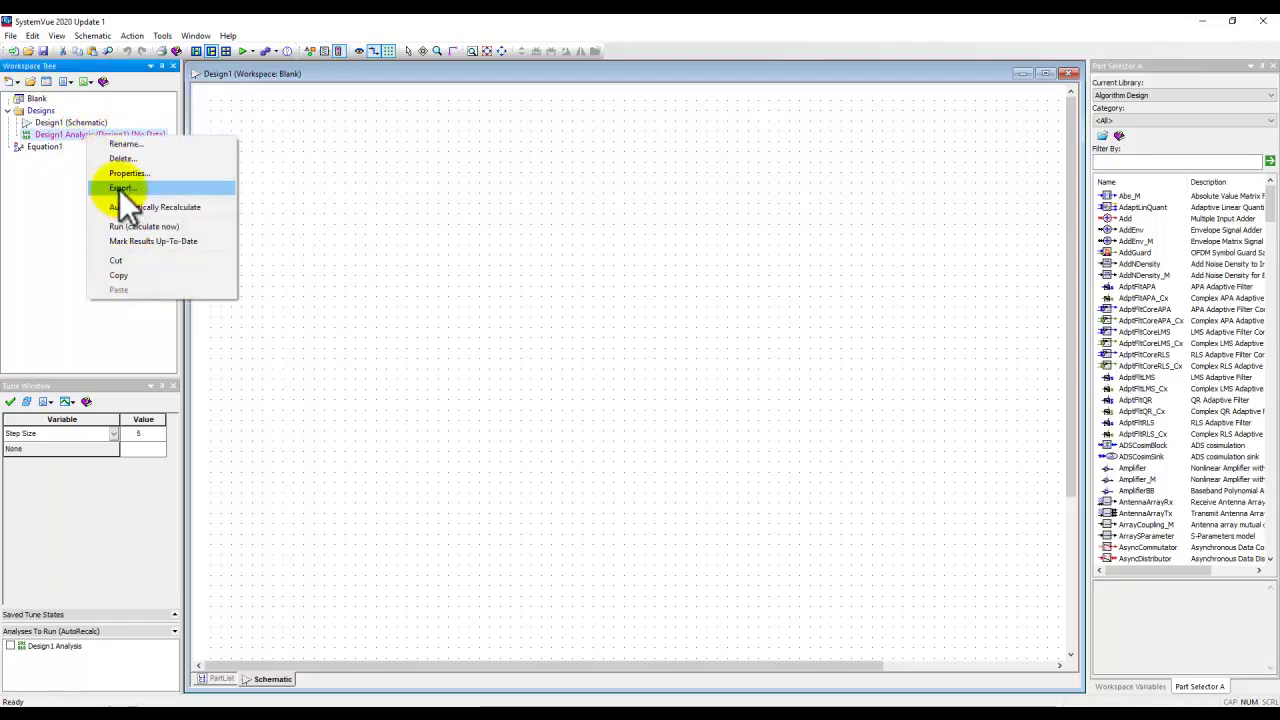
left_click(127, 158)
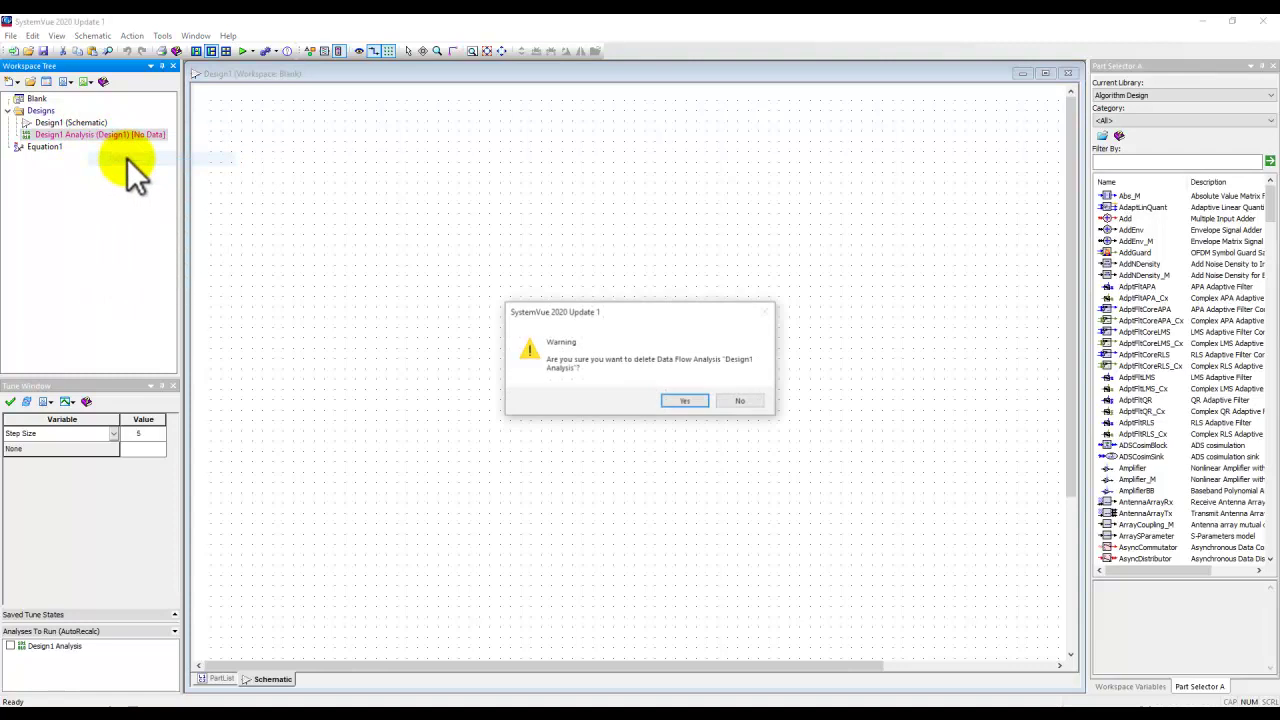
left_click(684, 401)
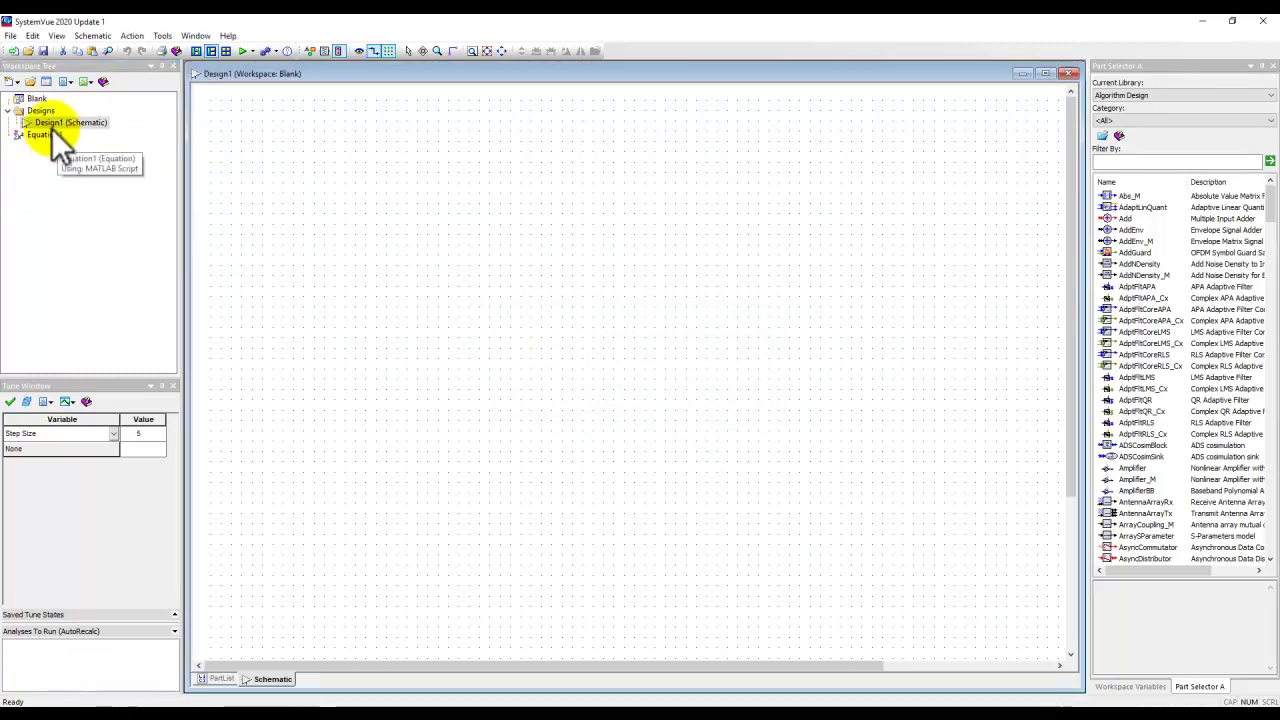
- Add a Phased Array Analysis named PhasedArray1 to the Designs folder, keeping its default settings
right_click(36, 110)
mouse_move(63, 119)
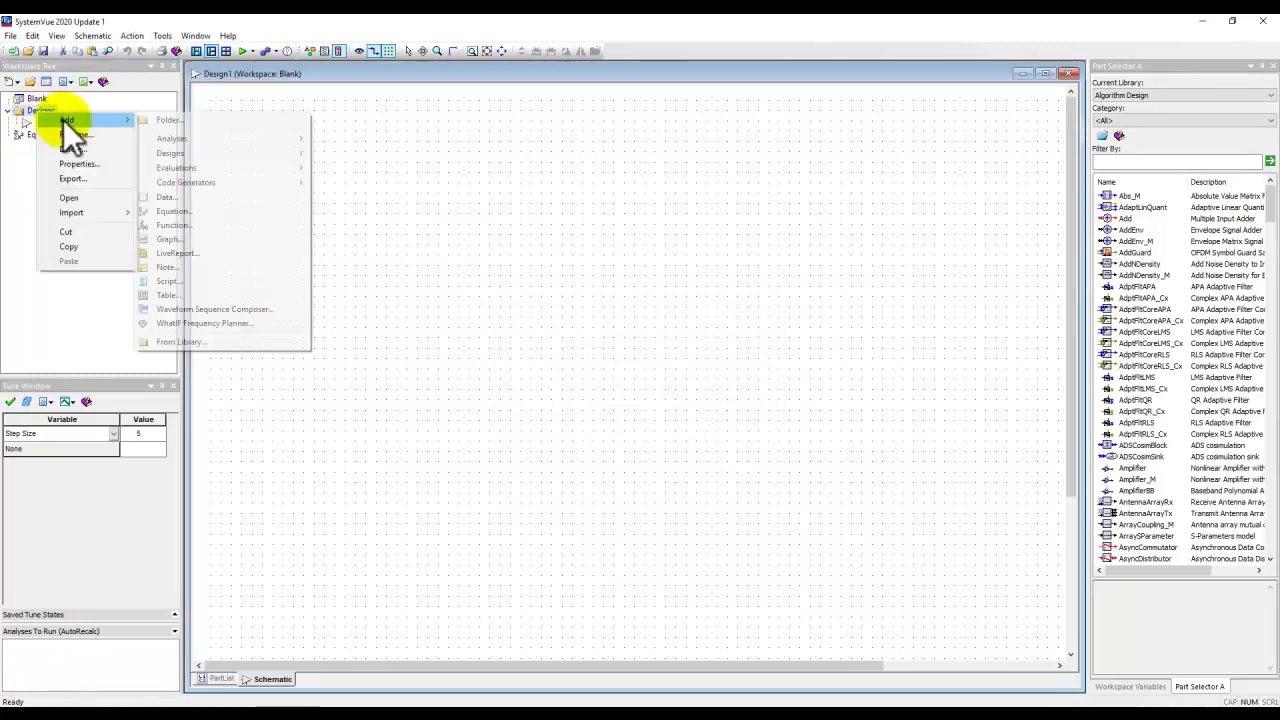
mouse_move(192, 139)
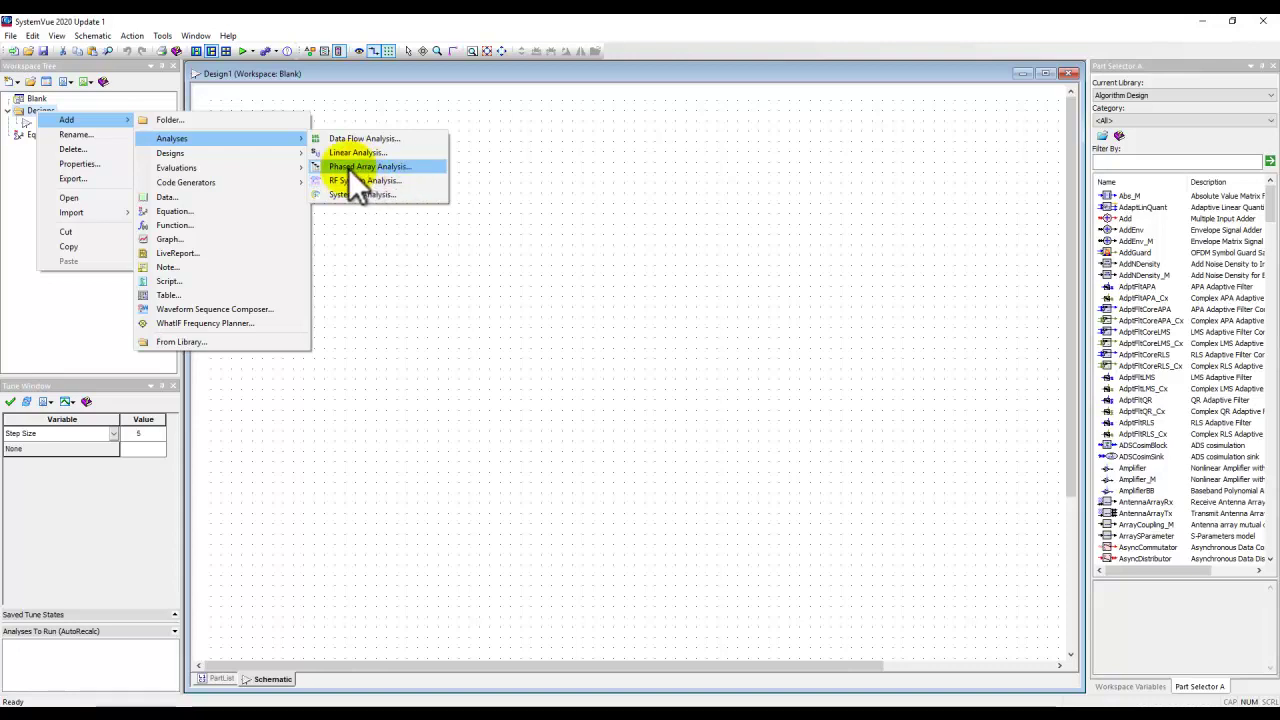
left_click(360, 167)
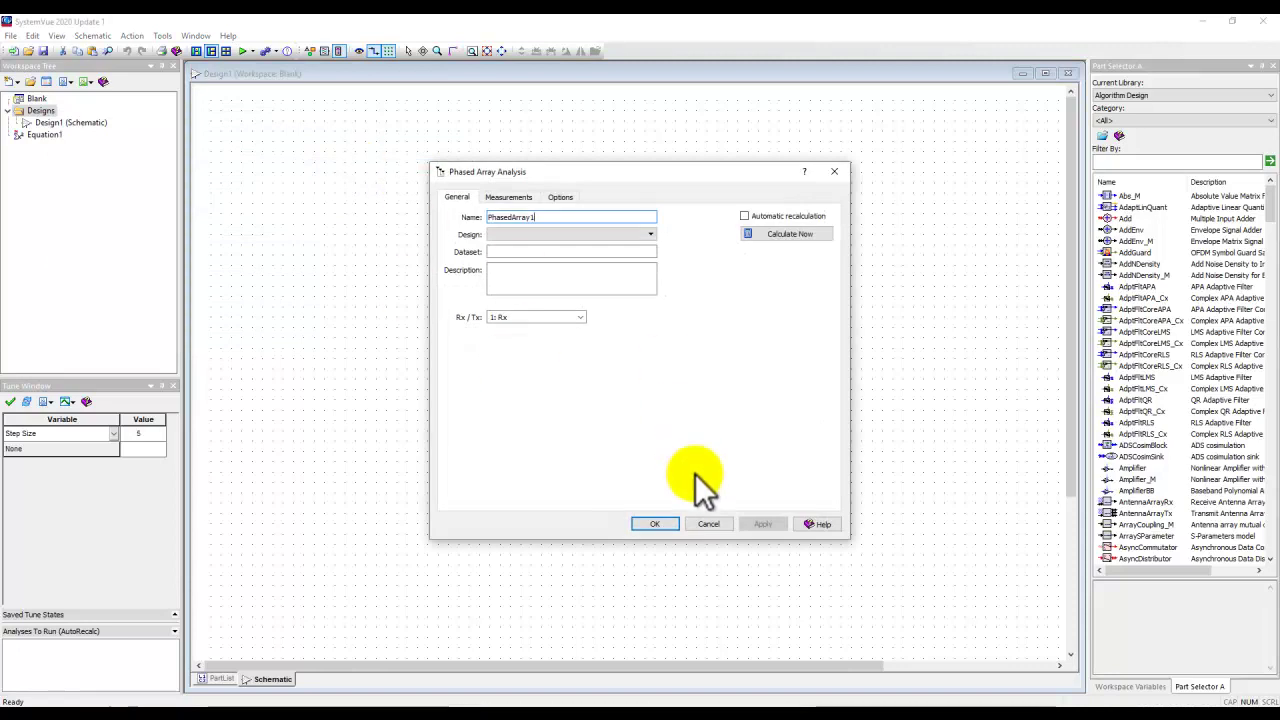
left_click(655, 524)
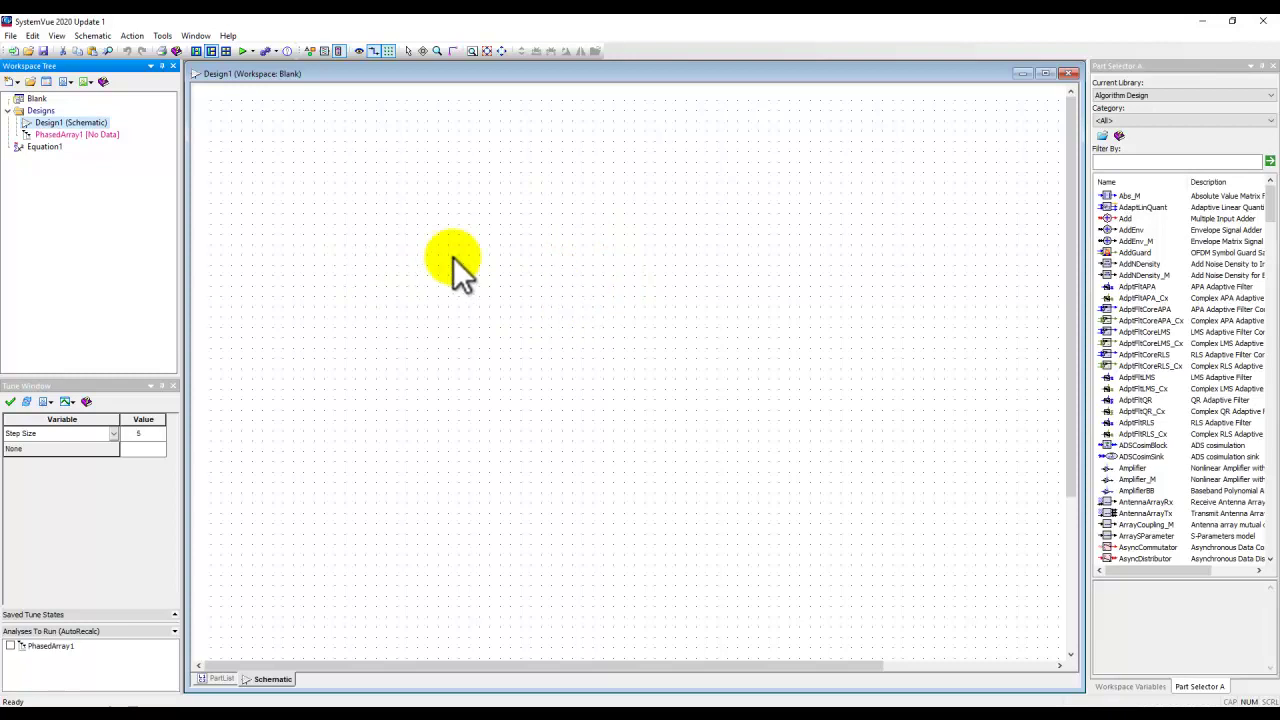
- Set the part library to RF Design and its category to RF Phased Array, and slightly widen the part name column
left_click(1160, 118)
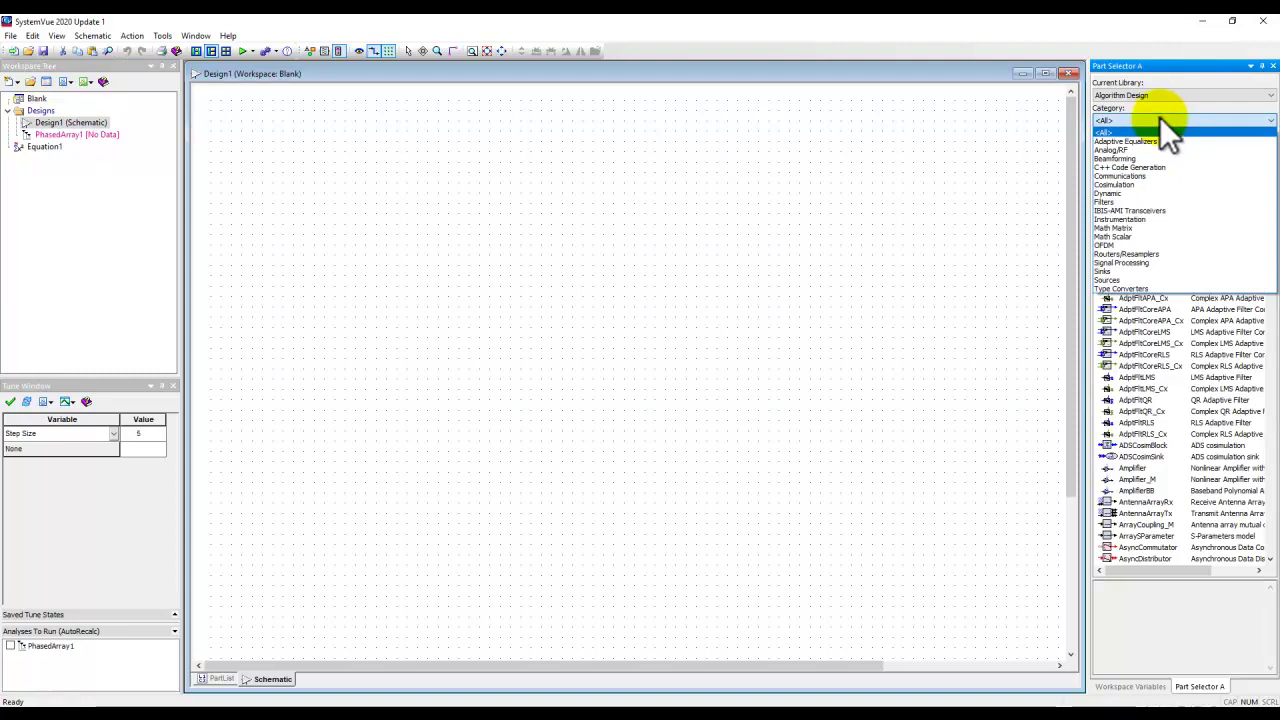
left_click(1160, 118)
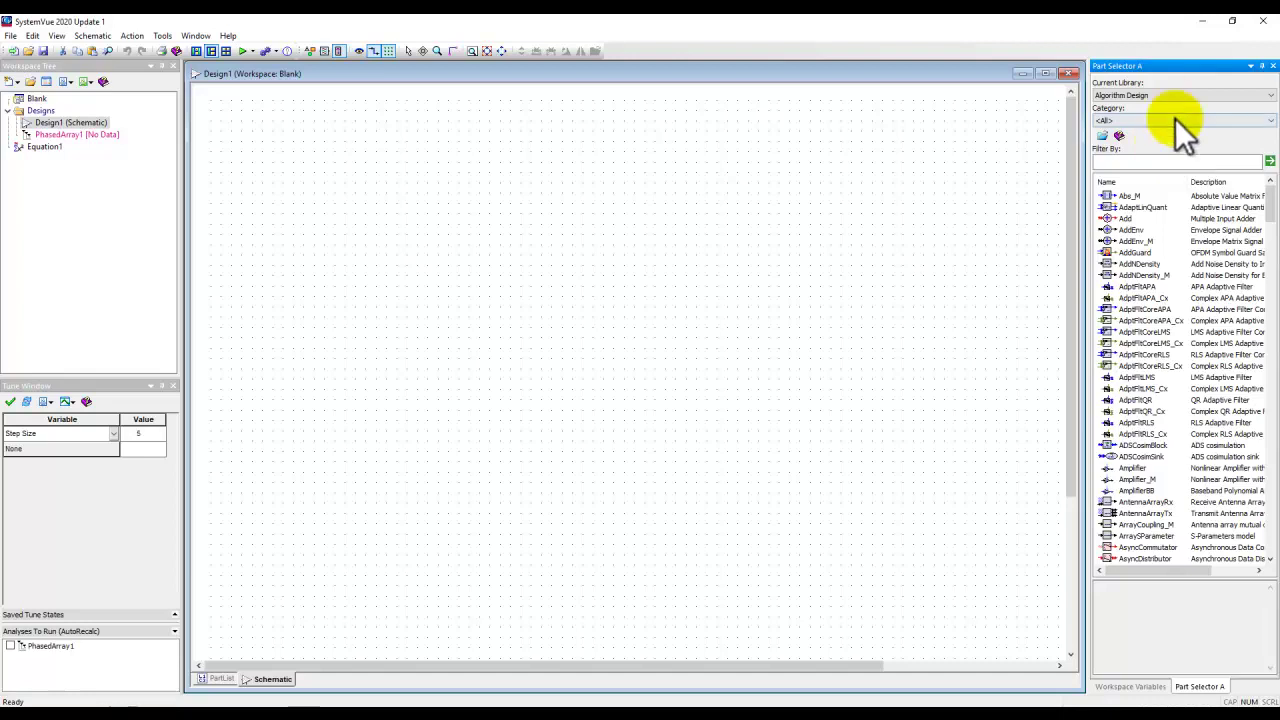
left_click(1173, 100)
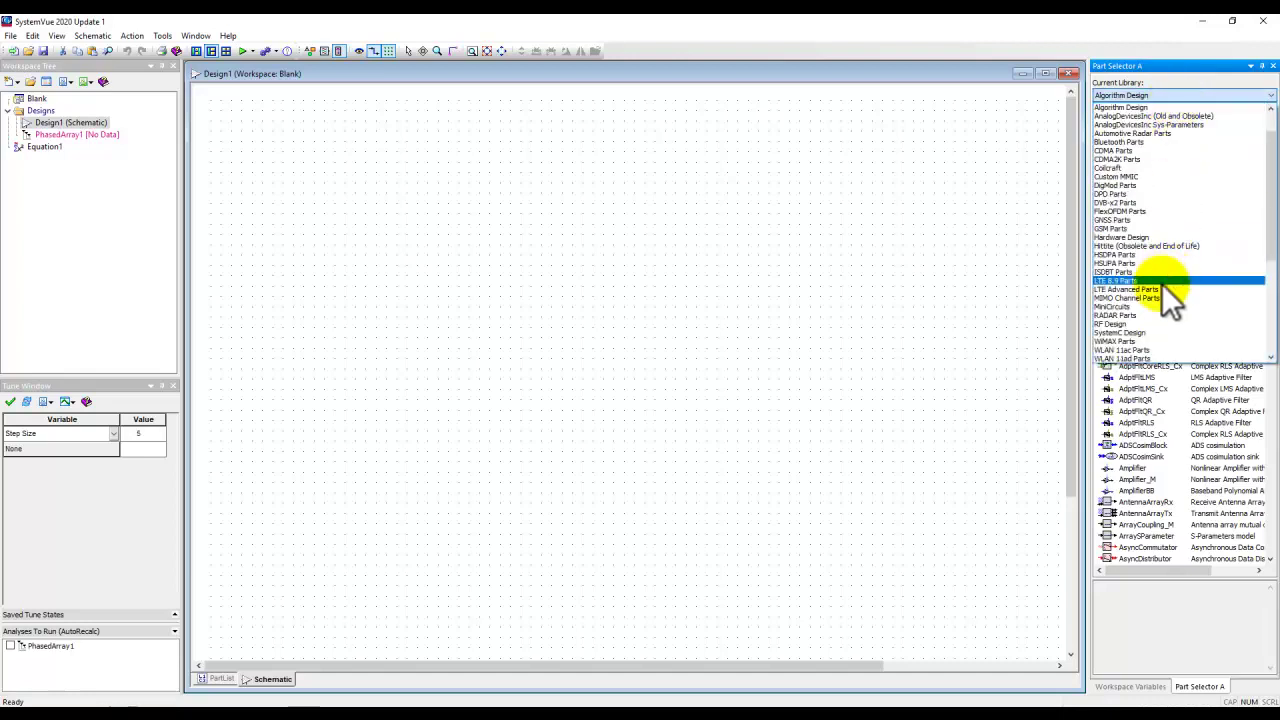
left_click(1127, 322)
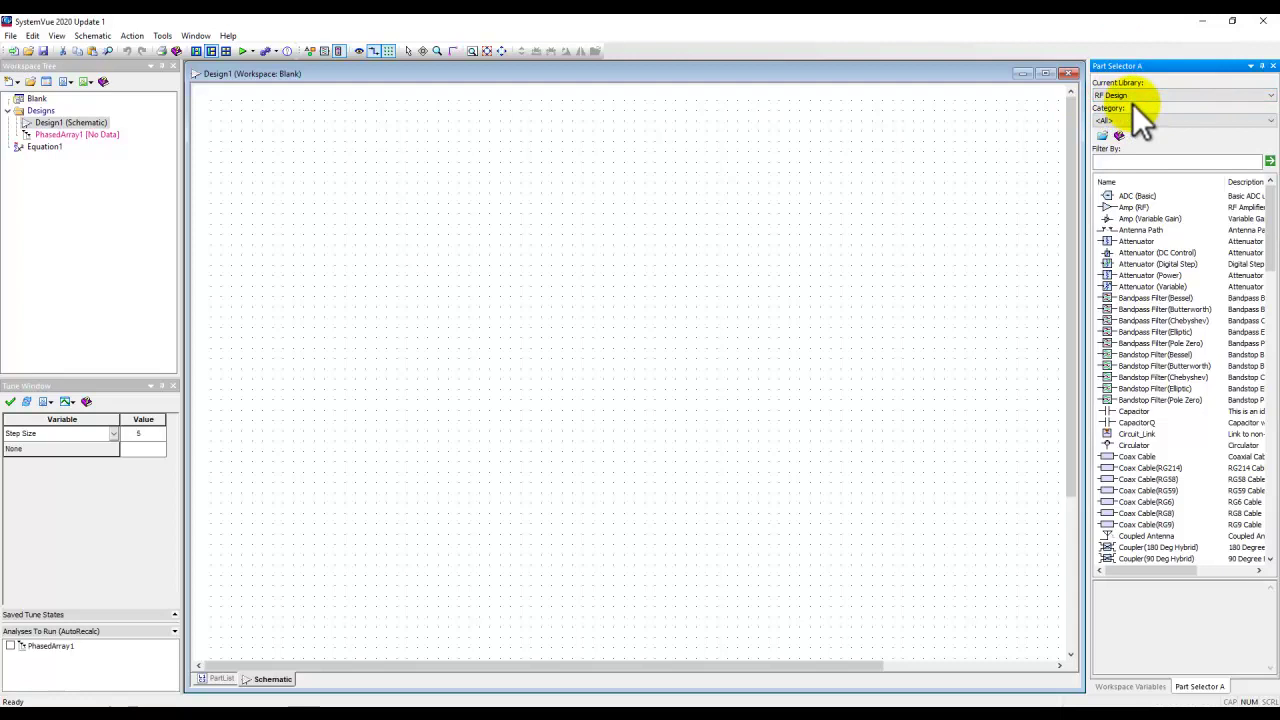
left_click(1148, 121)
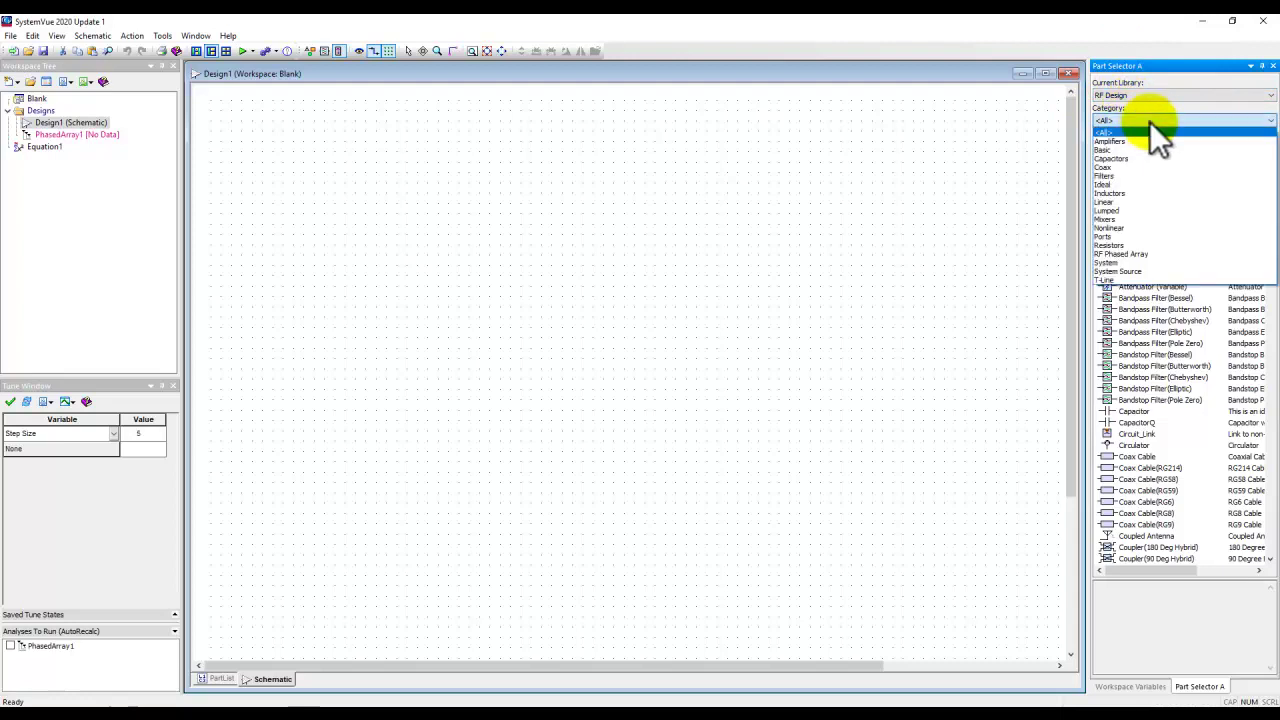
left_click(1134, 253)
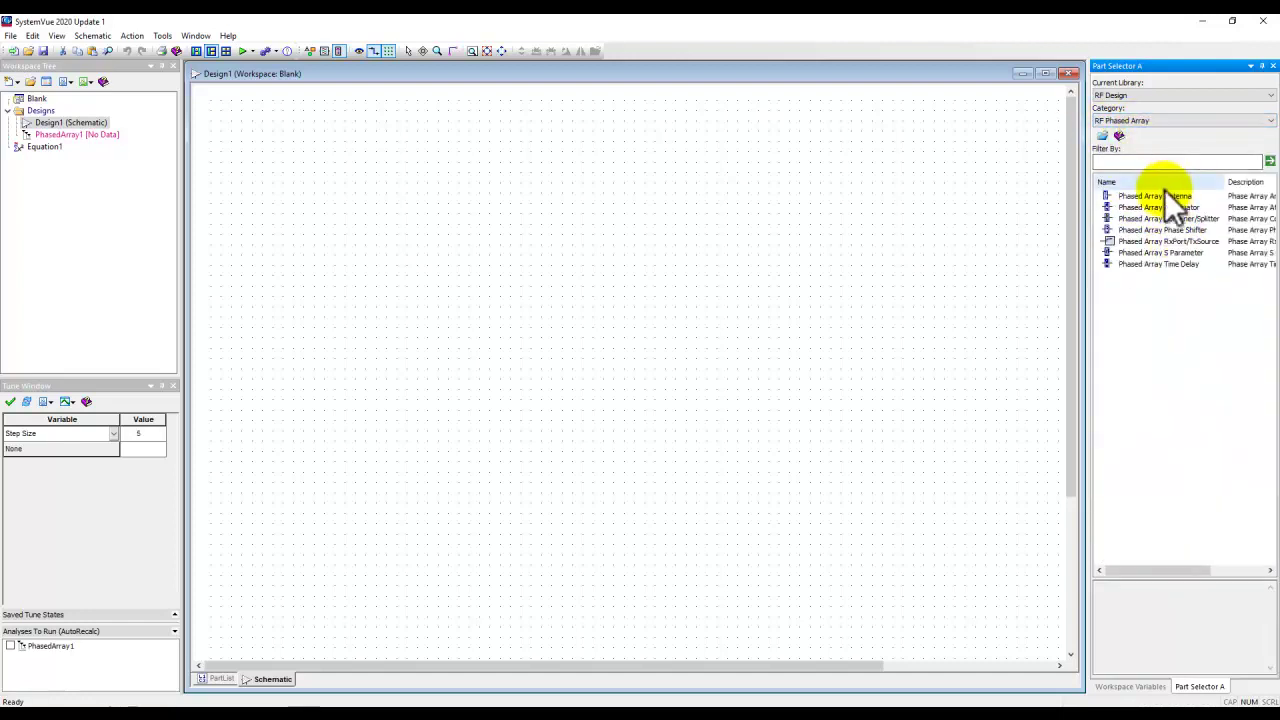
mouse_move(1224, 183)
left_mouse_down()
mouse_move(1240, 183)
mouse_move(1229, 184)
left_mouse_up()
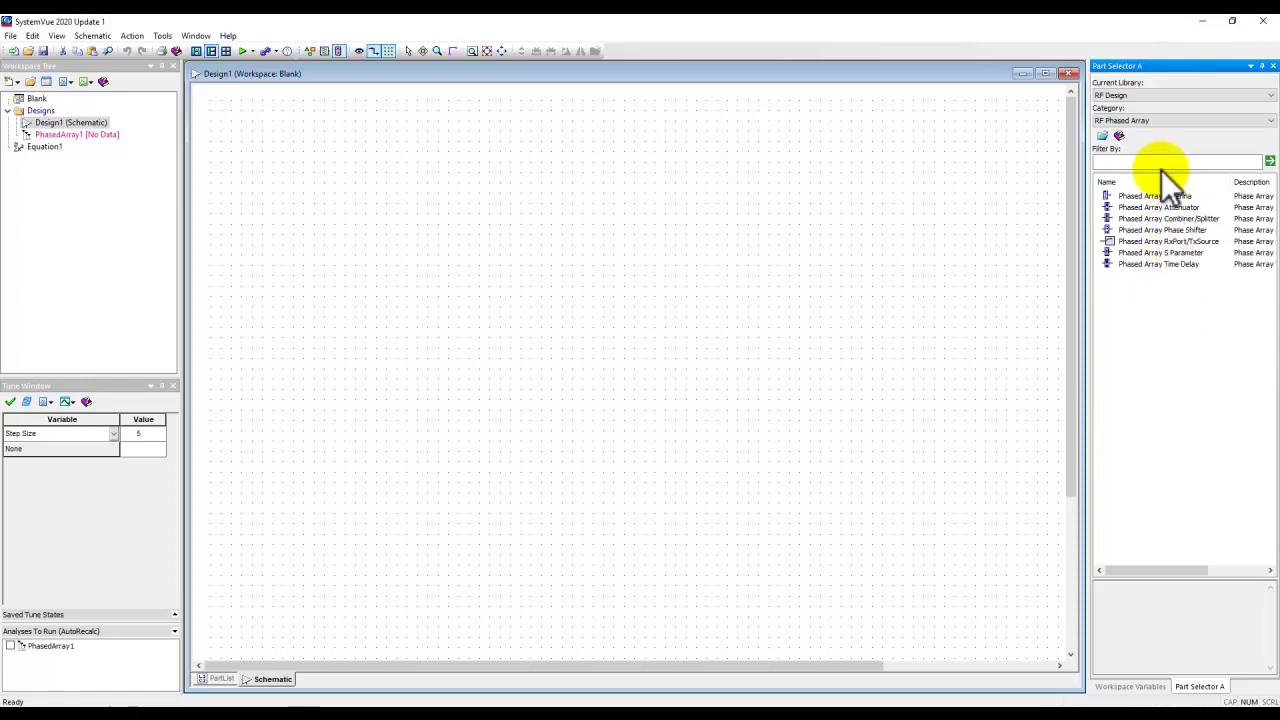
left_click(1152, 121)
left_click(1140, 136)
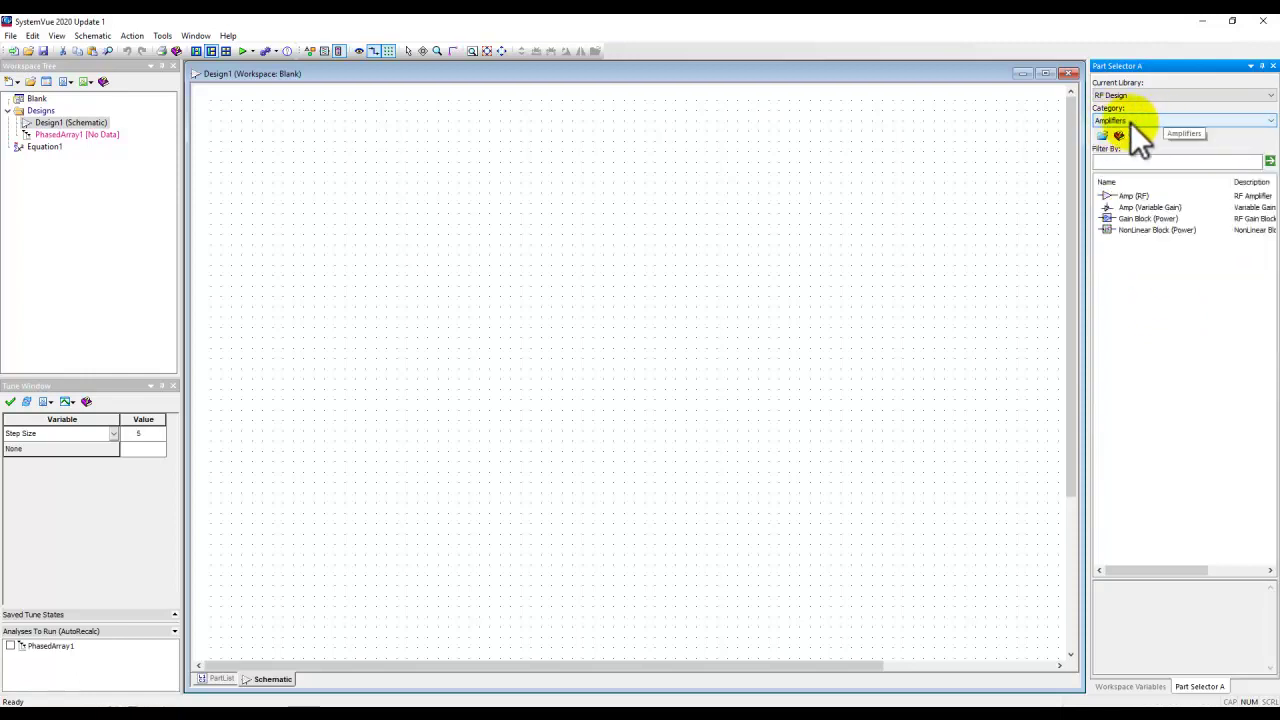
left_click(1131, 122)
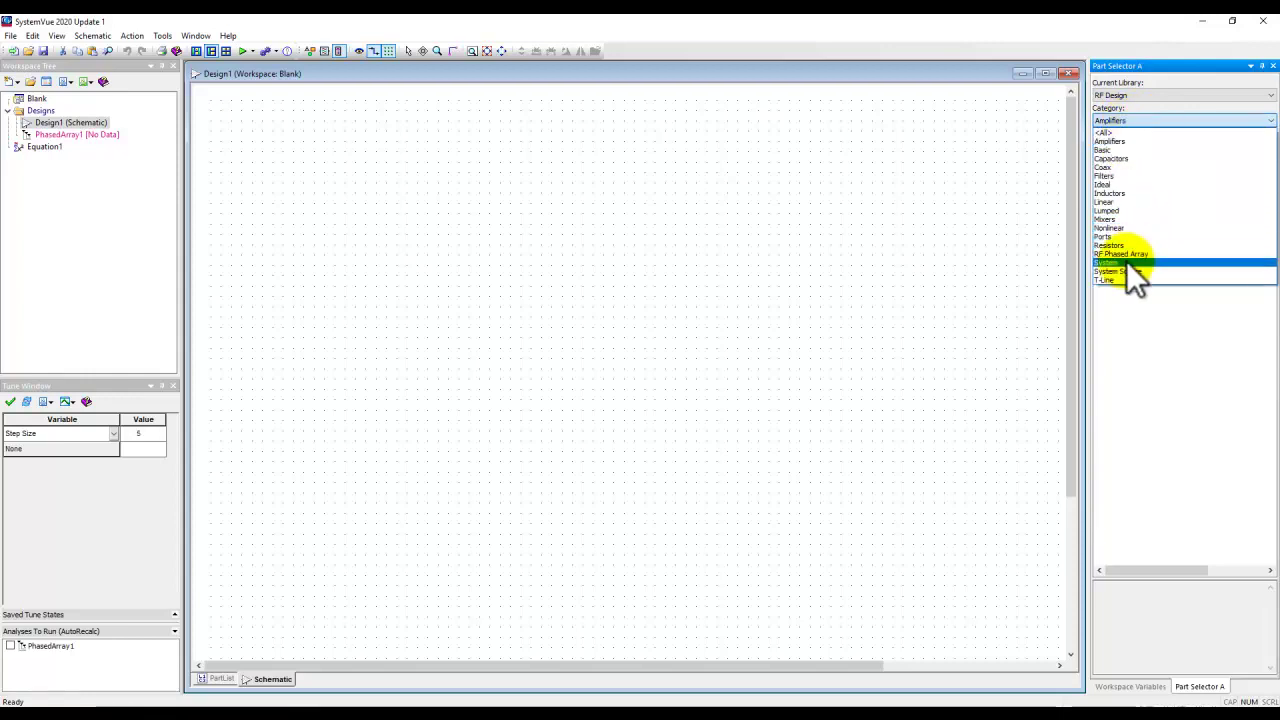
left_click(1129, 252)
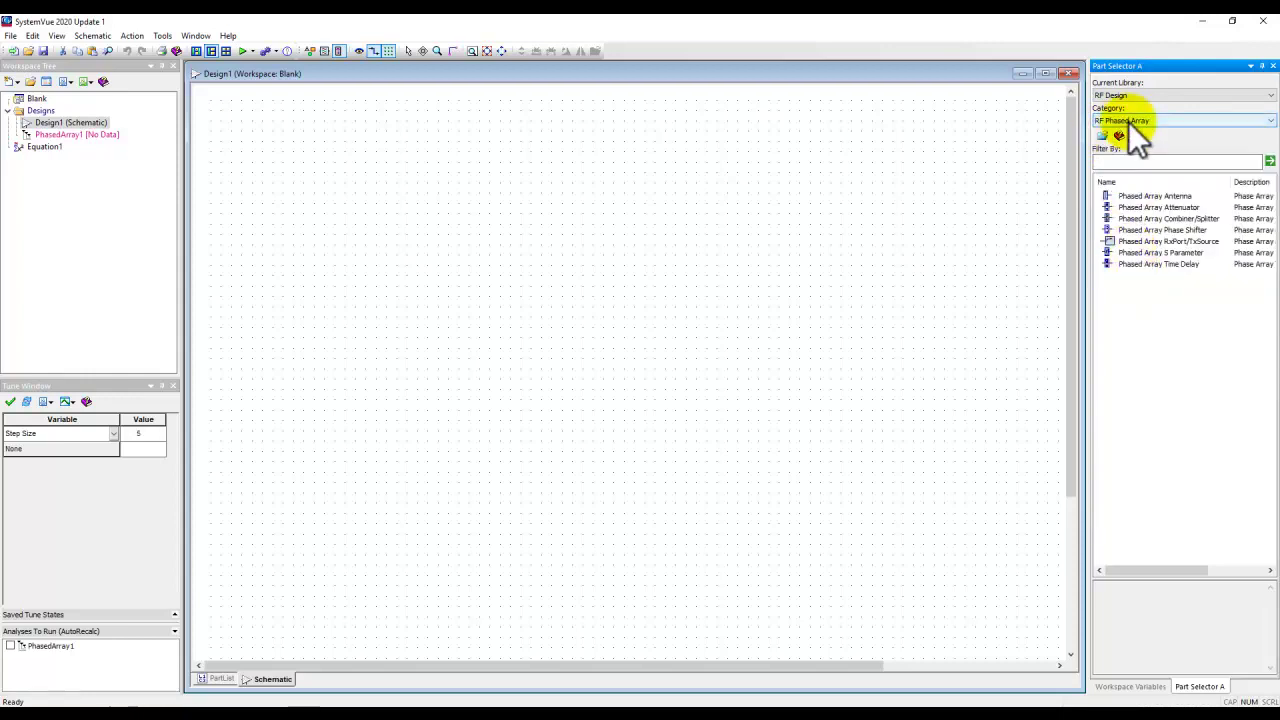
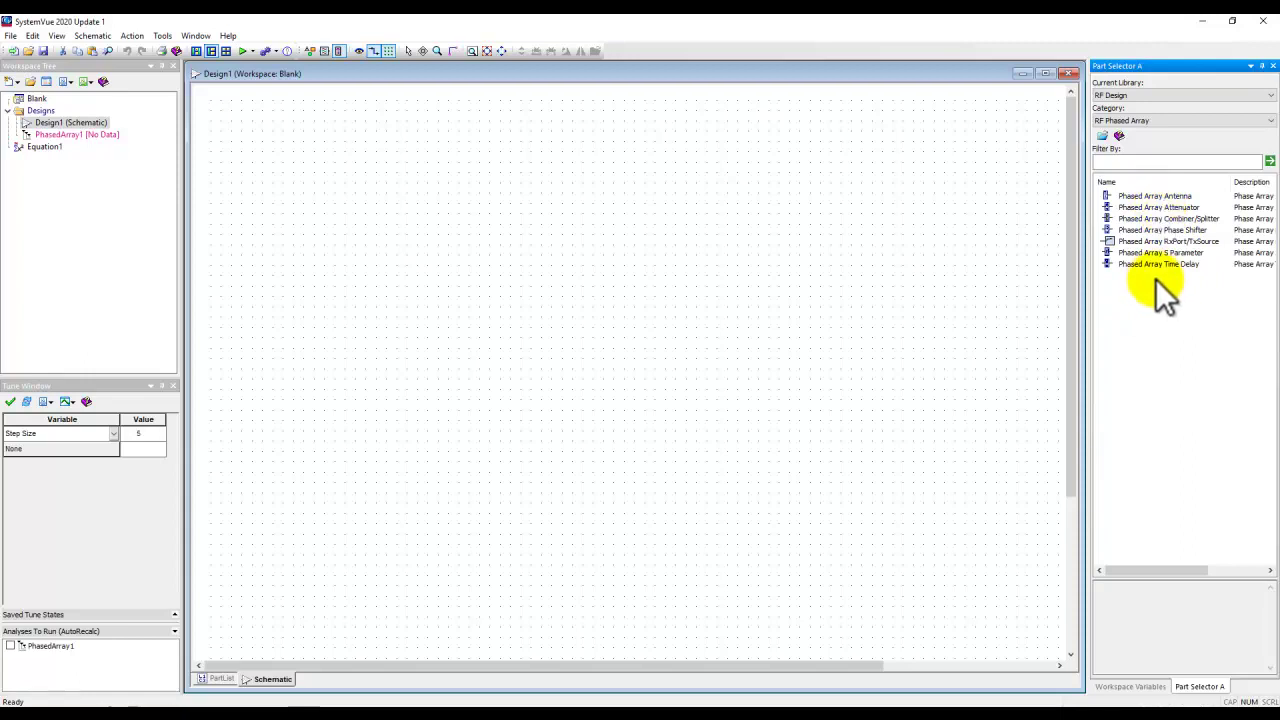
- Place a Phased Array RxPort/TxSource part in the upper-left area of the Design1 schematic
left_click_drag(1169, 241, 670, 298)
left_click_drag(426, 267, 396, 254)
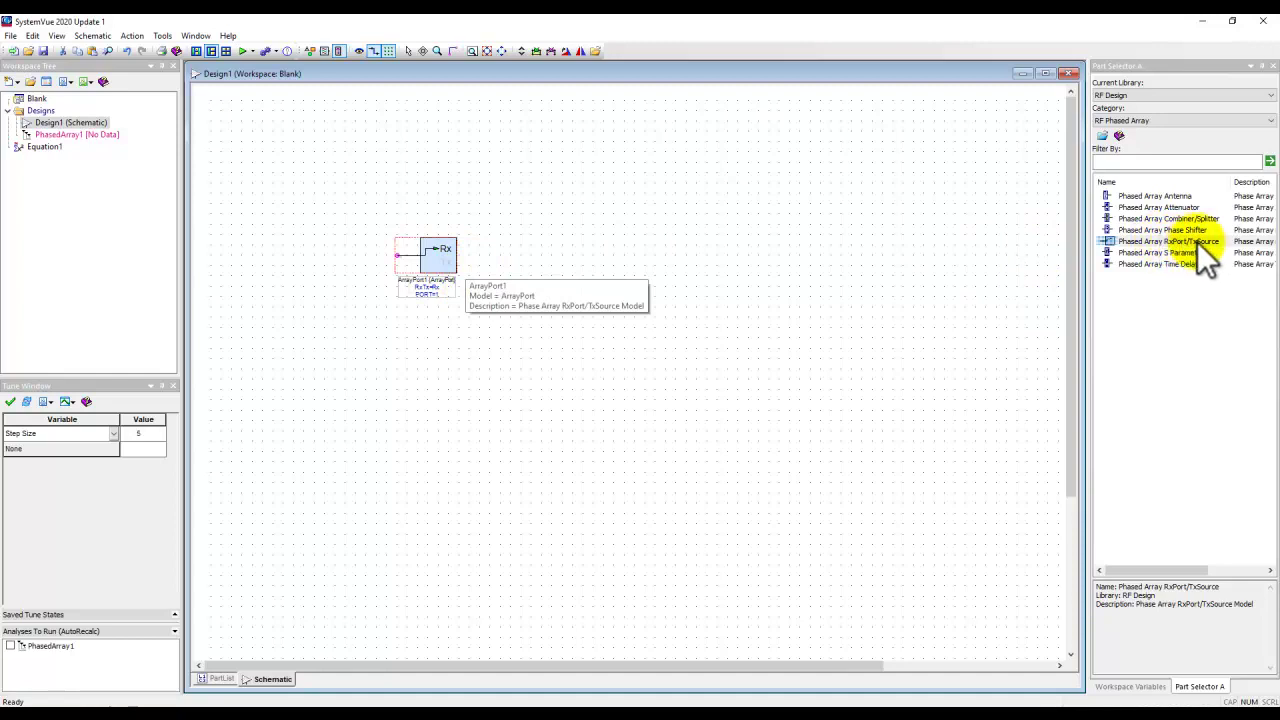
scroll(444, 266, "up", 4)
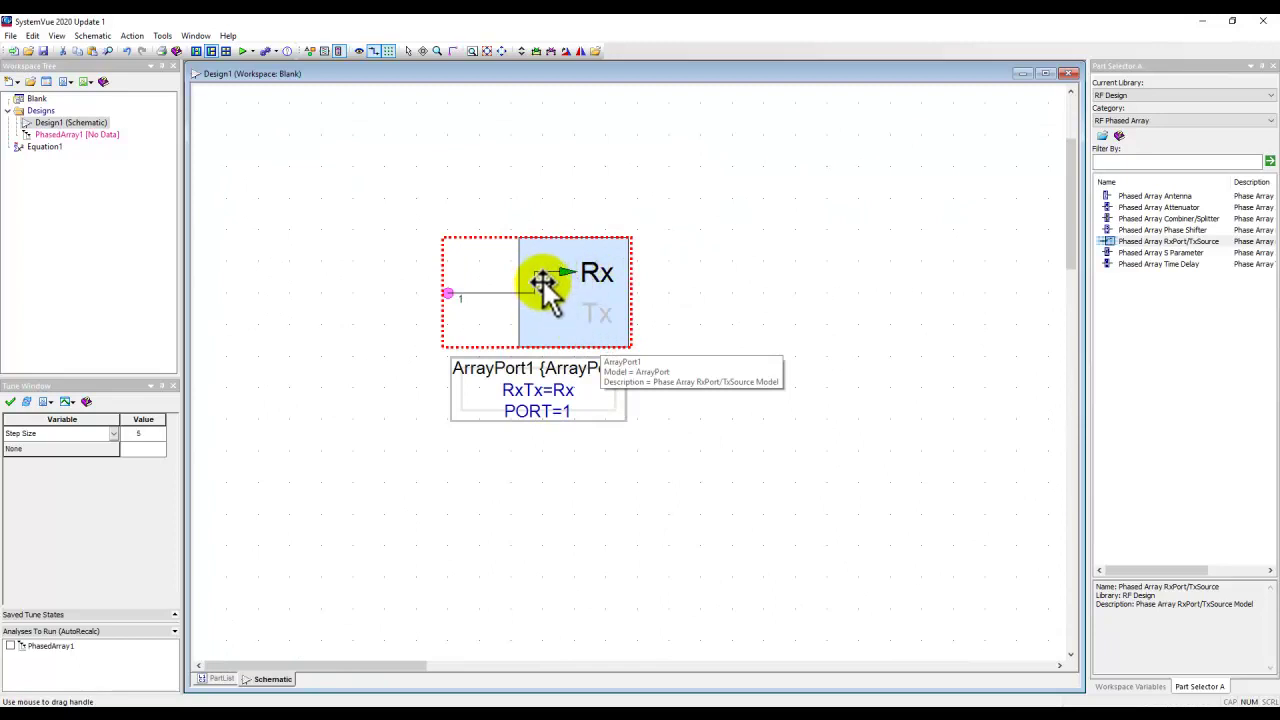
- Switch the ArrayPort1 part to transmit source mode by setting its RxTx parameter to 2:Tx
double_click(581, 296)
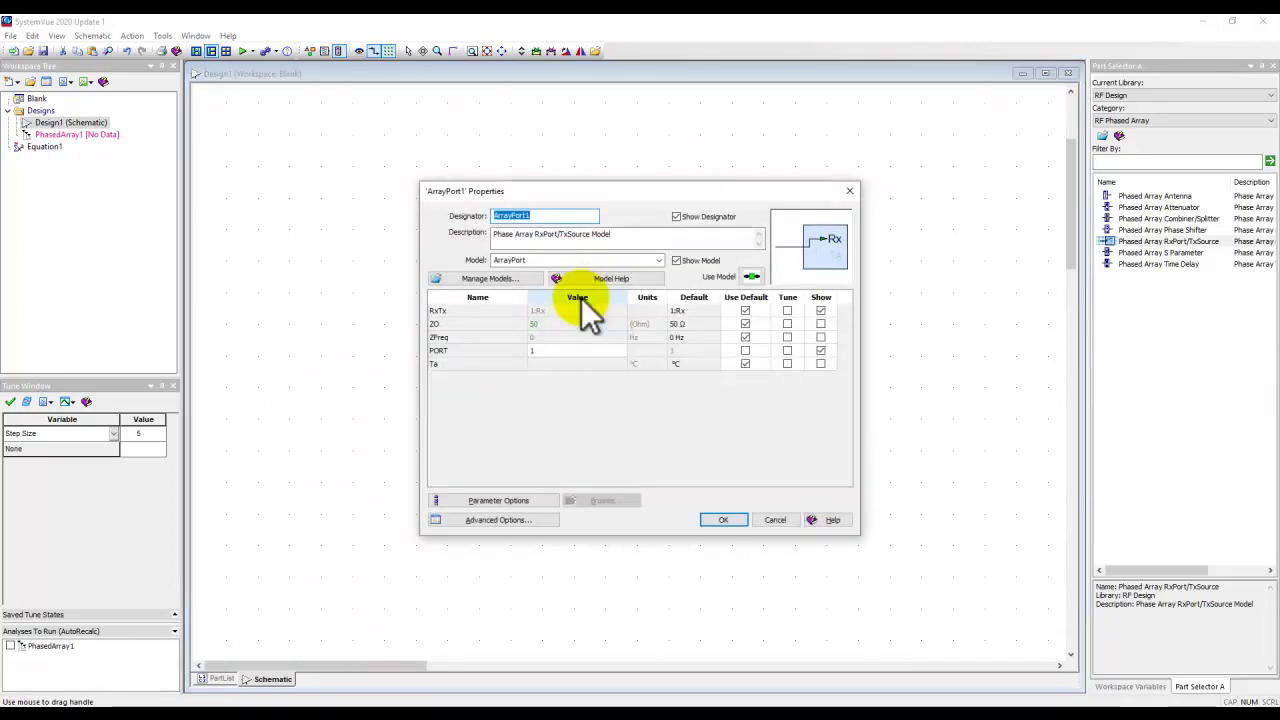
left_click(579, 311)
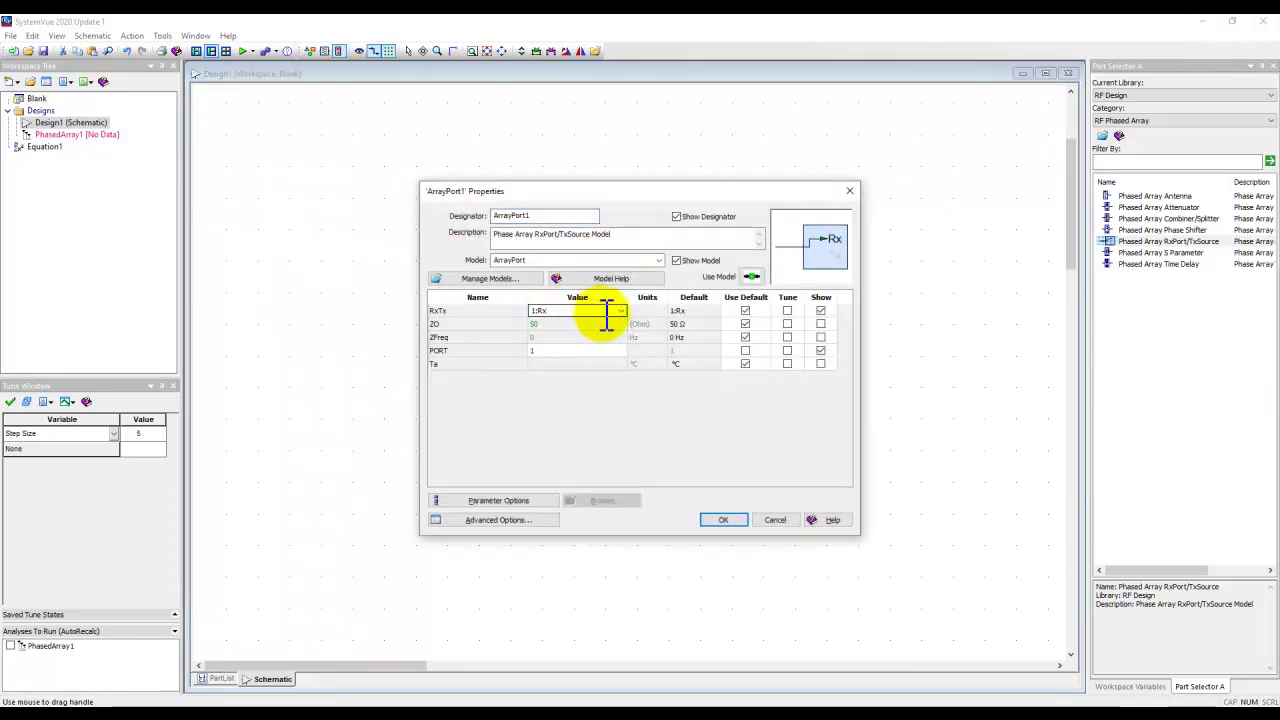
left_click(619, 311)
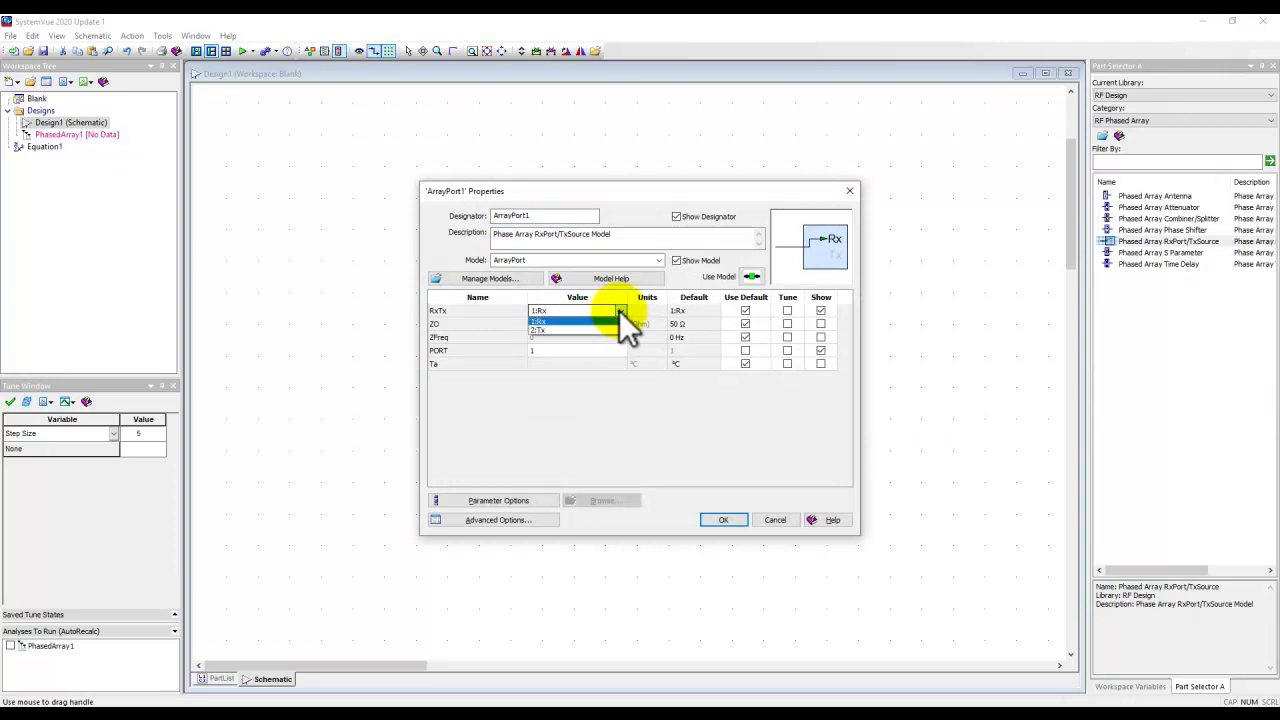
left_click(543, 330)
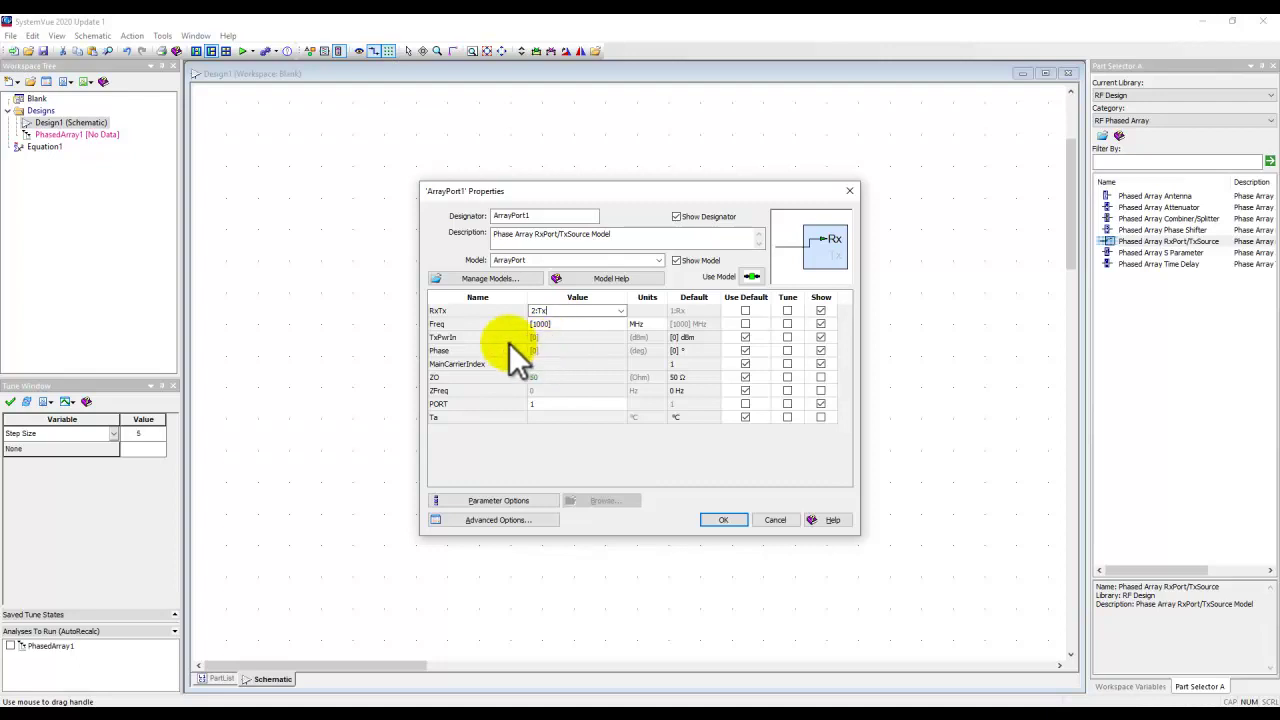
left_click(725, 520)
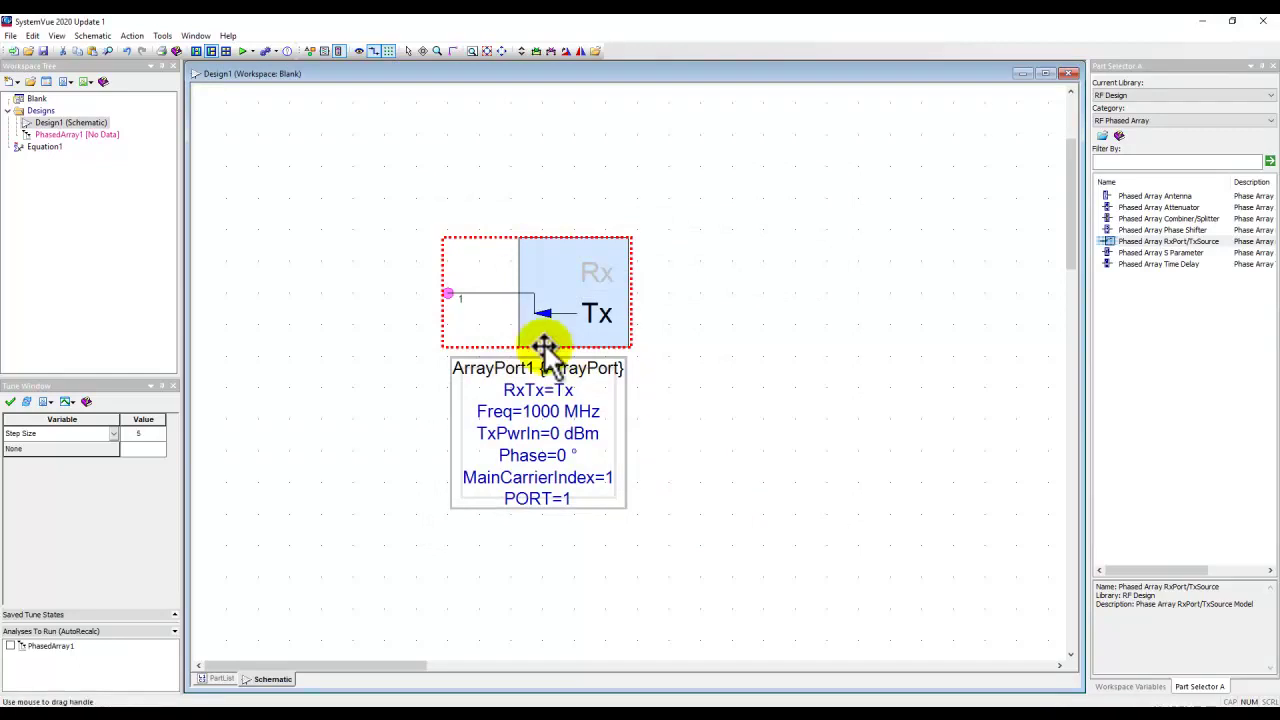
- Mirror the Tx source horizontally so its terminal faces right, and position it toward the left side of the schematic
scroll(457, 386, "down", 1)
left_click_drag(457, 386, 688, 383)
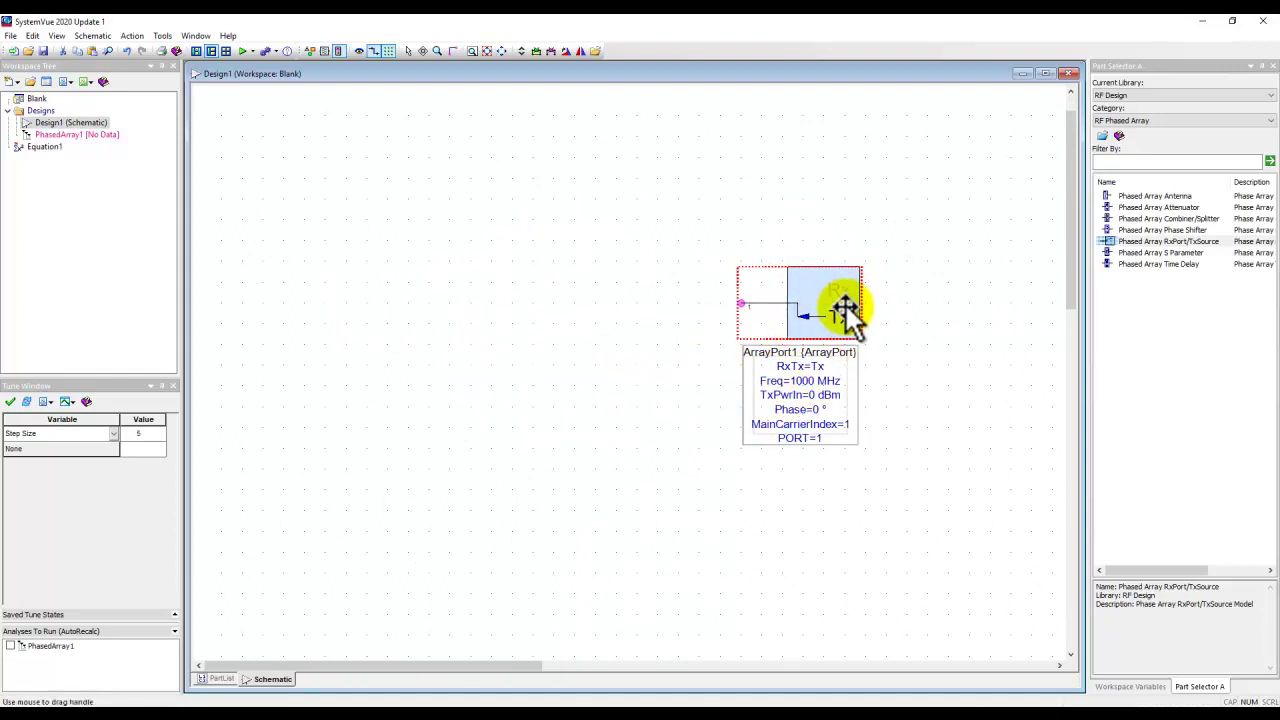
left_click(580, 52)
left_click_drag(658, 315, 412, 292)
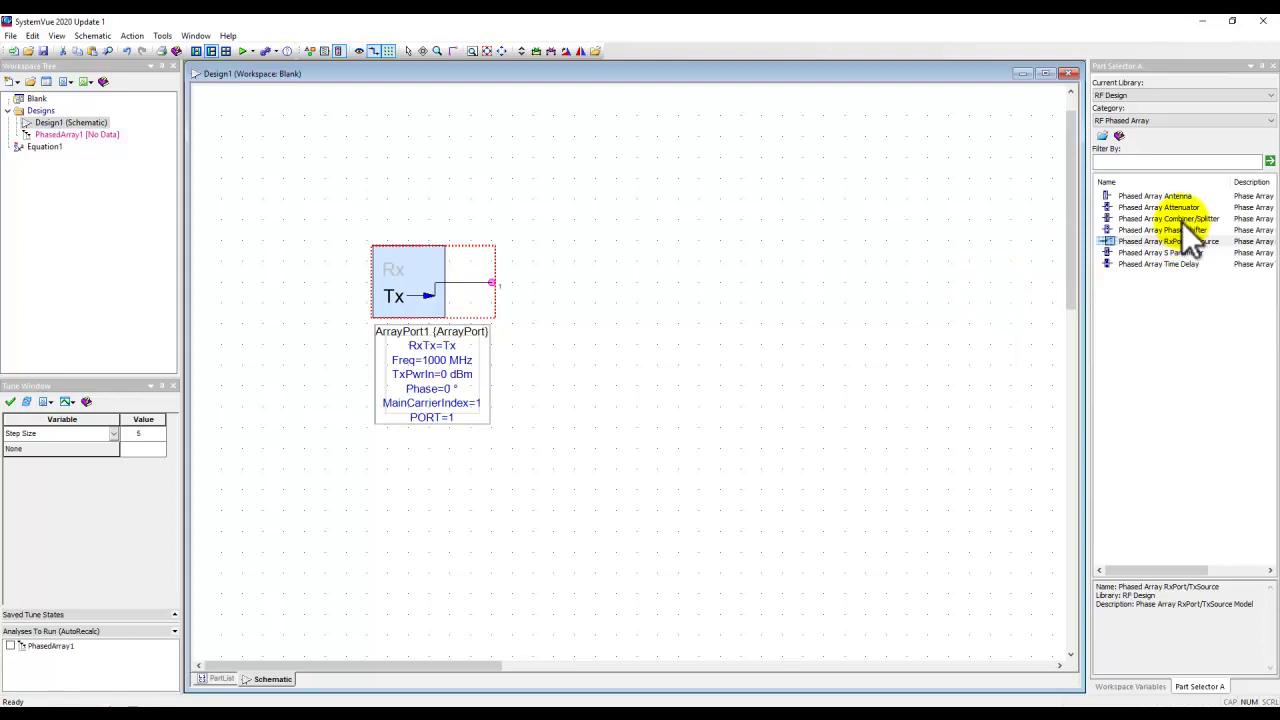
- Place a Phased Array Combiner/Splitter to the right of the Tx source and wire the source output to its input
left_click_drag(1181, 221, 842, 260)
left_click_drag(578, 287, 571, 286)
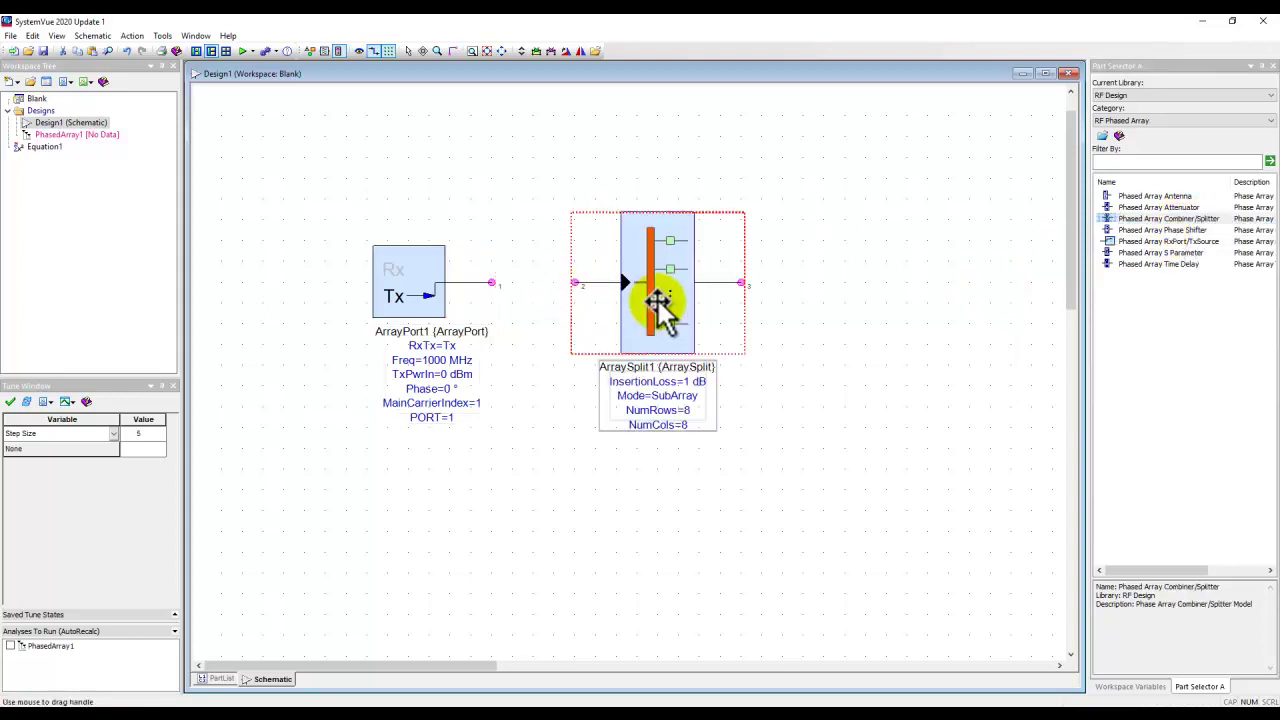
left_click_drag(651, 306, 634, 300)
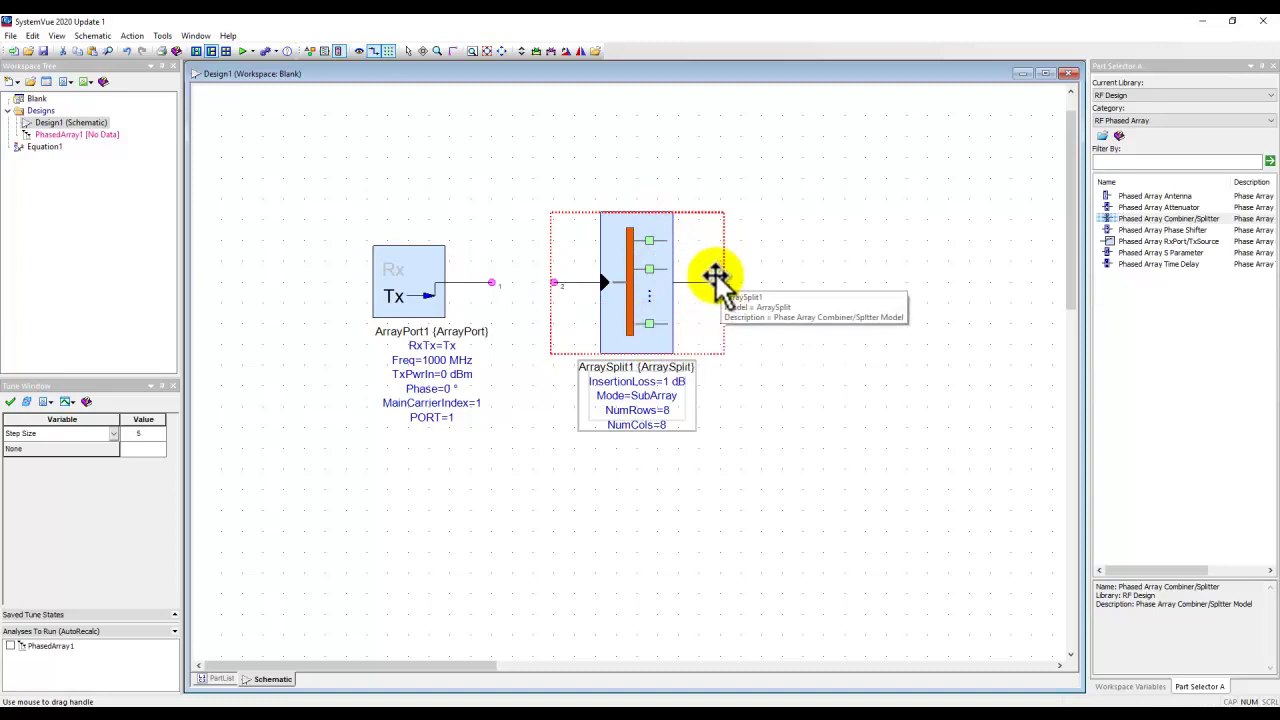
left_click(496, 289)
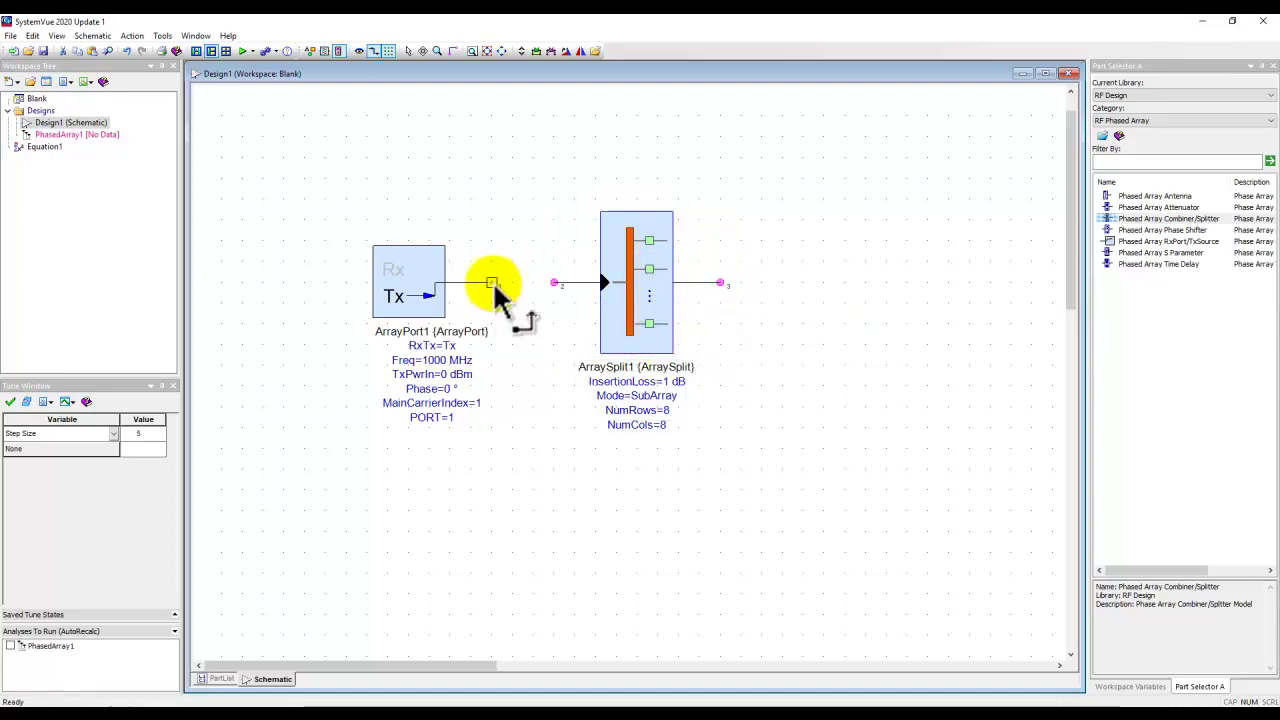
left_click(554, 283)
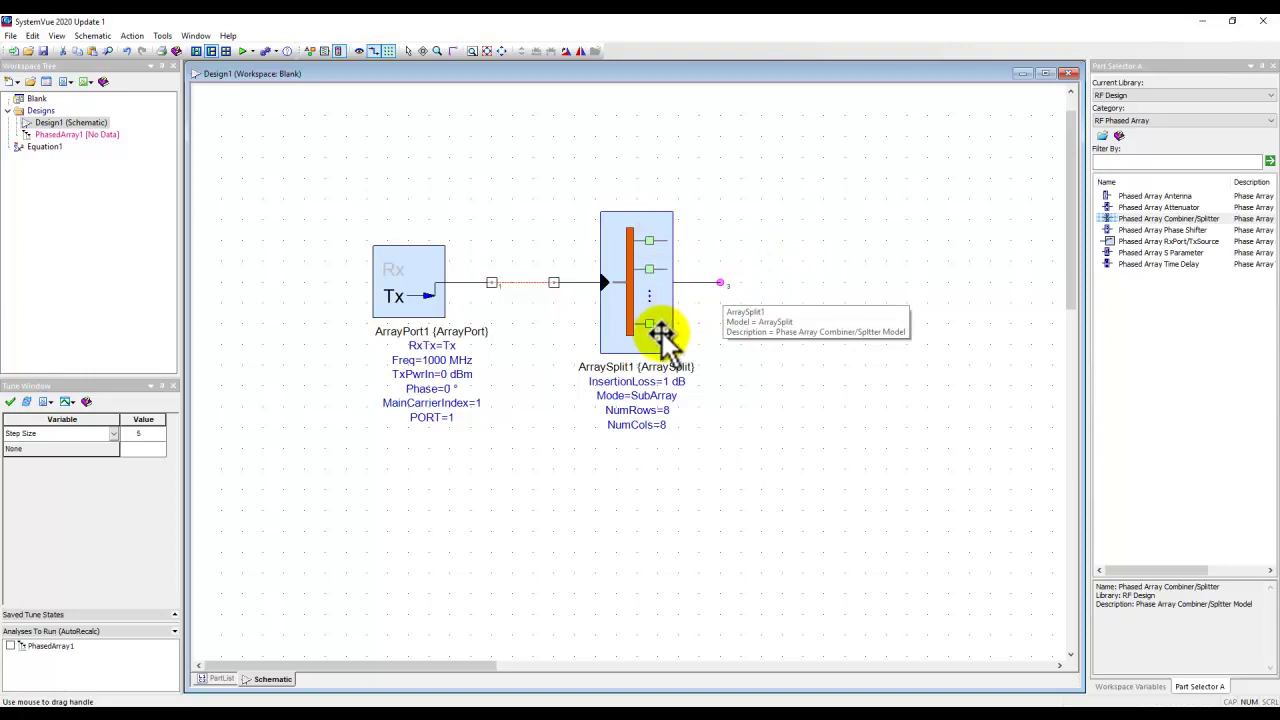
left_click(845, 300)
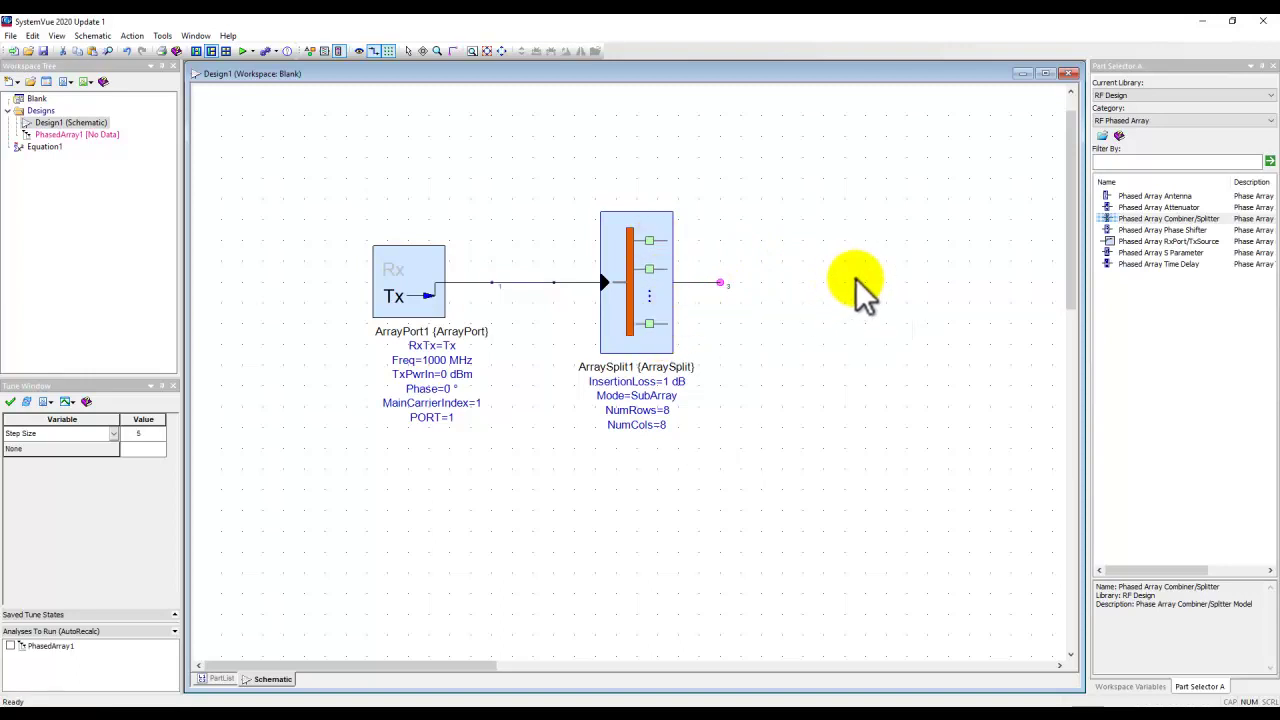
- Add a Phased Array Attenuator to the right of the splitter and wire the splitter output to its input
left_click(1135, 207)
left_click(766, 278)
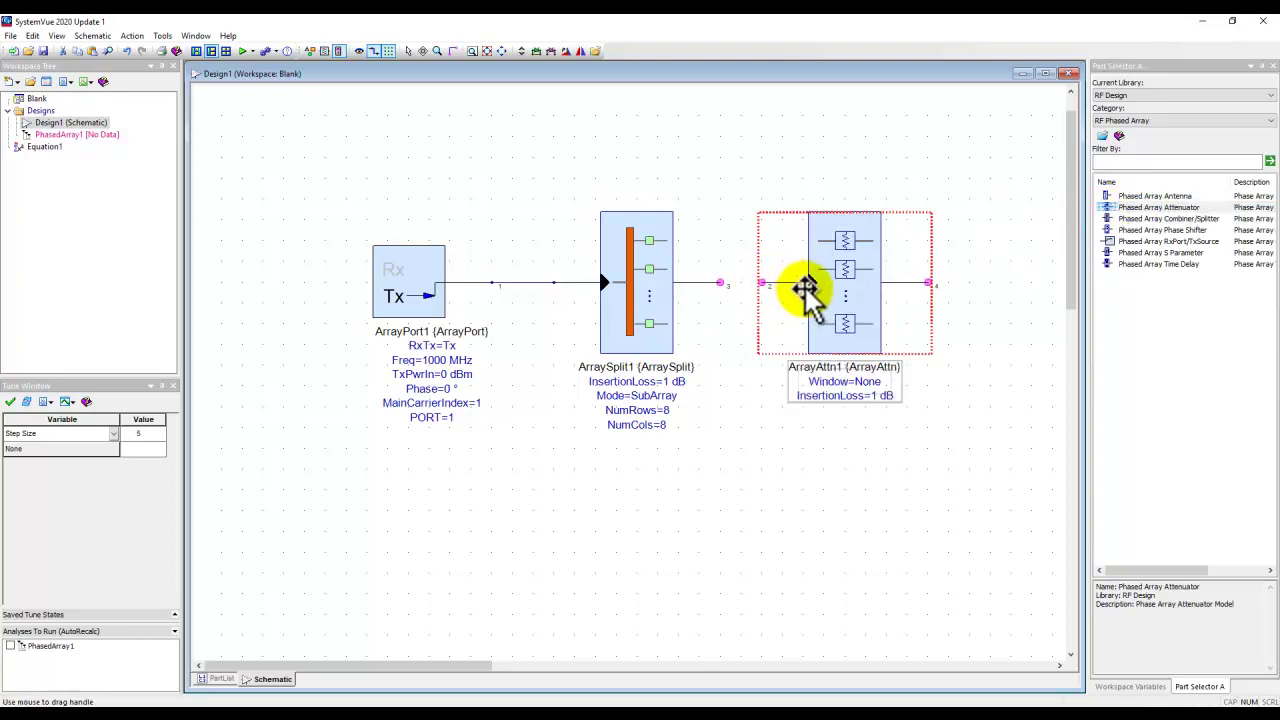
scroll(843, 309, "up", 1)
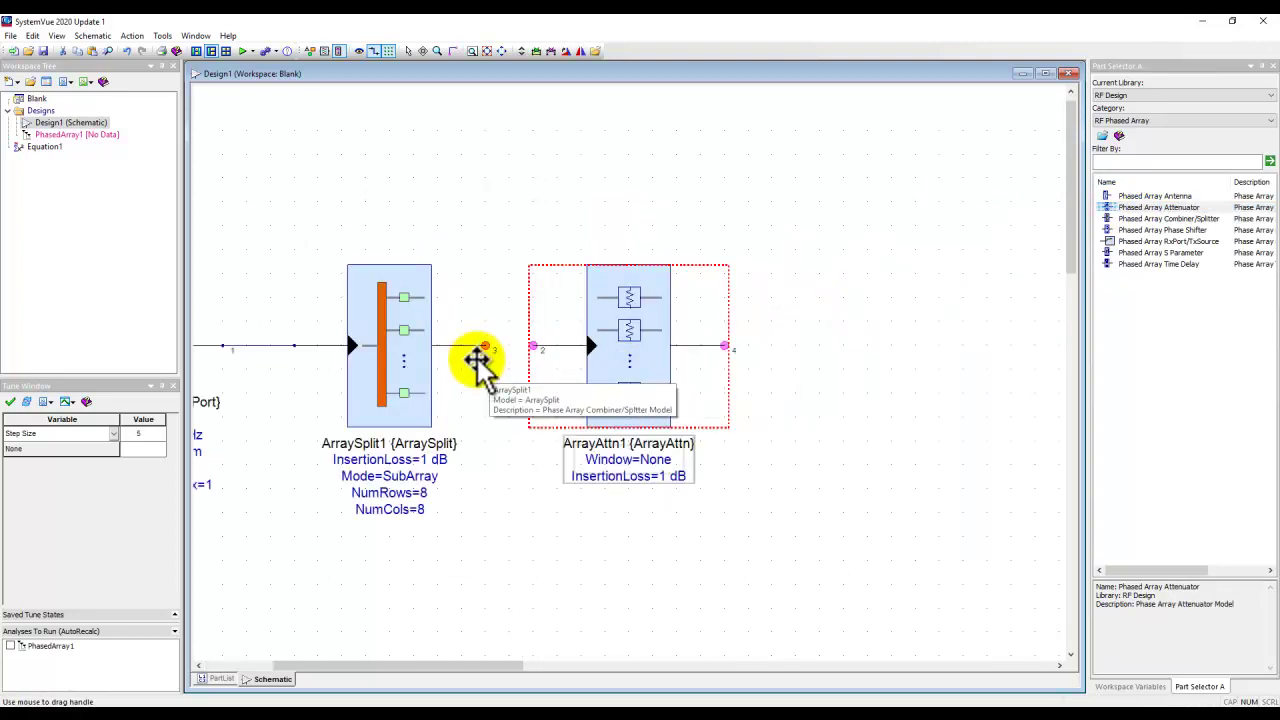
left_click(508, 400)
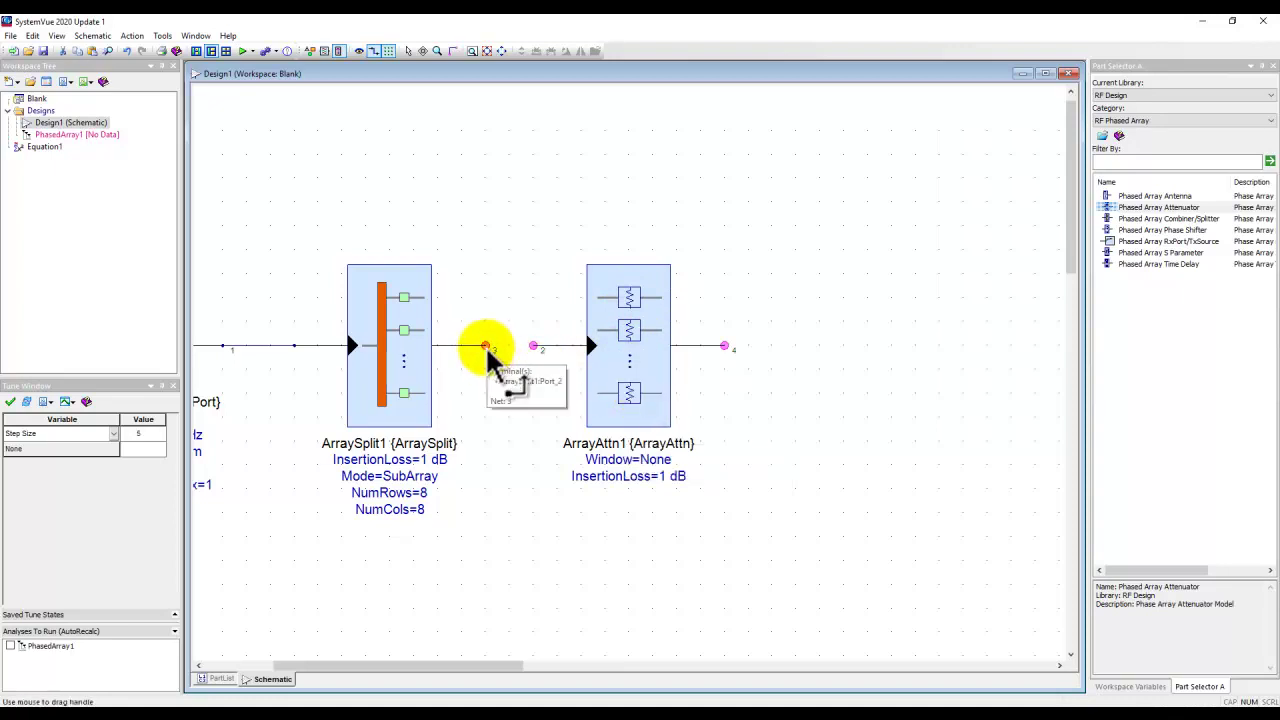
left_click_drag(489, 348, 532, 348)
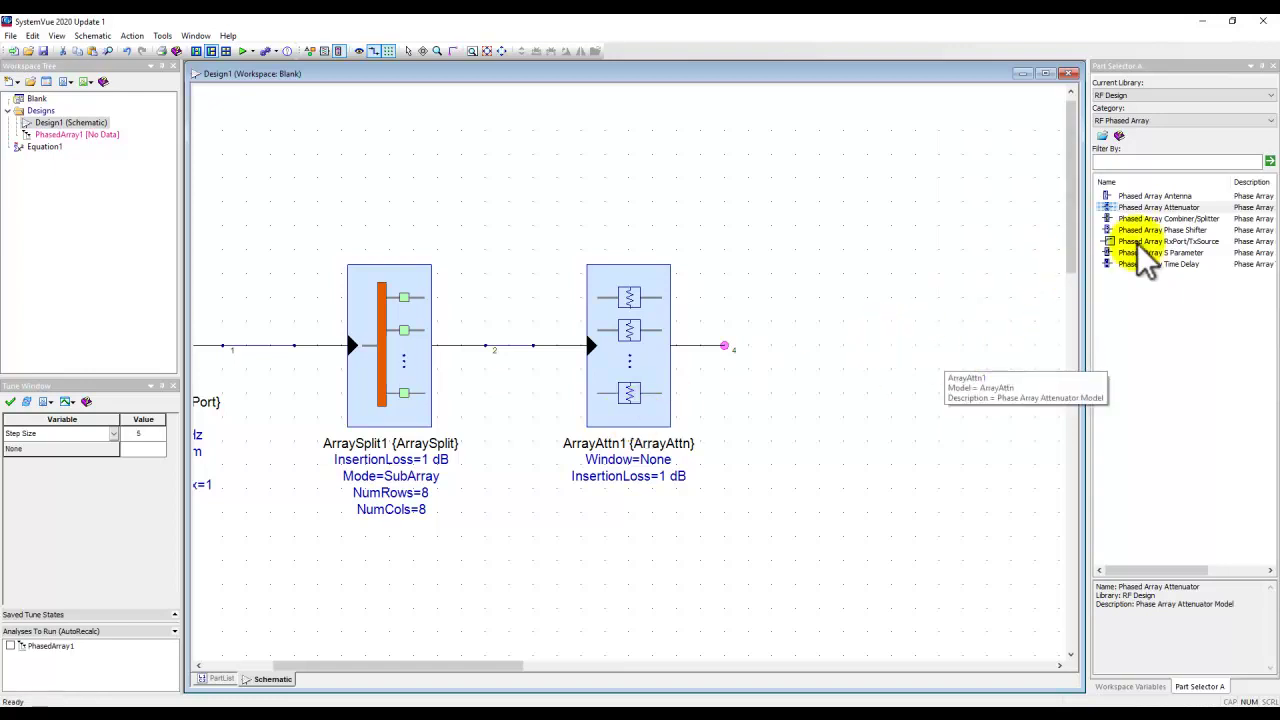
- Add a Phased Array Phase Shifter after the attenuator, wire the two together, and shift it slightly closer to the attenuator
left_click_drag(1170, 232, 792, 352)
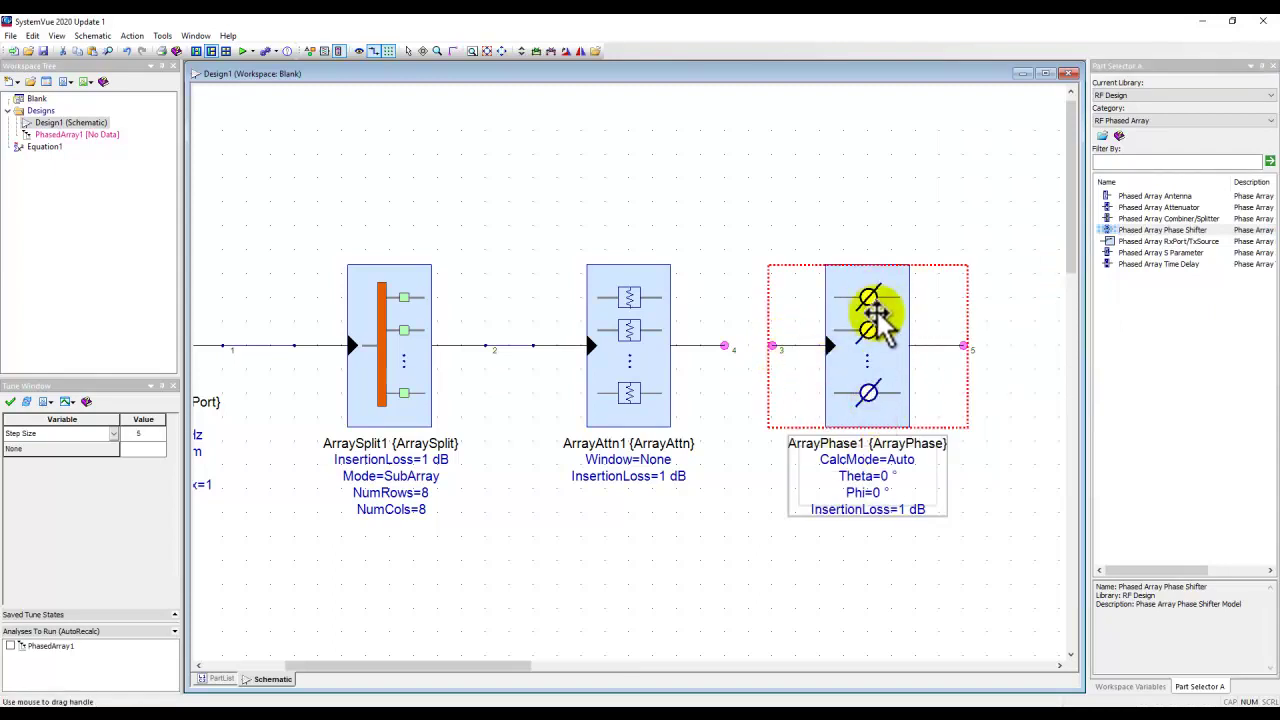
left_click(724, 346)
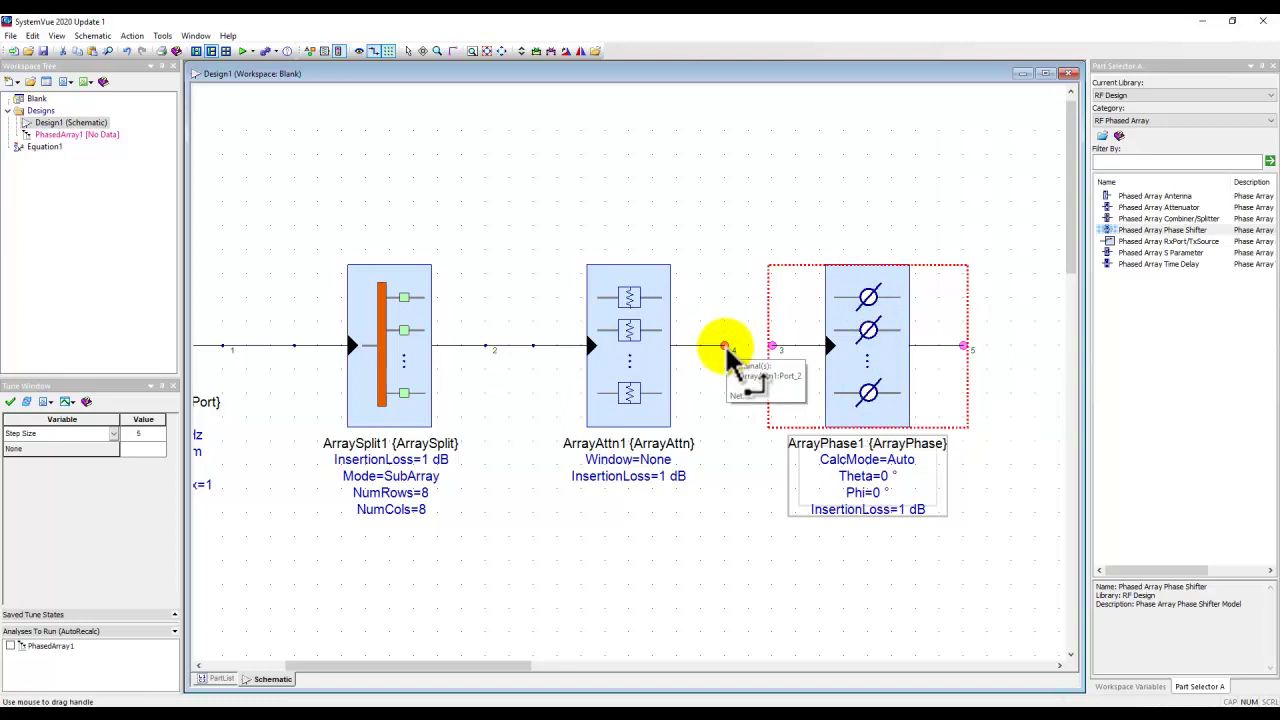
left_click(772, 346)
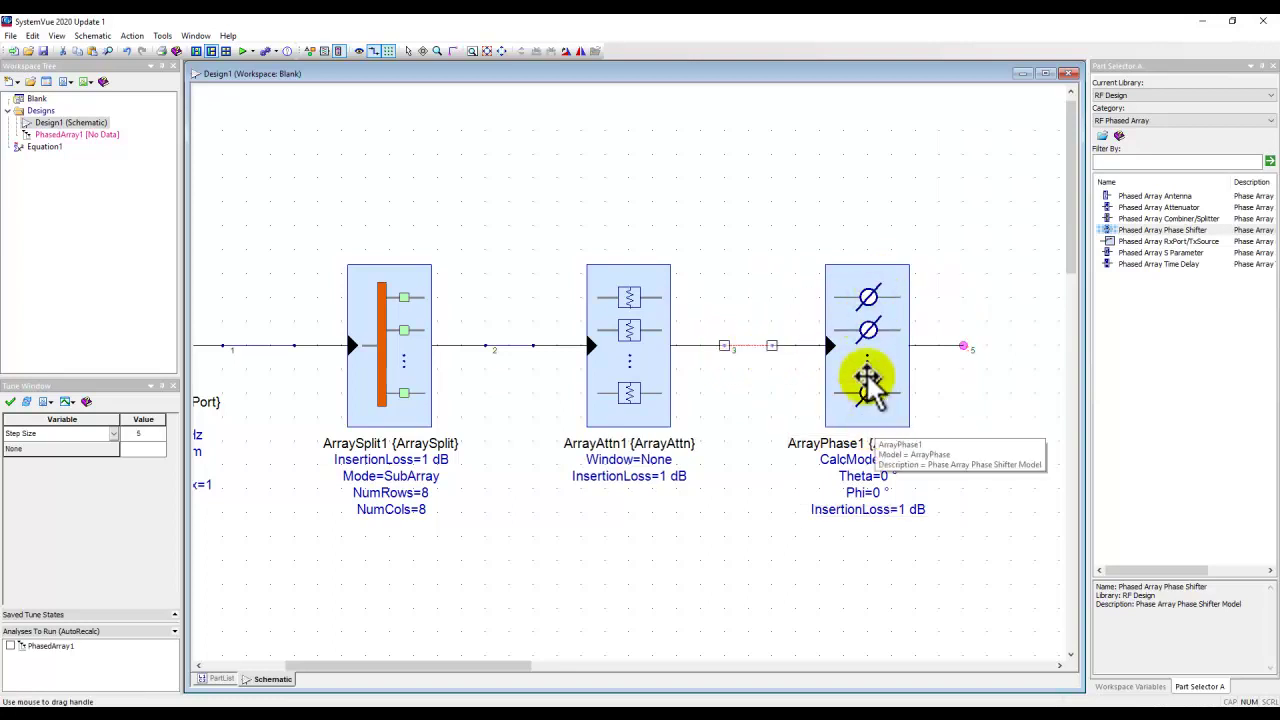
left_click(848, 408)
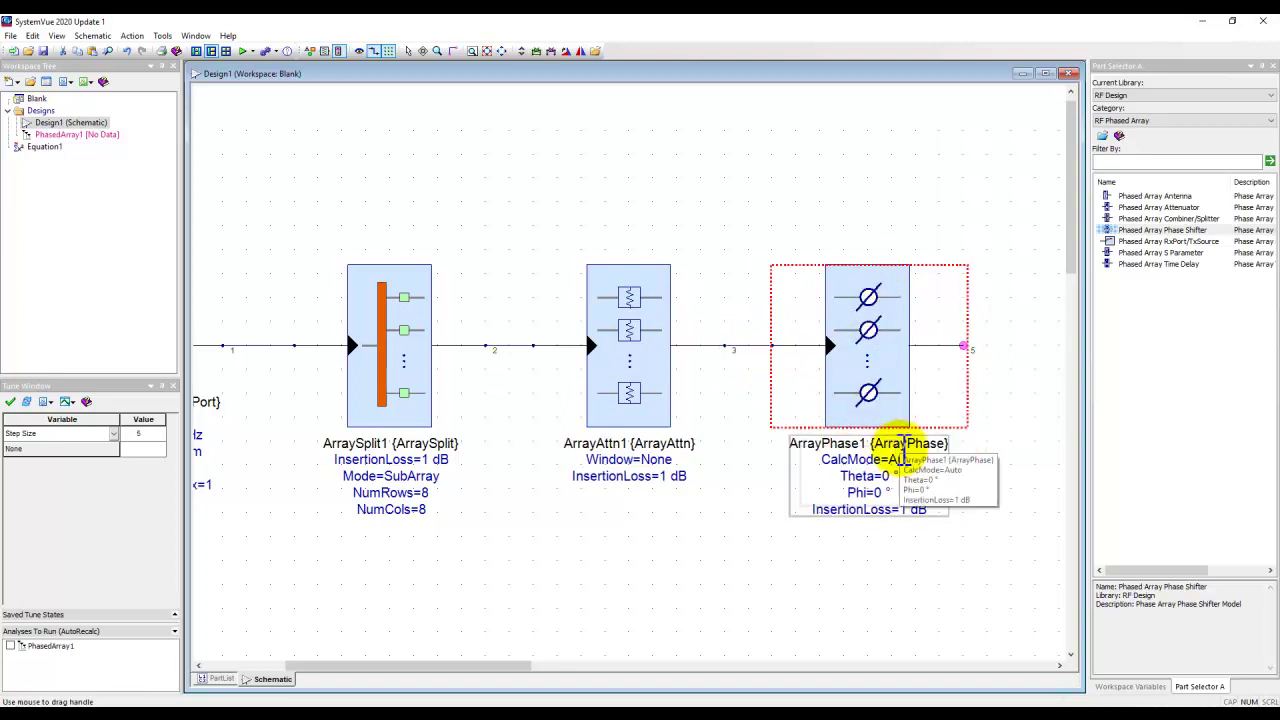
left_click(978, 455)
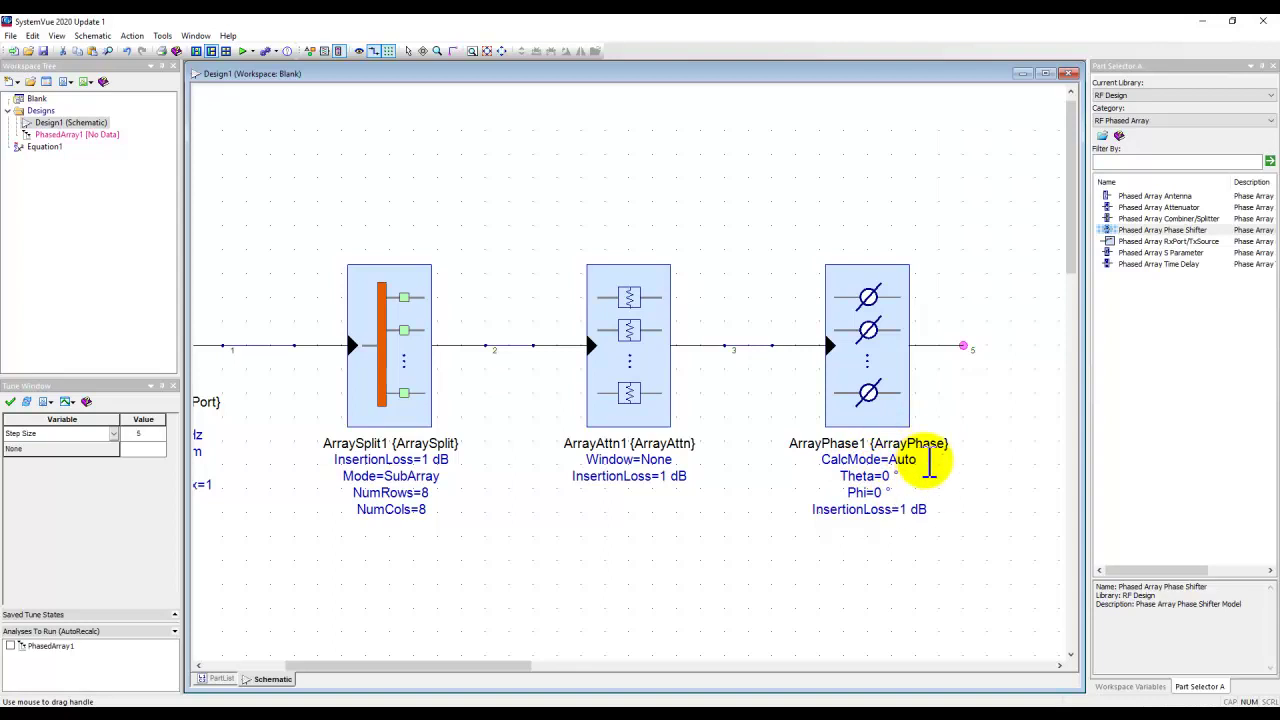
left_click_drag(872, 392, 848, 390)
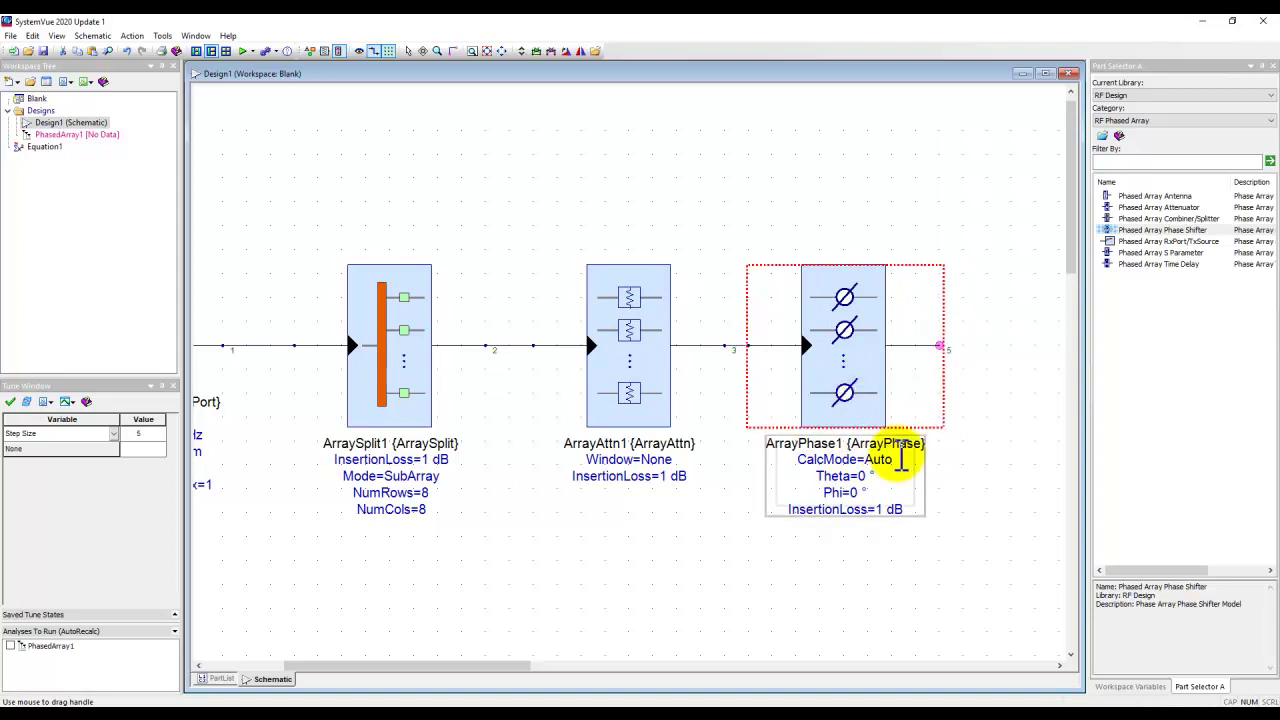
left_click(966, 470)
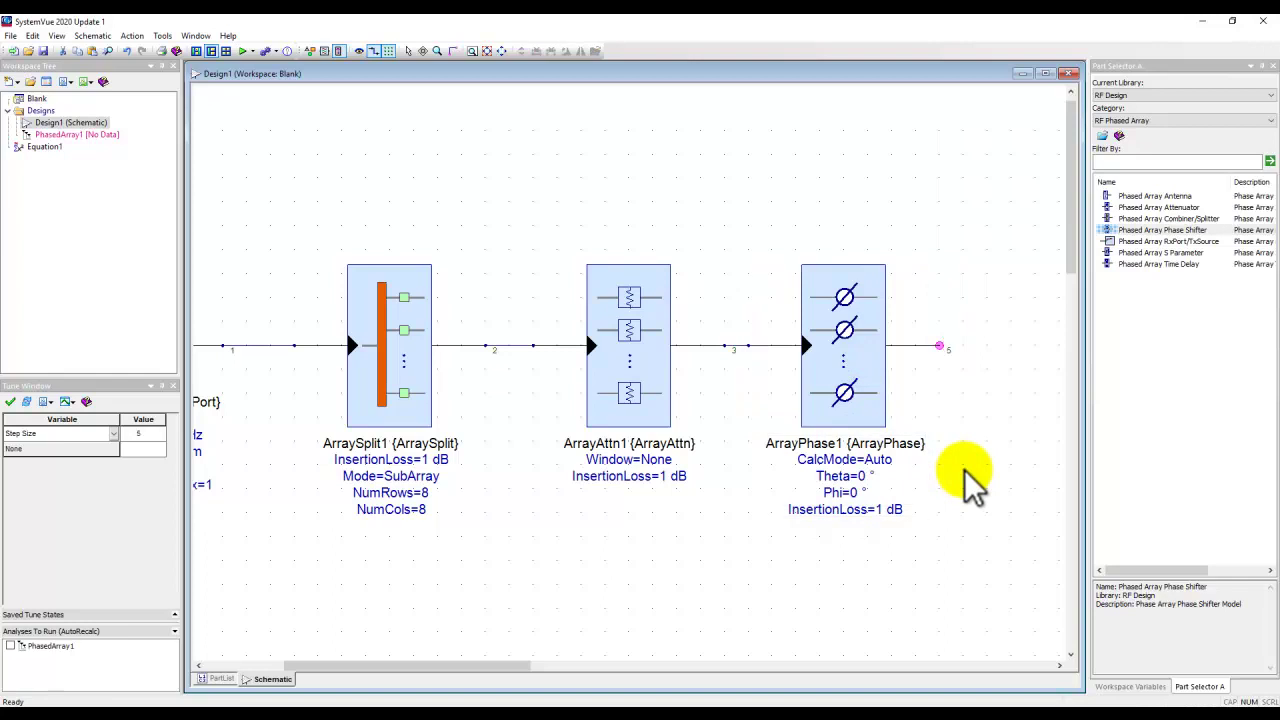
- Place an Amp (RF) from the Amplifiers category after the phase shifter and wire the phase shifter output to its input
scroll(633, 375, "down", 1)
scroll(633, 375, "down", 1)
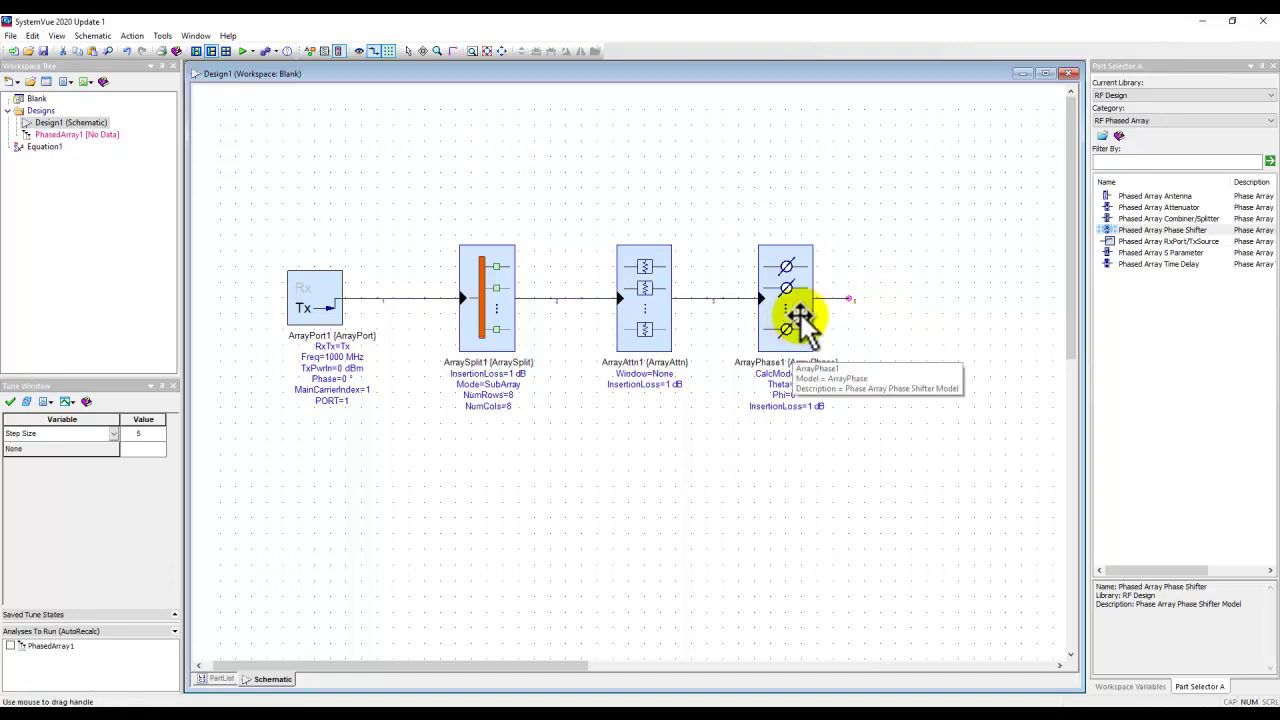
left_click(1149, 121)
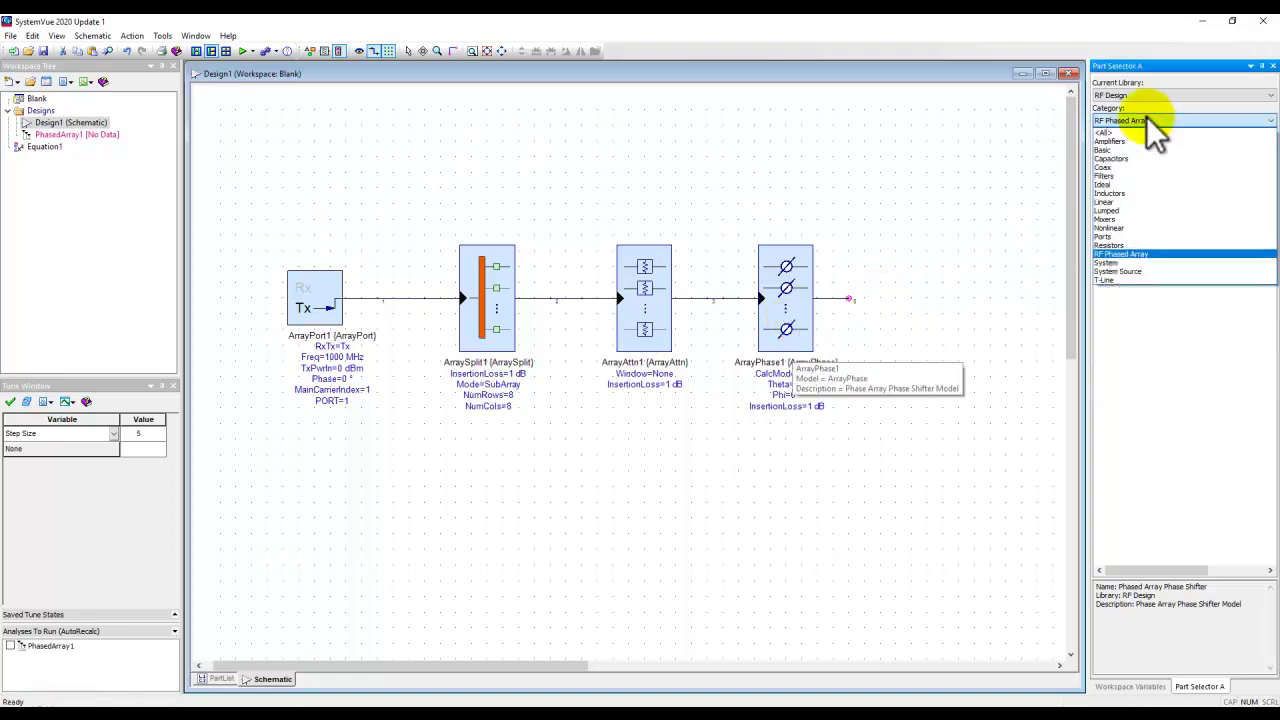
left_click(1120, 141)
left_click_drag(1140, 205, 882, 302)
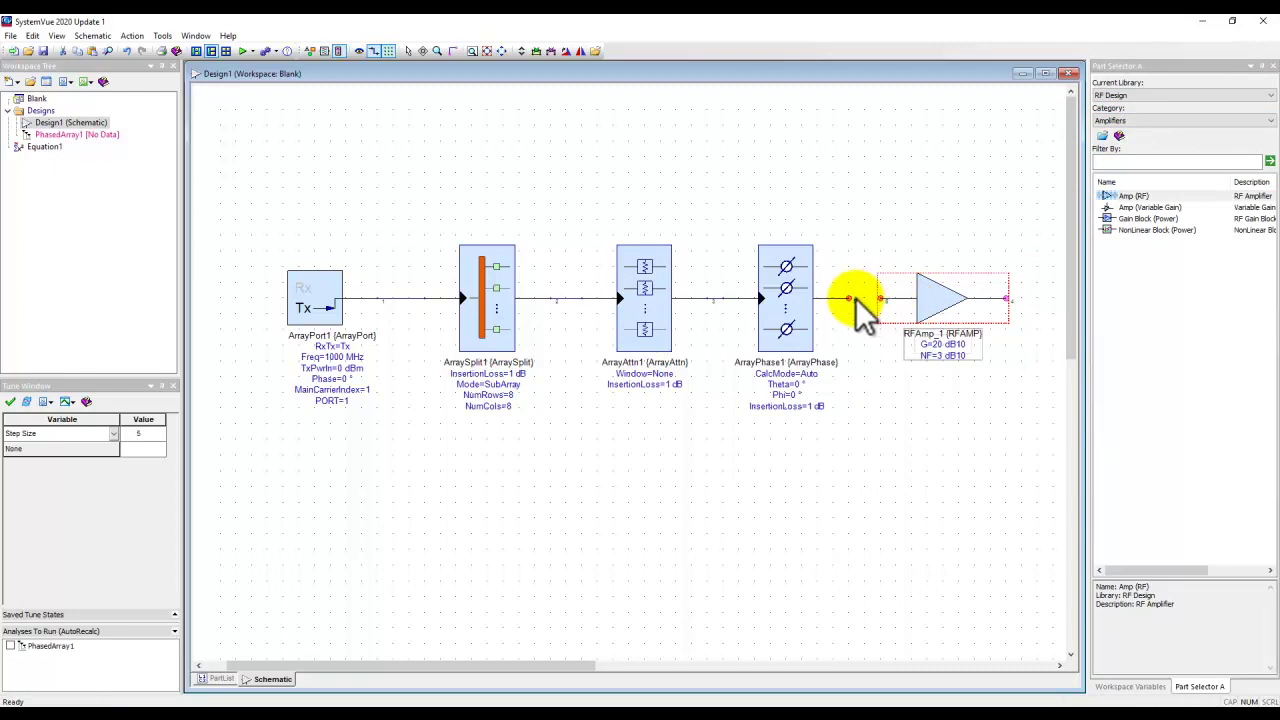
left_click_drag(849, 298, 880, 299)
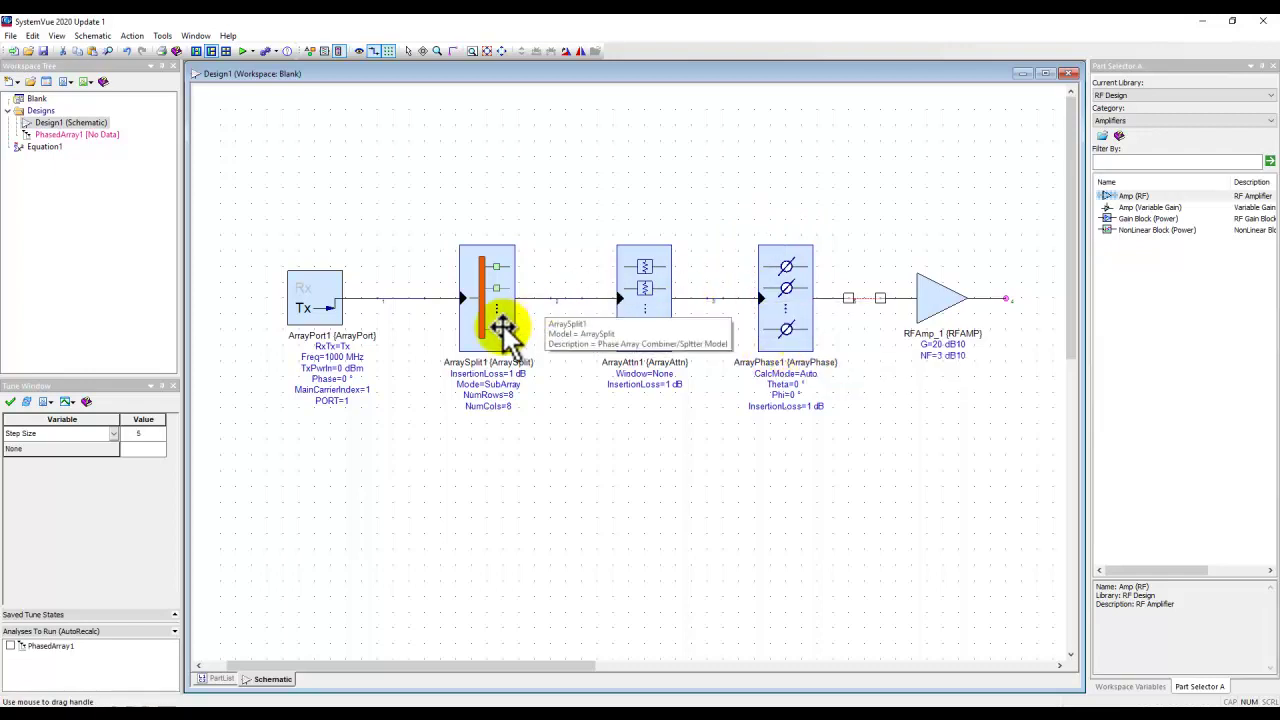
left_click(914, 390)
- Add a Phased Array Antenna from the RF Phased Array category after the amplifier, mirror it horizontally, and connect it to the amplifier output
scroll(914, 390, "up", 4)
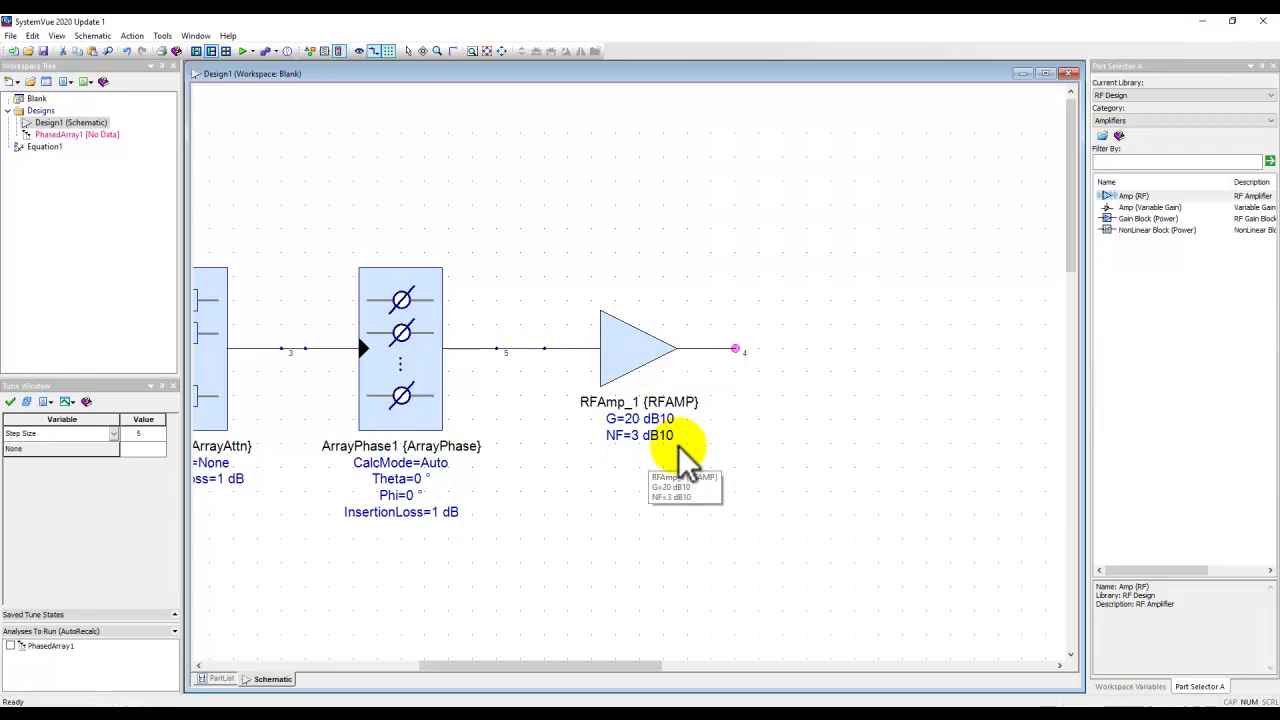
scroll(680, 460, "down", 3)
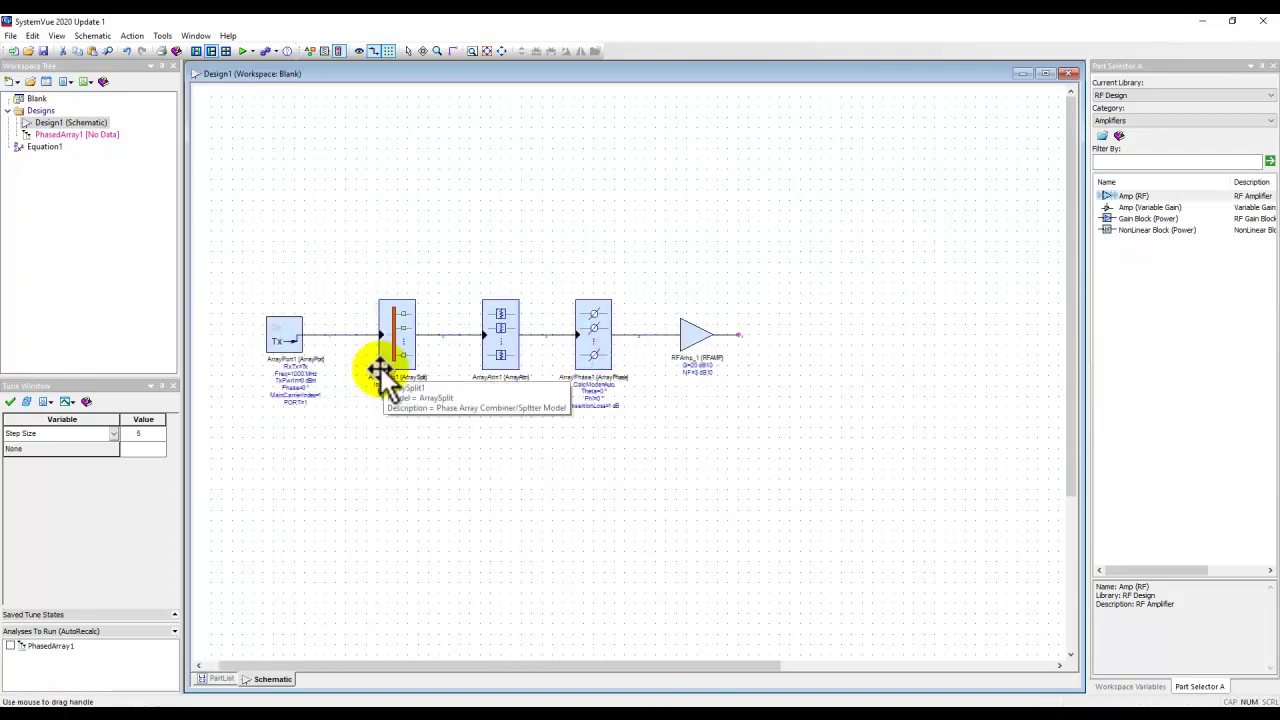
left_click(1150, 121)
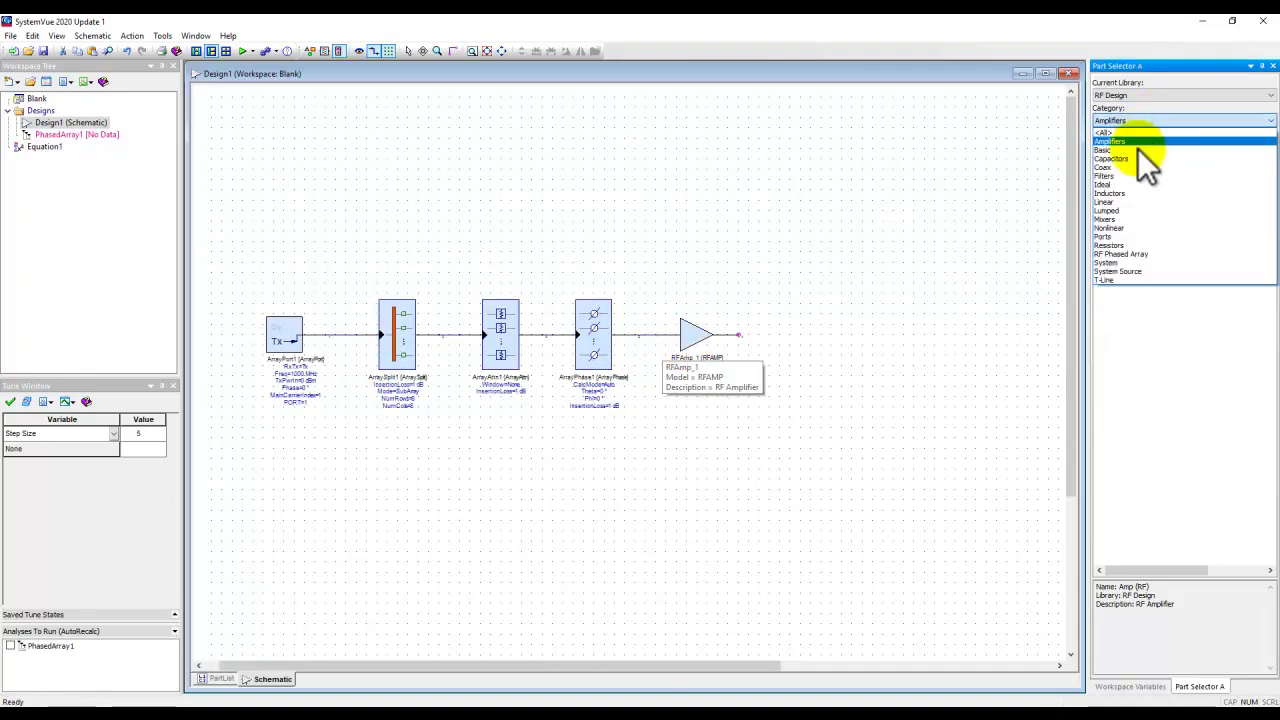
left_click(1126, 254)
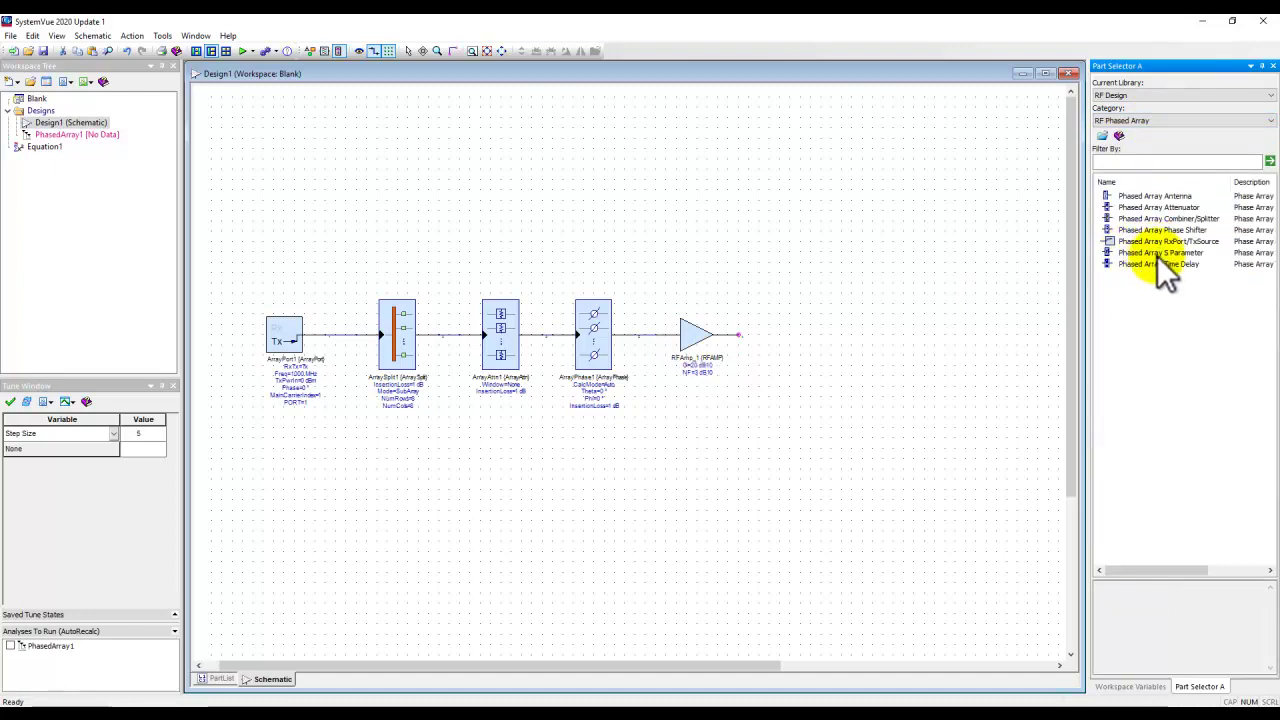
left_click_drag(1153, 197, 820, 340)
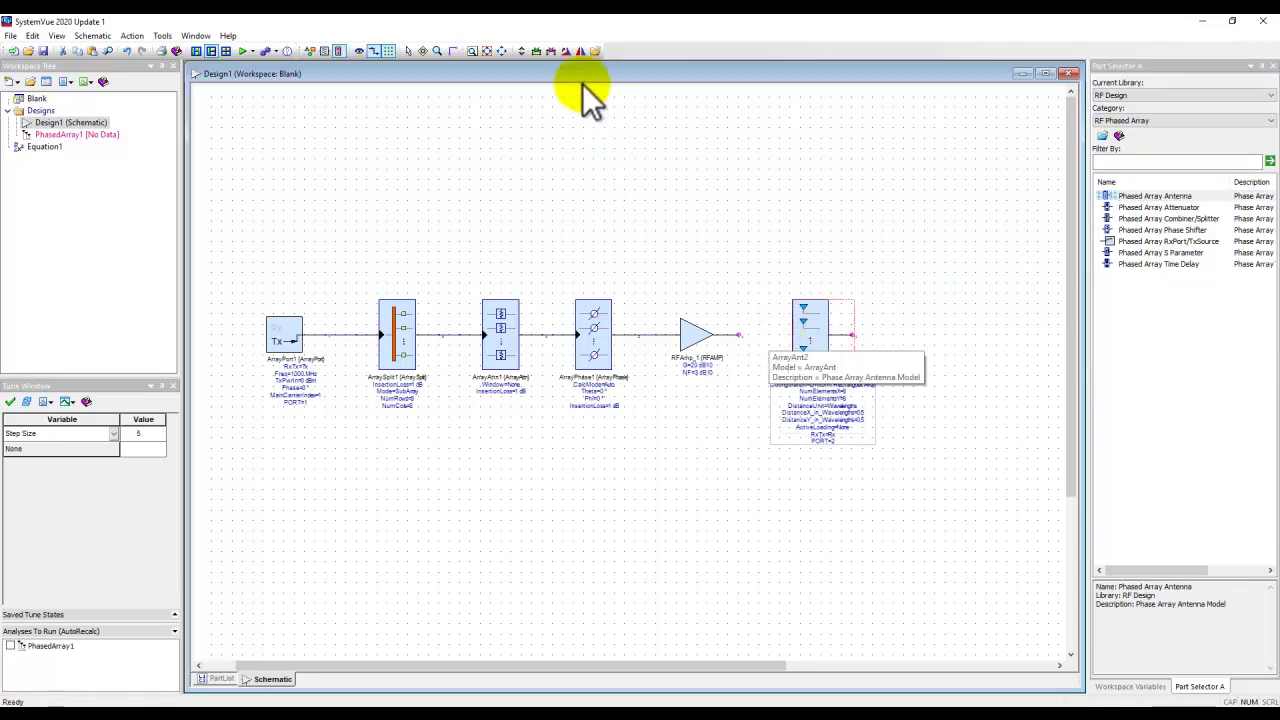
left_click(575, 52)
left_click_drag(748, 328, 799, 320)
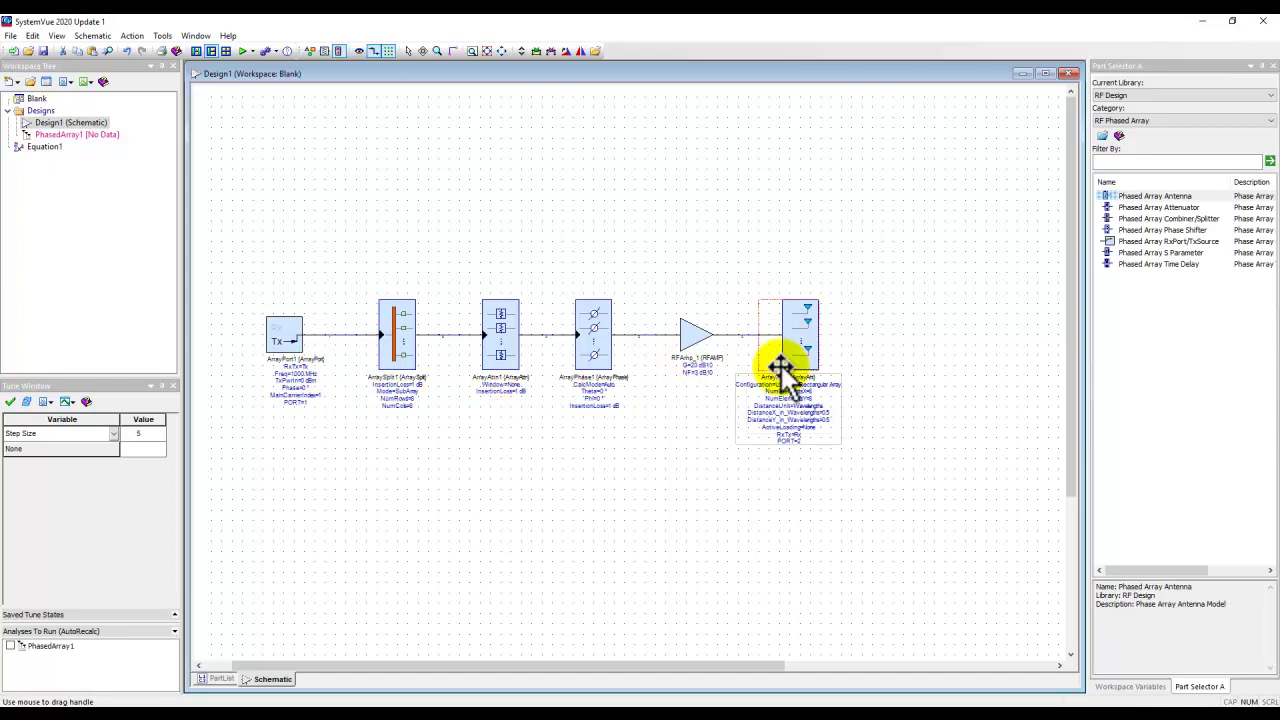
scroll(560, 390, "up", 3)
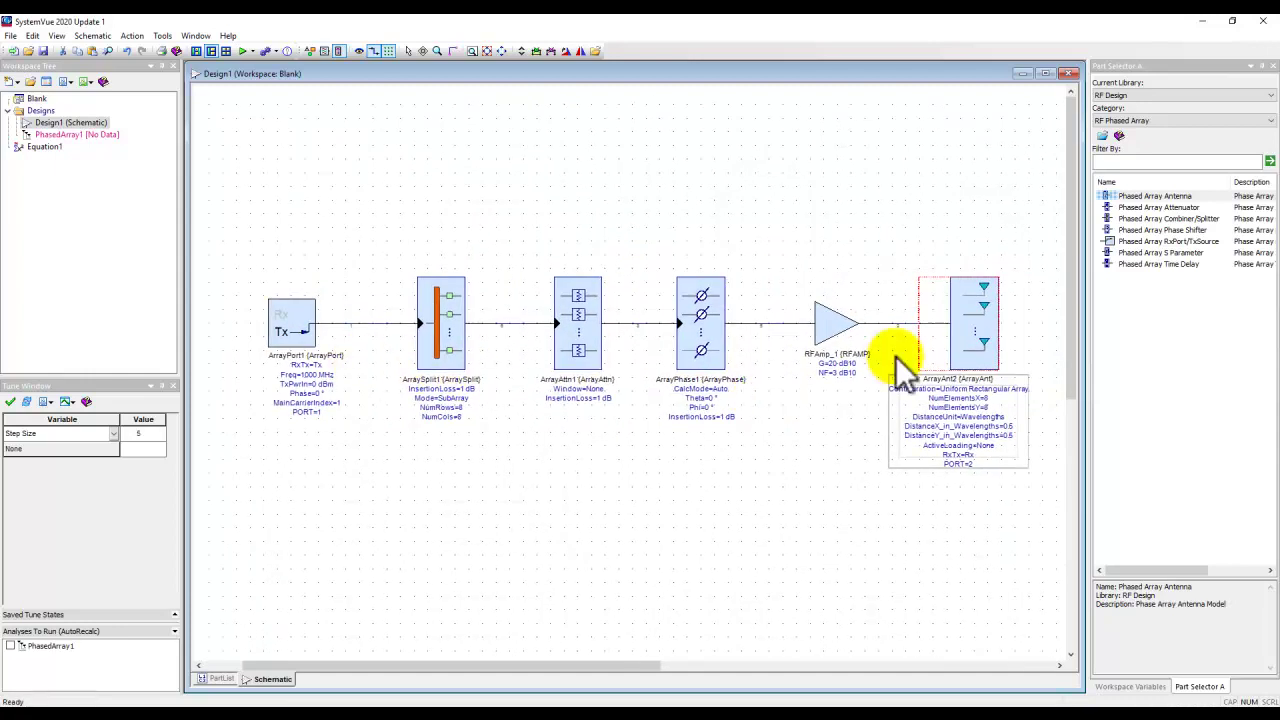
left_click(825, 421)
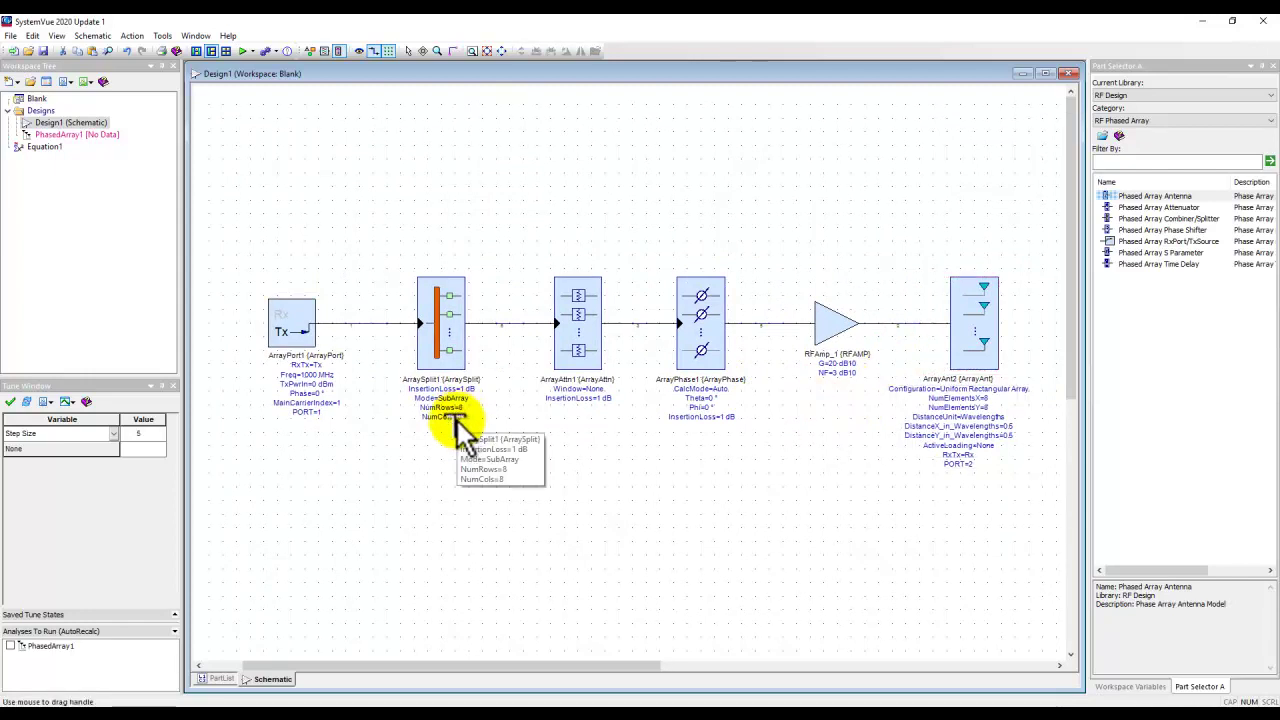
- Define the variables freq=28e9, theta=0 and phi=0 on separate lines of the Equation1 script
scroll(980, 428, "up", 3)
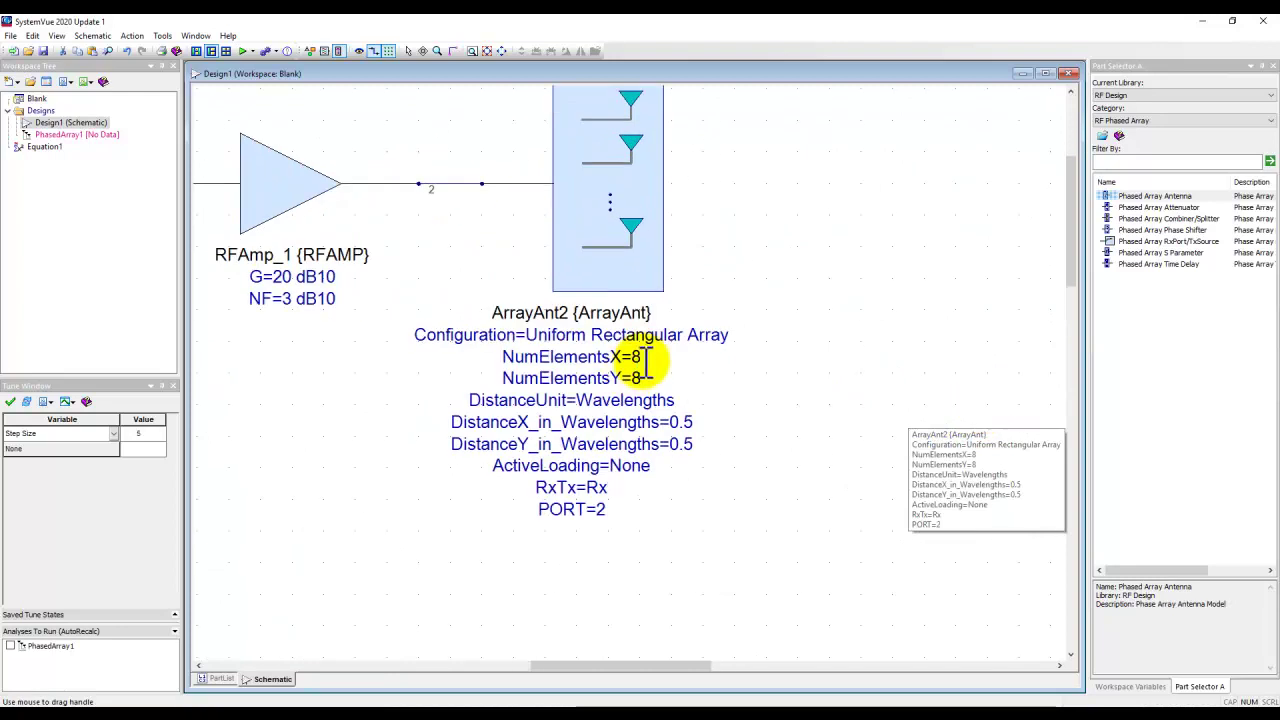
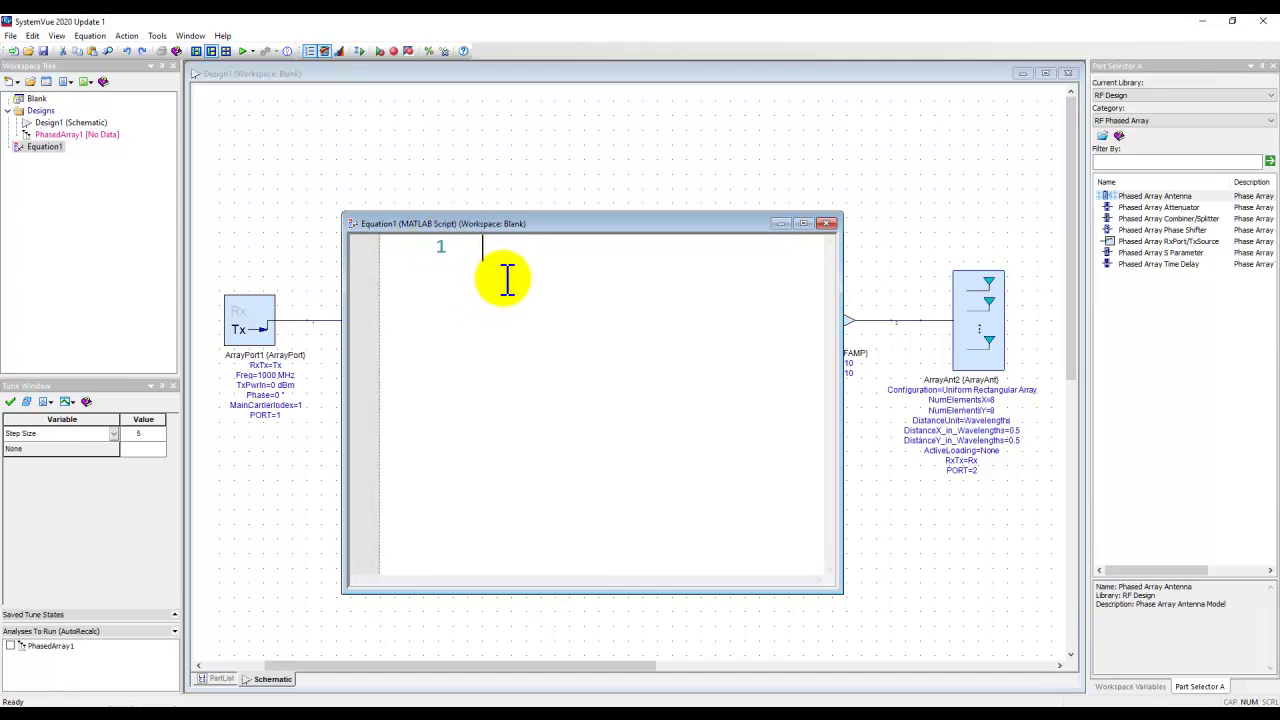
type("freq=")
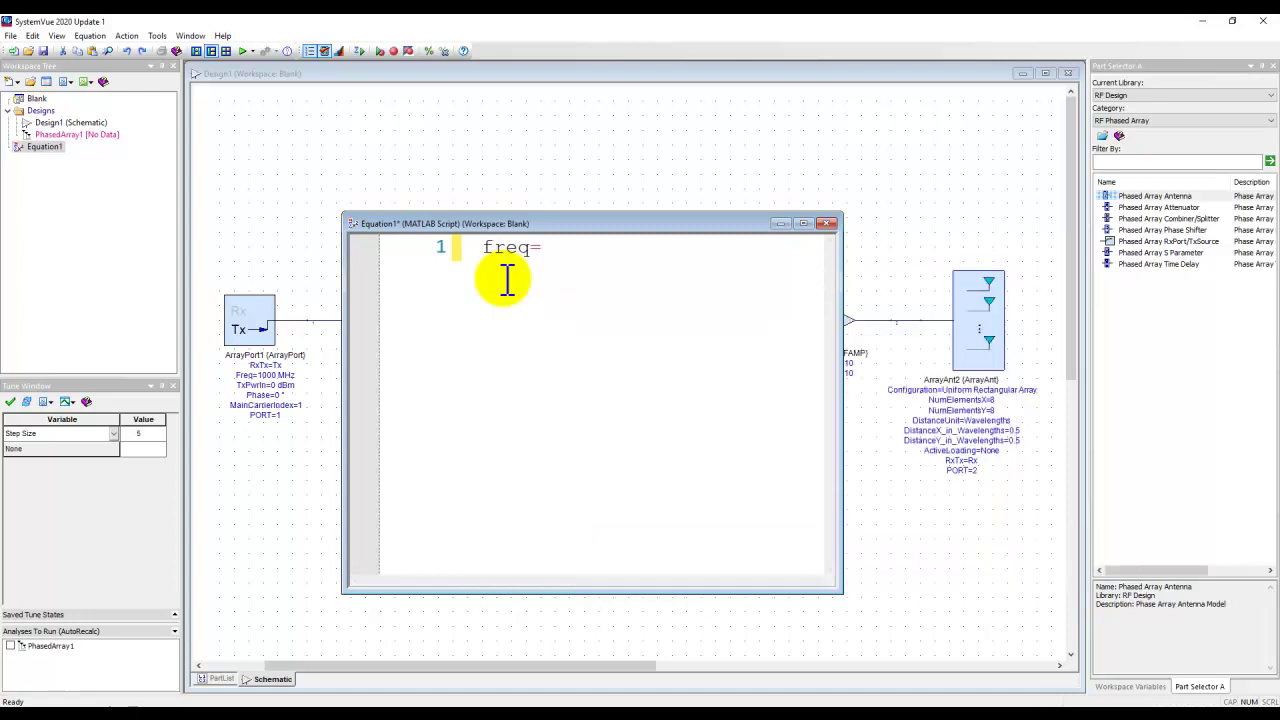
type("28e9")
key("Return")
type("theta")
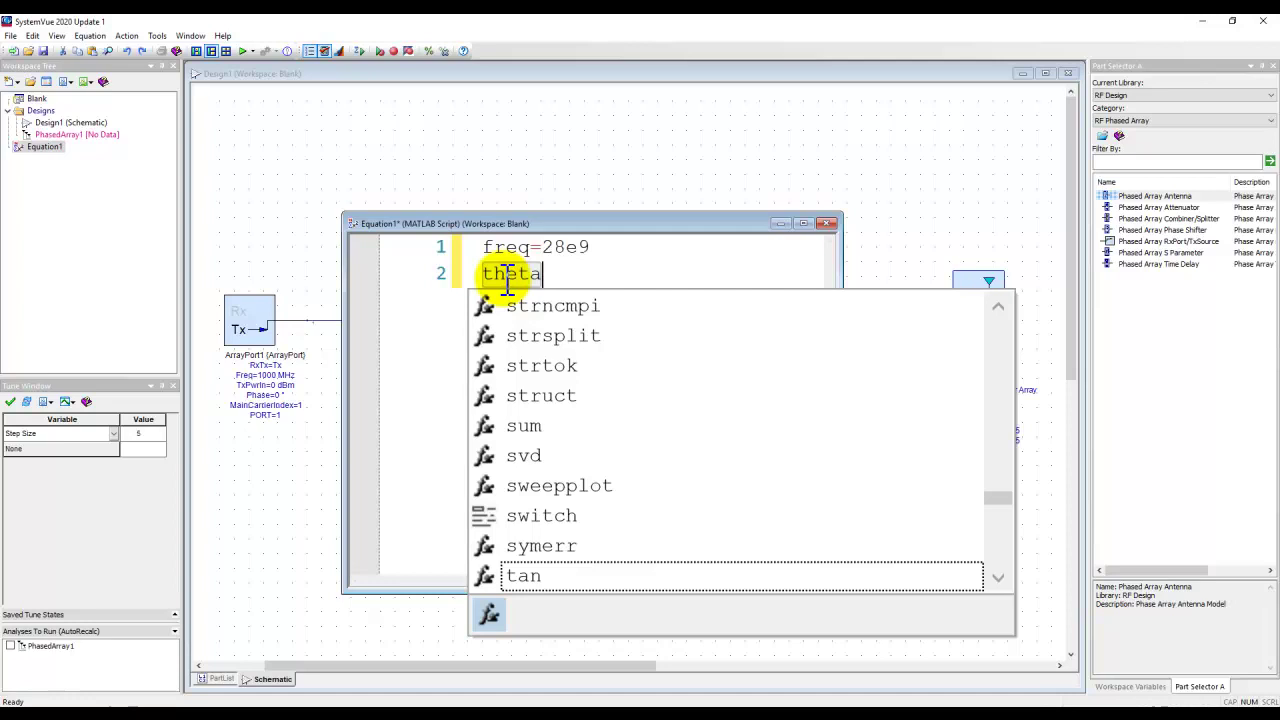
type("=0")
key("Return")
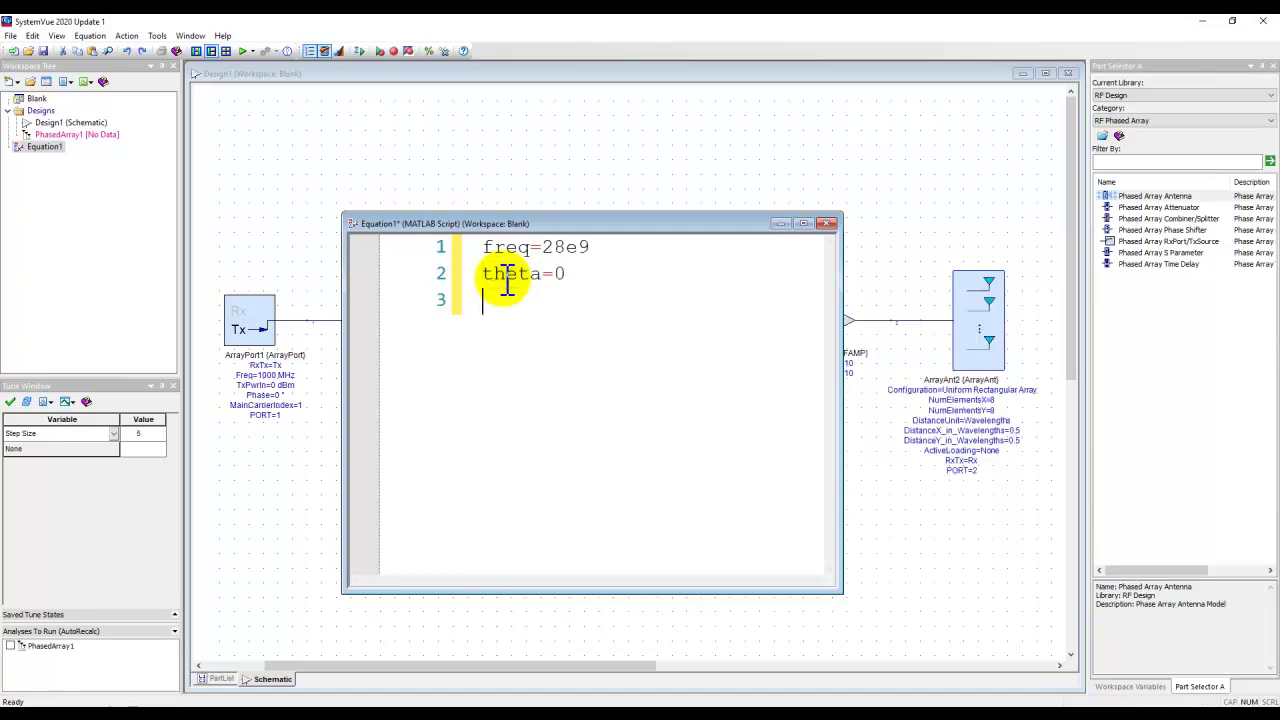
type("phi")
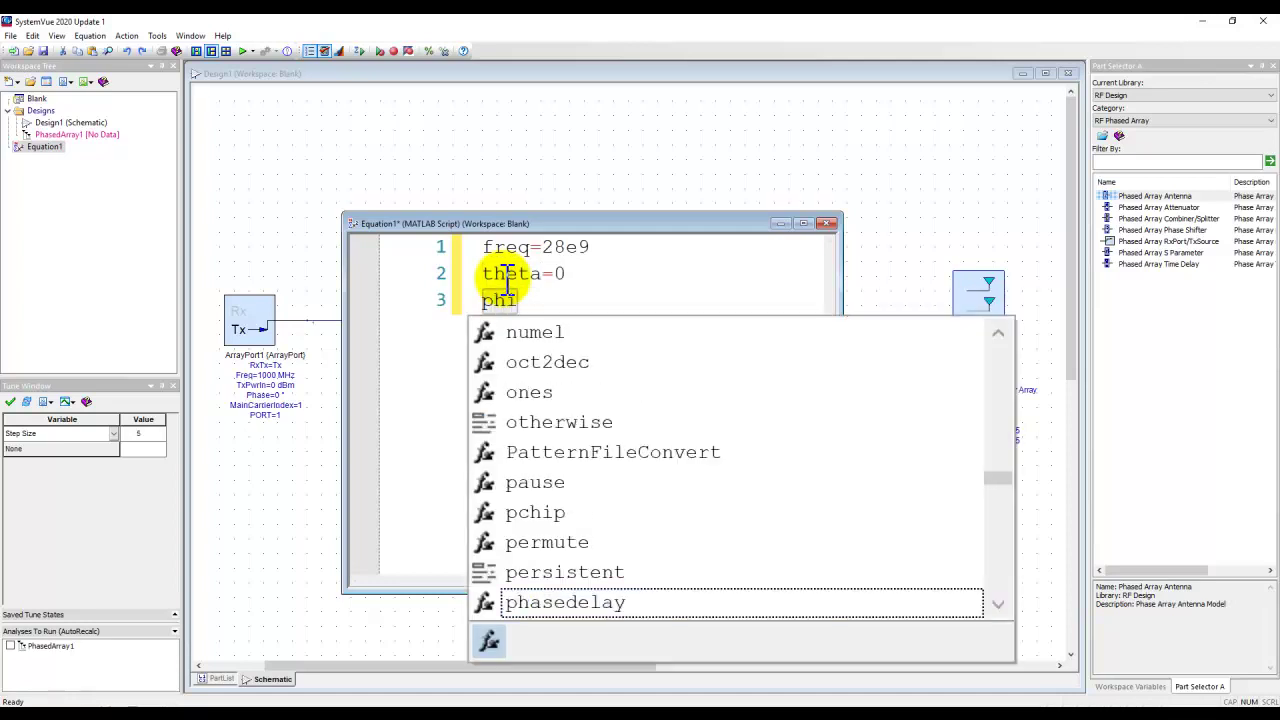
type("=0")
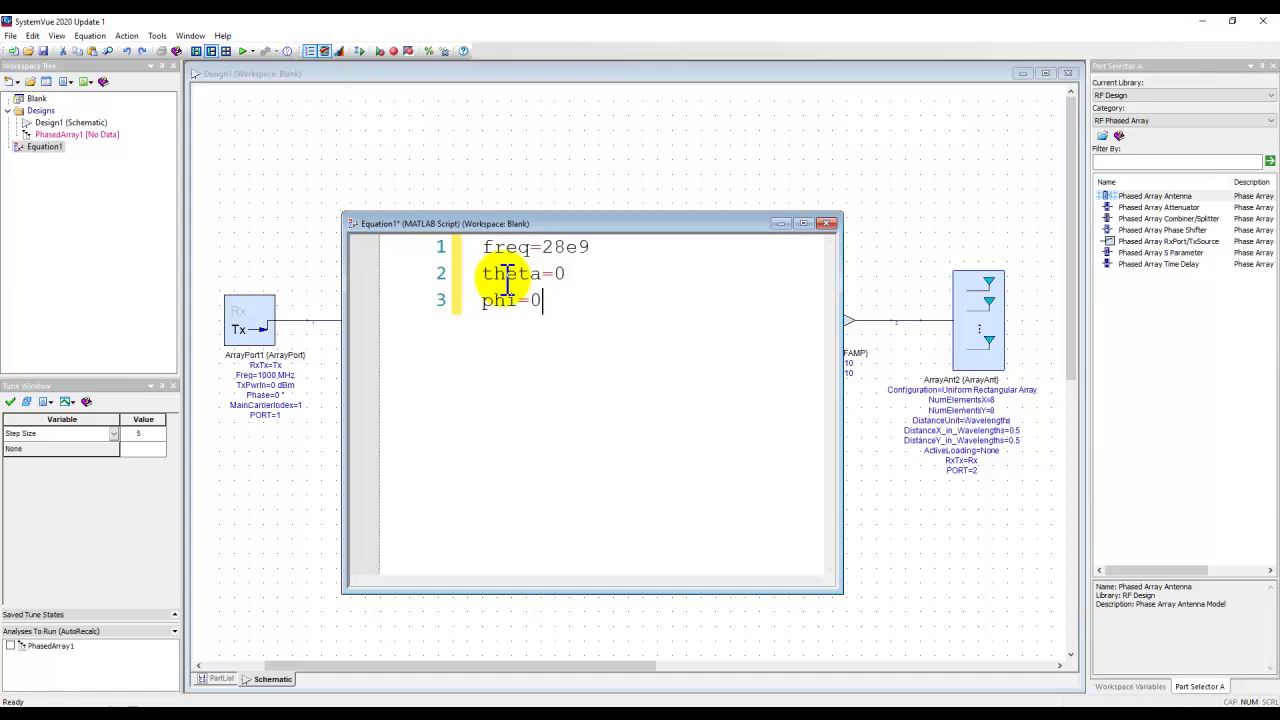
- Add the array size variables numx=8 and numy=8 to the Equation1 script and run the equations
key("Return")
type("numx")
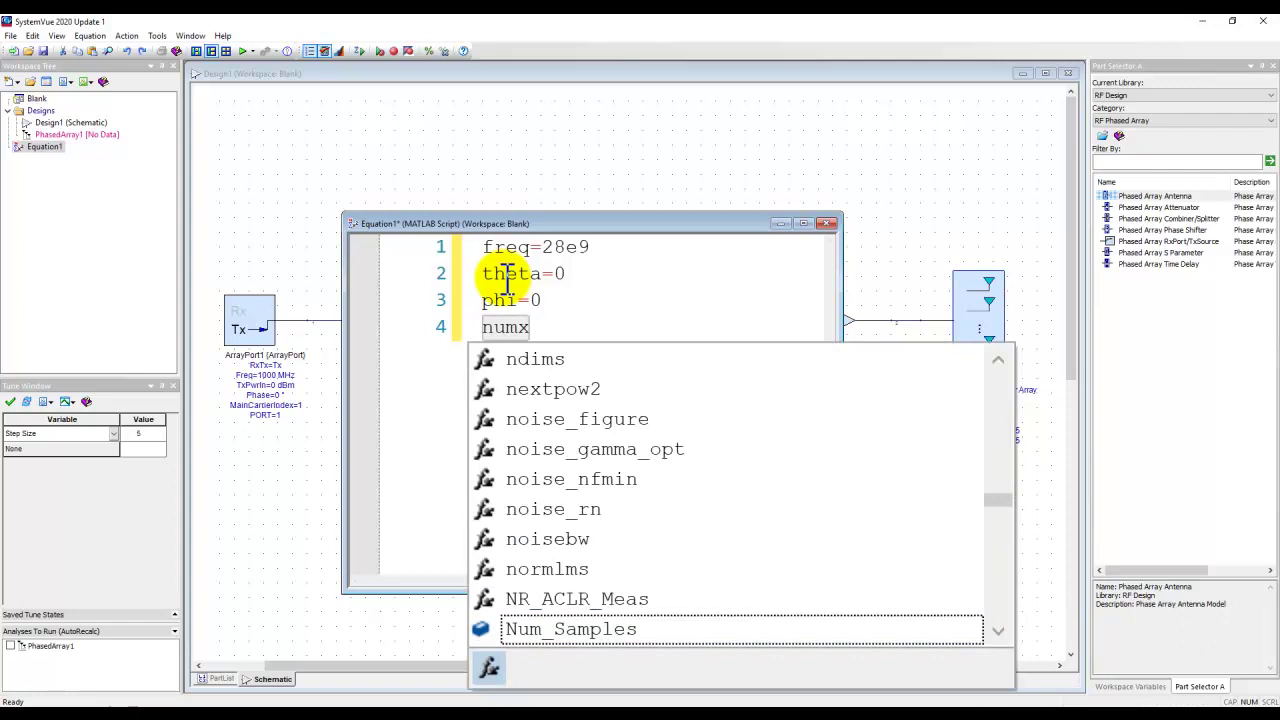
type("=8")
key("Return")
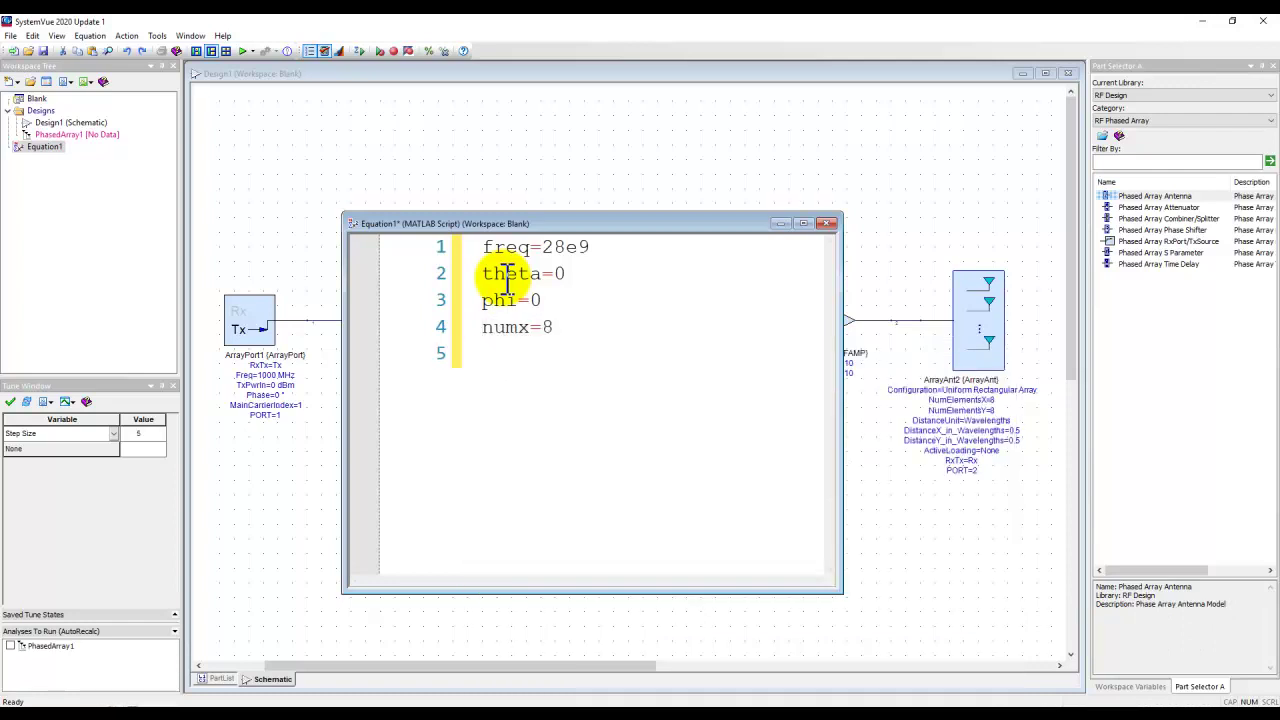
type("numy")
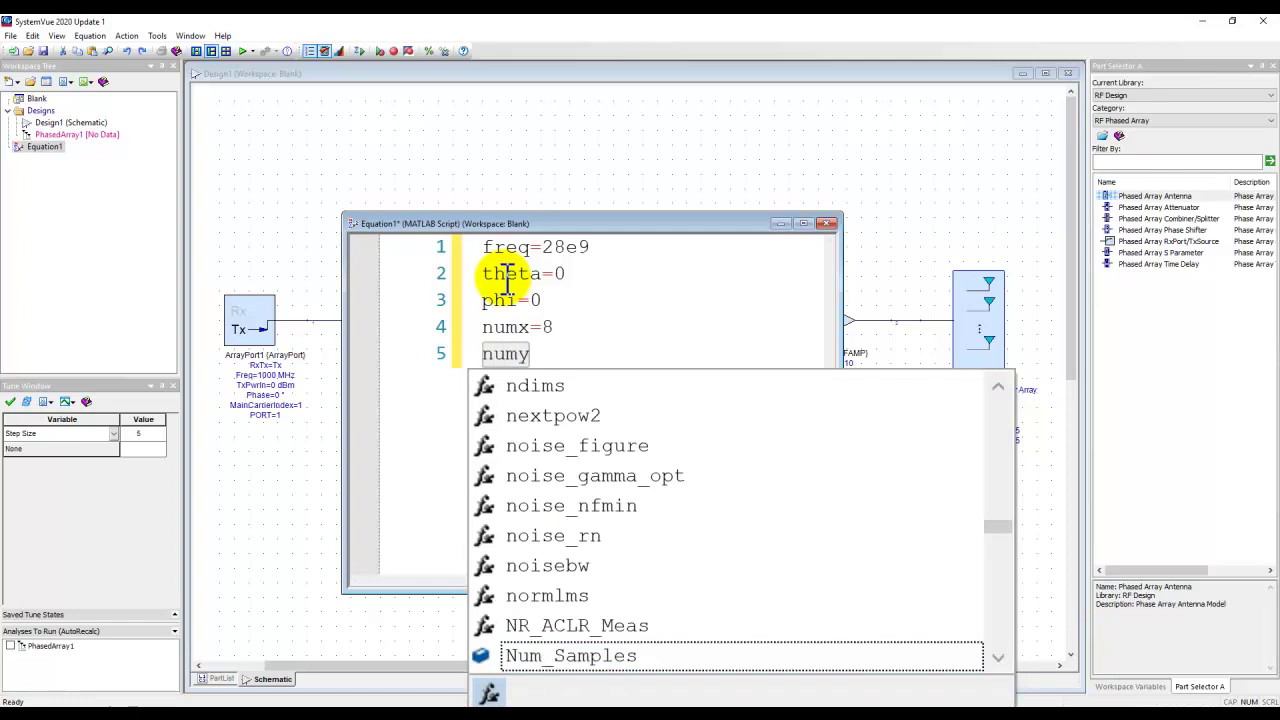
type("=8")
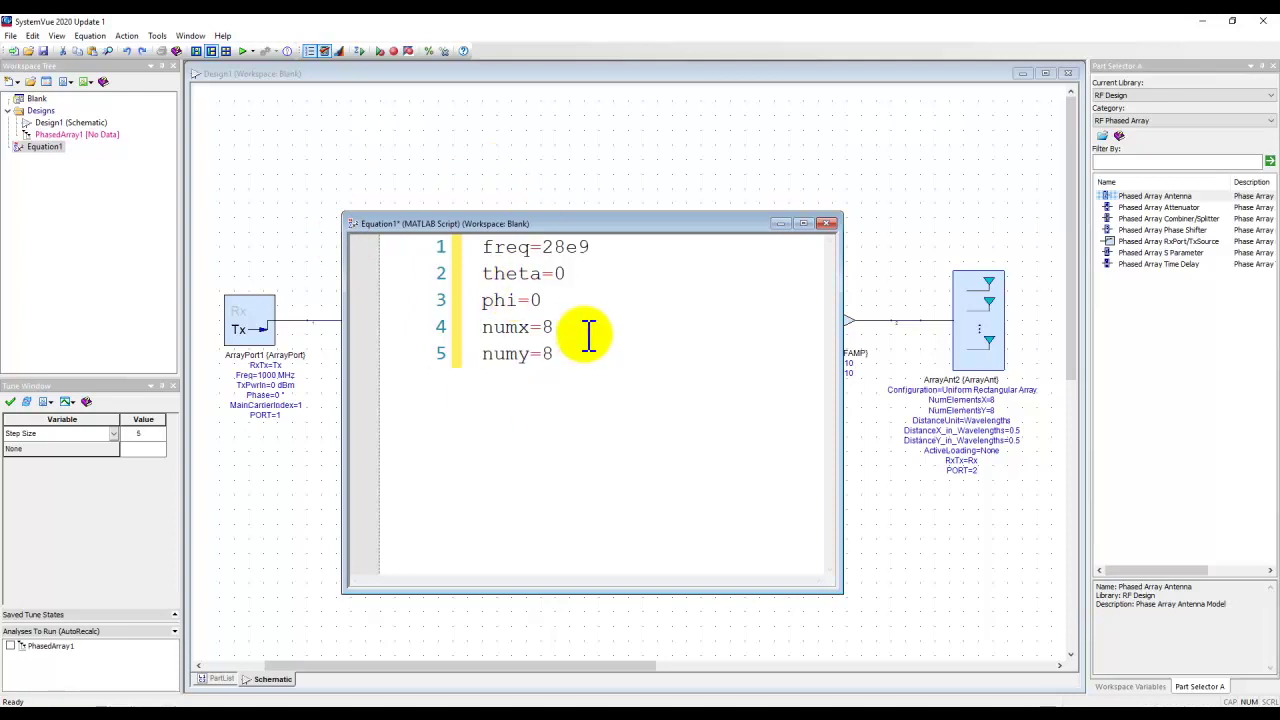
right_click(588, 300)
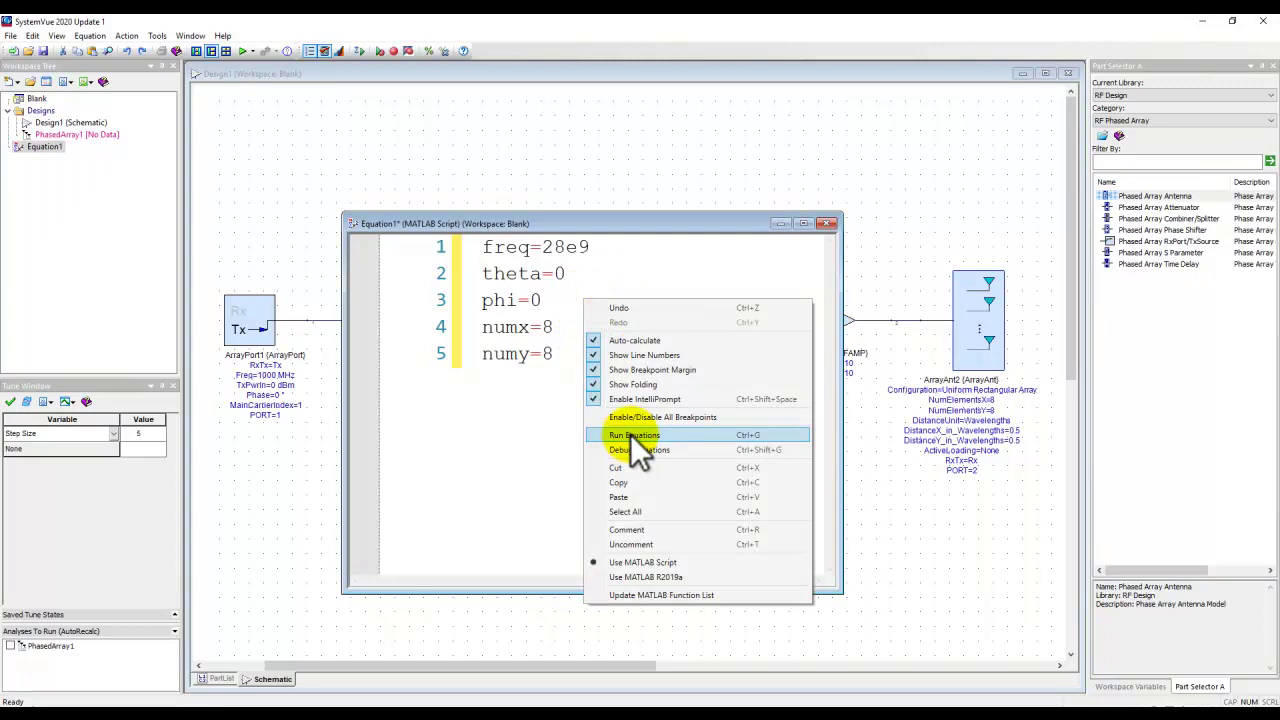
left_click(750, 435)
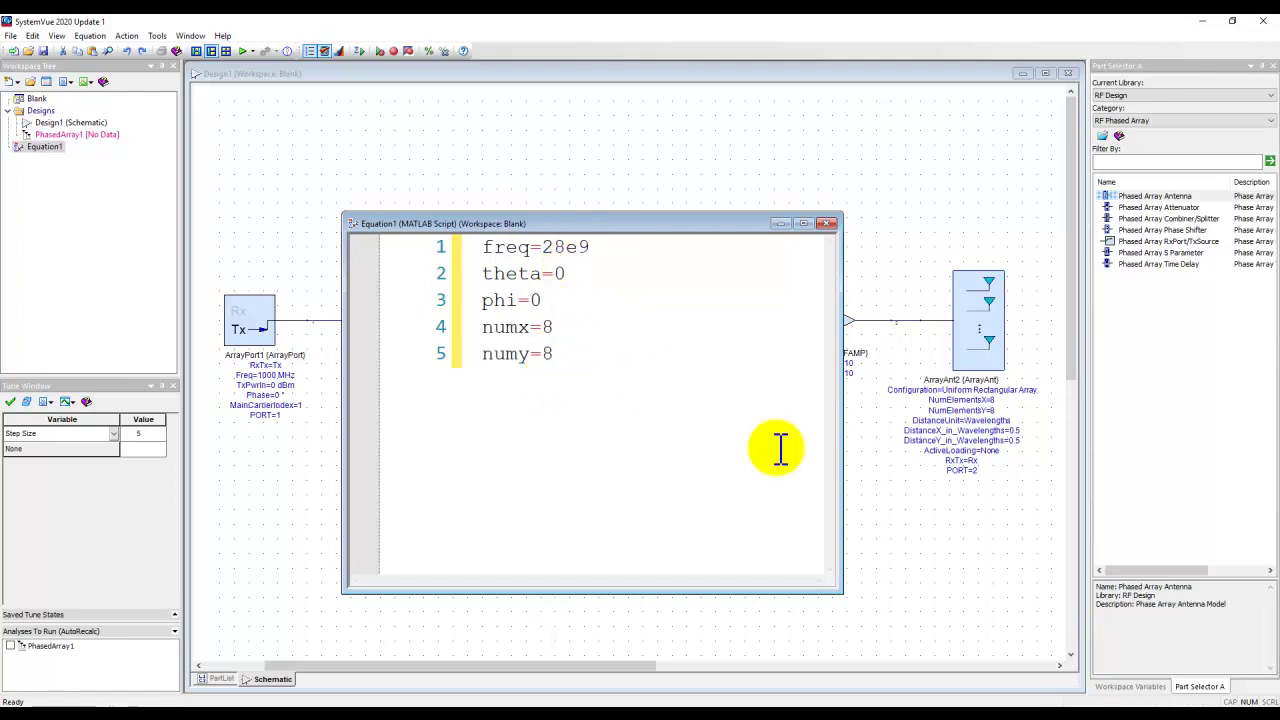
- Check the defined variables in the workspace variable list and query numx and numy in a temporary command prompt
left_click(1128, 687)
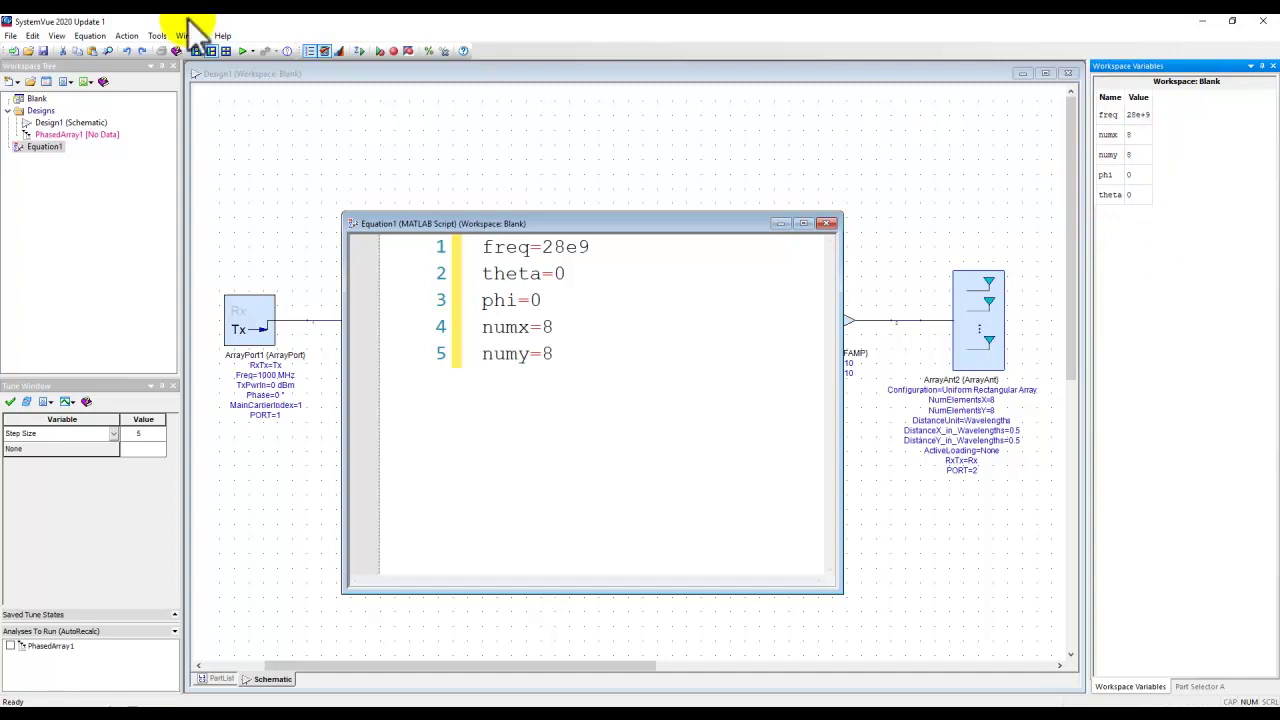
left_click(57, 35)
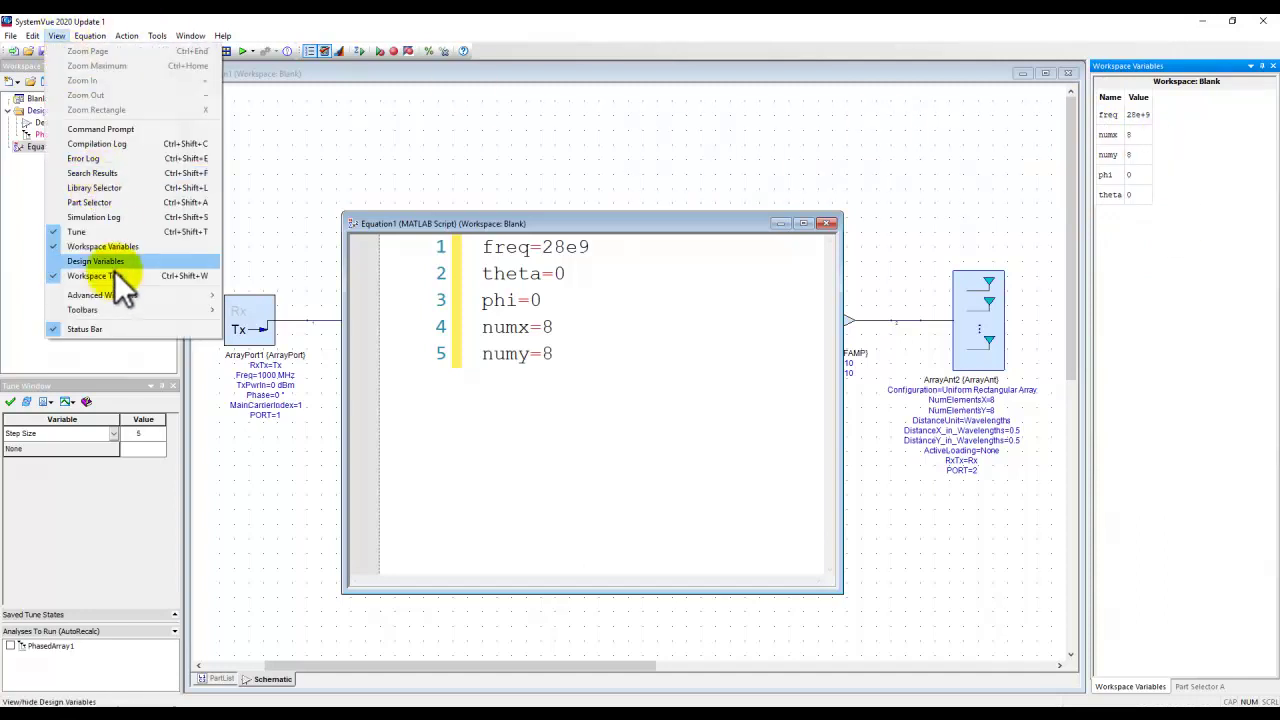
left_click(100, 129)
left_click(372, 616)
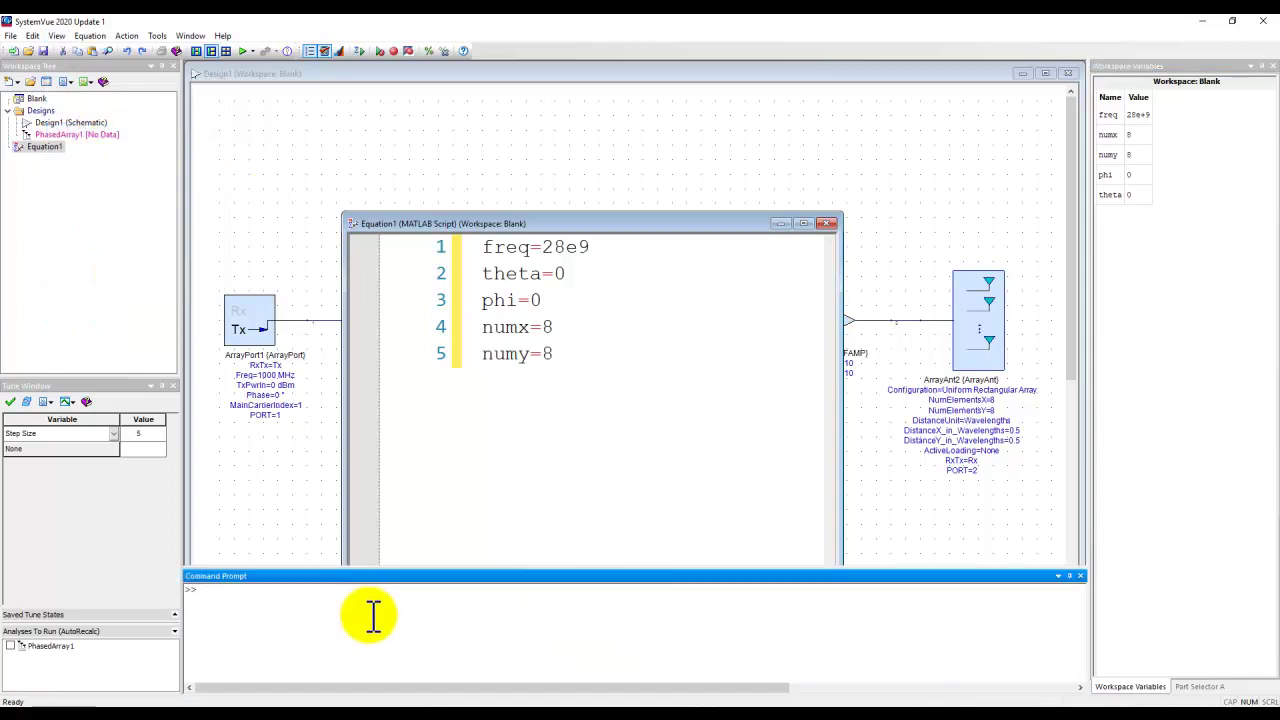
type("numx")
key("Return")
type("numy")
key("Return")
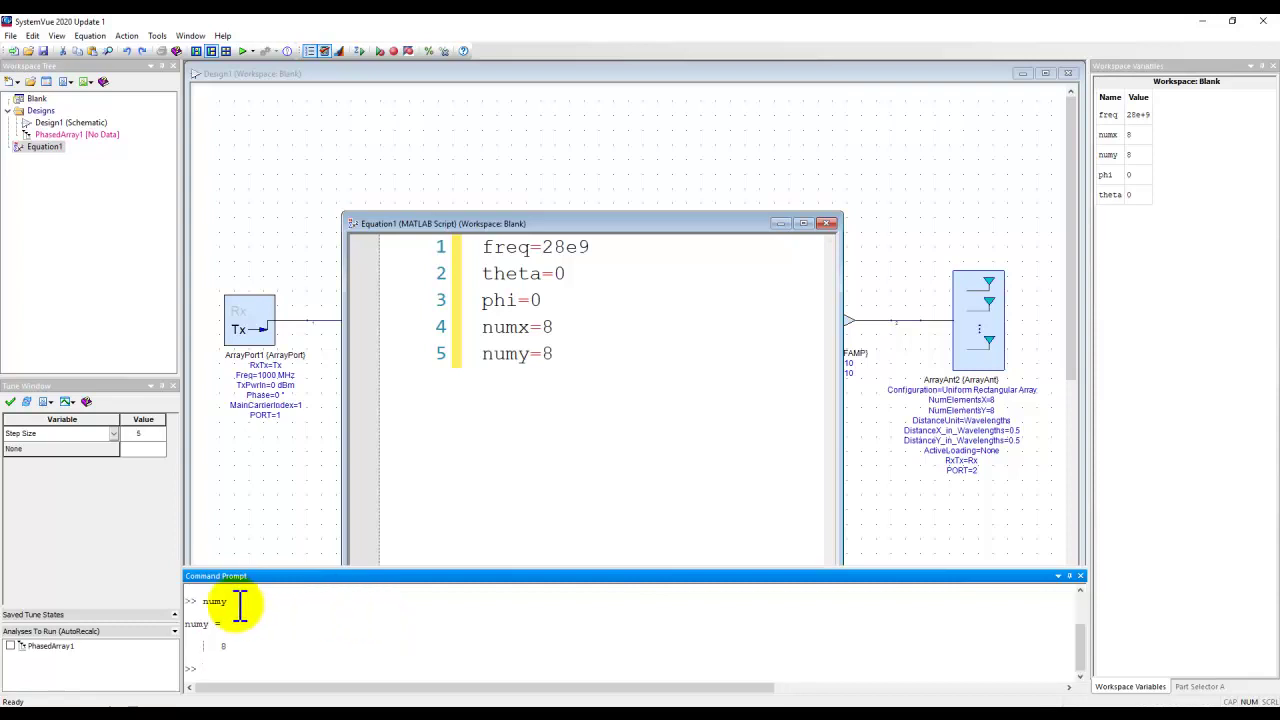
left_click(1081, 578)
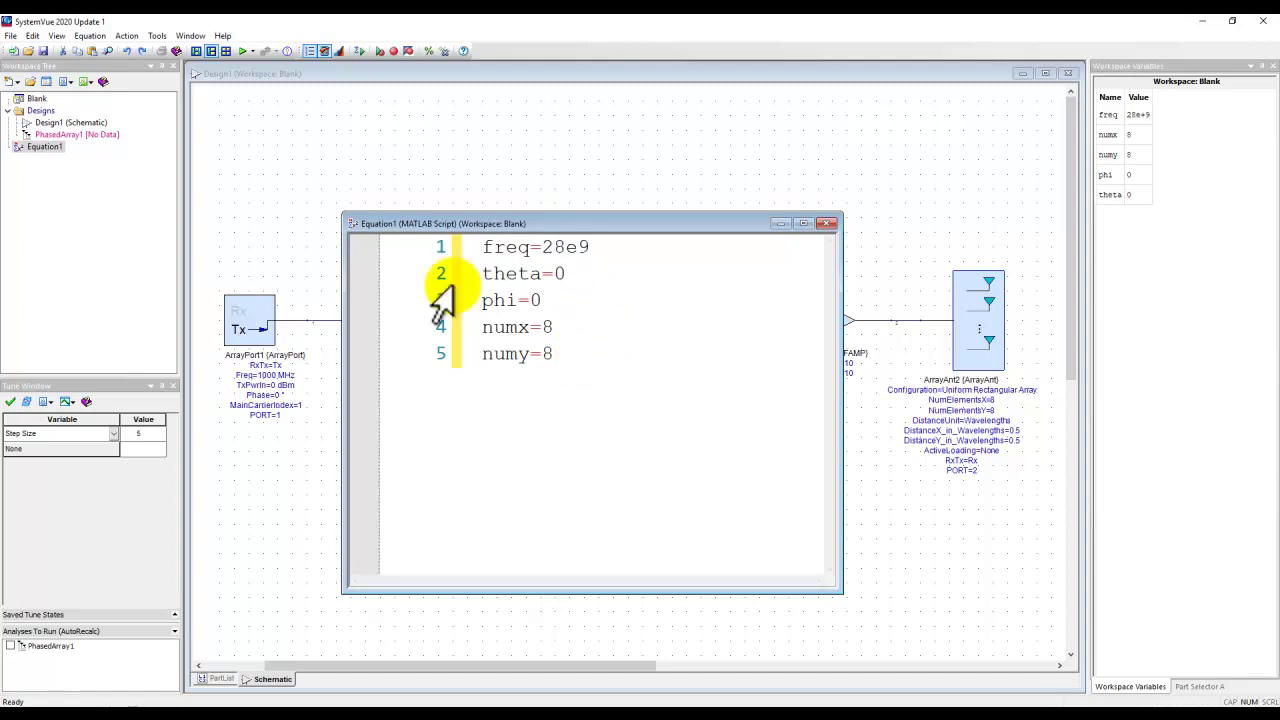
- Close the equation script and set the transmit source's Freq parameter to the variable freq in Hz
left_click(828, 224)
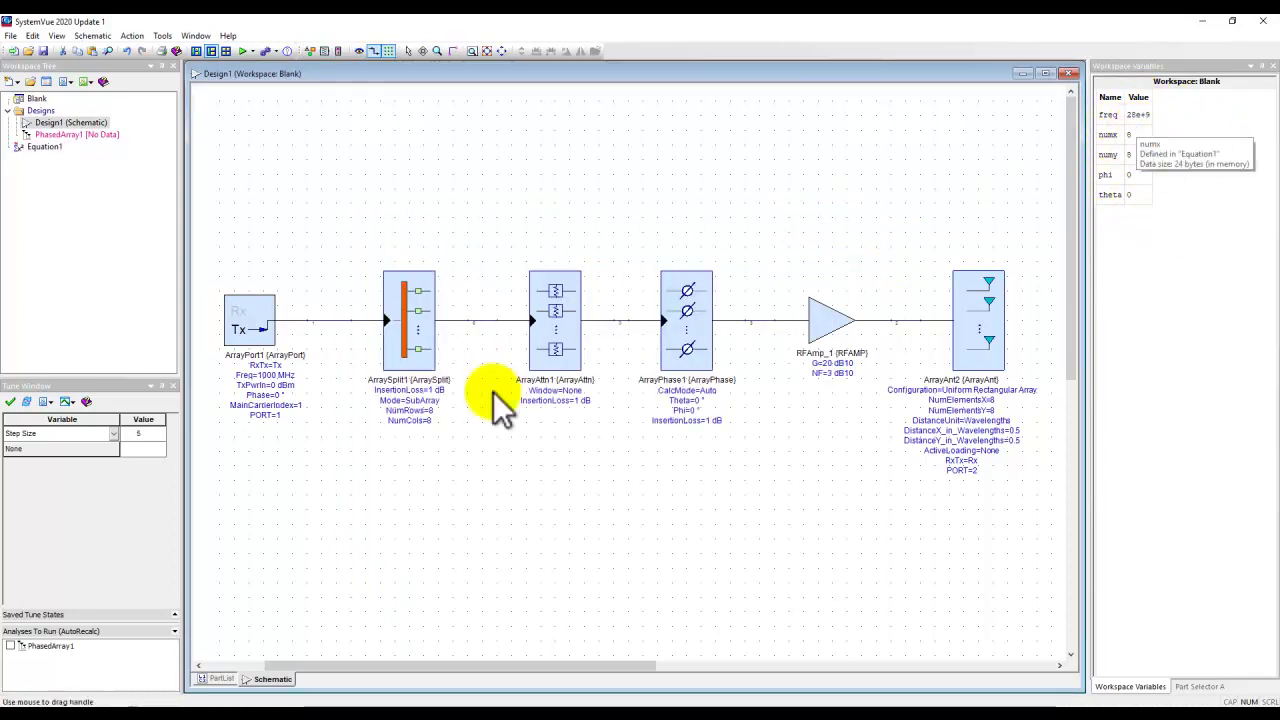
double_click(252, 333)
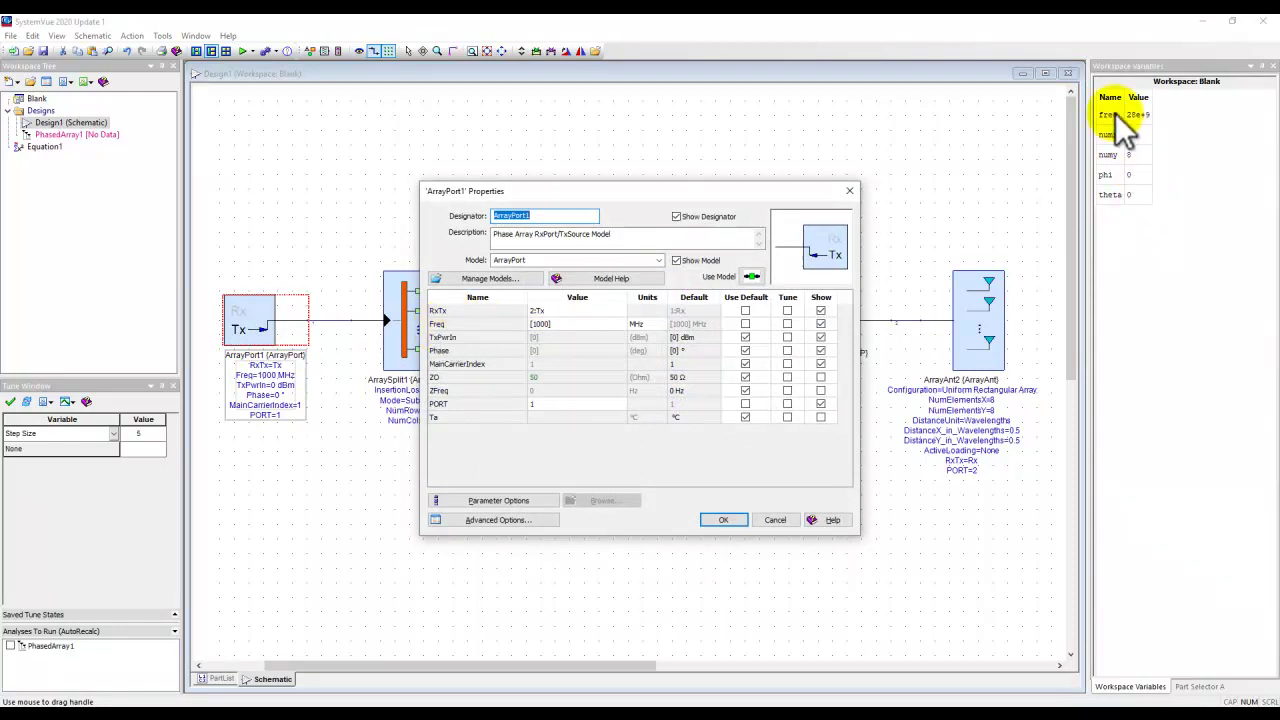
left_click(556, 328)
type("freq")
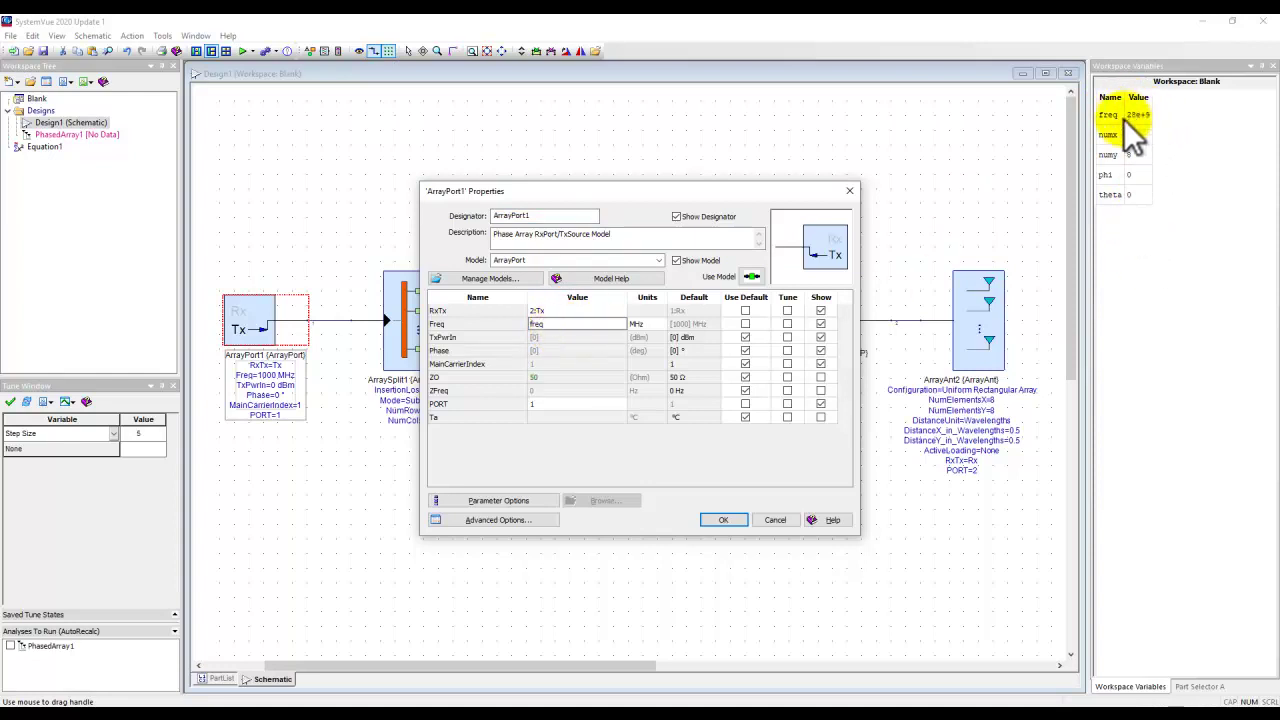
left_click(651, 323)
left_click(662, 324)
left_click(646, 343)
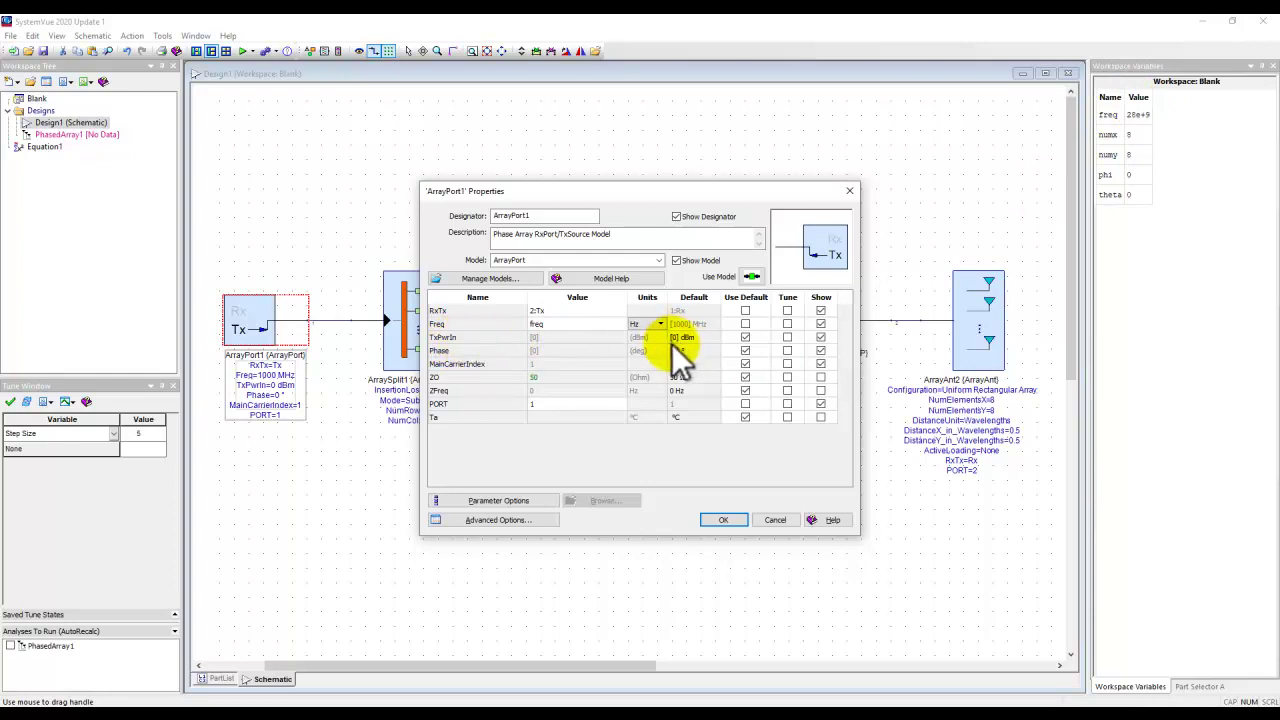
left_click(728, 520)
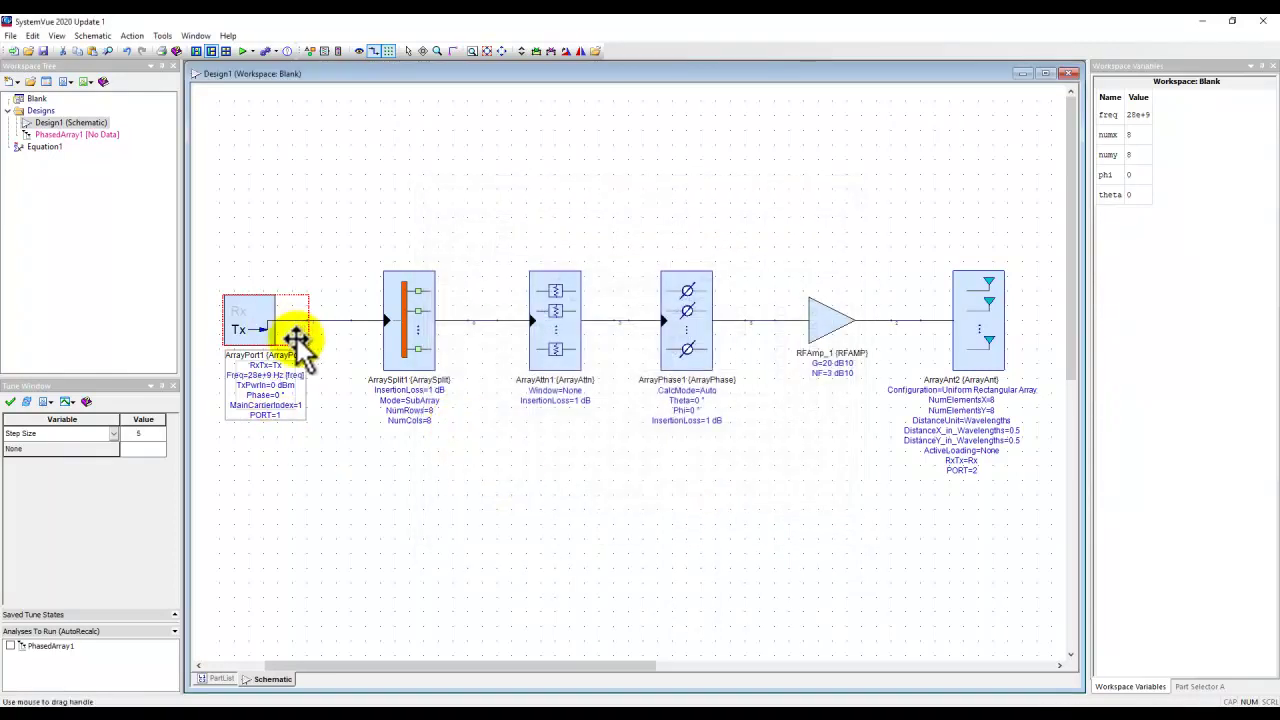
- Set the array splitter's InsertionLoss to 3 dB in its properties
left_click(420, 322)
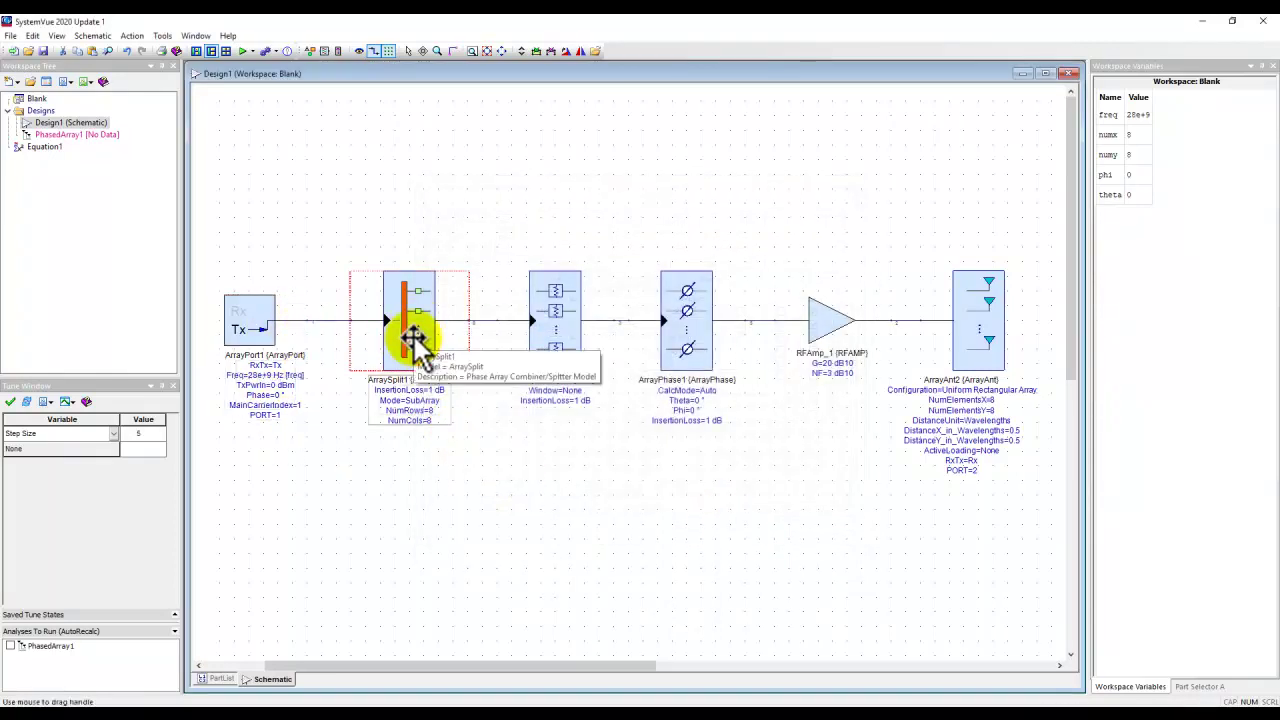
double_click(418, 348)
left_click(574, 312)
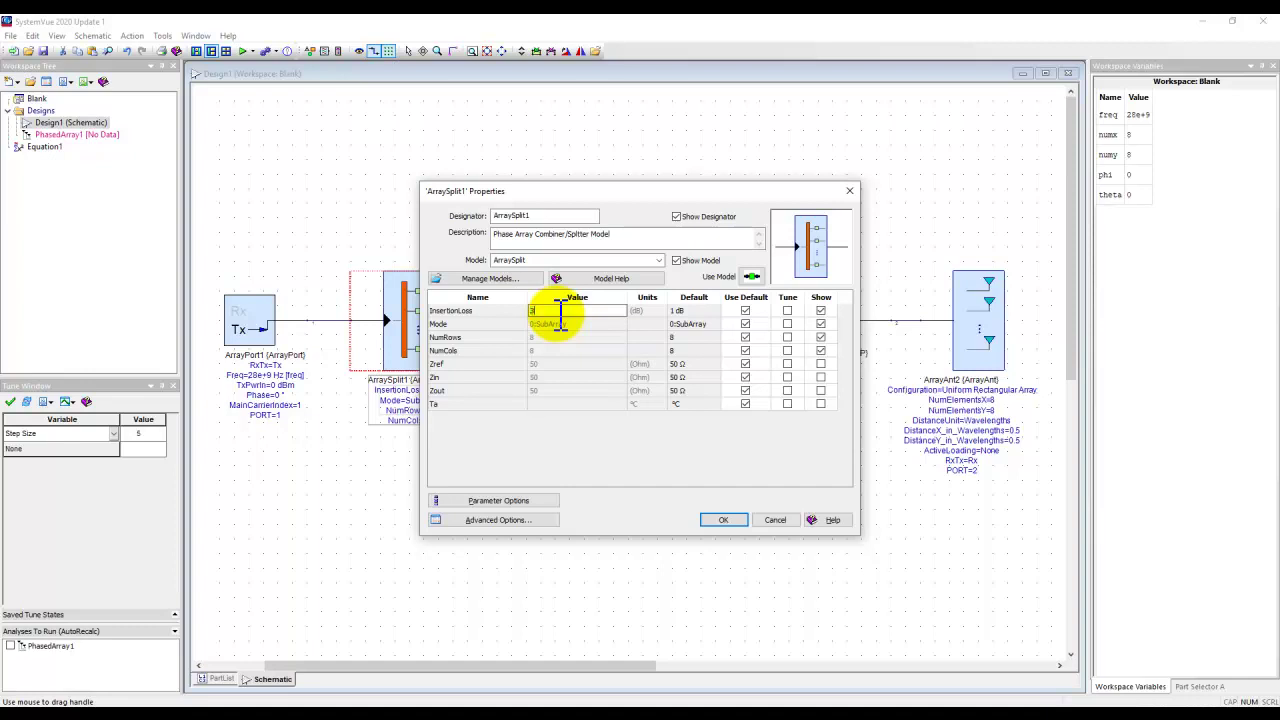
type("3")
left_click(568, 440)
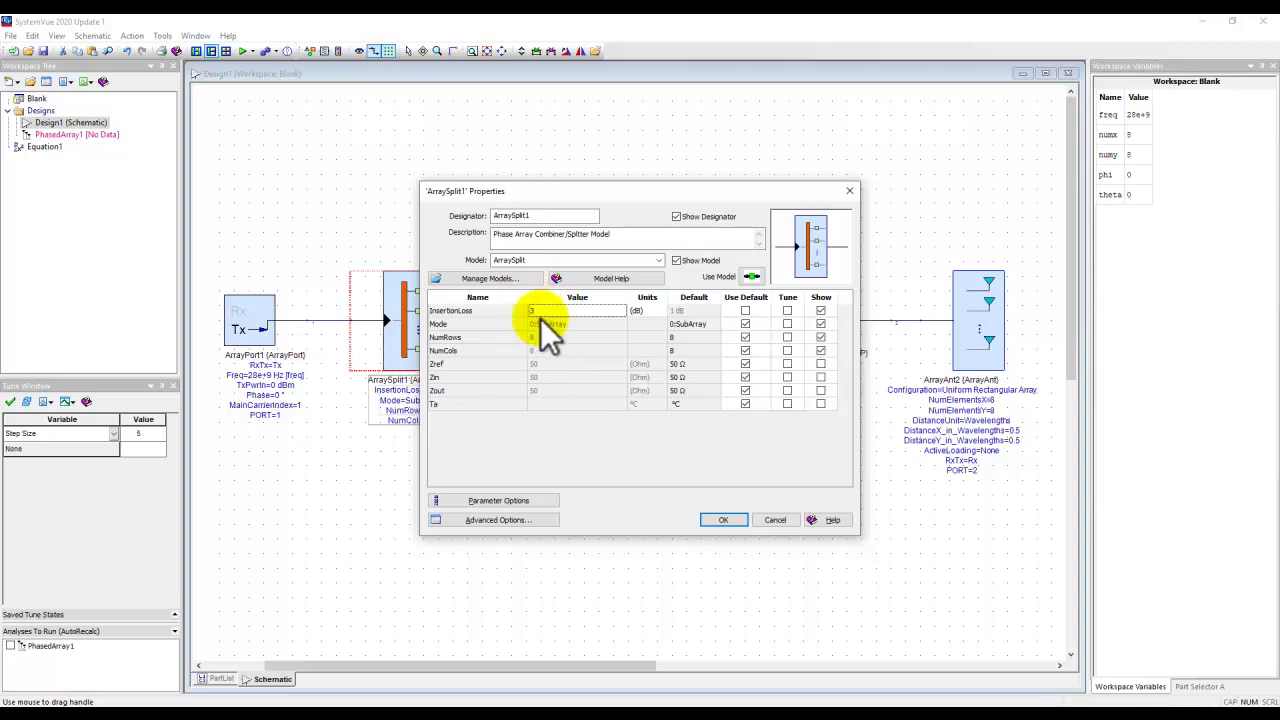
left_click_drag(594, 196, 759, 190)
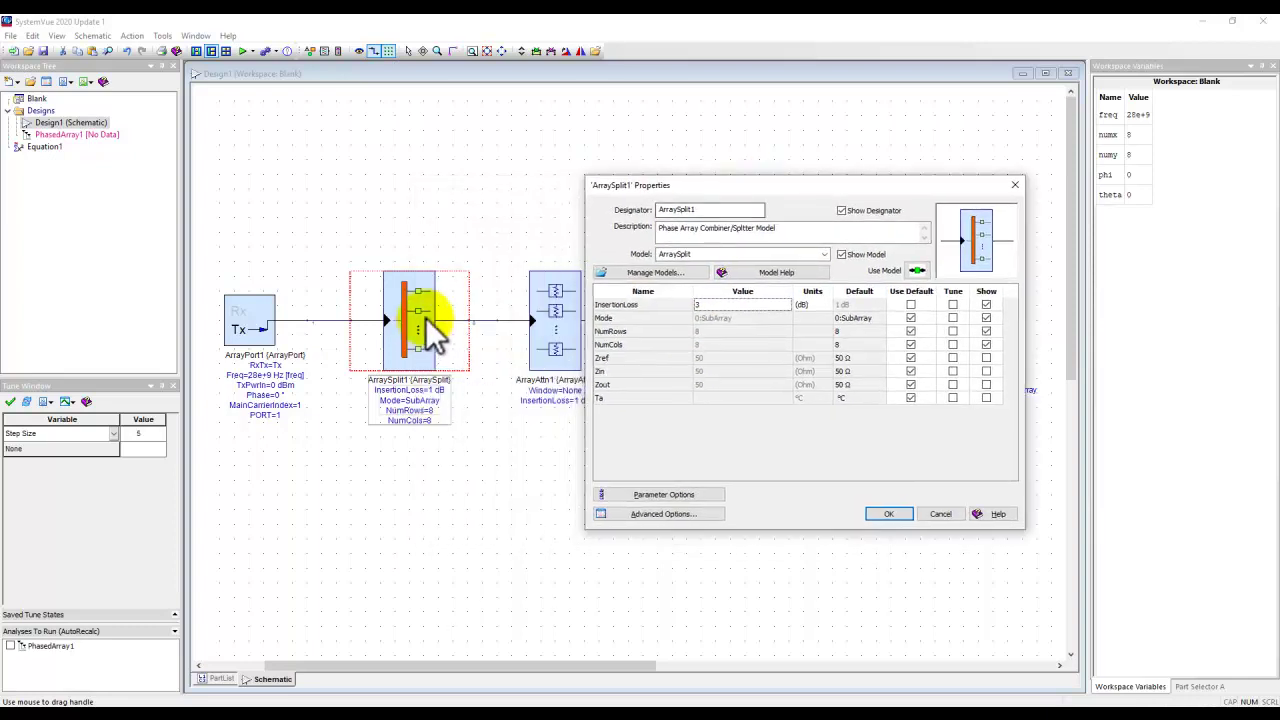
left_click(690, 302)
left_click_drag(737, 188, 639, 174)
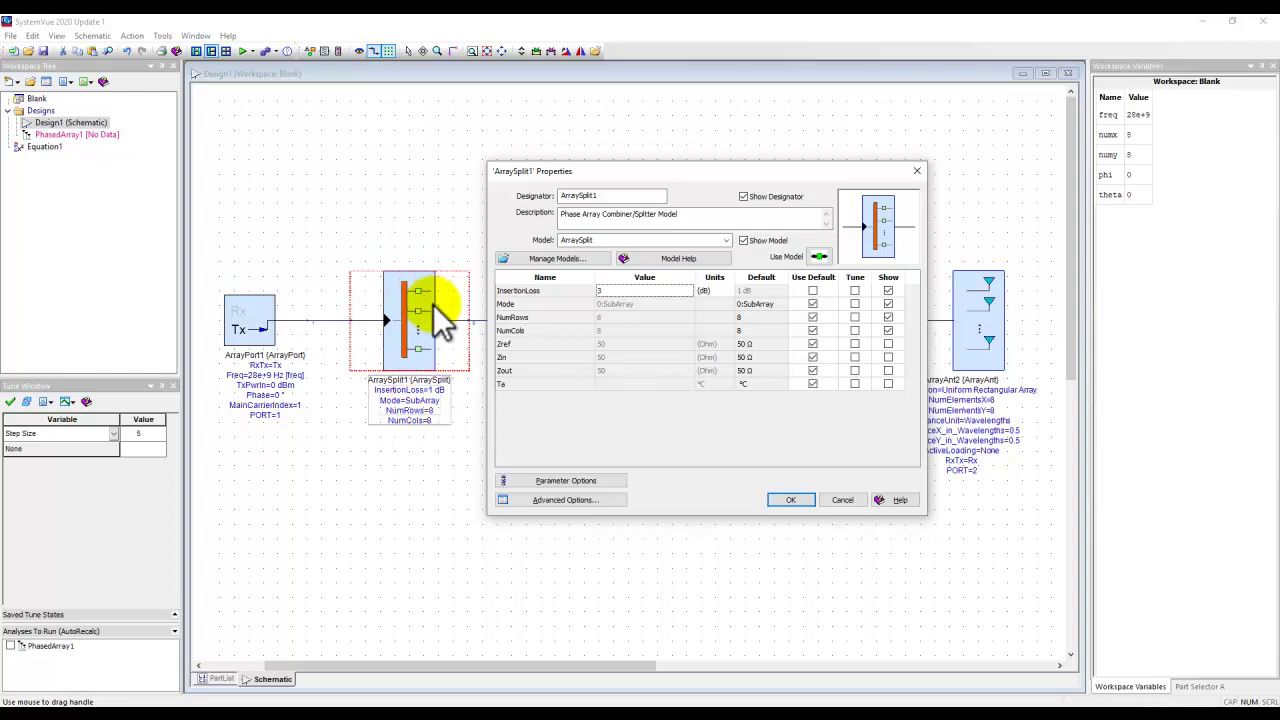
- Set the array splitter's NumRows to numy and NumCols to numx, and apply the properties
left_click(612, 317)
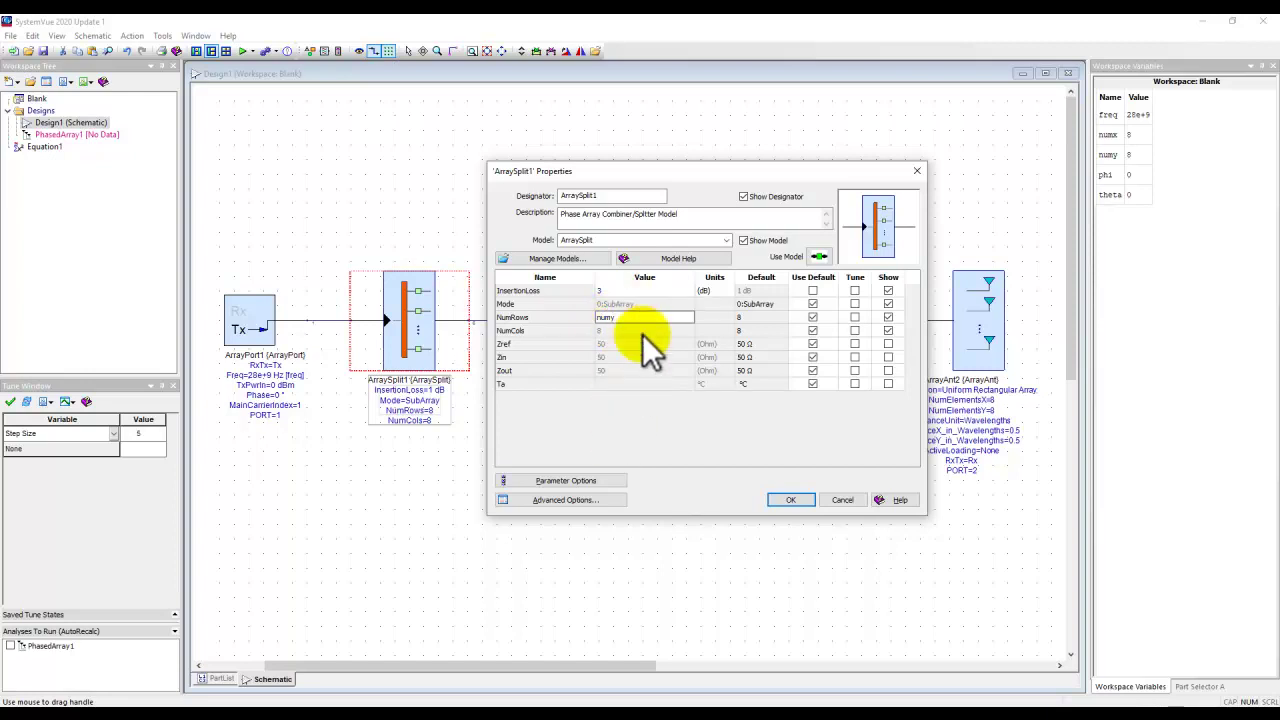
left_click(614, 330)
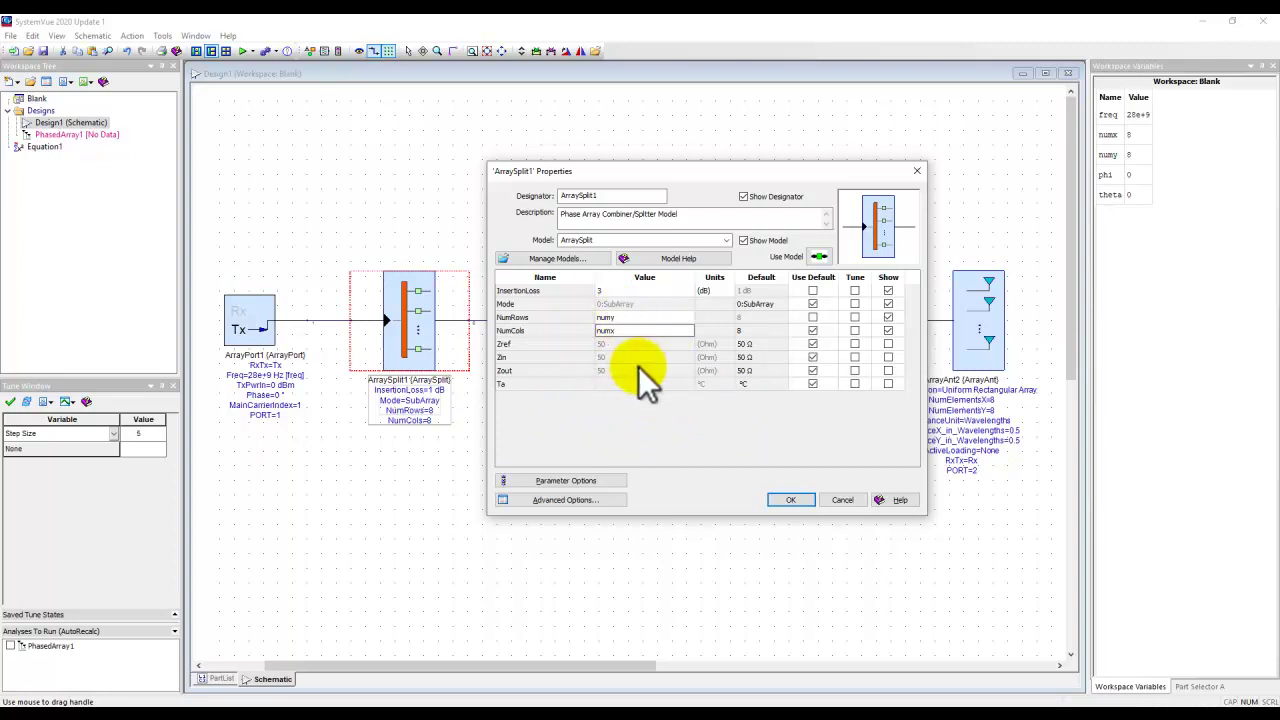
left_click(792, 500)
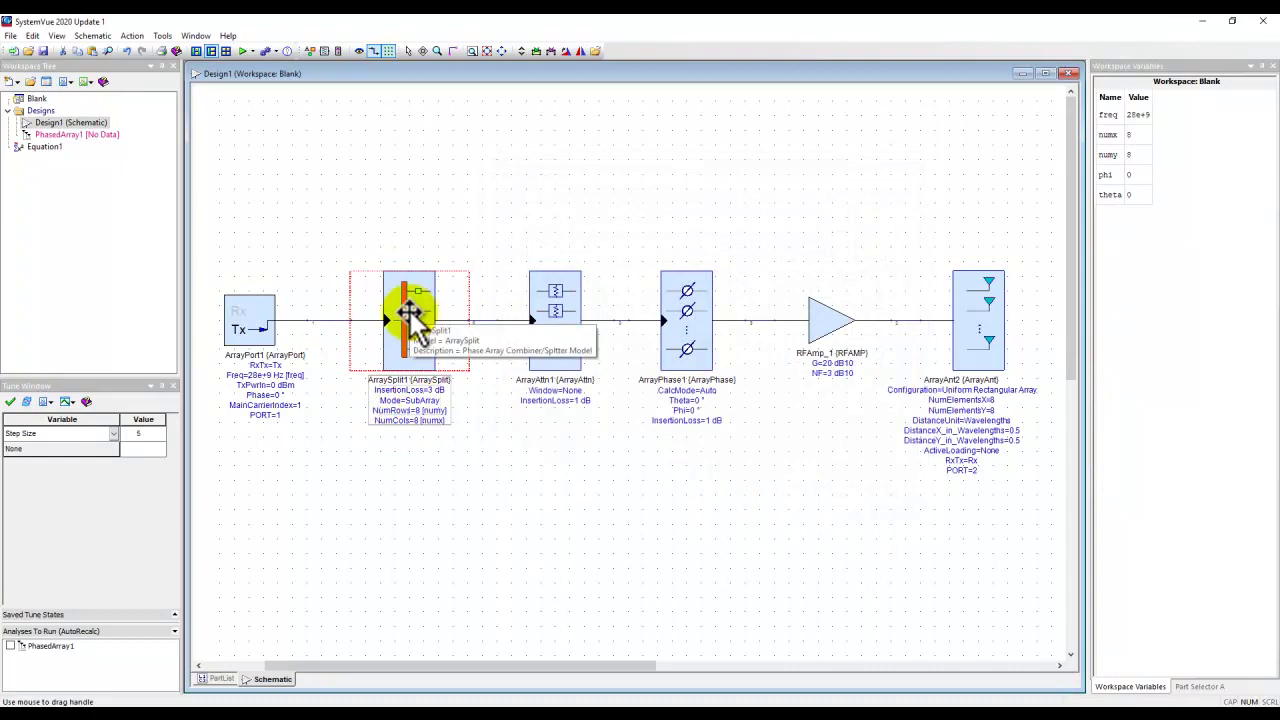
- Try the Custom window option in the array attenuator's properties and examine its custom window parameter
double_click(615, 365)
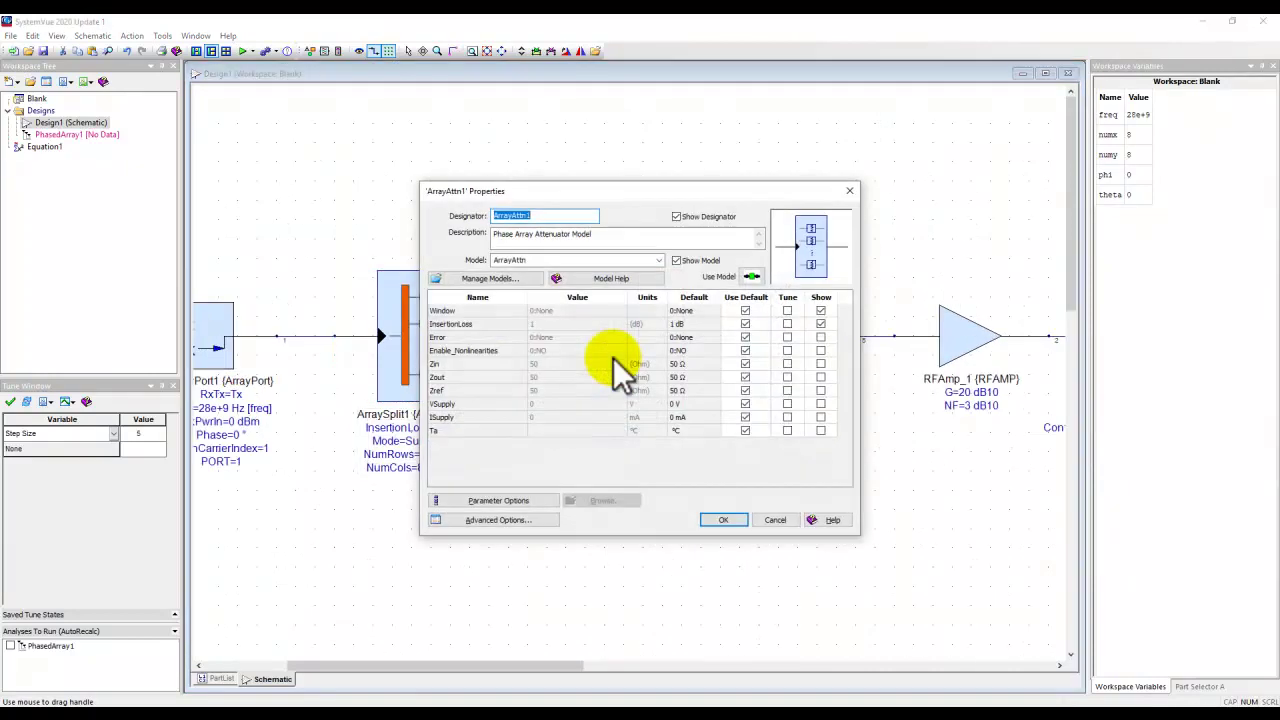
left_click(578, 312)
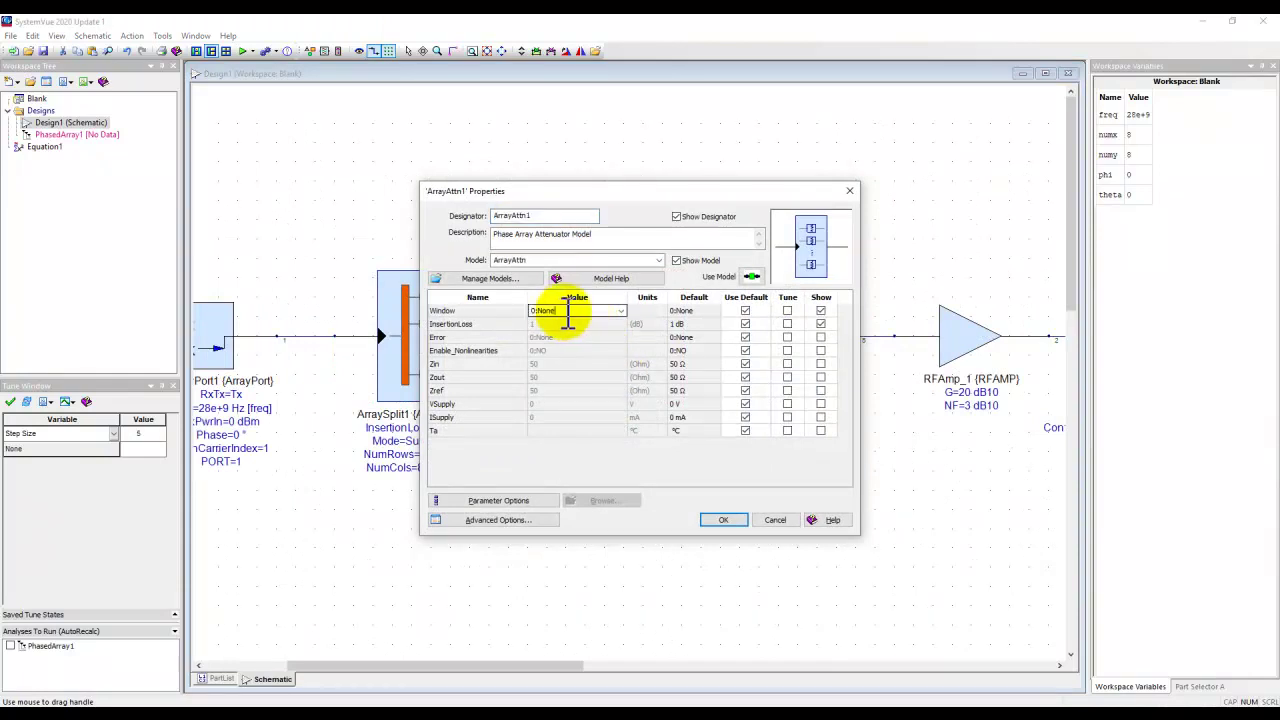
left_click(620, 311)
left_click_drag(620, 308, 590, 335)
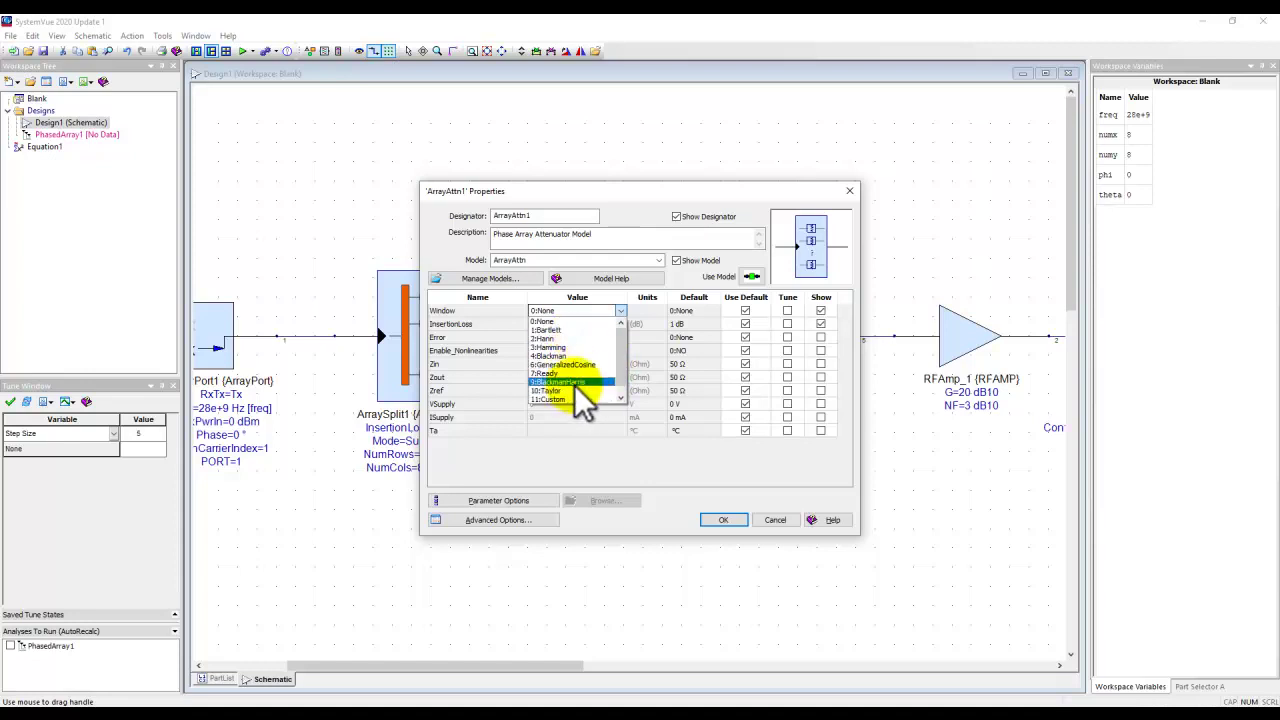
left_click(578, 400)
left_click(565, 324)
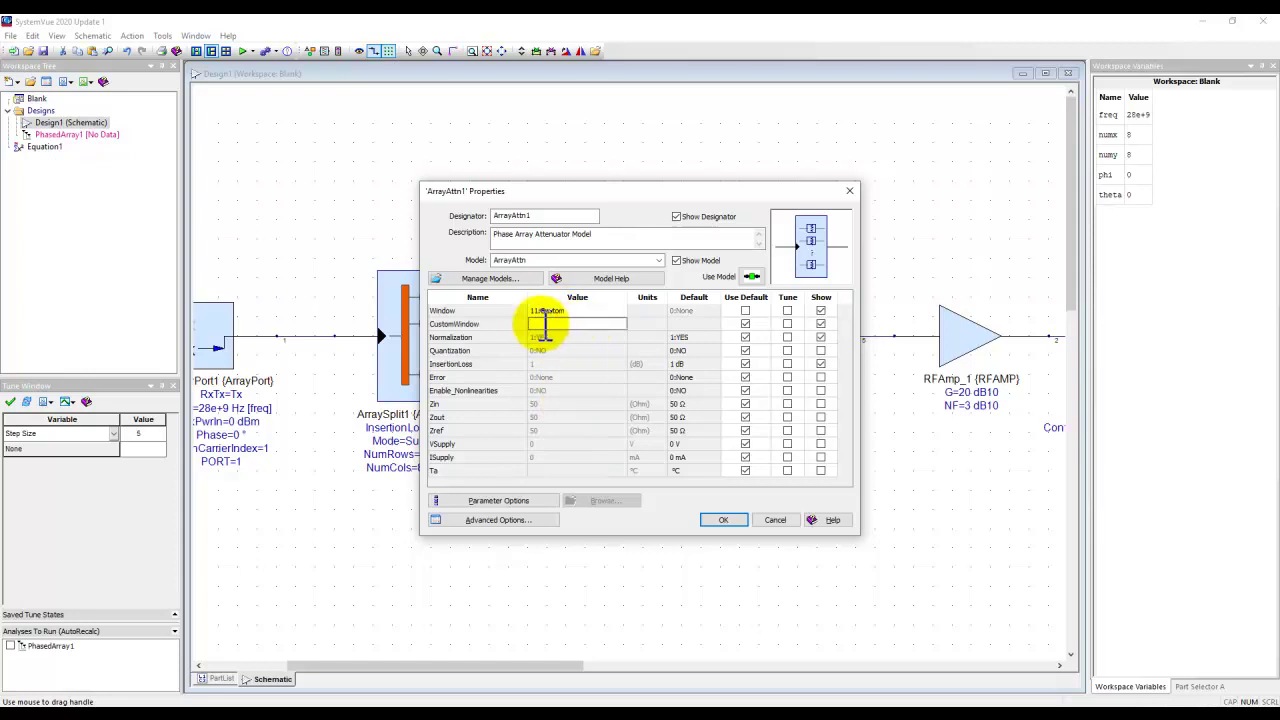
- Return the array attenuator's Window parameter to None and apply the properties
left_click(606, 312)
left_click(620, 311)
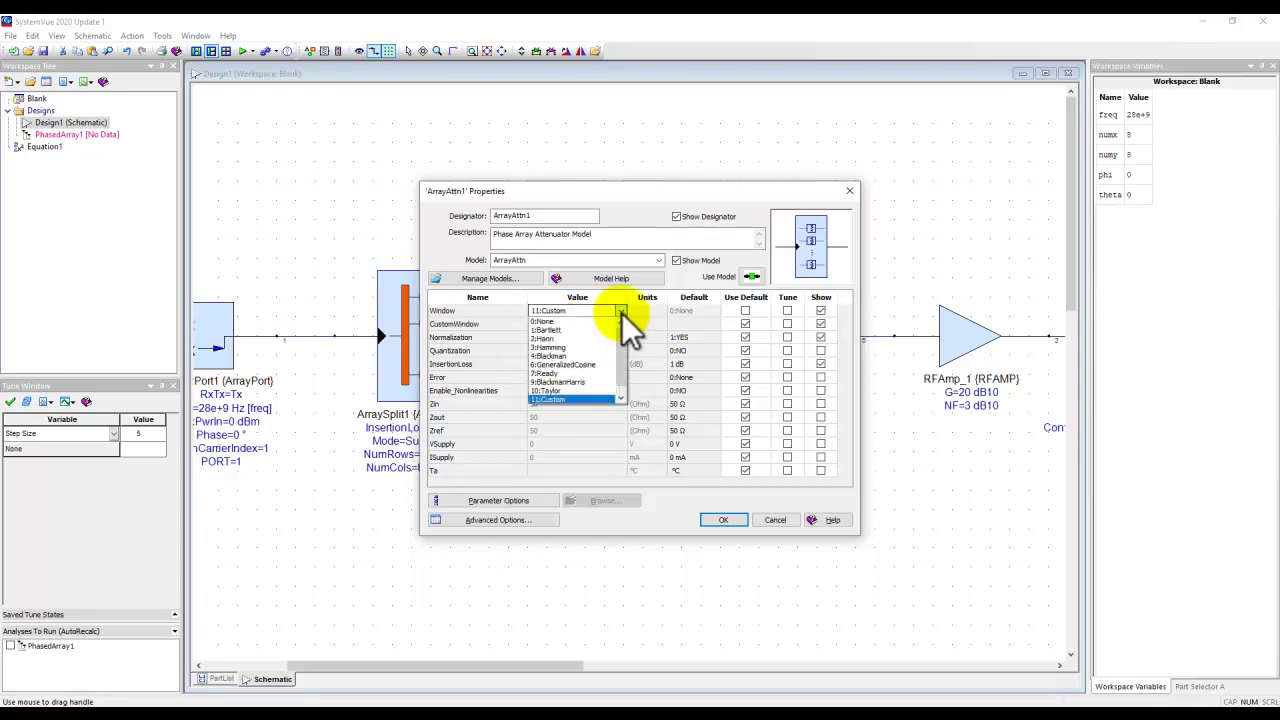
left_click(588, 320)
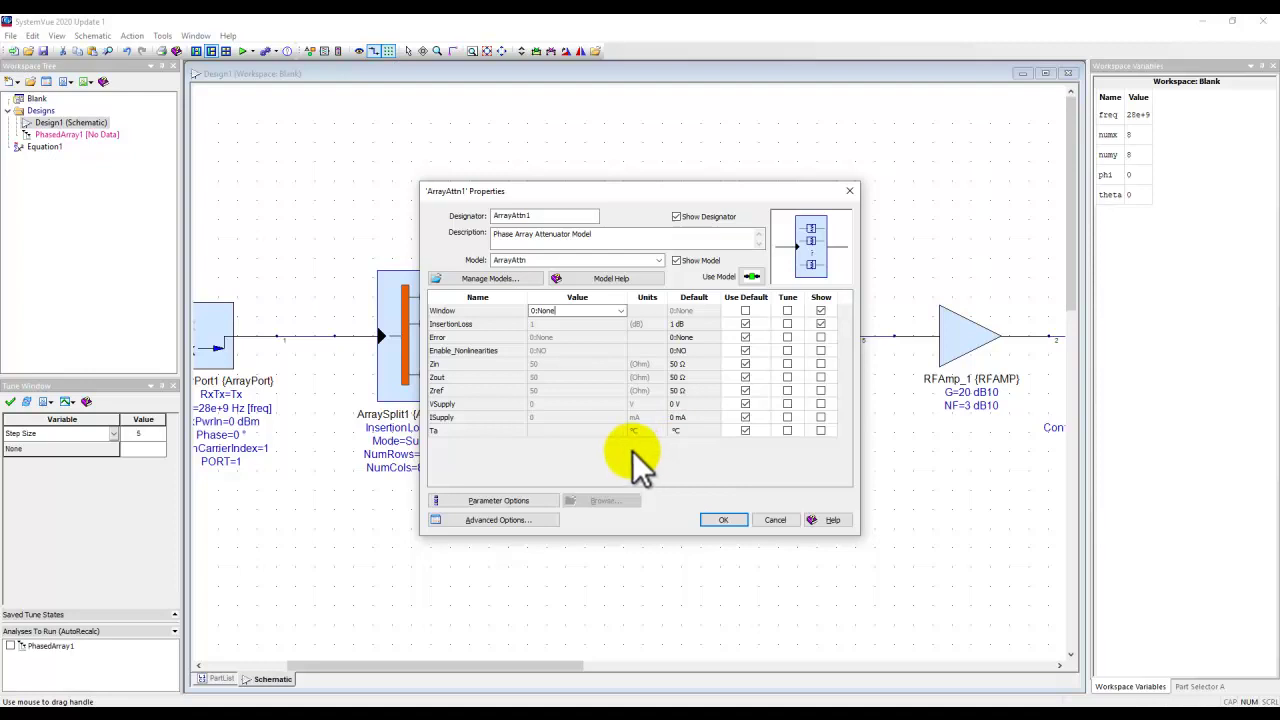
left_click(716, 521)
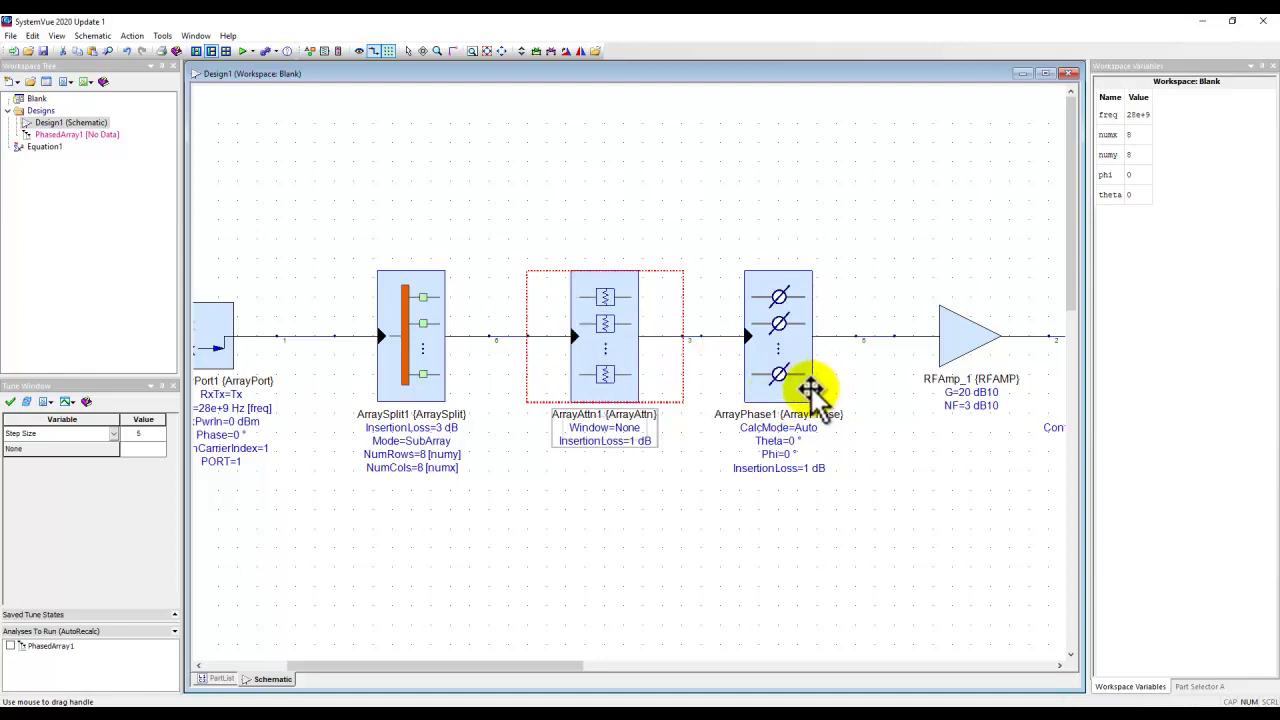
- Set the array phase shifter's Theta to the variable theta and Phi to the variable phi, in degrees
scroll(814, 391, "up", 1)
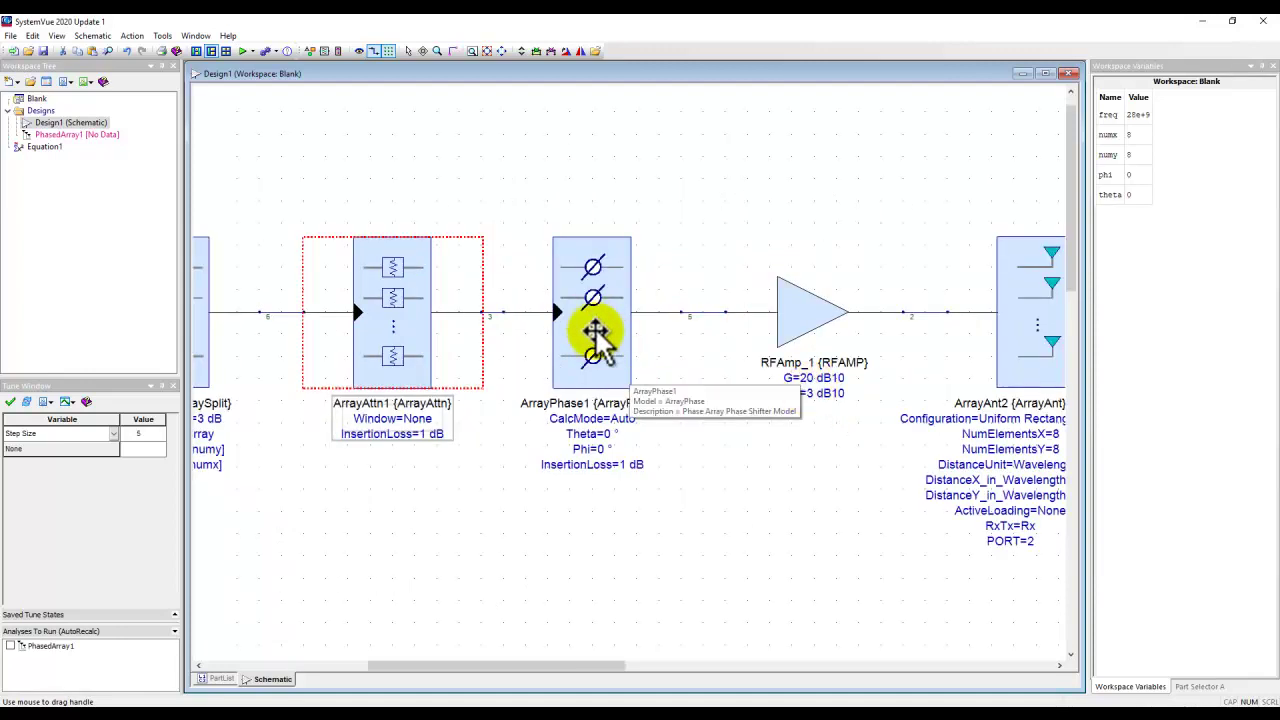
double_click(596, 331)
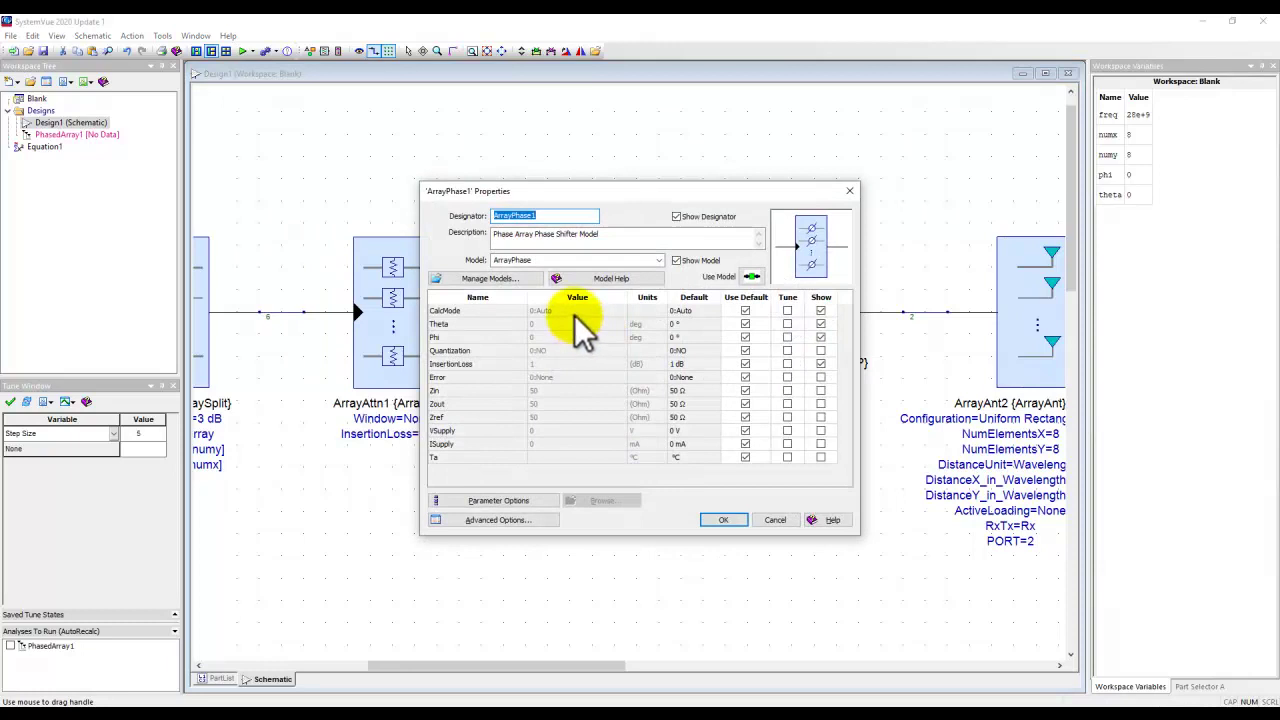
left_click(562, 324)
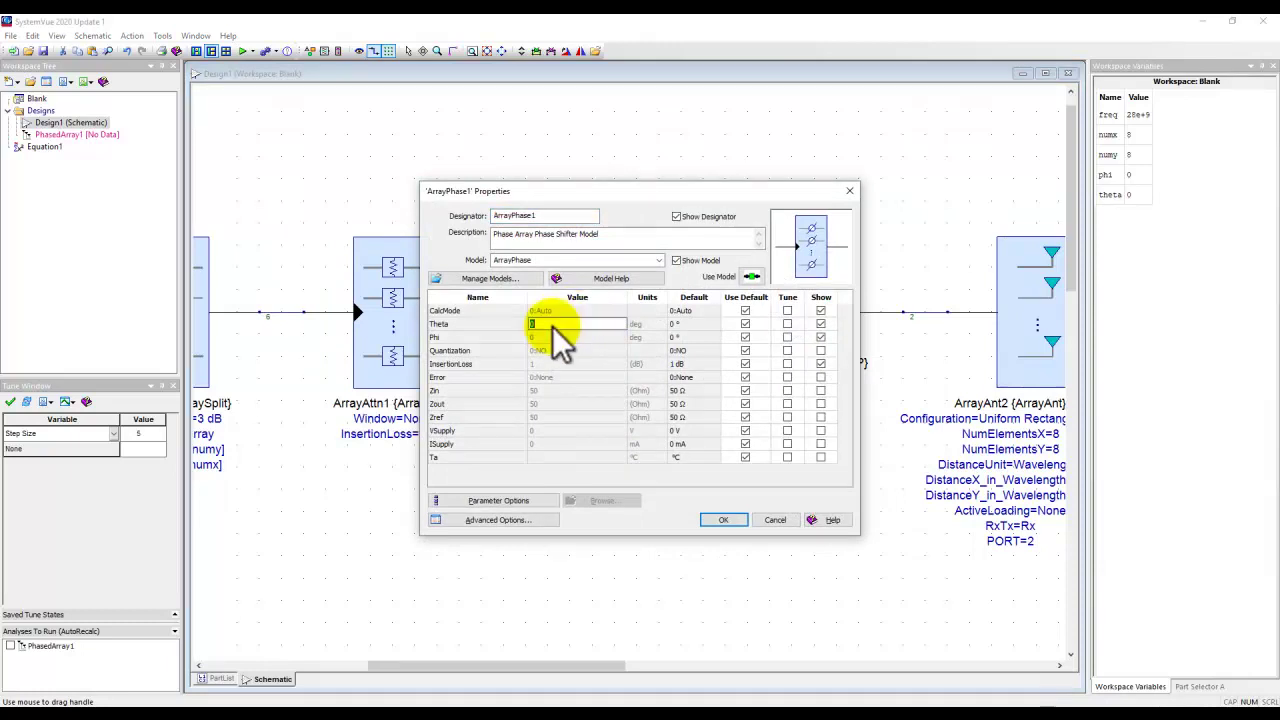
left_click(549, 337)
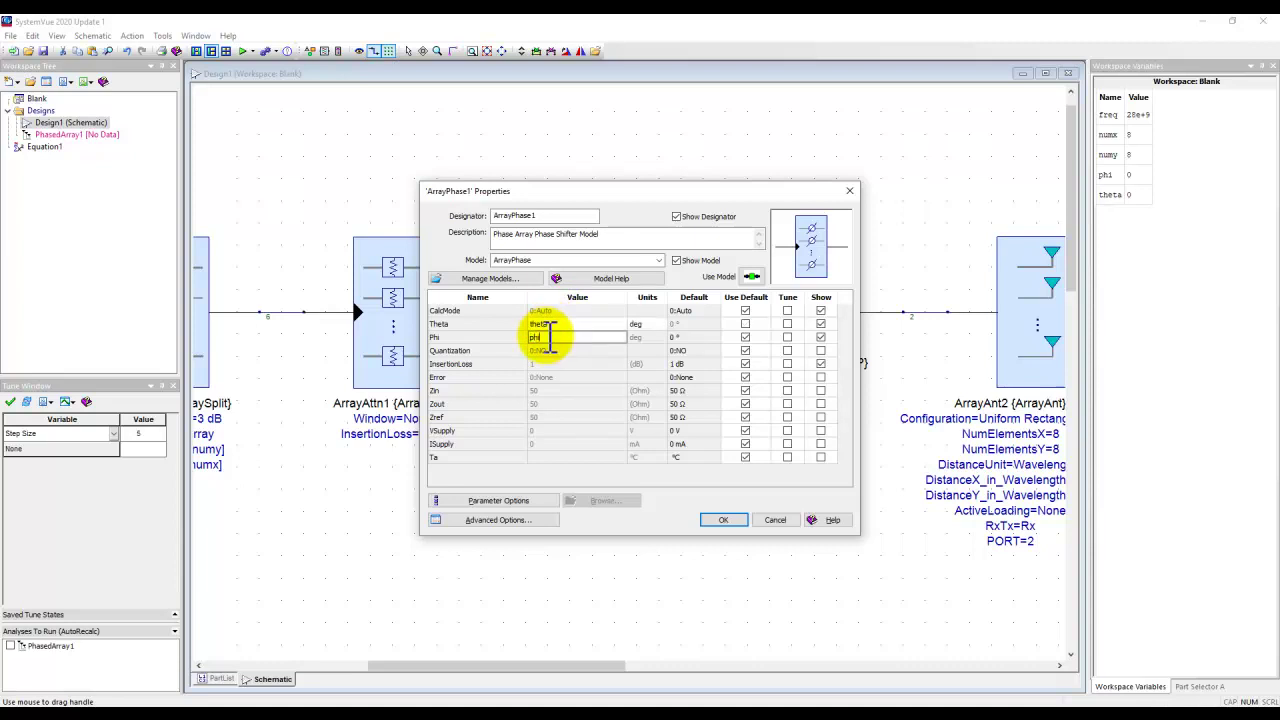
- Try the Manual calculation mode for the array phase shifter and examine its PhaseShift parameter
left_click(568, 310)
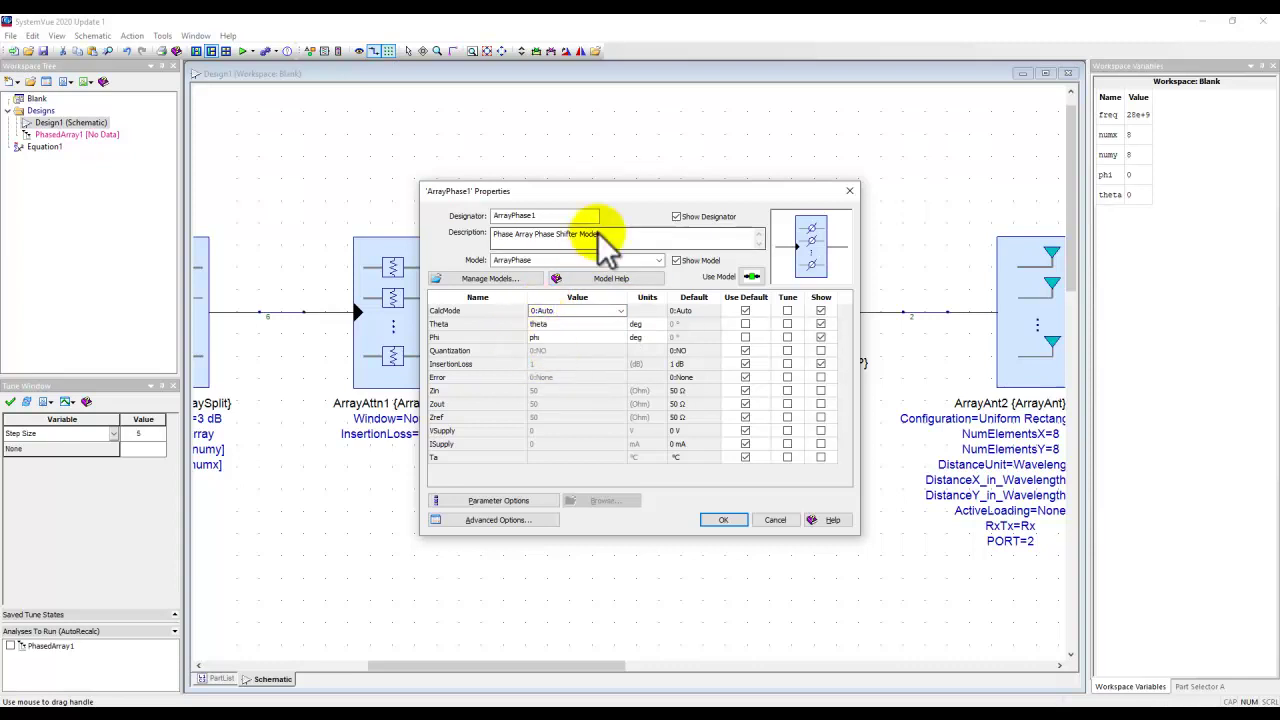
left_click_drag(625, 192, 626, 430)
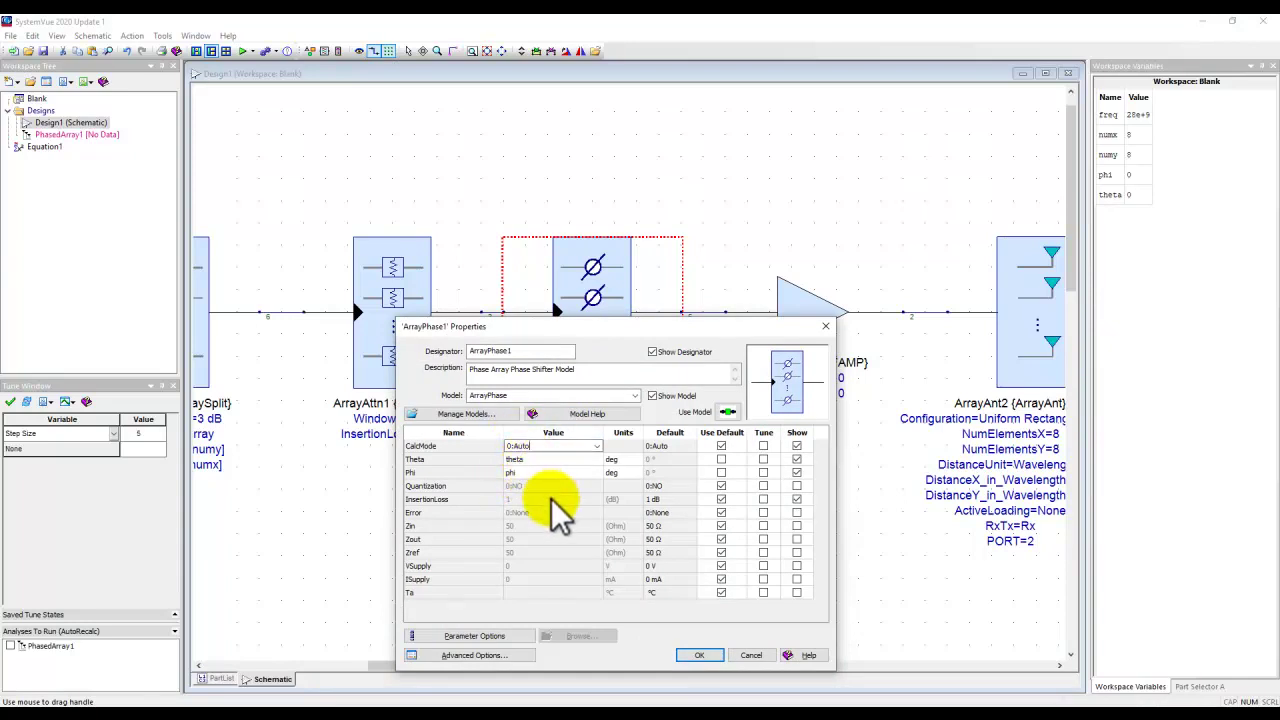
left_click(595, 447)
left_click(537, 467)
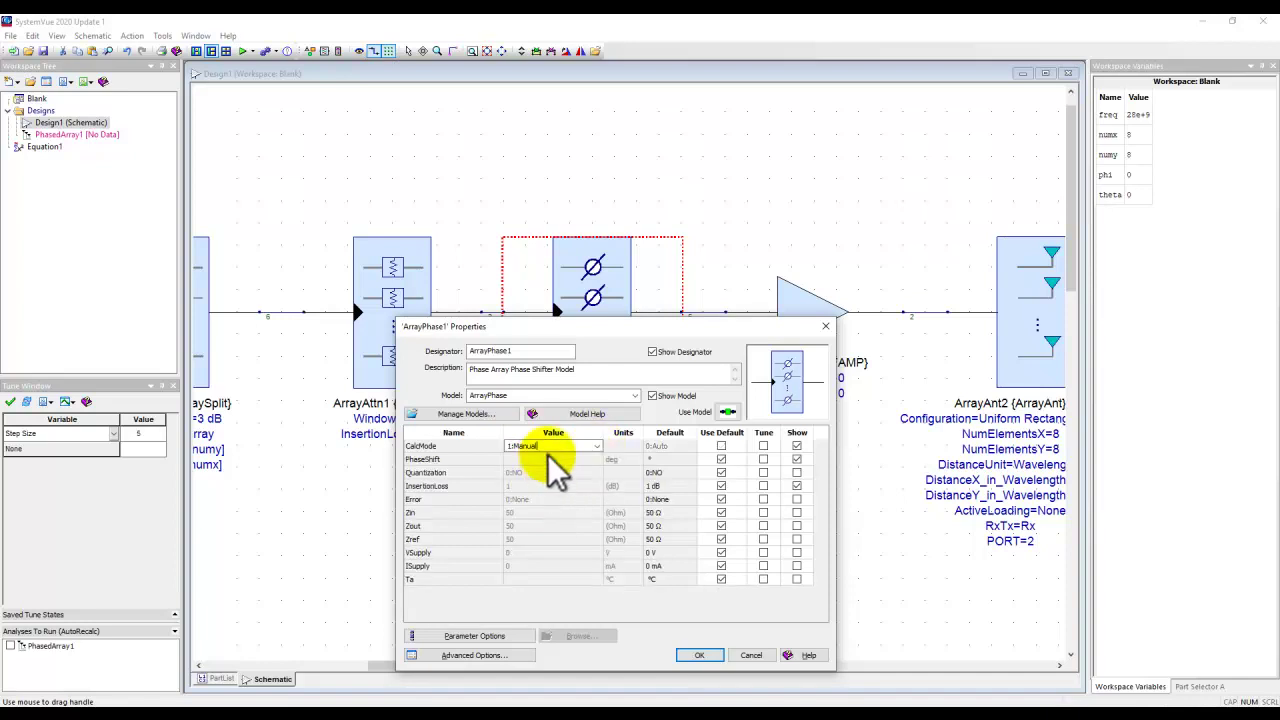
left_click(547, 459)
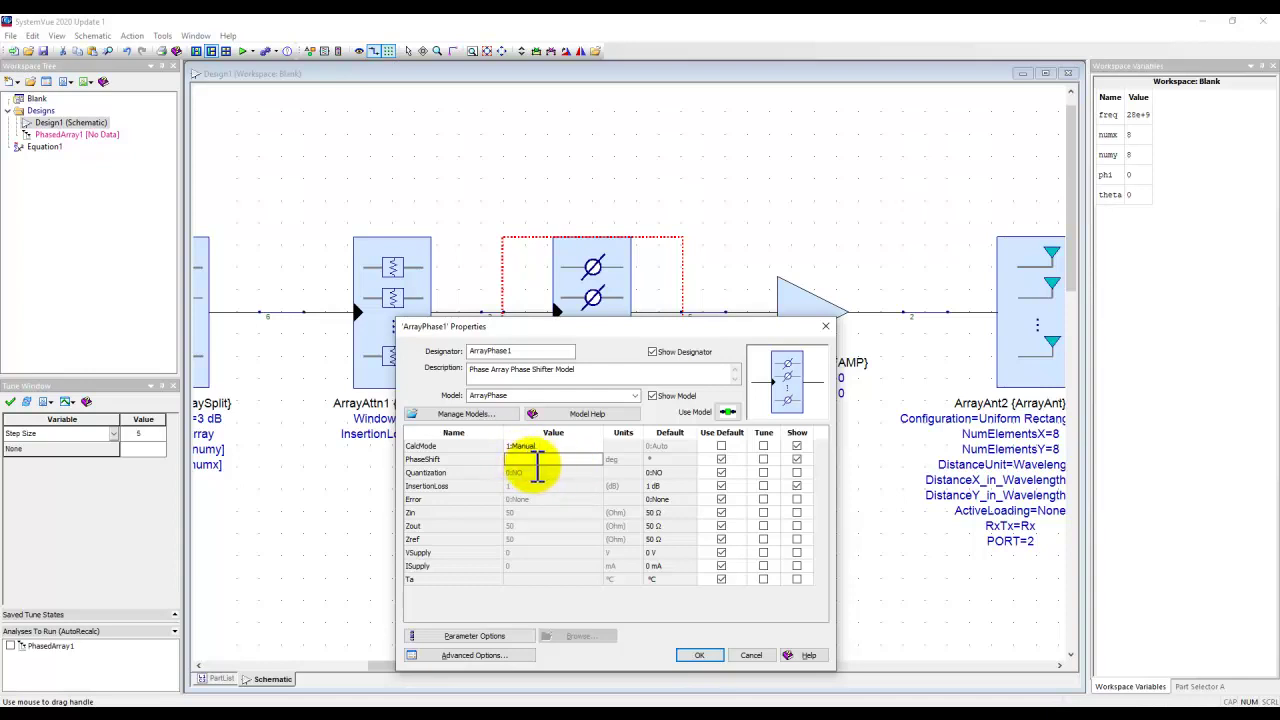
left_click_drag(541, 327, 634, 318)
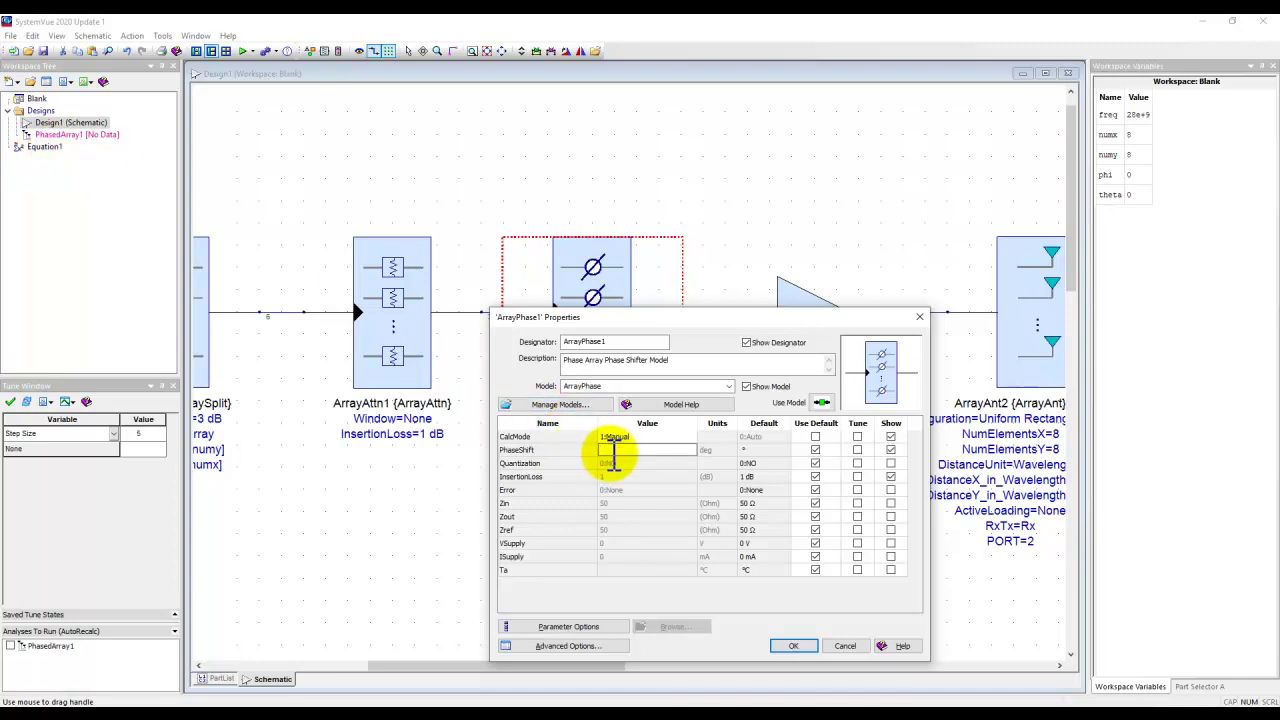
- Set the phase shifter's CalcMode to Auto and apply the properties
left_click(690, 437)
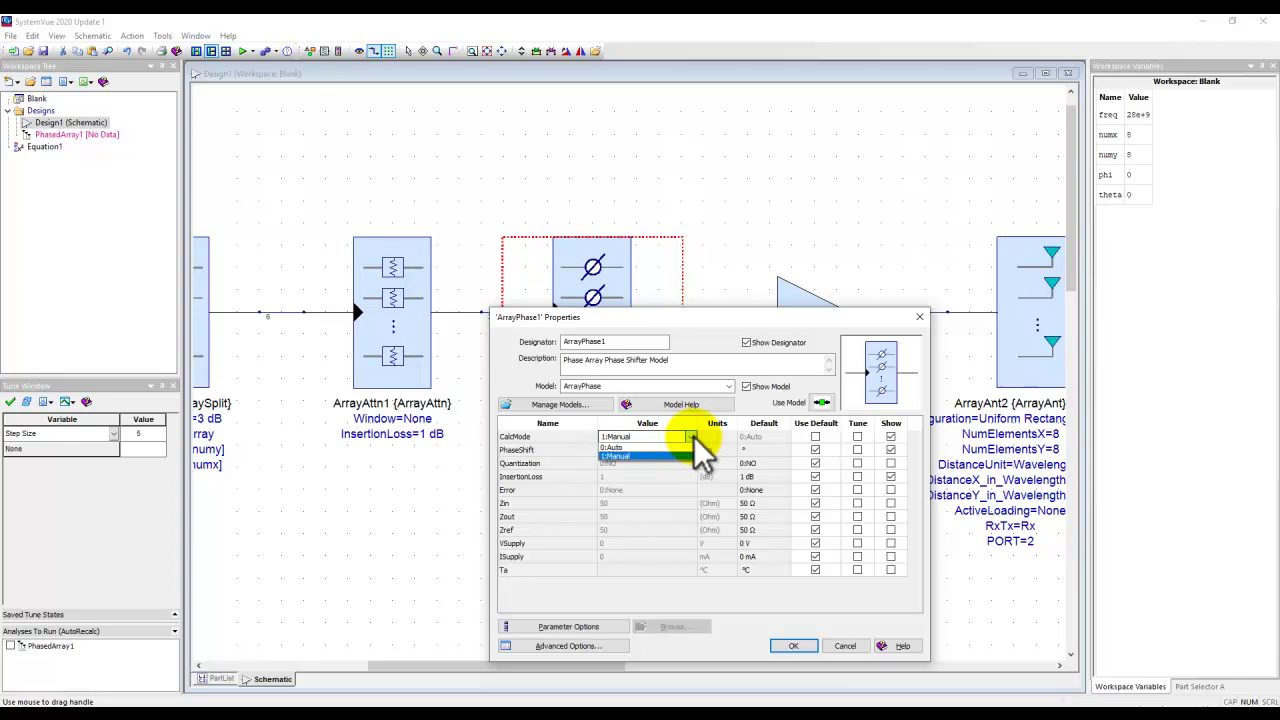
left_click(619, 445)
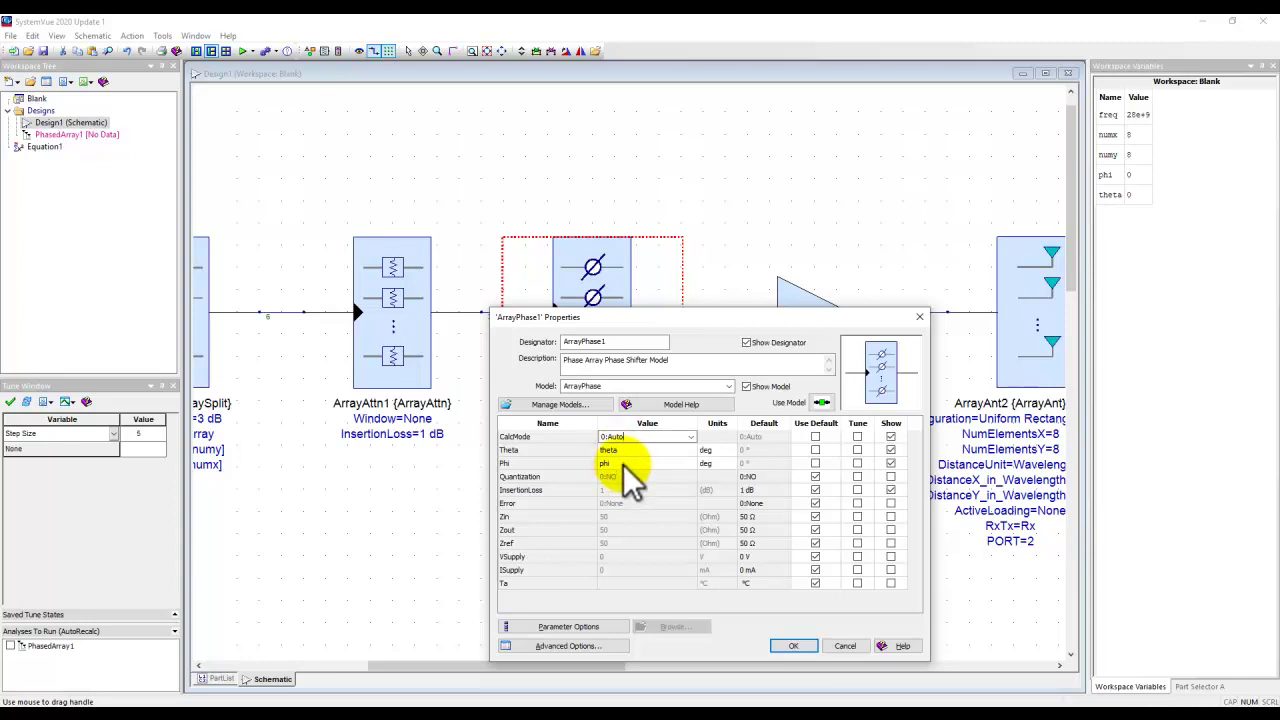
left_click(794, 646)
- Disable the default values for G, NF, OP1dB, OPSAT, OIP3, OIP2 and RISO in the RF amplifier's properties
left_click_drag(720, 471, 590, 380)
double_click(588, 310)
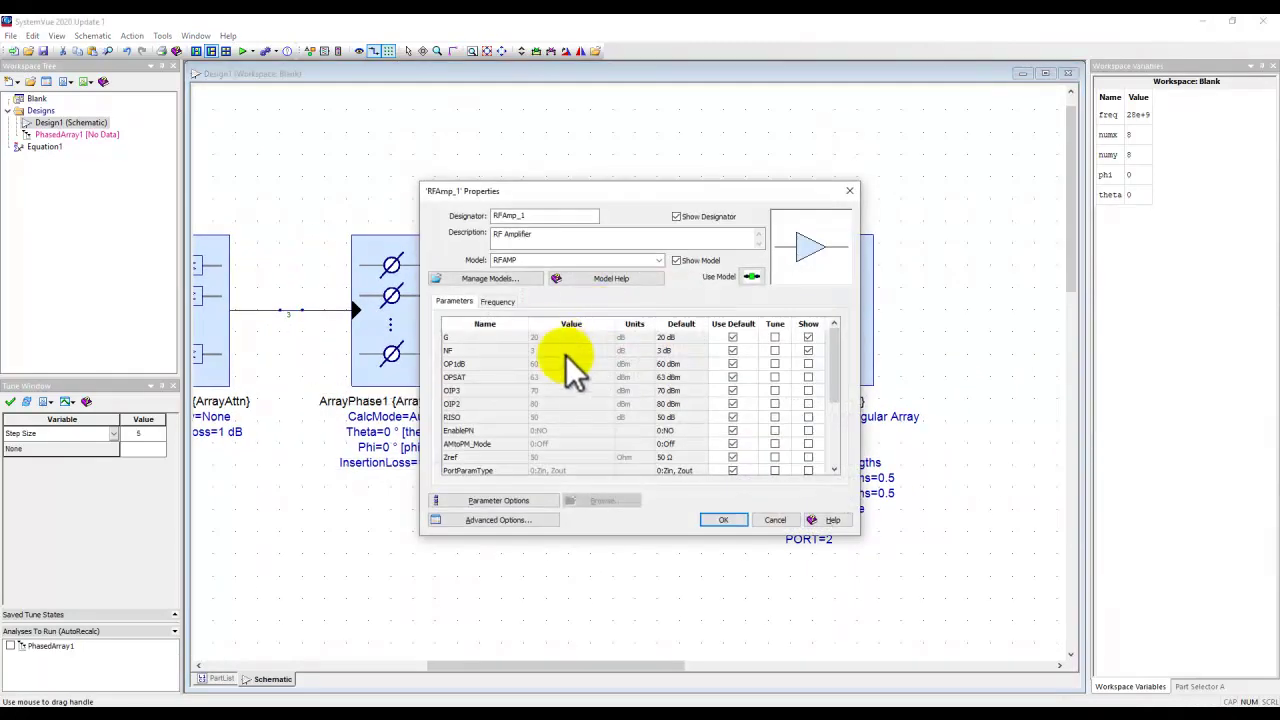
left_click(732, 364)
left_click(732, 377)
left_click(732, 390)
left_click(732, 403)
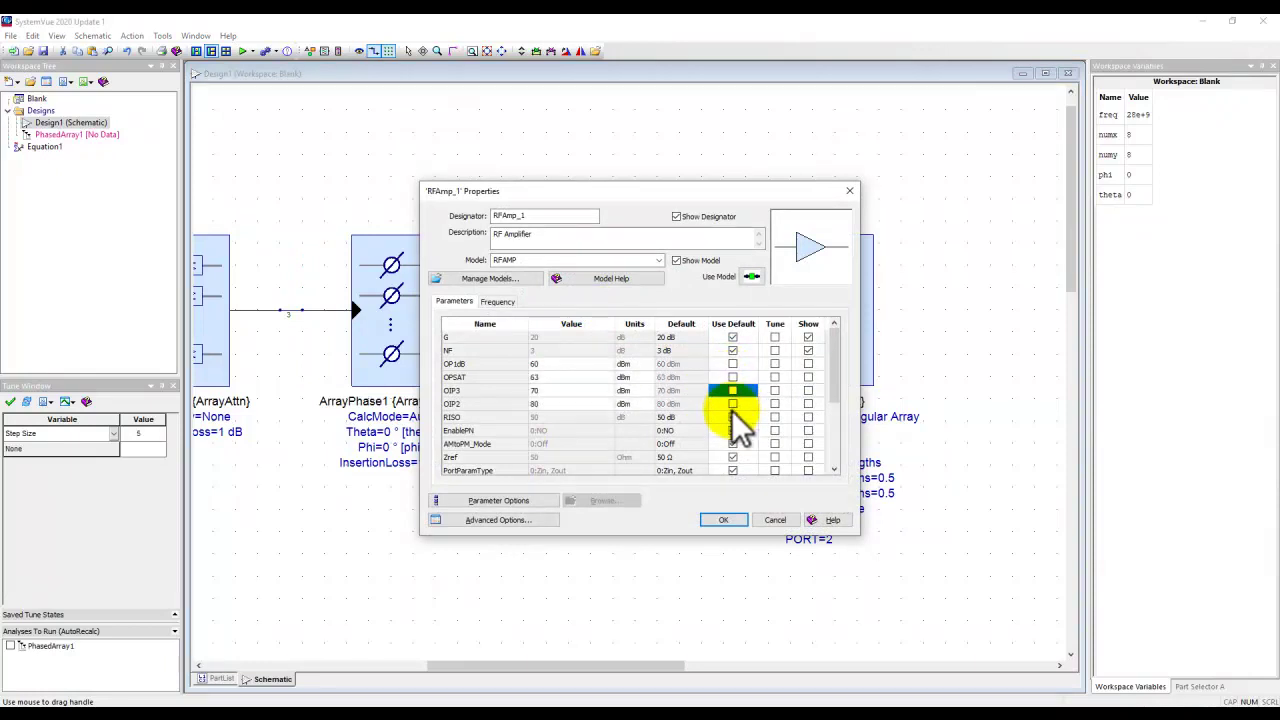
left_click(732, 417)
left_click(732, 337)
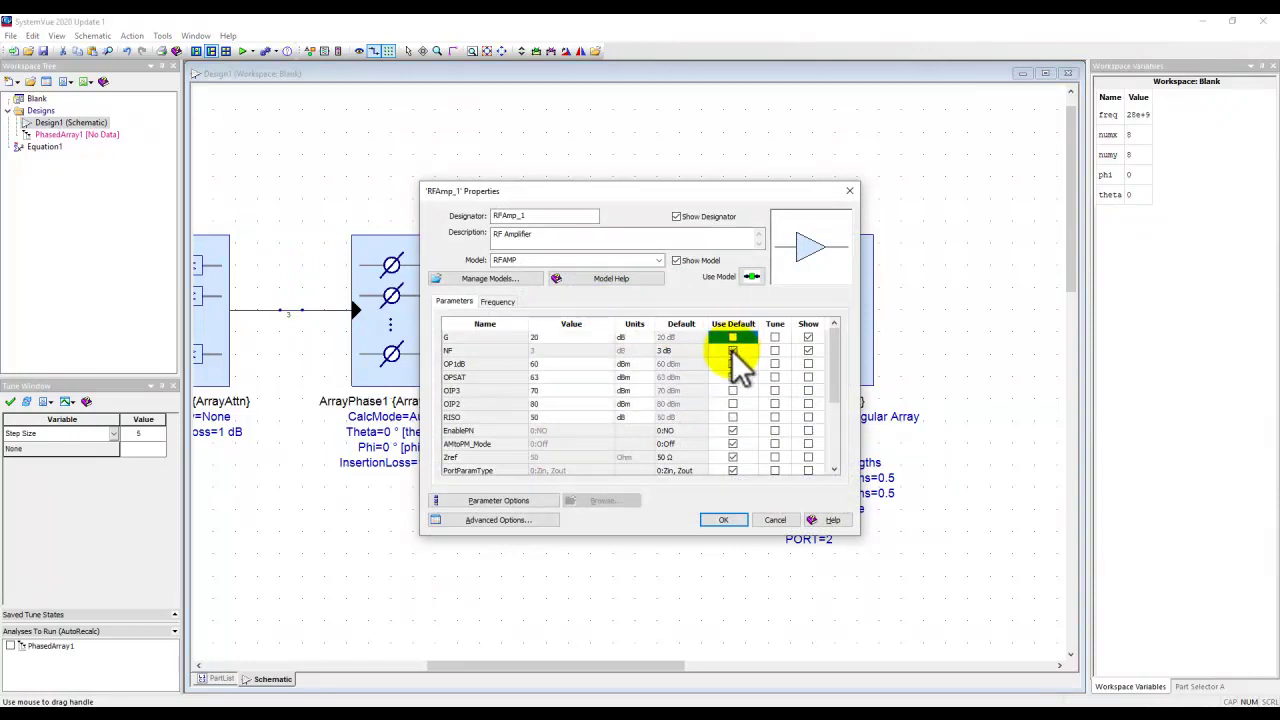
left_click(732, 350)
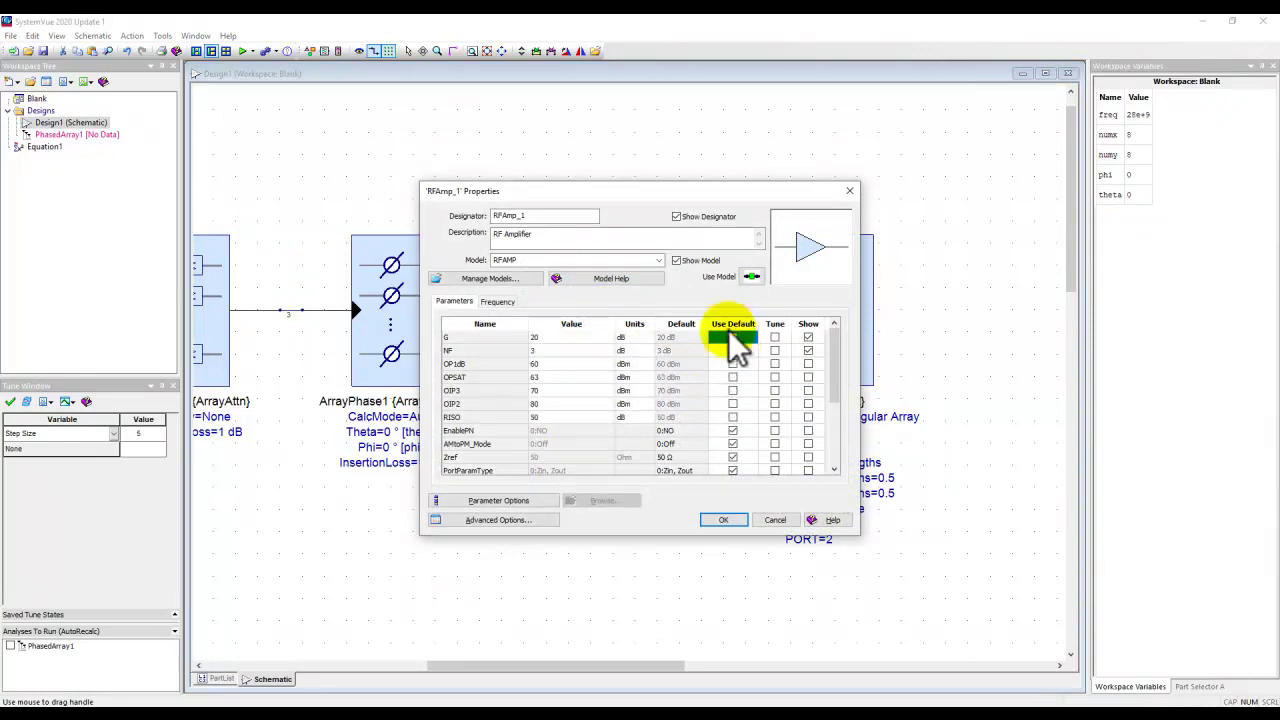
- Set the amplifier's OP1dB to 30 dBm, OPSAT to 33 dBm and OIP3 to 40 dBm
left_click(550, 364)
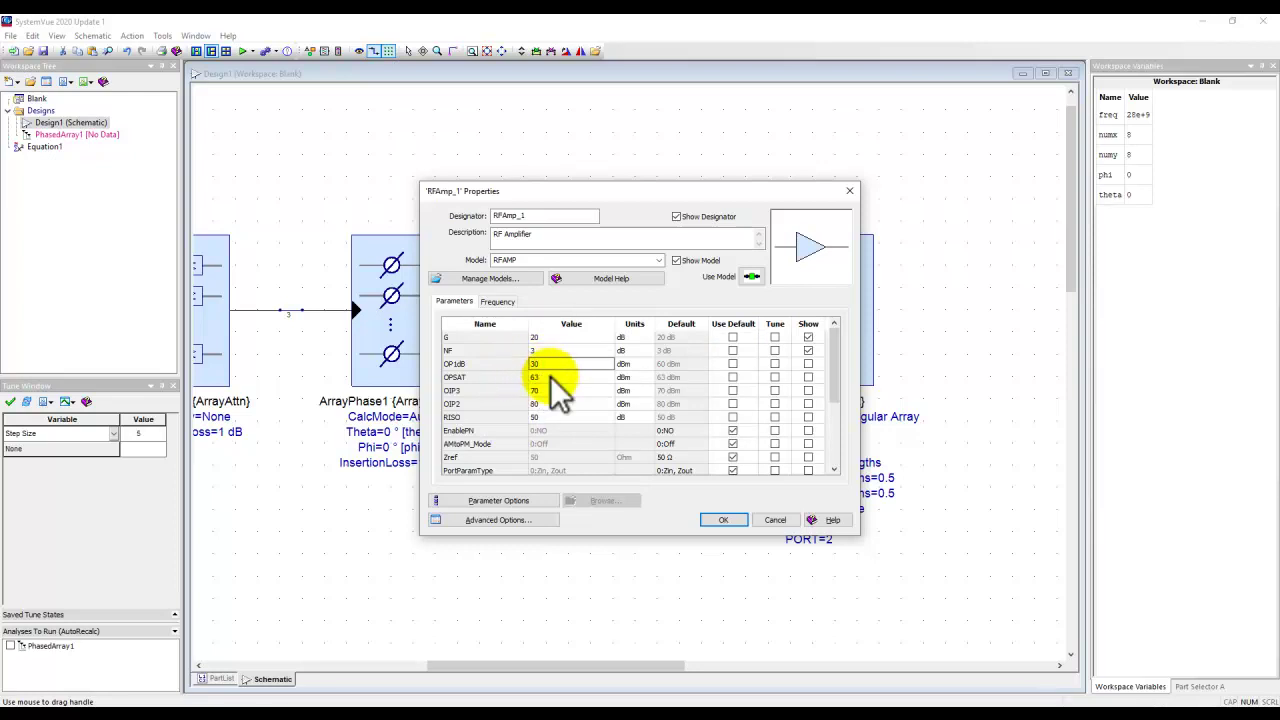
left_click(554, 377)
type("33")
left_click(551, 390)
type("4")
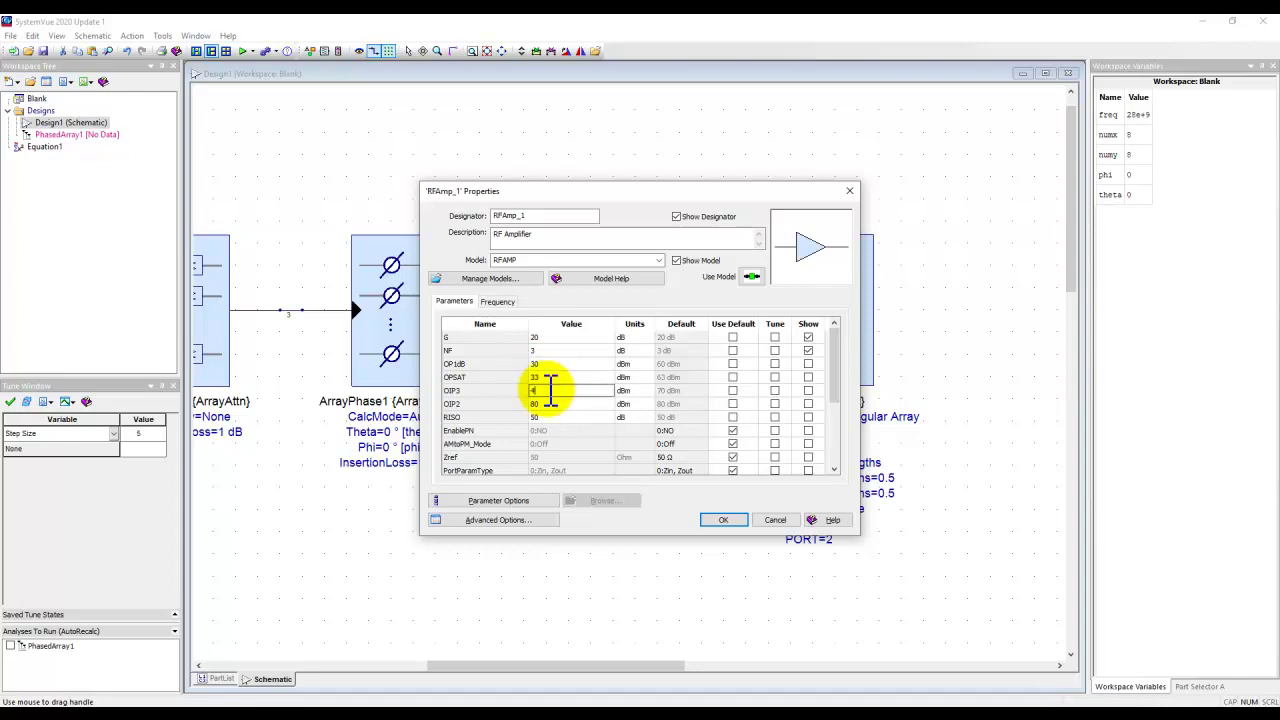
type("0")
- Set the amplifier's OIP2 to 50 dBm and RISO to 40 dB, and apply the properties
left_click(549, 403)
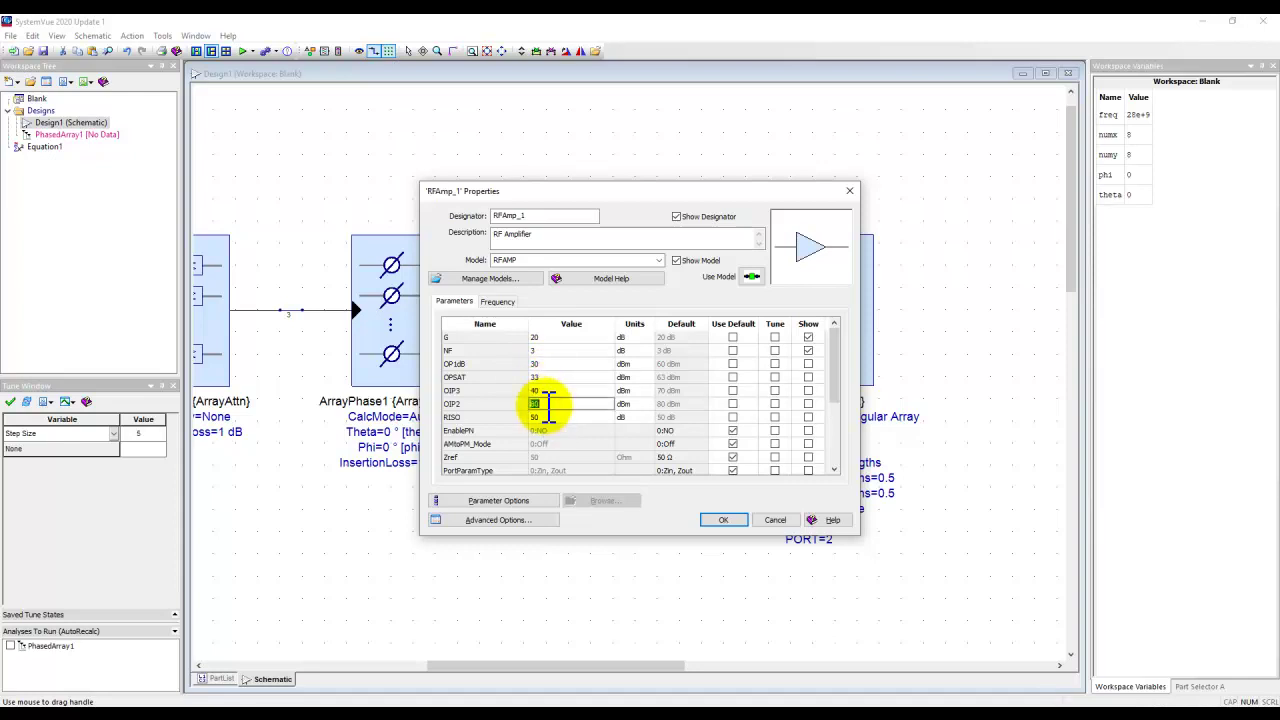
type("50")
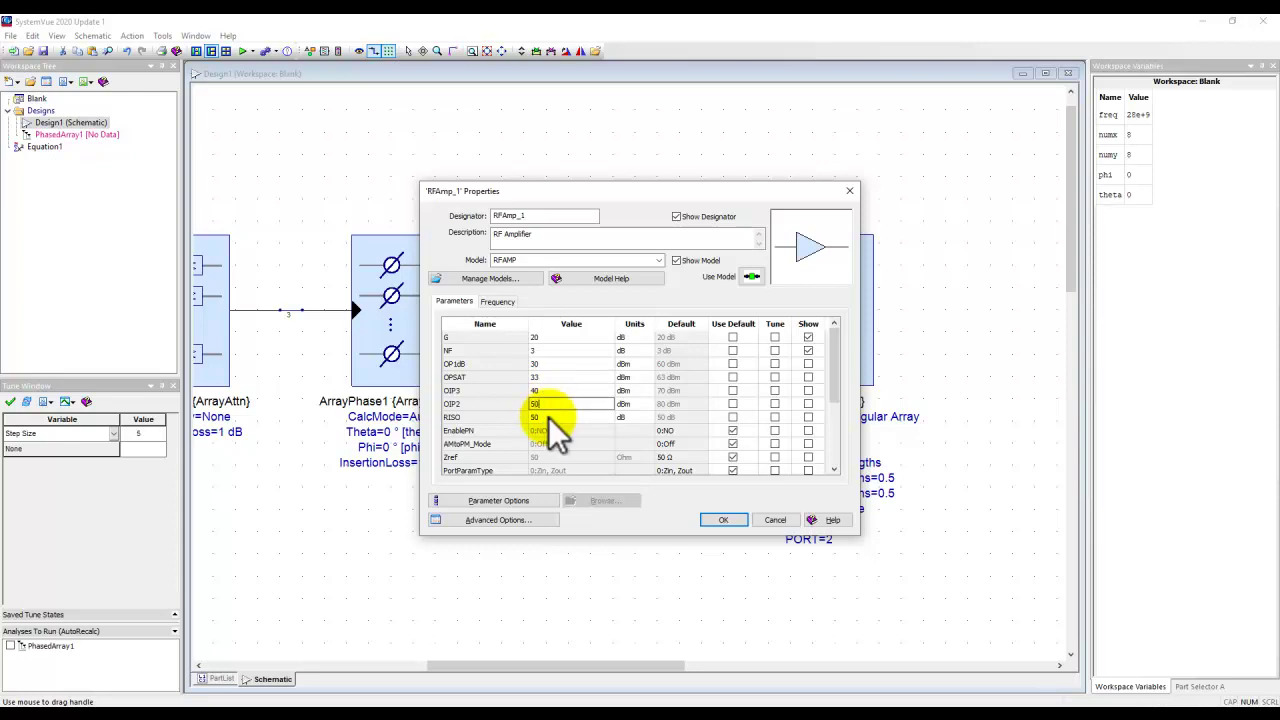
left_click(549, 416)
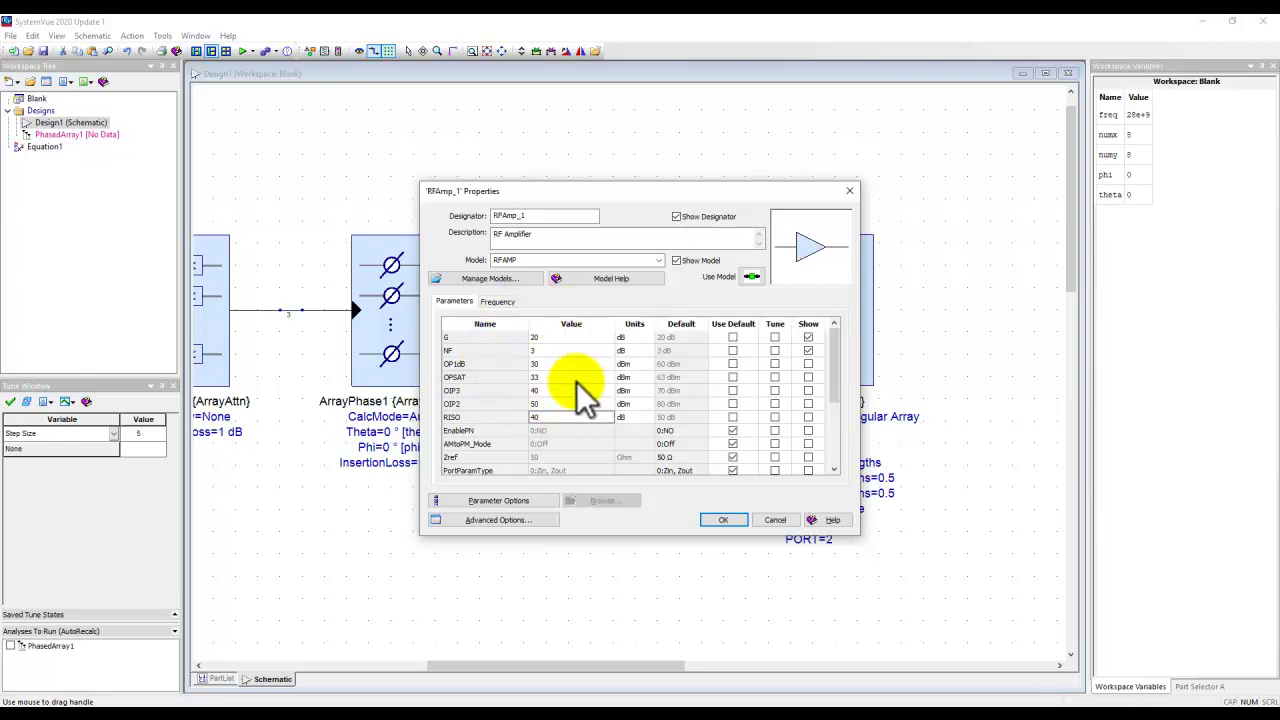
left_click(723, 521)
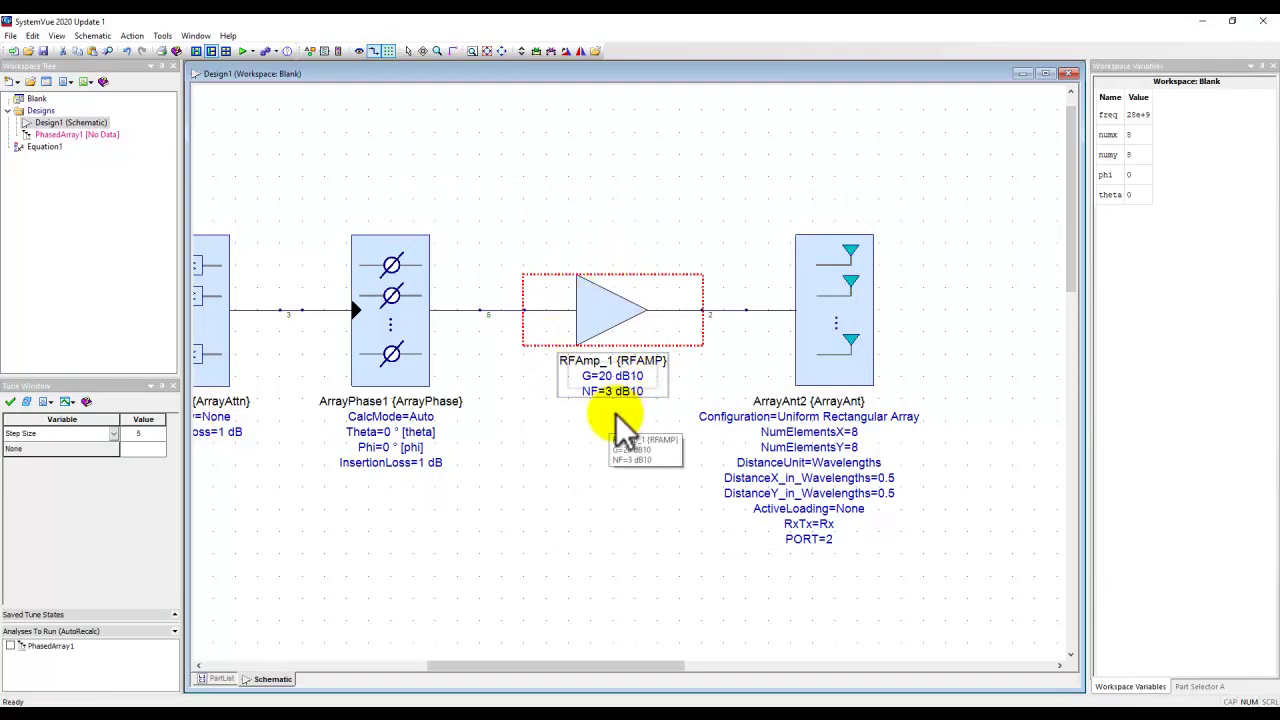
- Set the array antenna's Rx/Tx mode to Tx in its properties
double_click(843, 333)
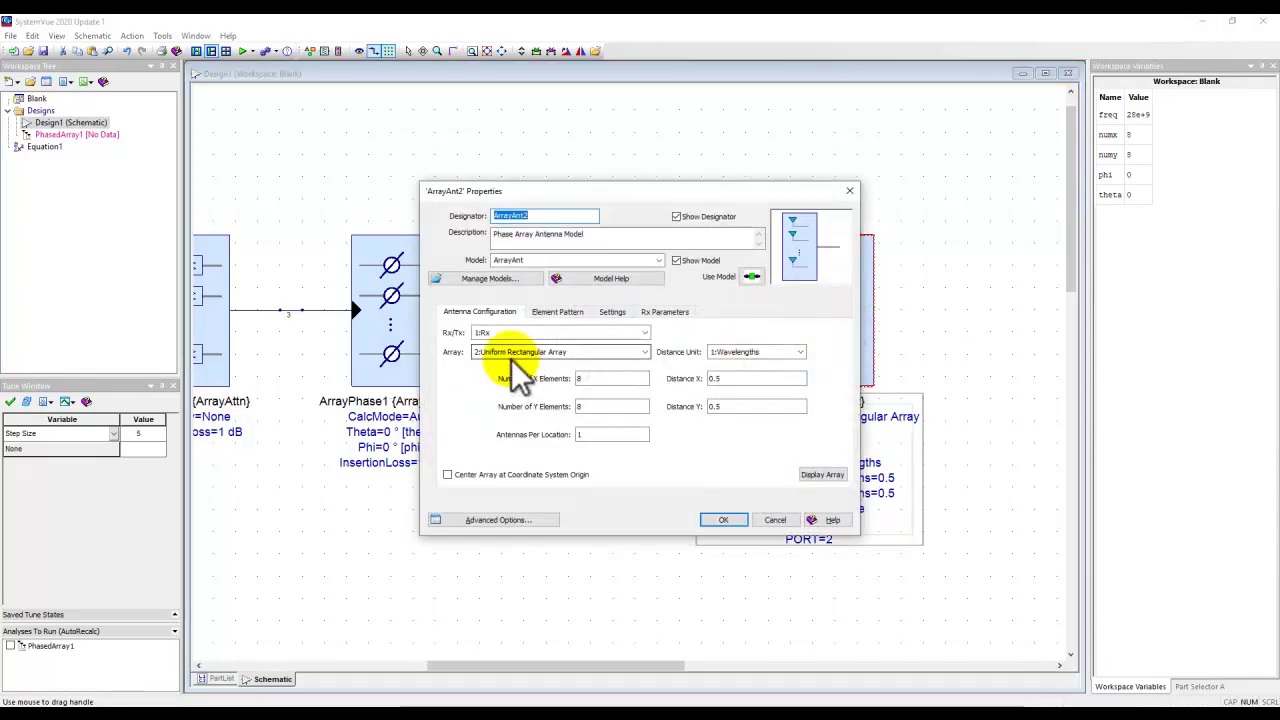
left_click(645, 332)
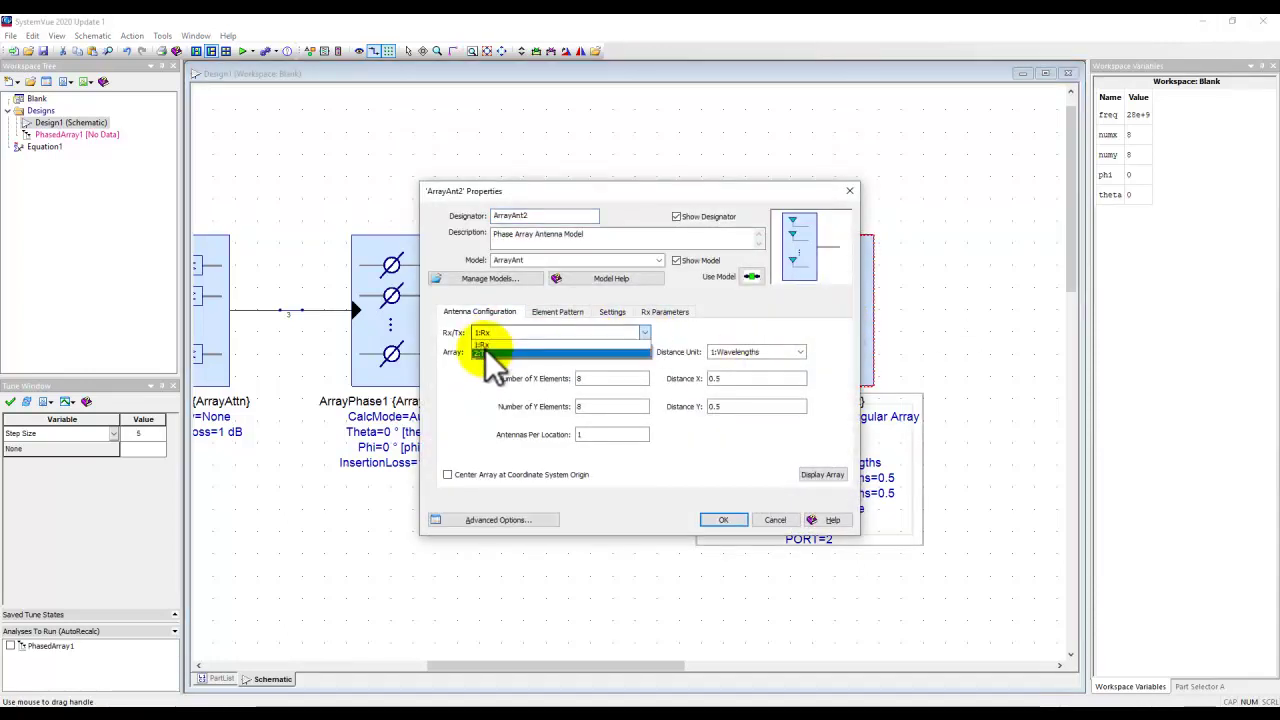
left_click(489, 353)
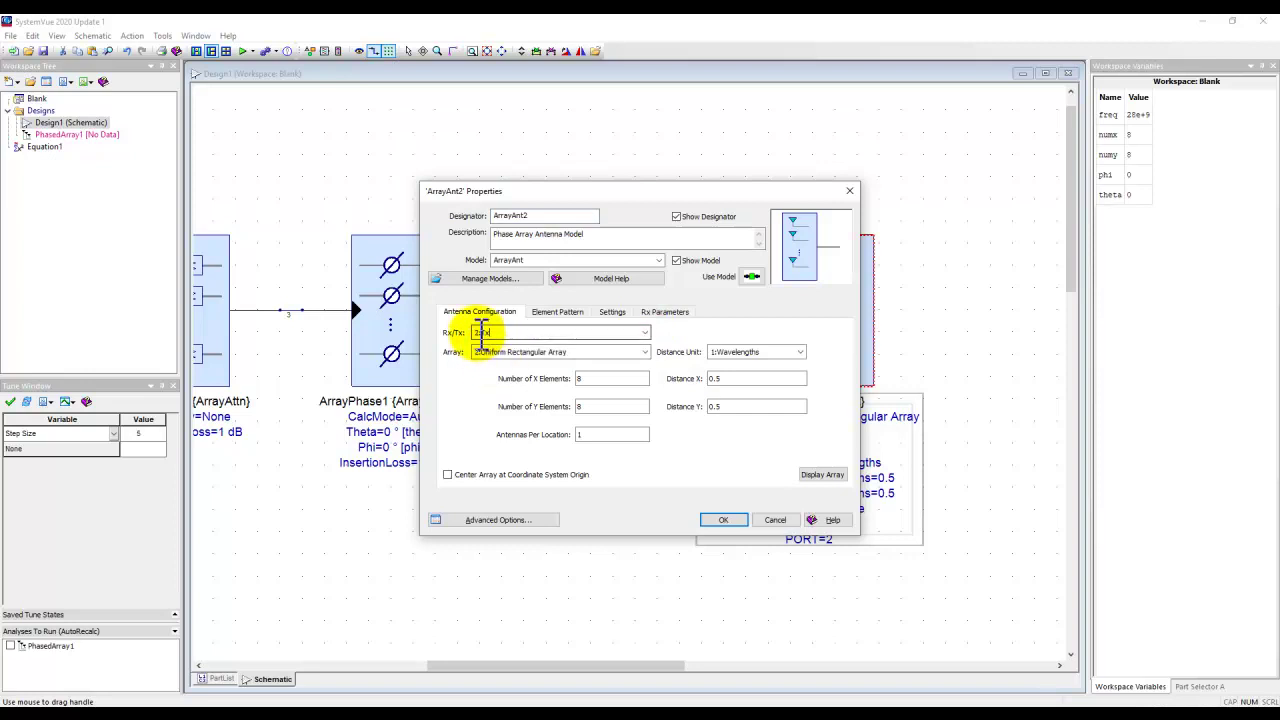
- Set the antenna's array configuration to Custom and its distance unit to Meters
left_click(645, 353)
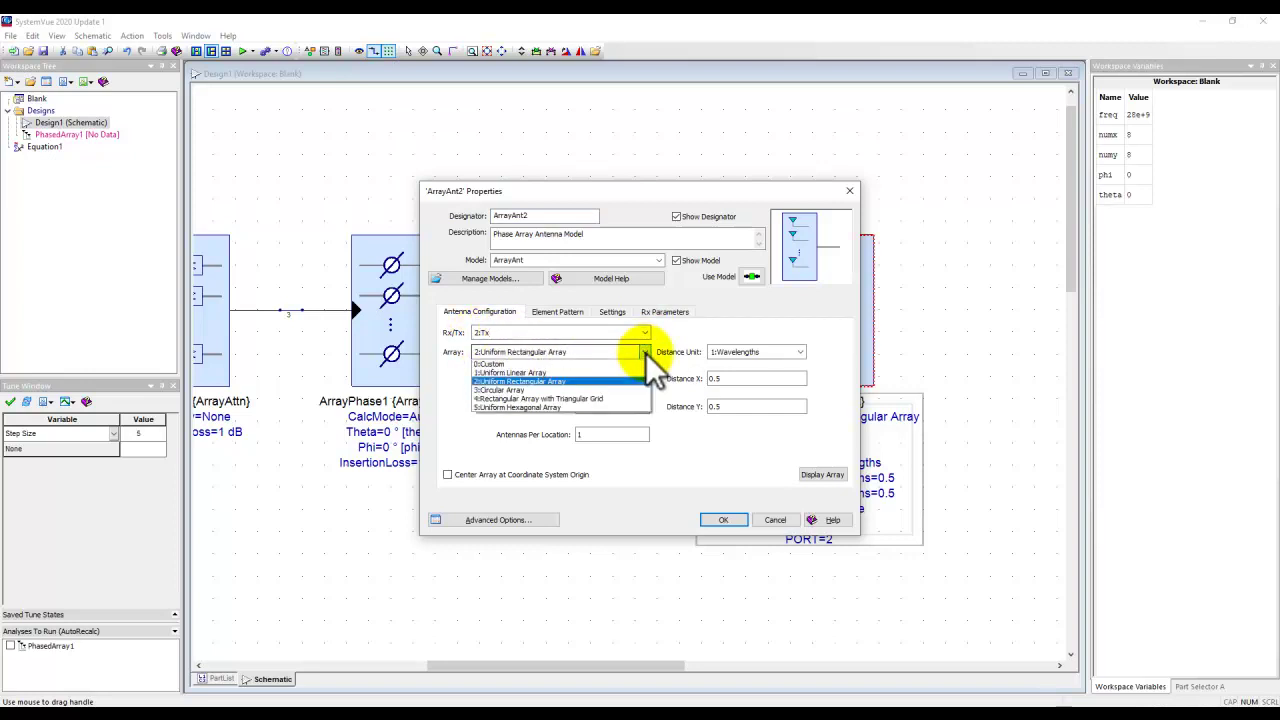
left_click(496, 364)
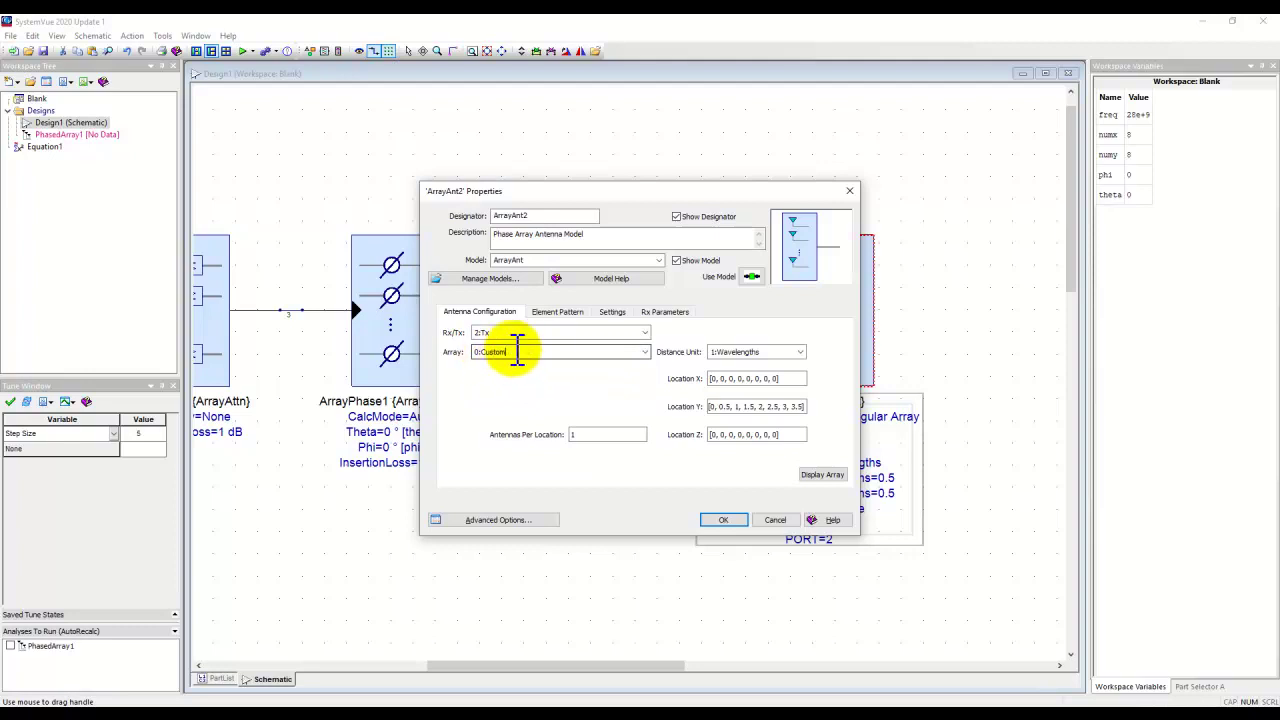
left_click(745, 378)
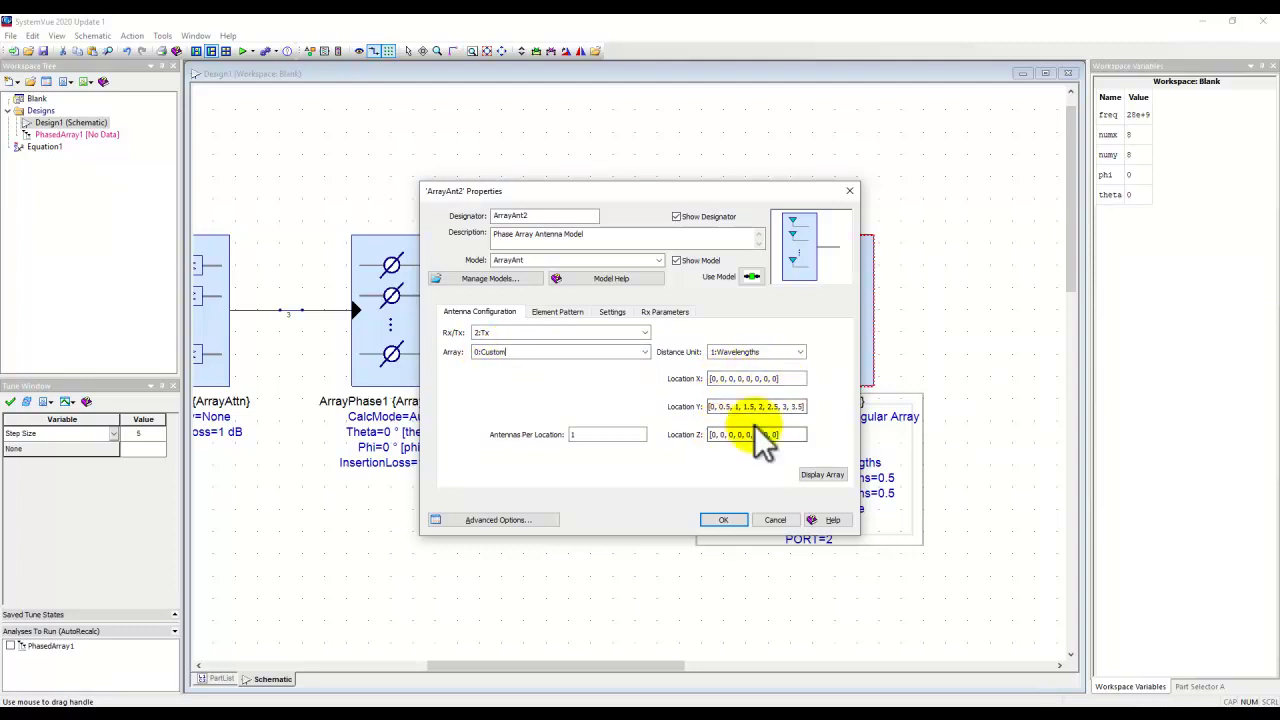
left_click(800, 352)
left_click(740, 364)
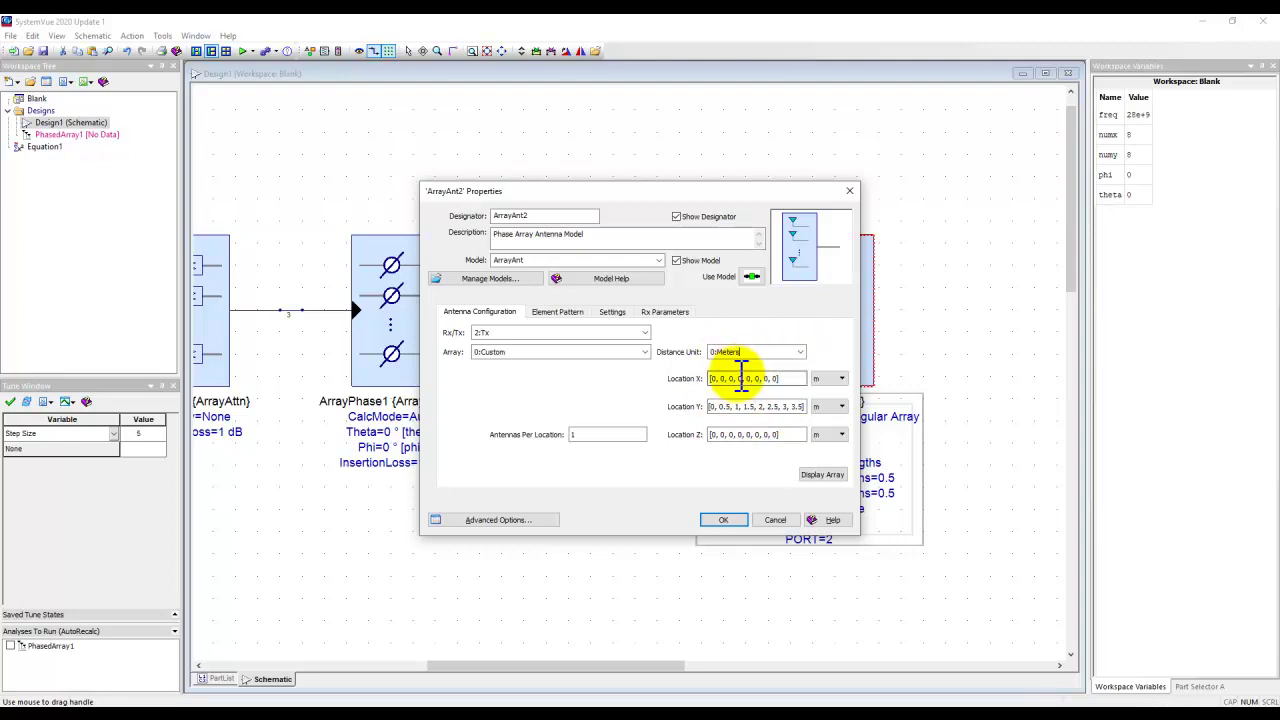
- Set the antenna's distance unit to Wavelengths and its array configuration to Uniform Rectangular Array
left_click(840, 378)
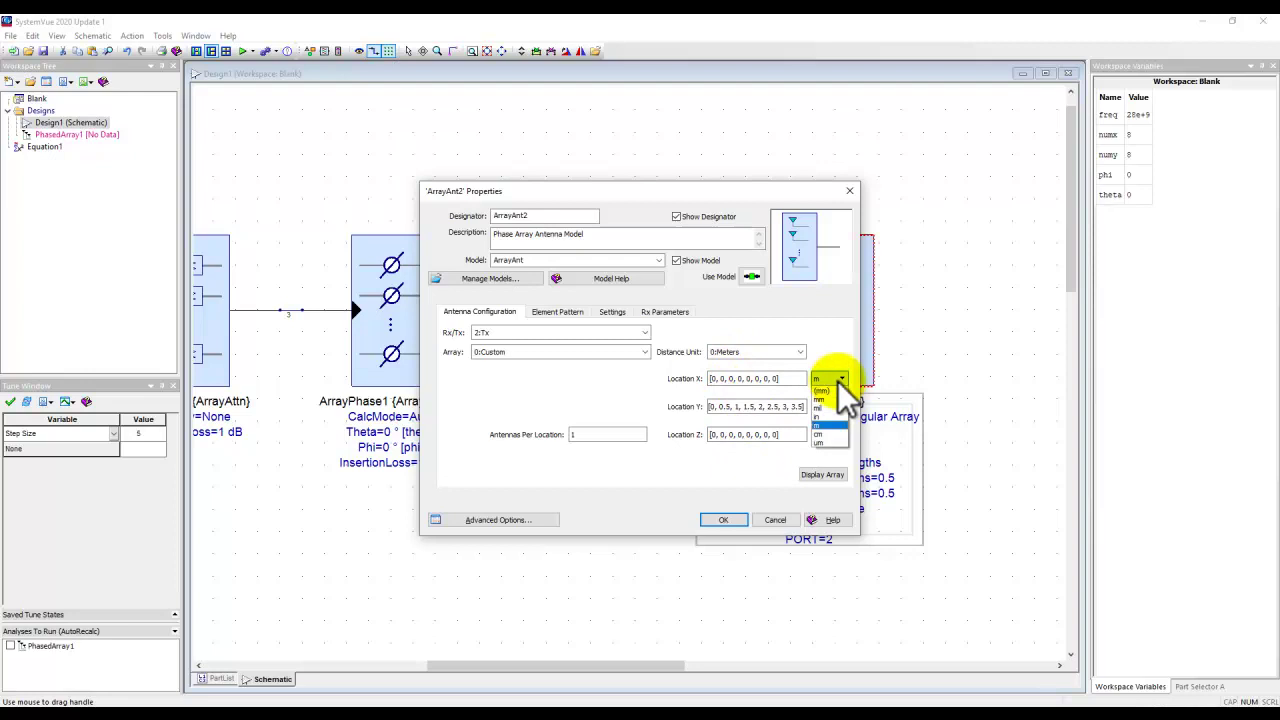
left_click(836, 379)
left_click(800, 354)
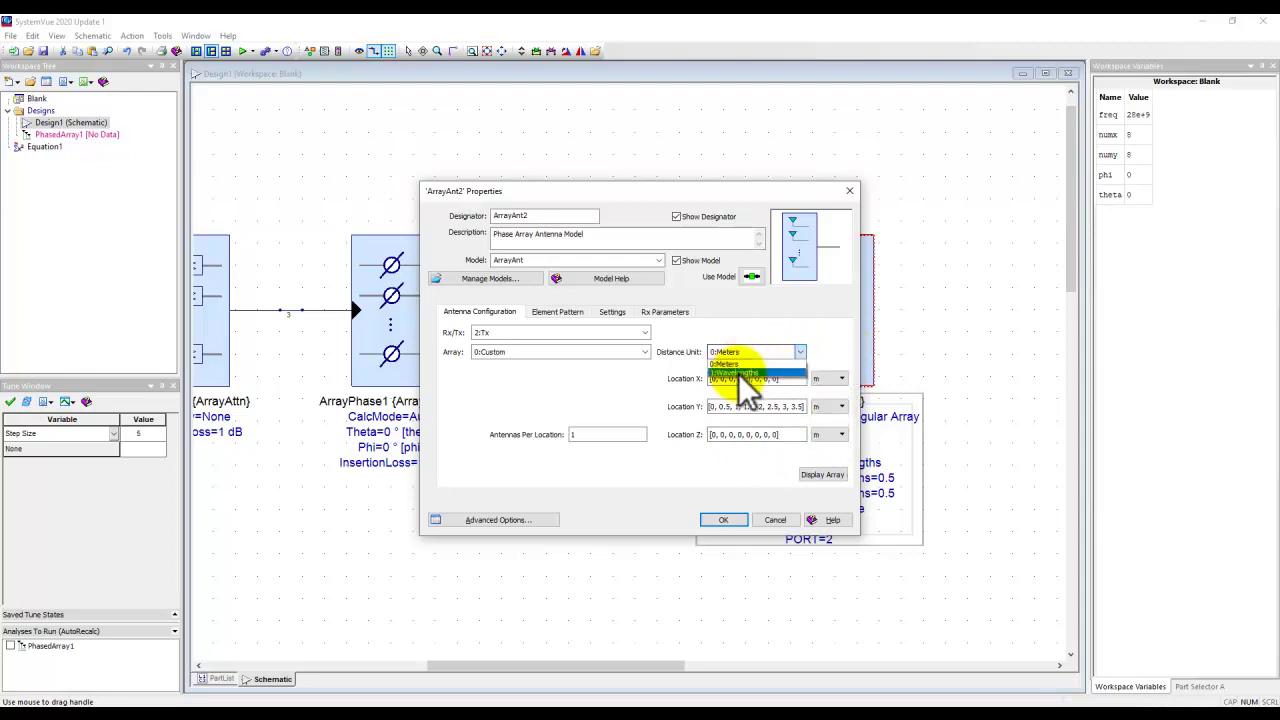
left_click(738, 374)
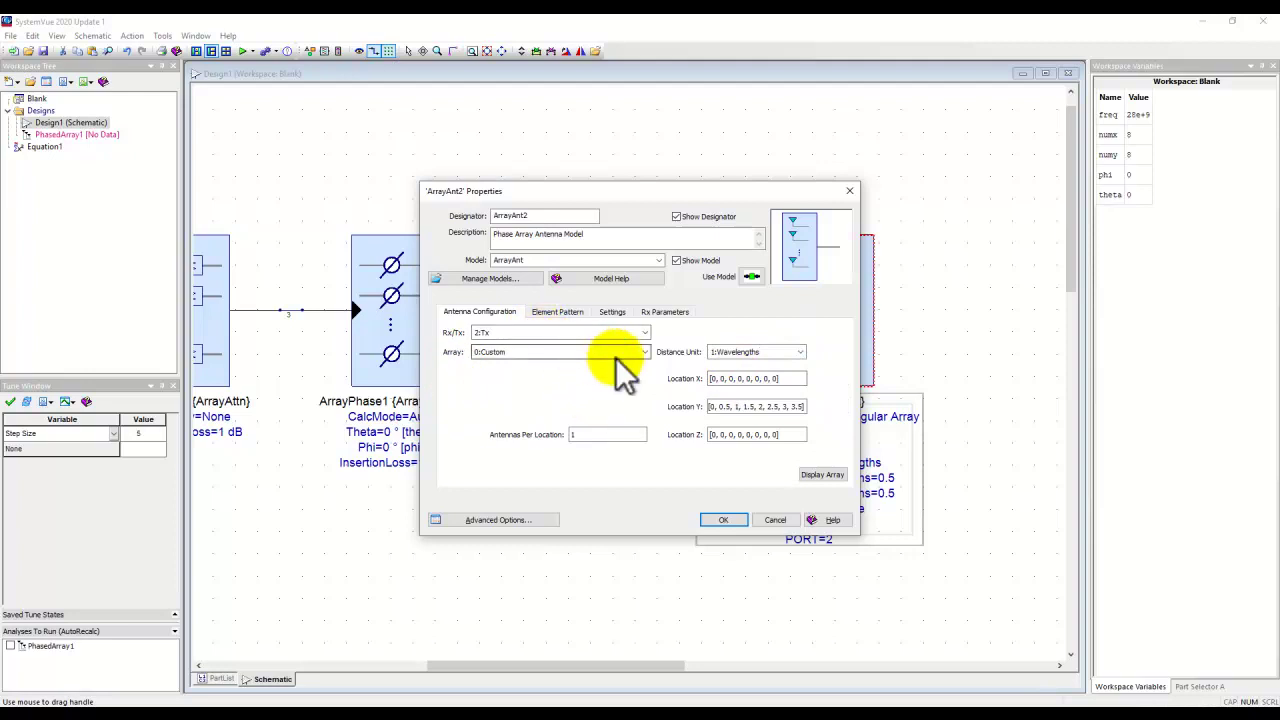
left_click(646, 352)
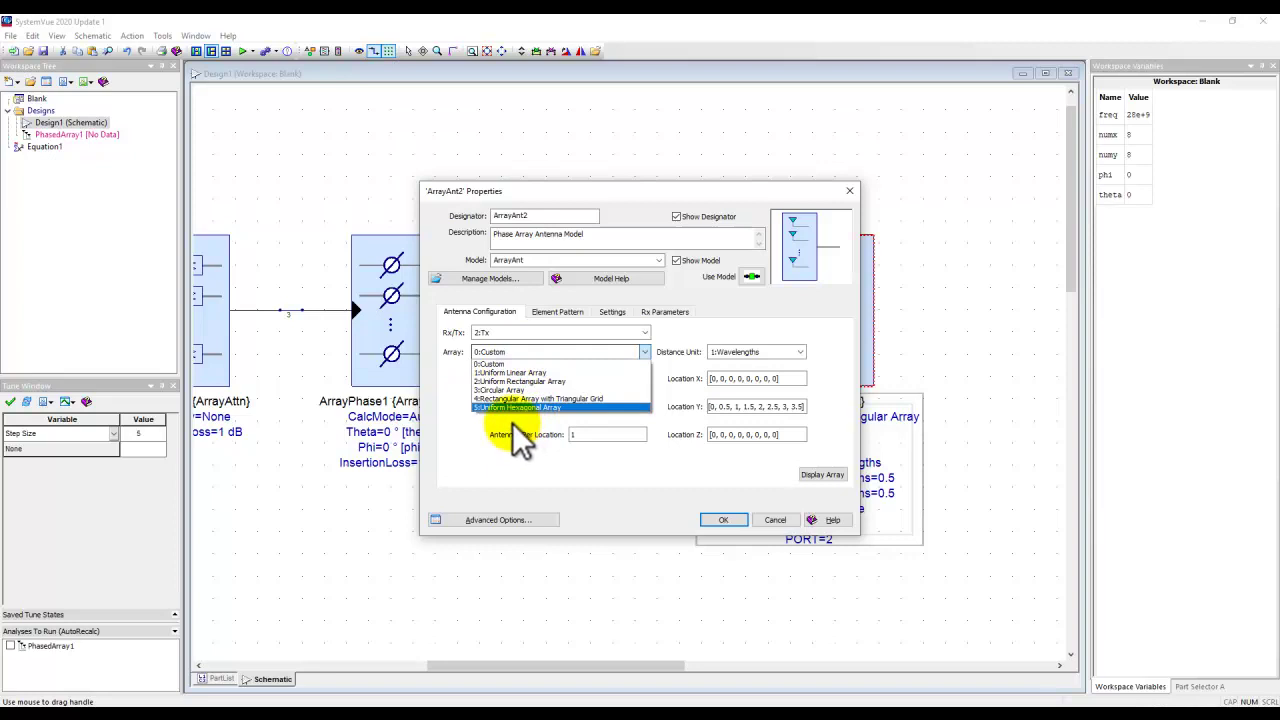
left_click(517, 381)
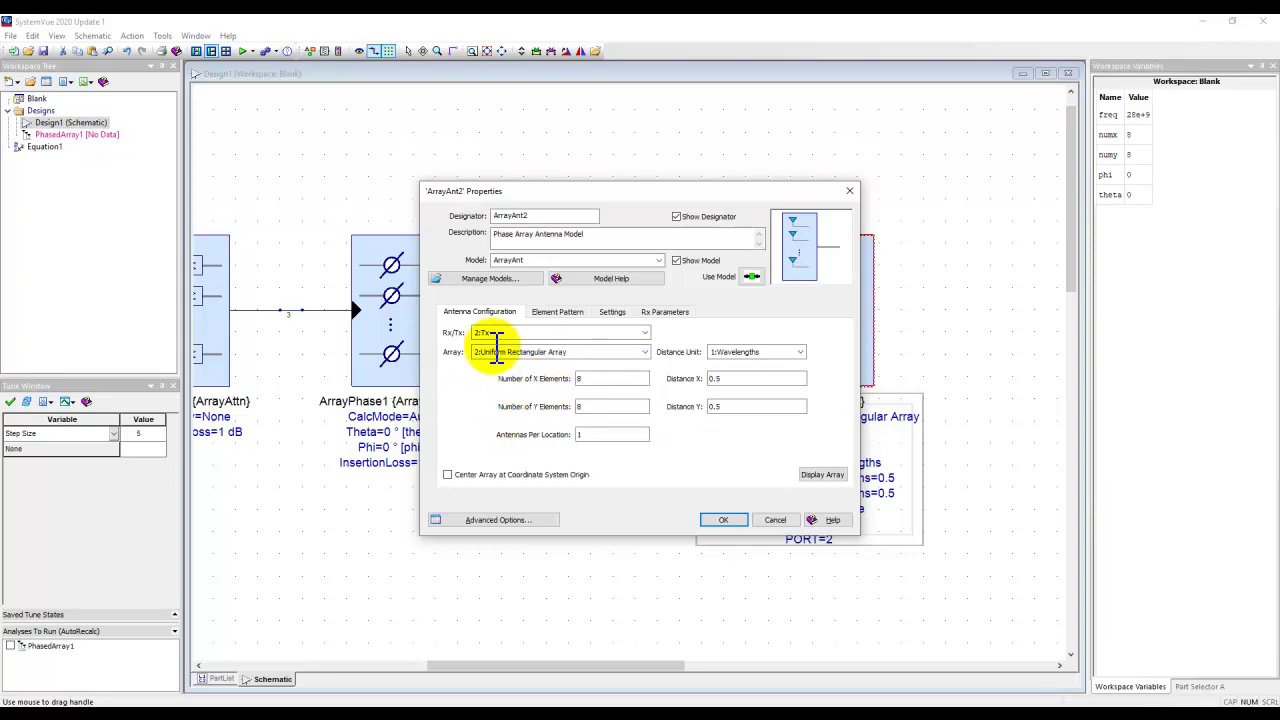
- Set the number of X elements to numx, Y elements to numy and antennas per location to 1
double_click(603, 384)
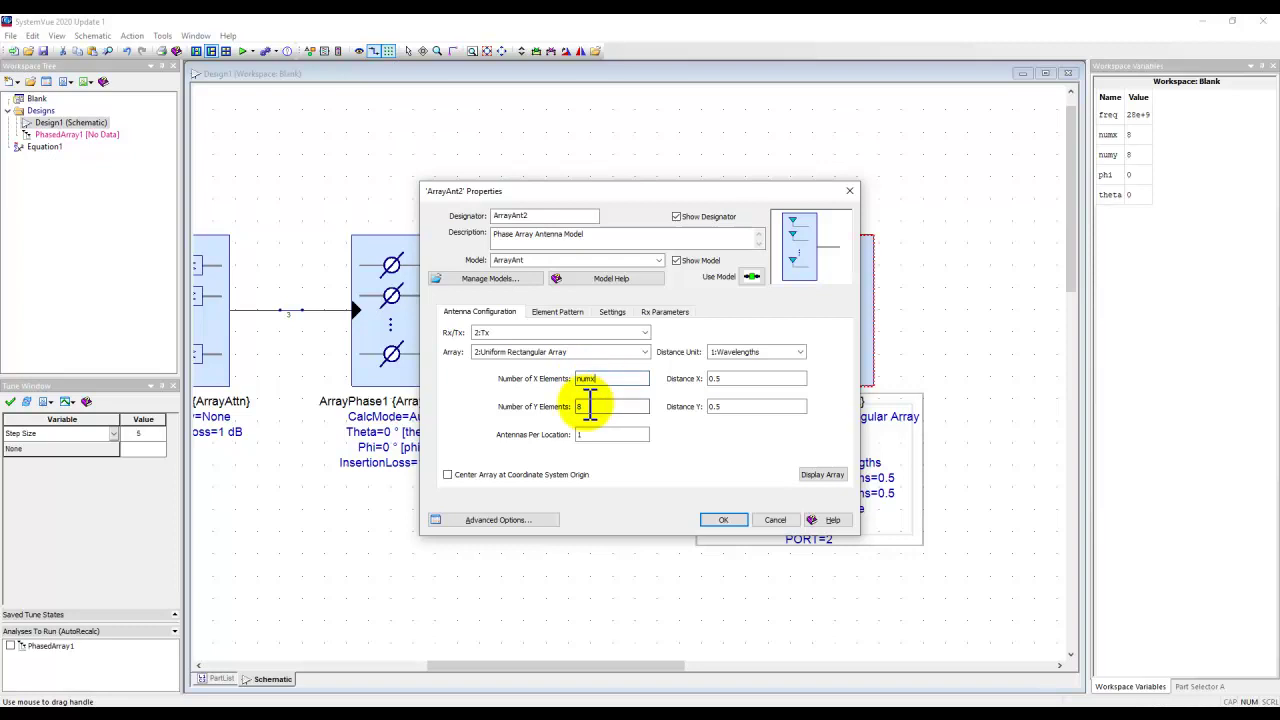
double_click(588, 406)
type("numy")
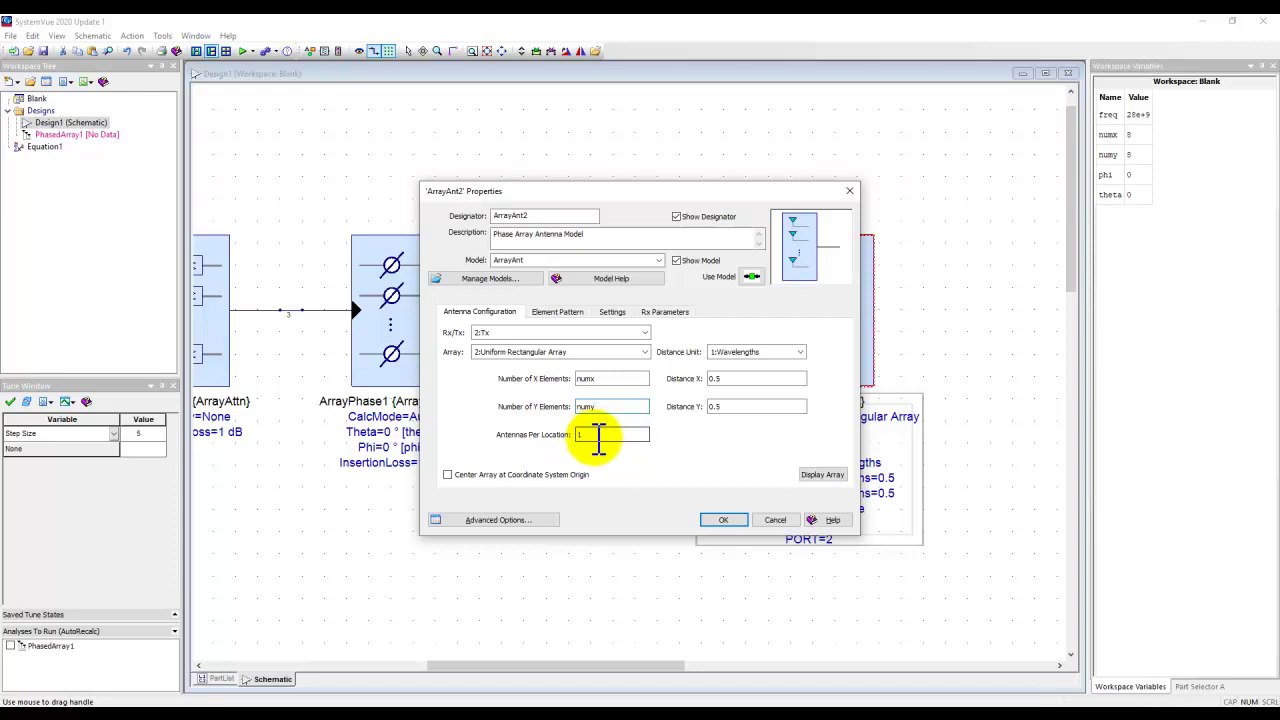
double_click(585, 435)
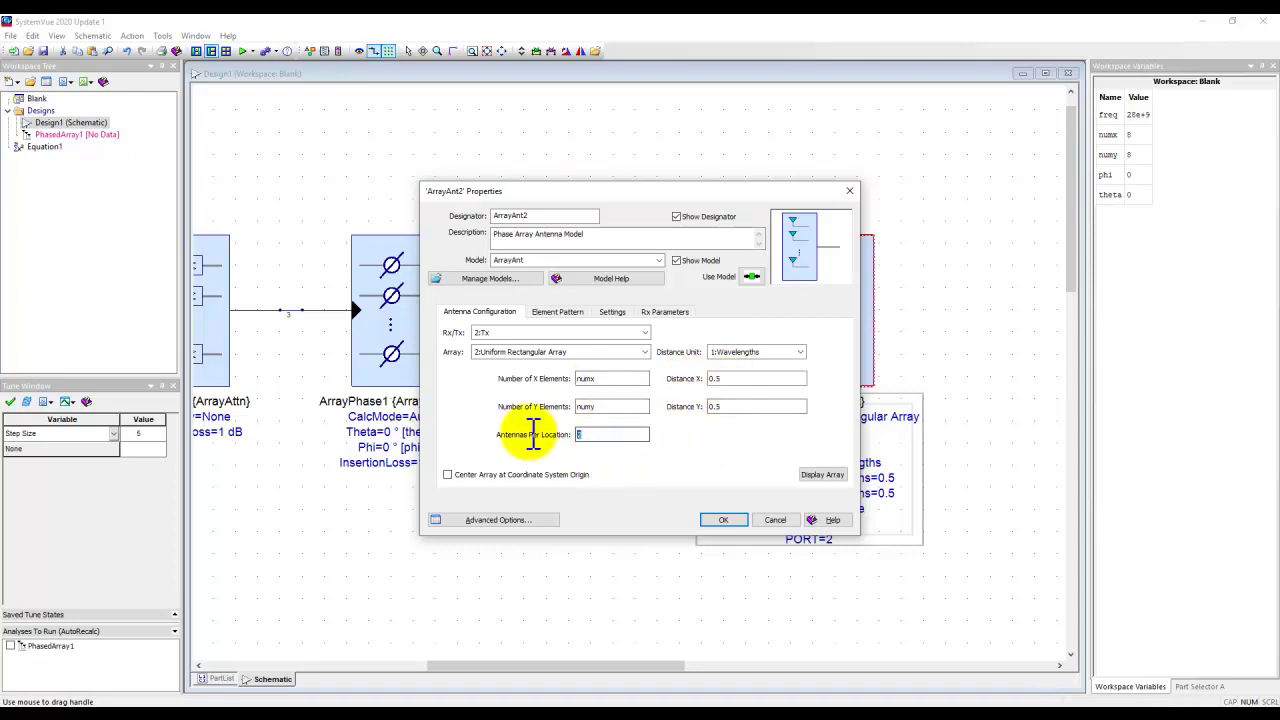
key("BackSpace")
type("1")
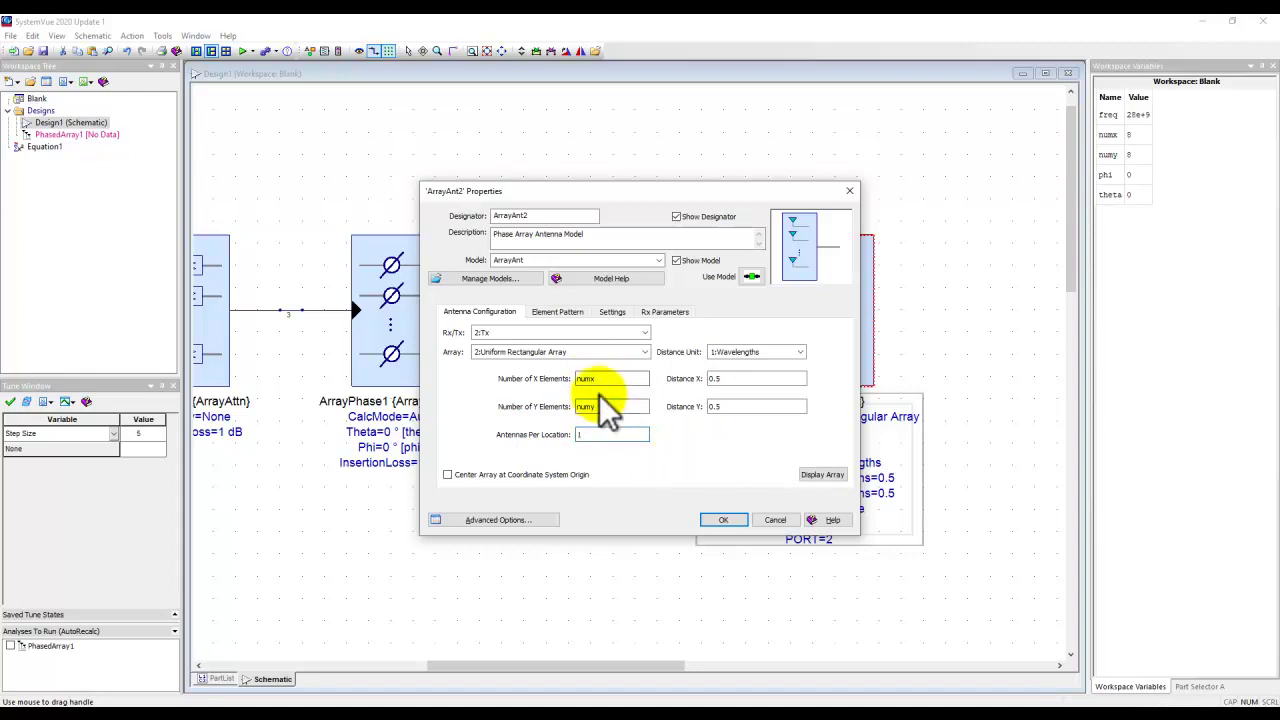
- Display the antenna position figure, rotate it to inspect the element layout, and close it
left_click(816, 475)
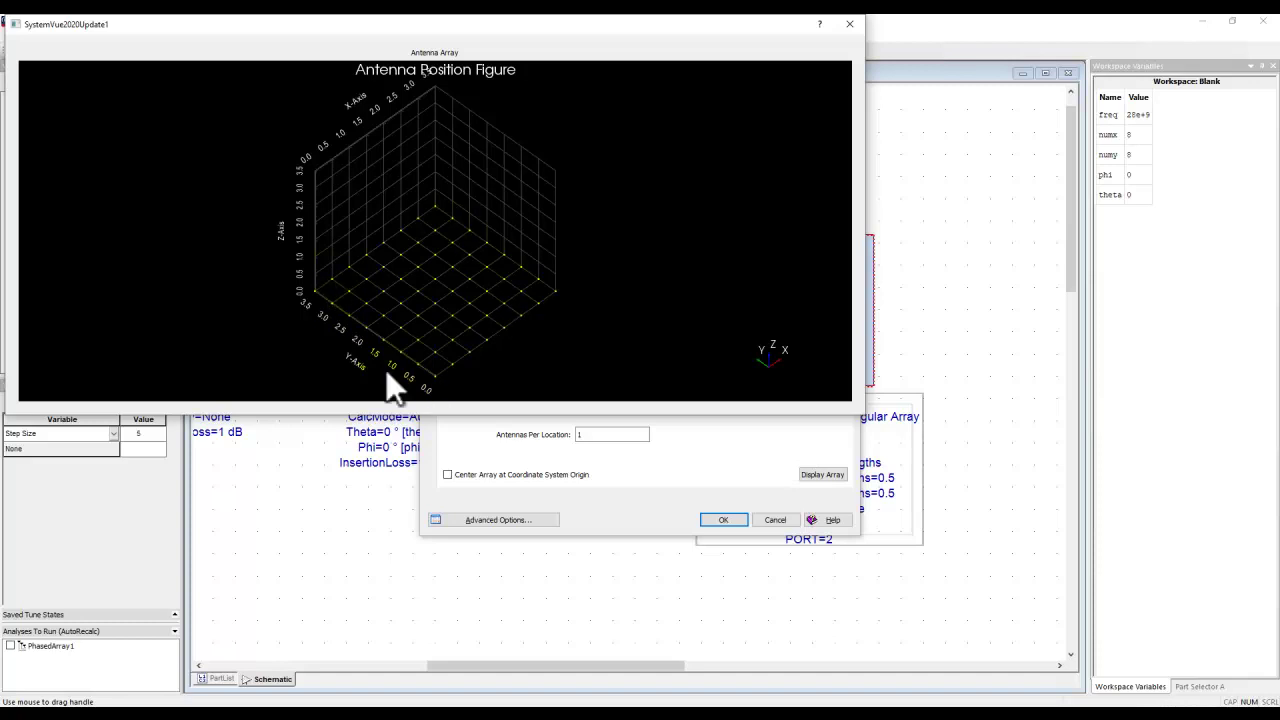
left_click_drag(500, 315, 445, 367)
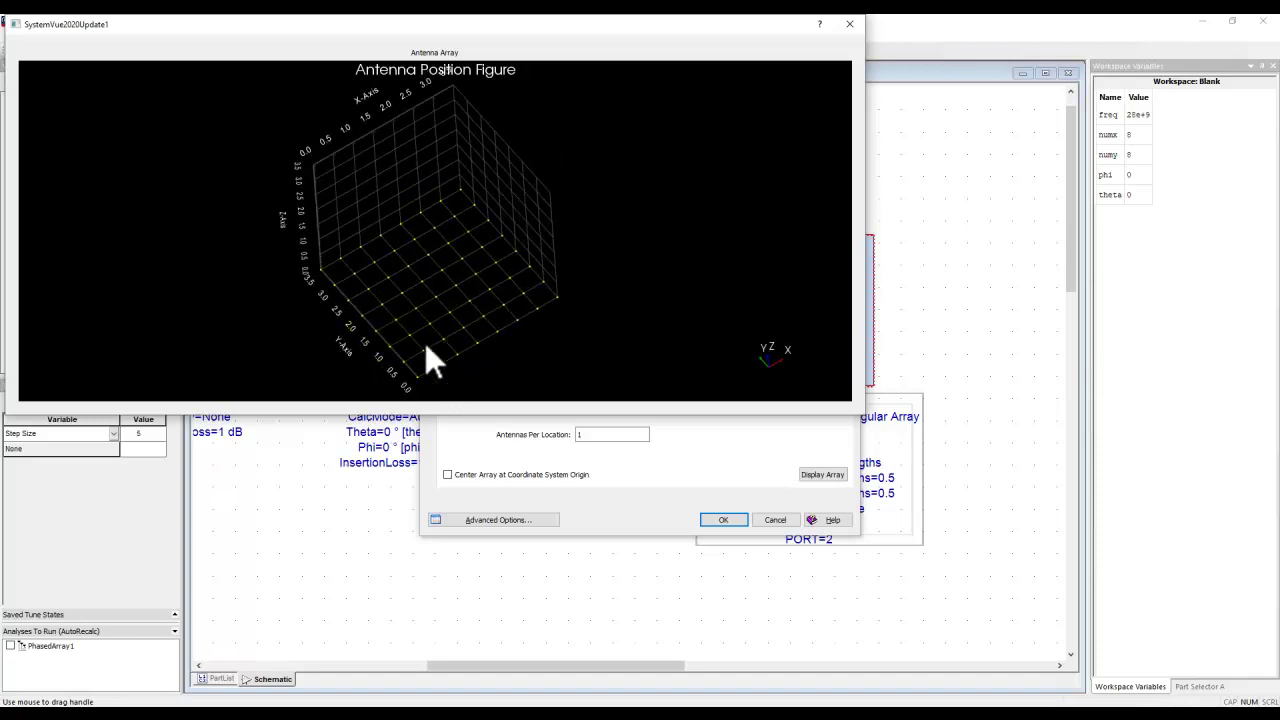
left_click(848, 27)
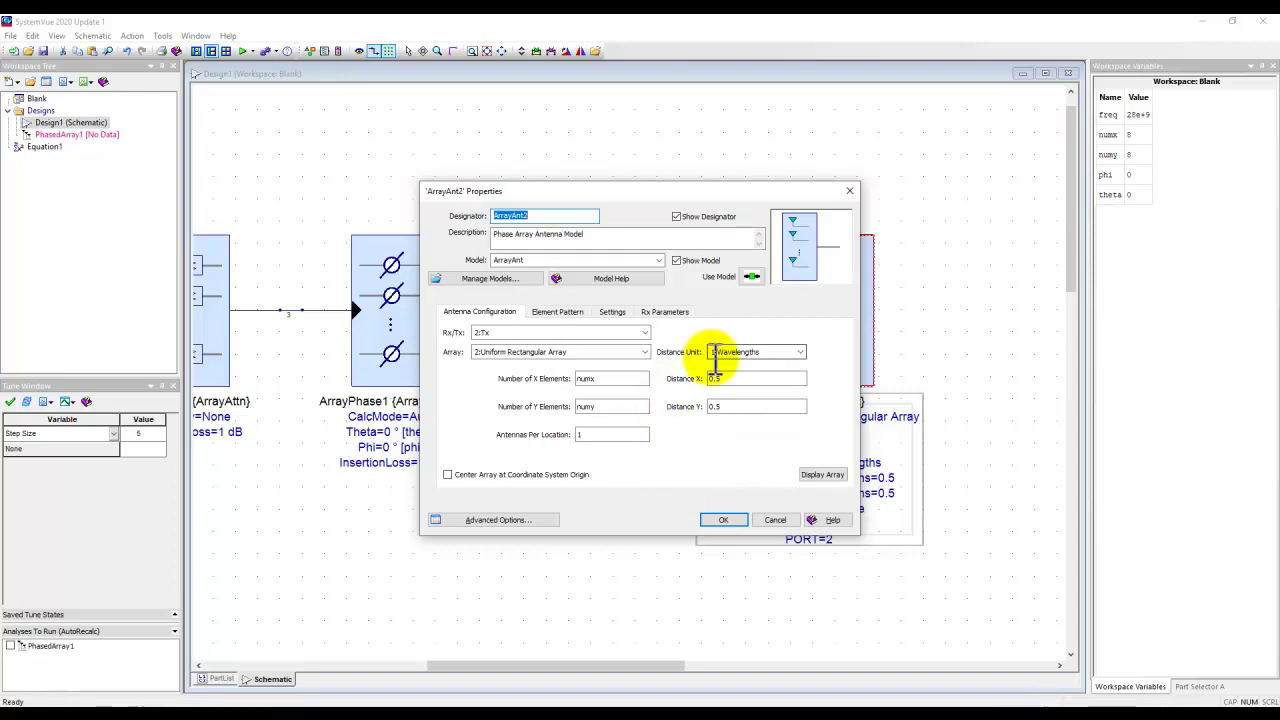
- Try the Cosine Antenna type for the array antenna's element pattern
left_click(565, 314)
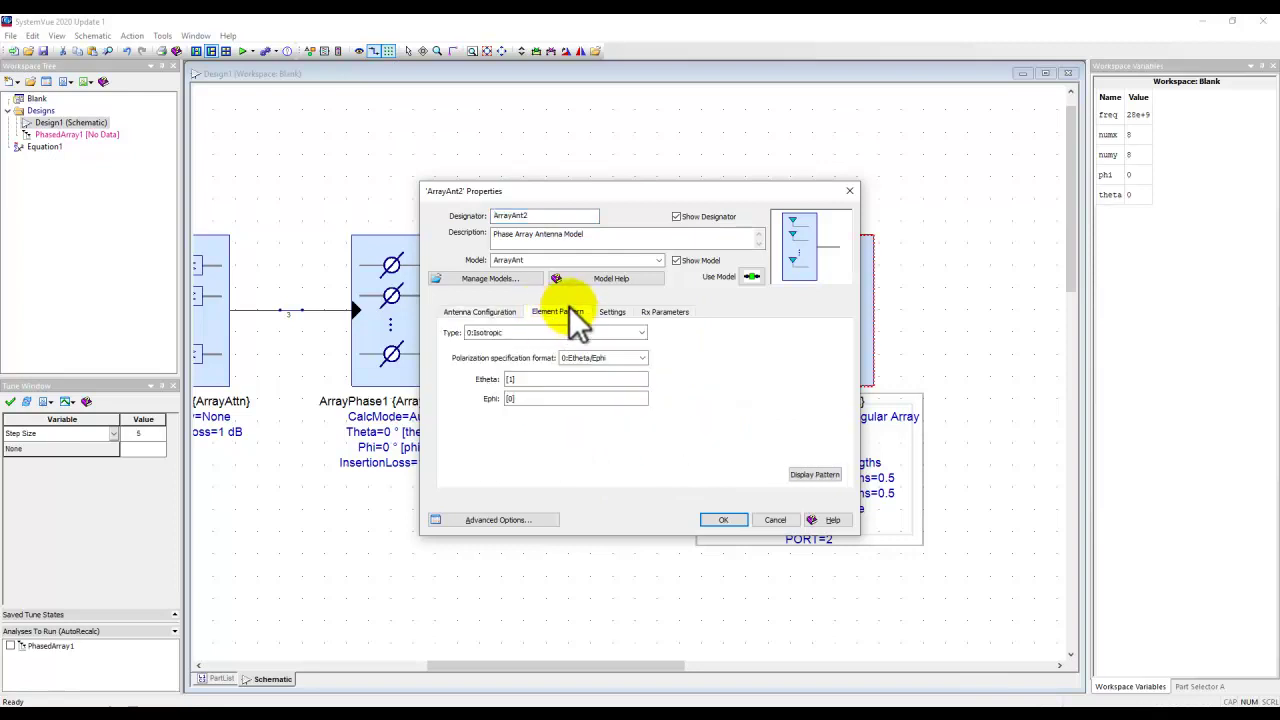
left_click(641, 334)
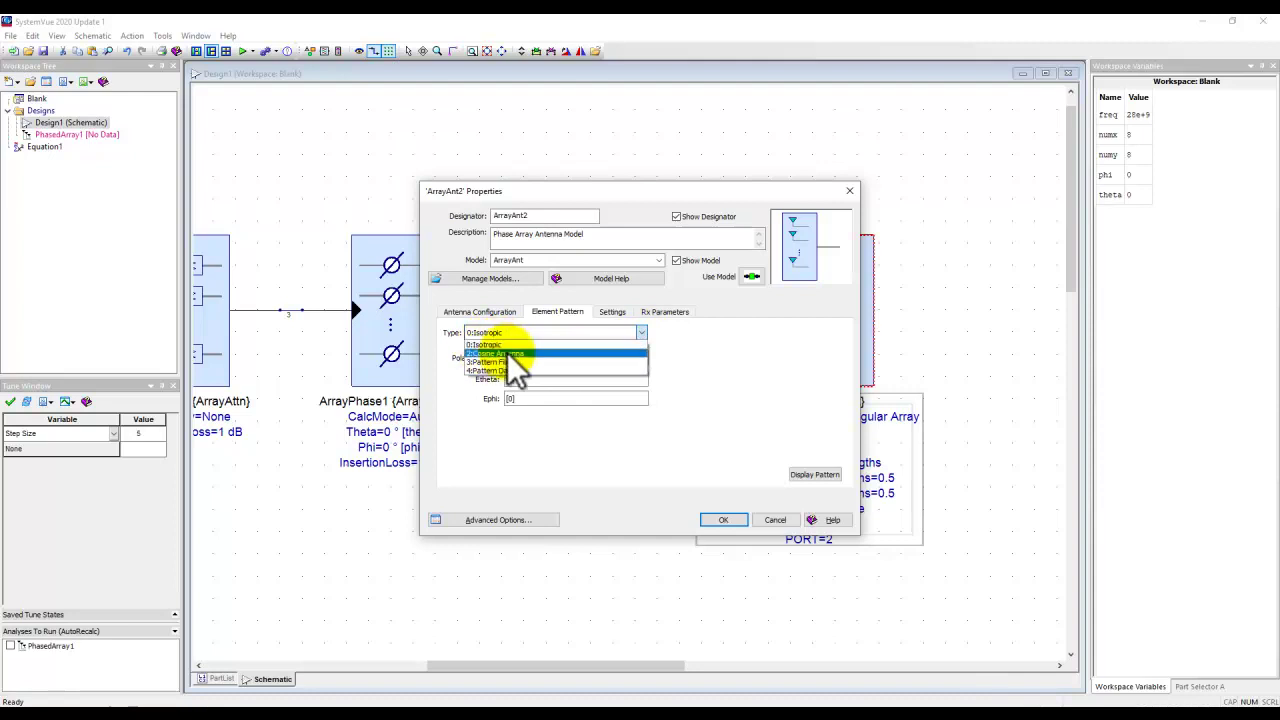
left_click(507, 354)
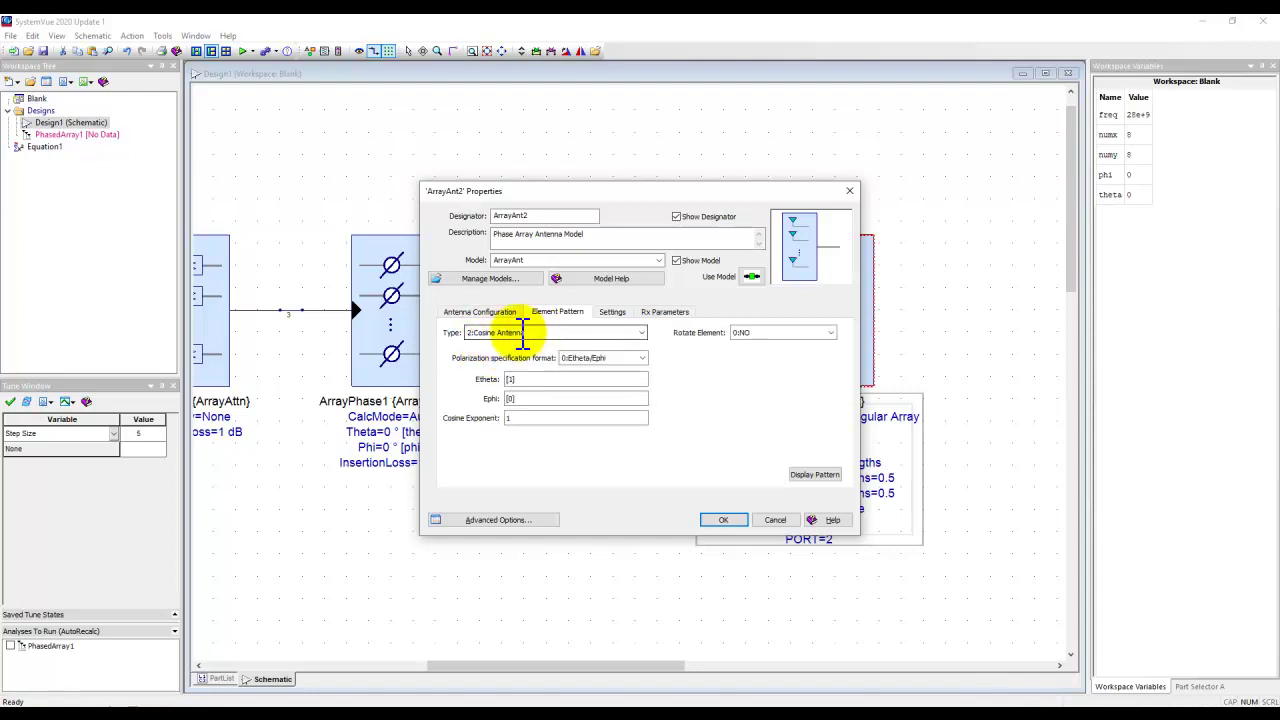
- Try the Pattern File element pattern with the EMPro file type and the Individual for Each Element map option
left_click(642, 332)
left_click(508, 372)
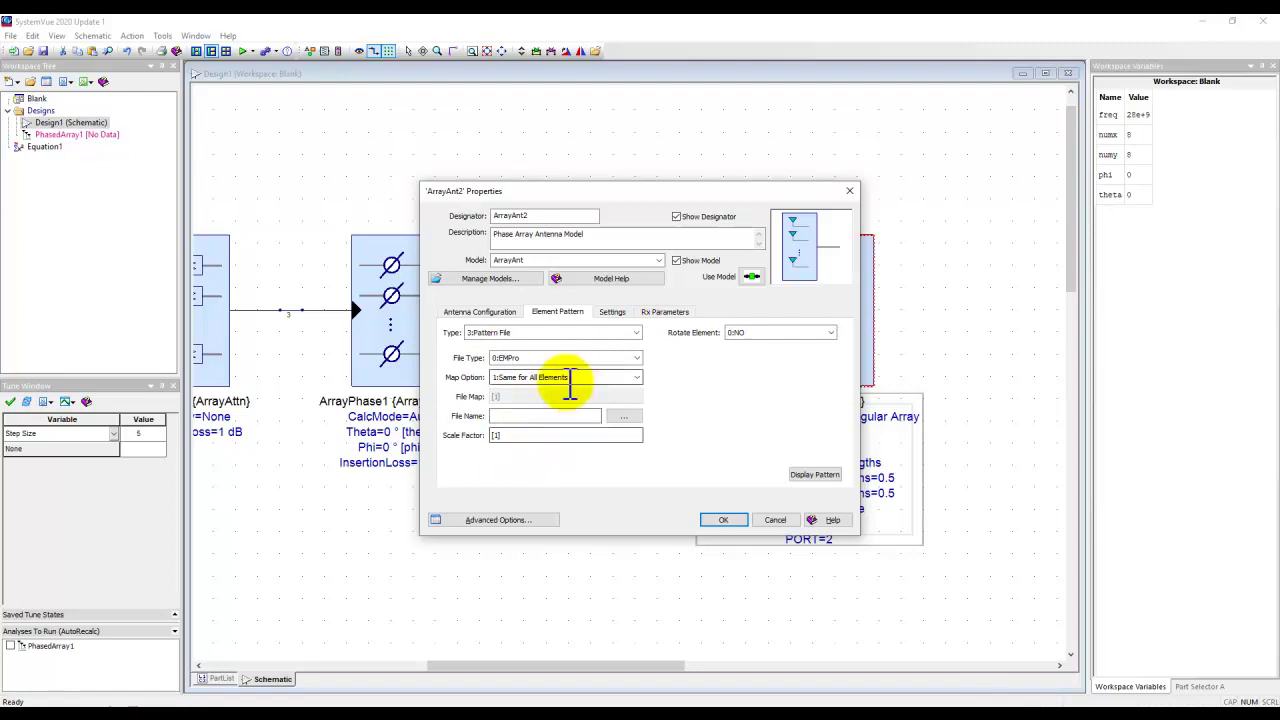
left_click(638, 358)
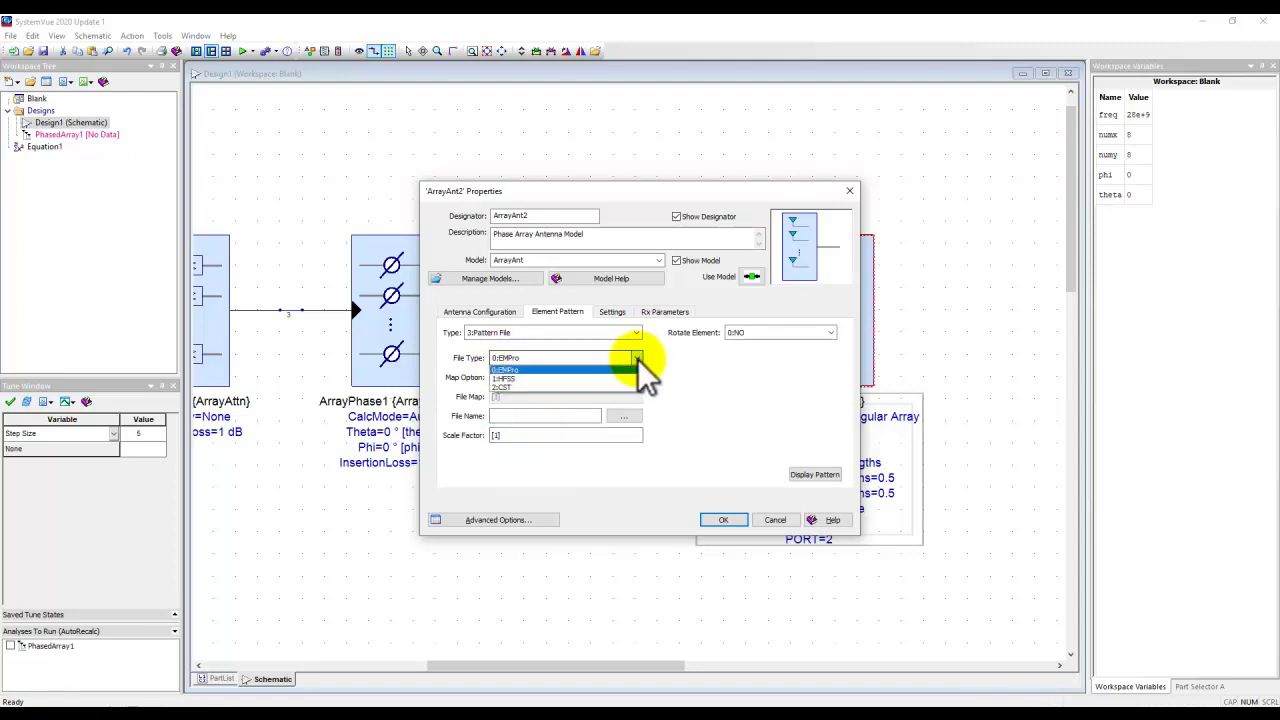
left_click(516, 369)
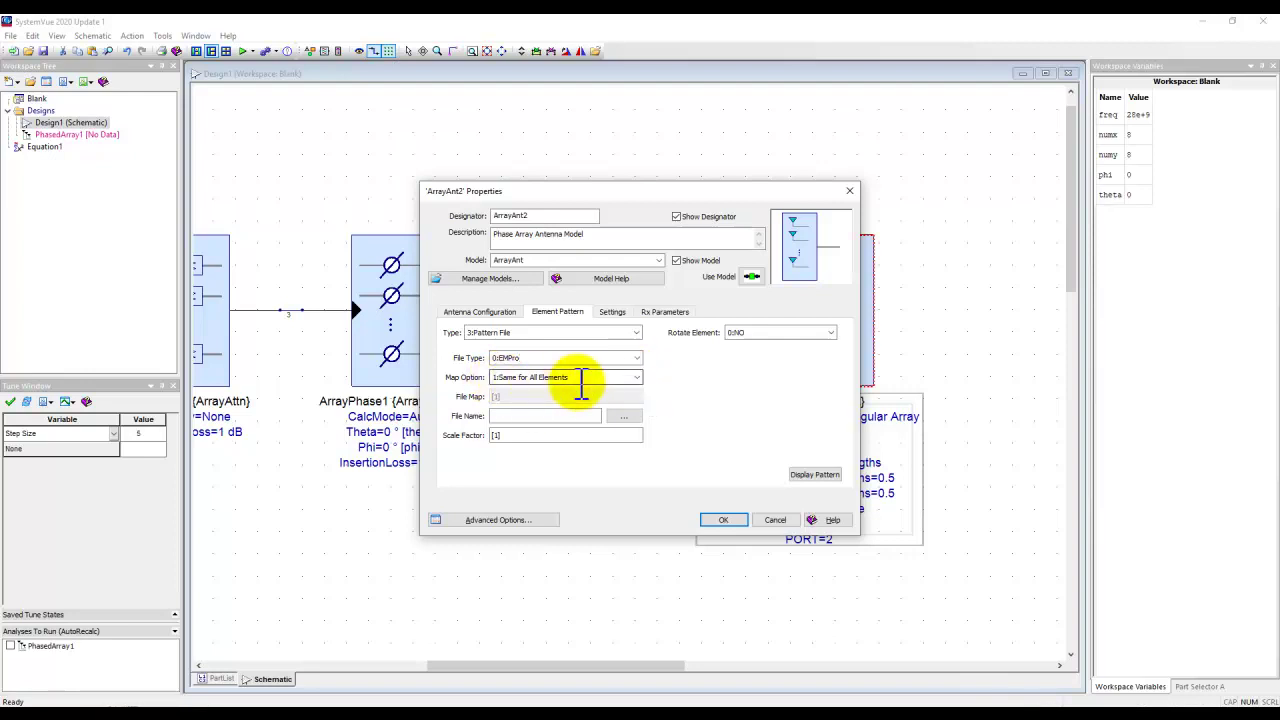
left_click(636, 377)
left_click(538, 389)
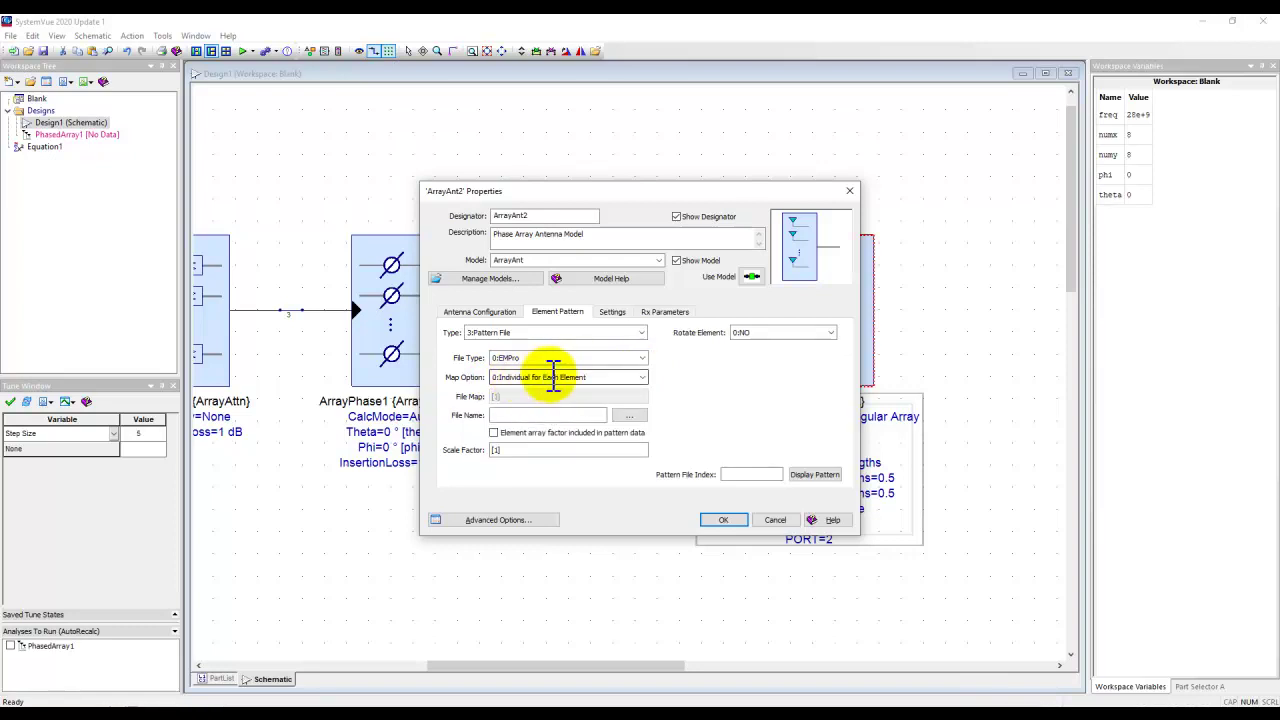
left_click(641, 377)
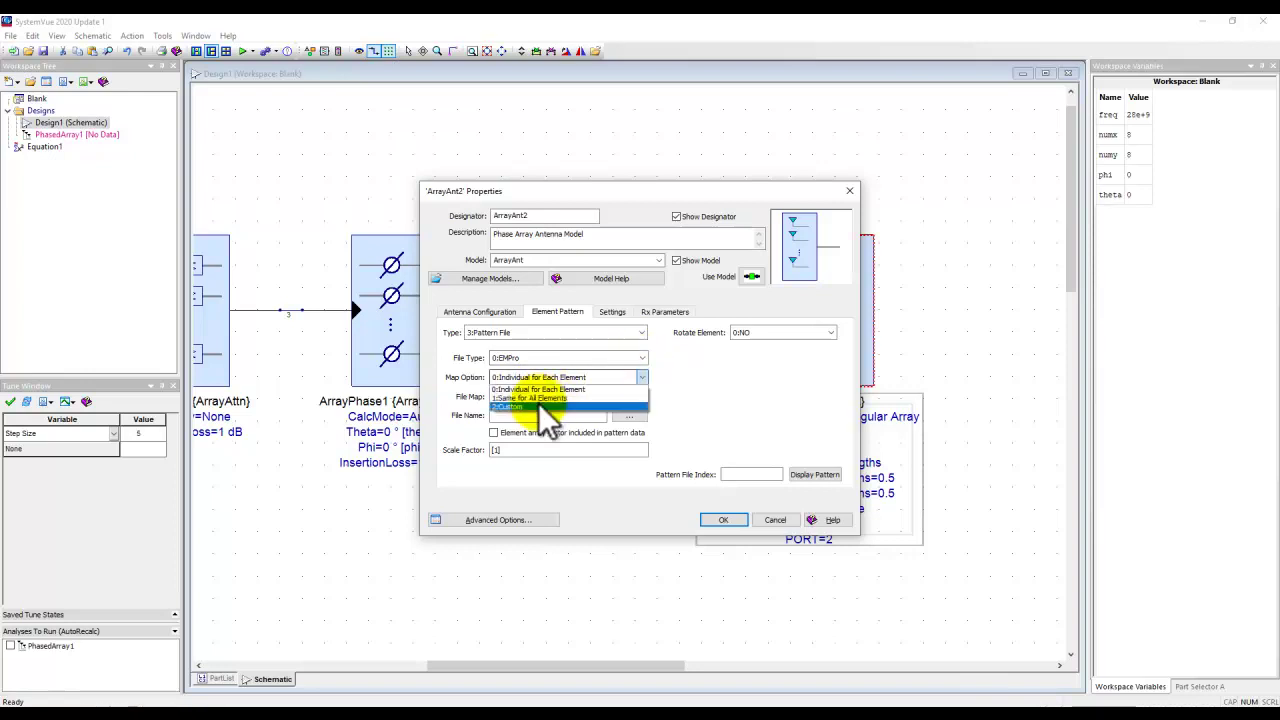
left_click(671, 383)
- Try the Pattern Data element pattern type and restore the type to Isotropic
left_click(643, 332)
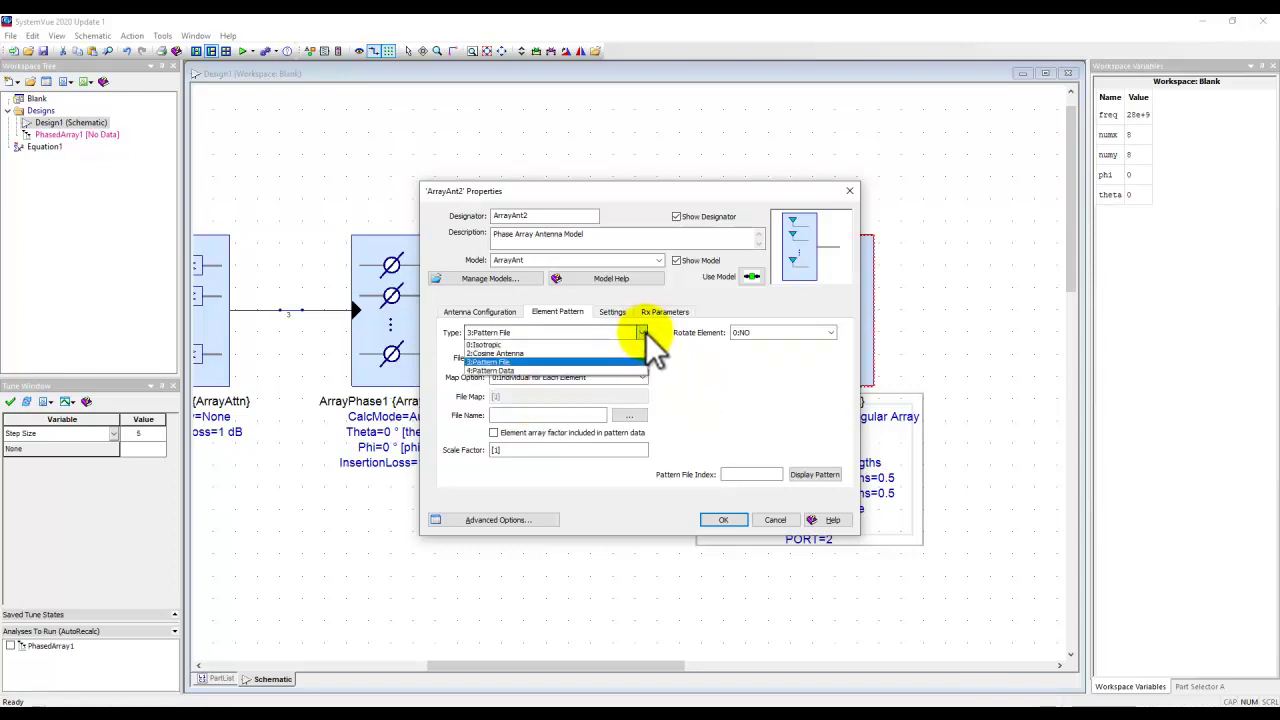
left_click(500, 370)
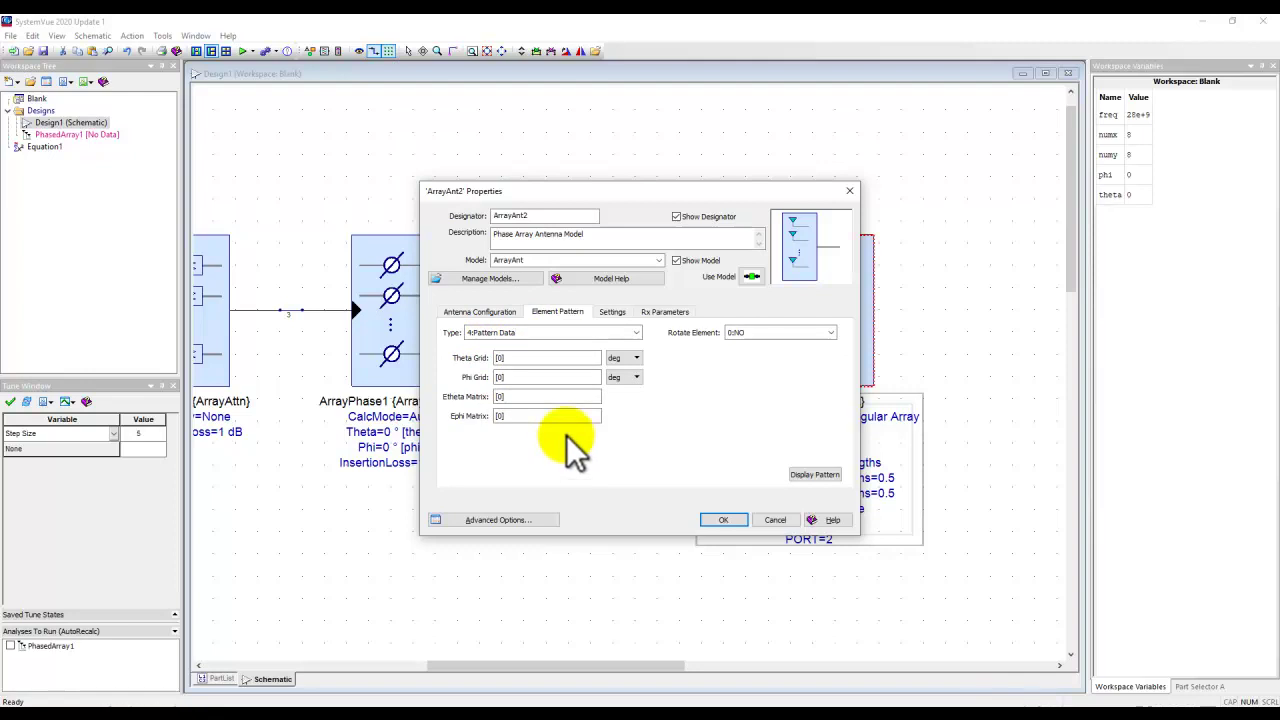
left_click(636, 332)
left_click(505, 345)
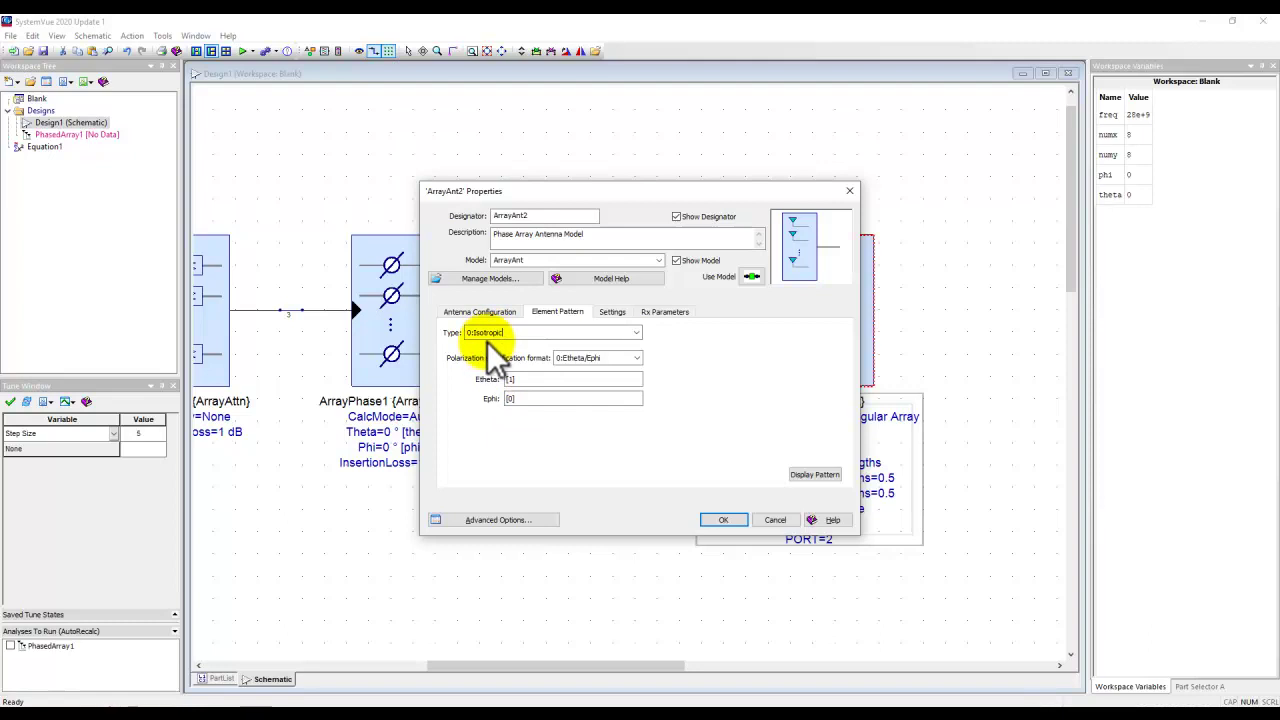
- Review the active loading options in the array antenna's settings
left_click(613, 312)
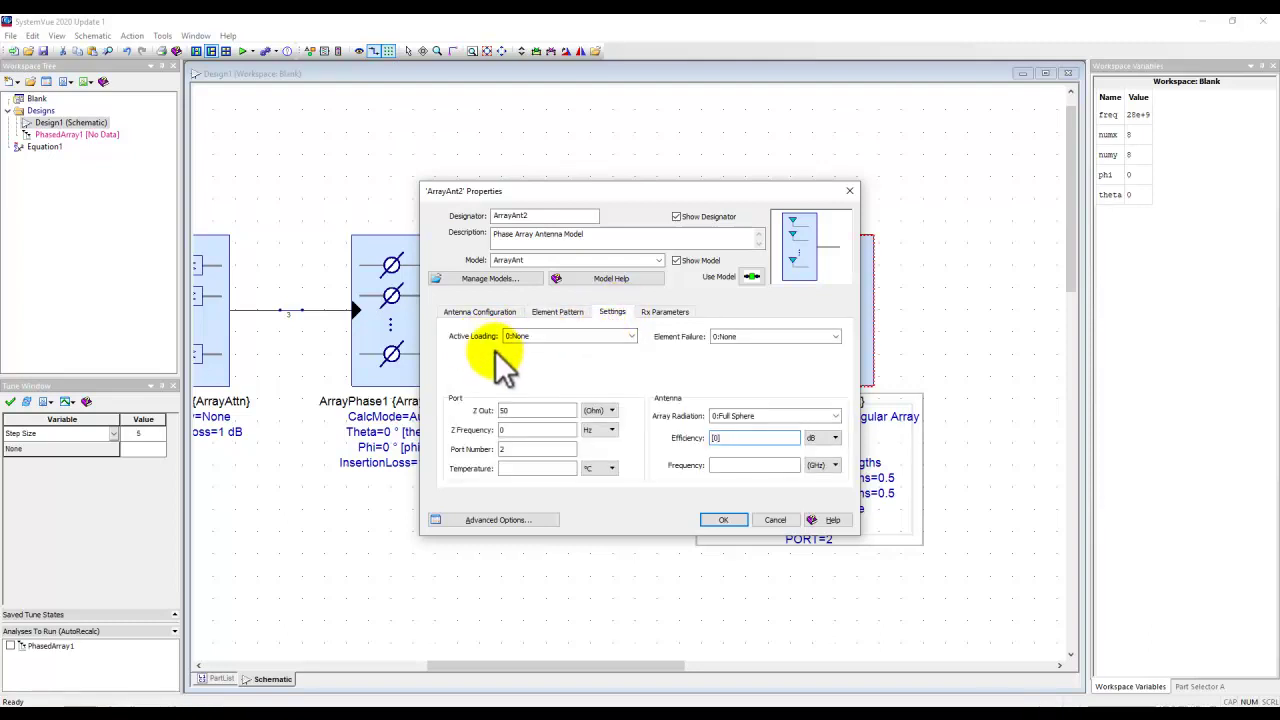
left_click(632, 336)
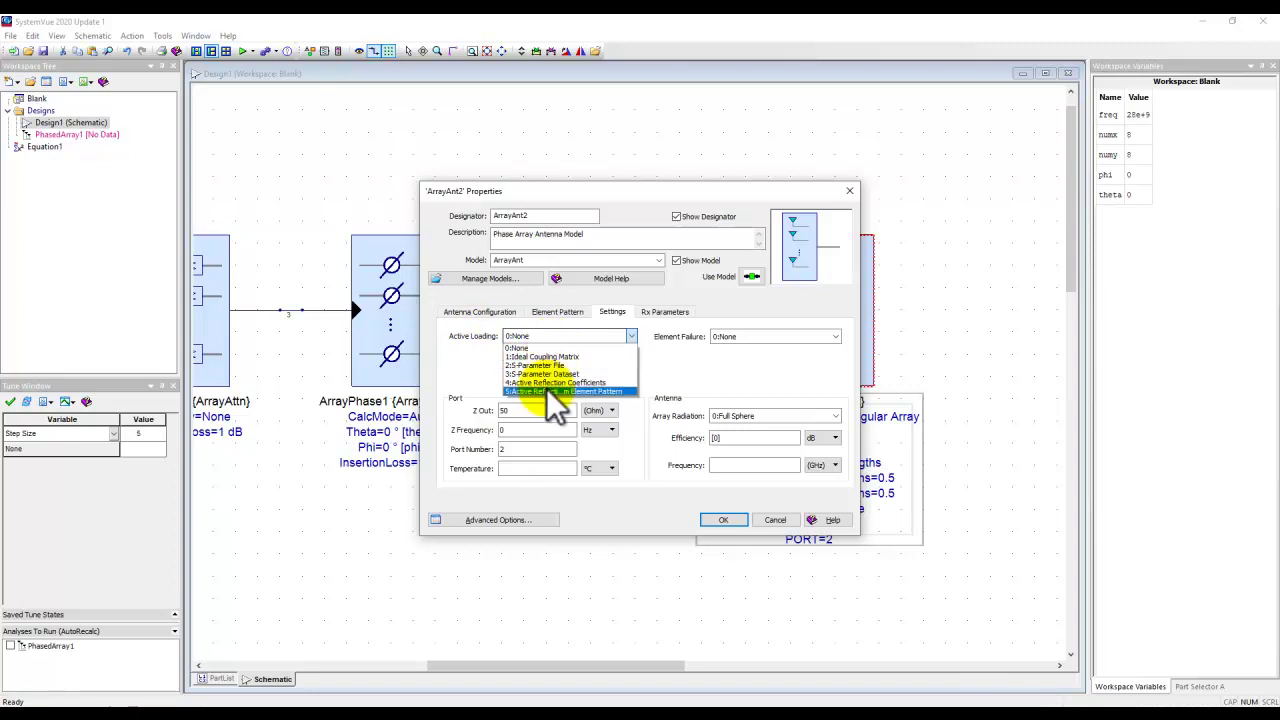
left_click(683, 377)
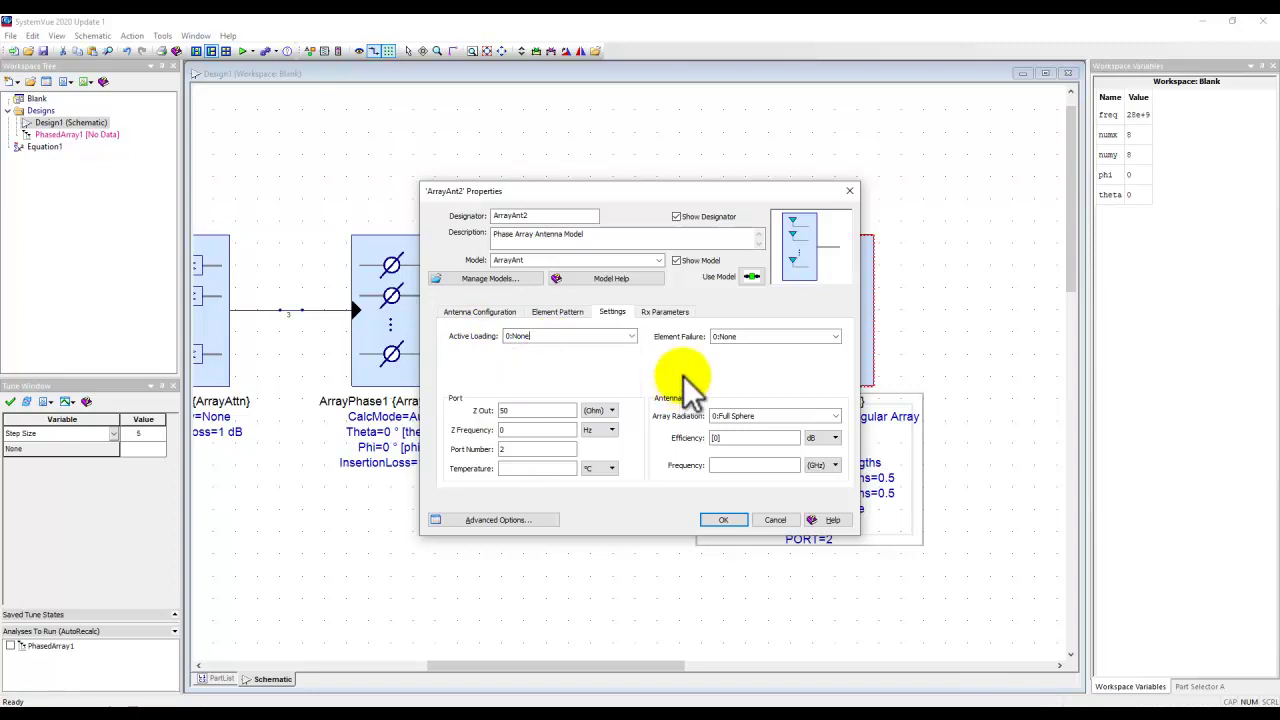
- Try Custom Failure as the antenna's element failure mode and restore it to None
left_click(834, 338)
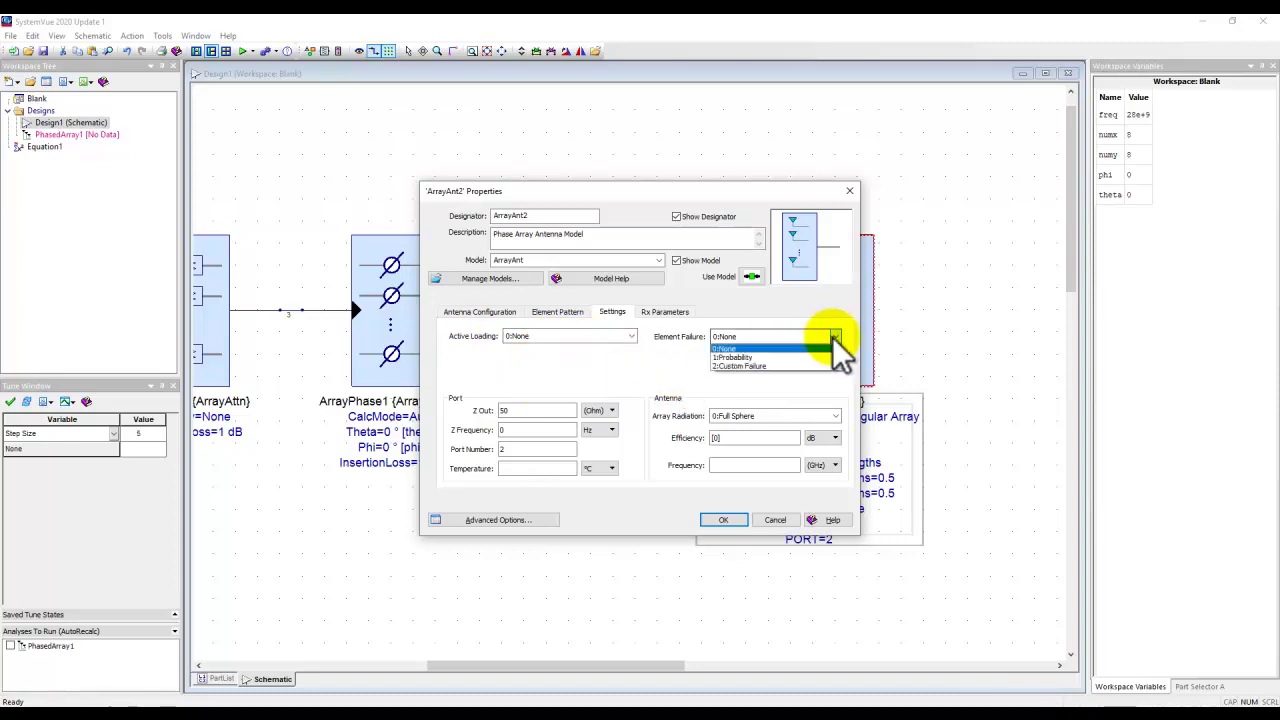
left_click(745, 366)
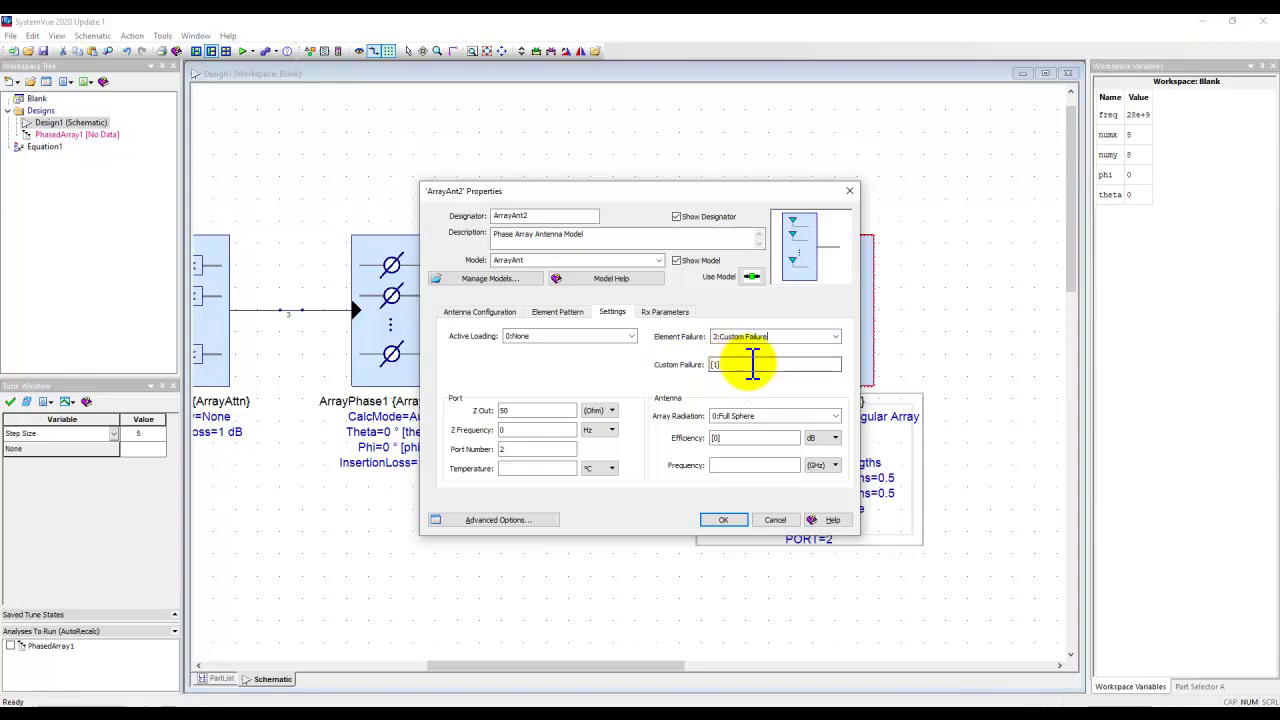
left_click(721, 365)
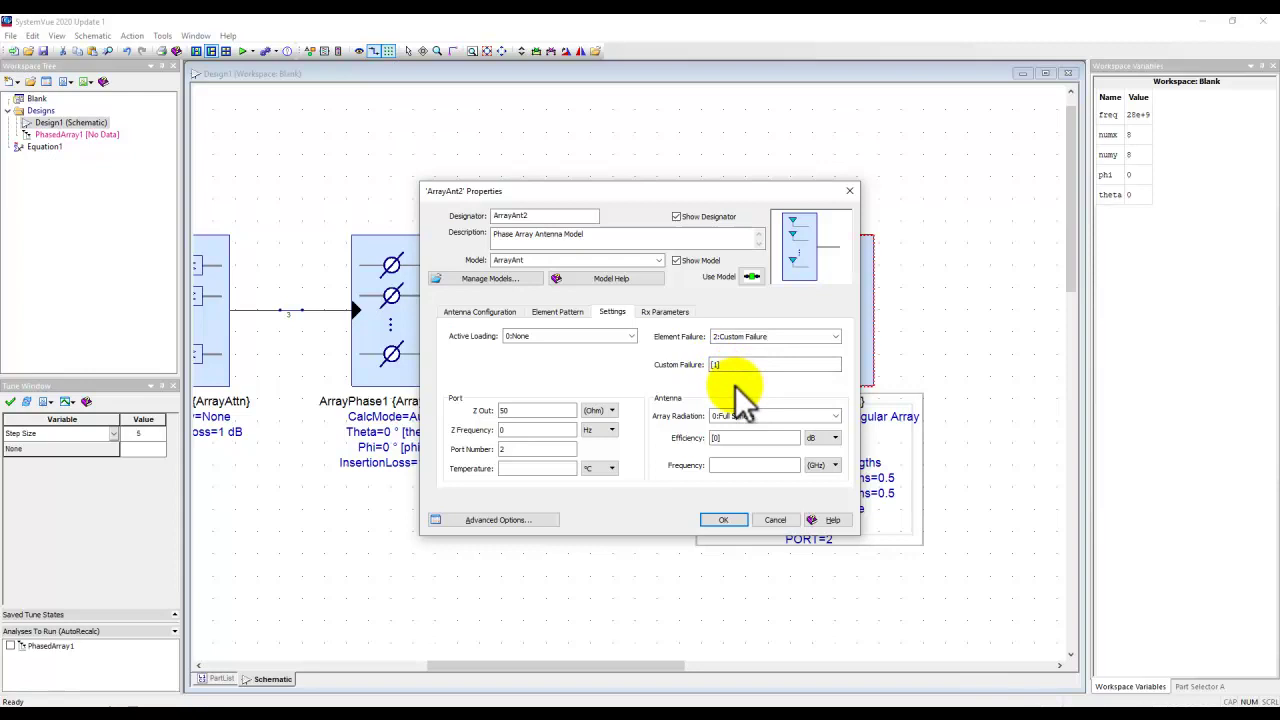
left_click(835, 338)
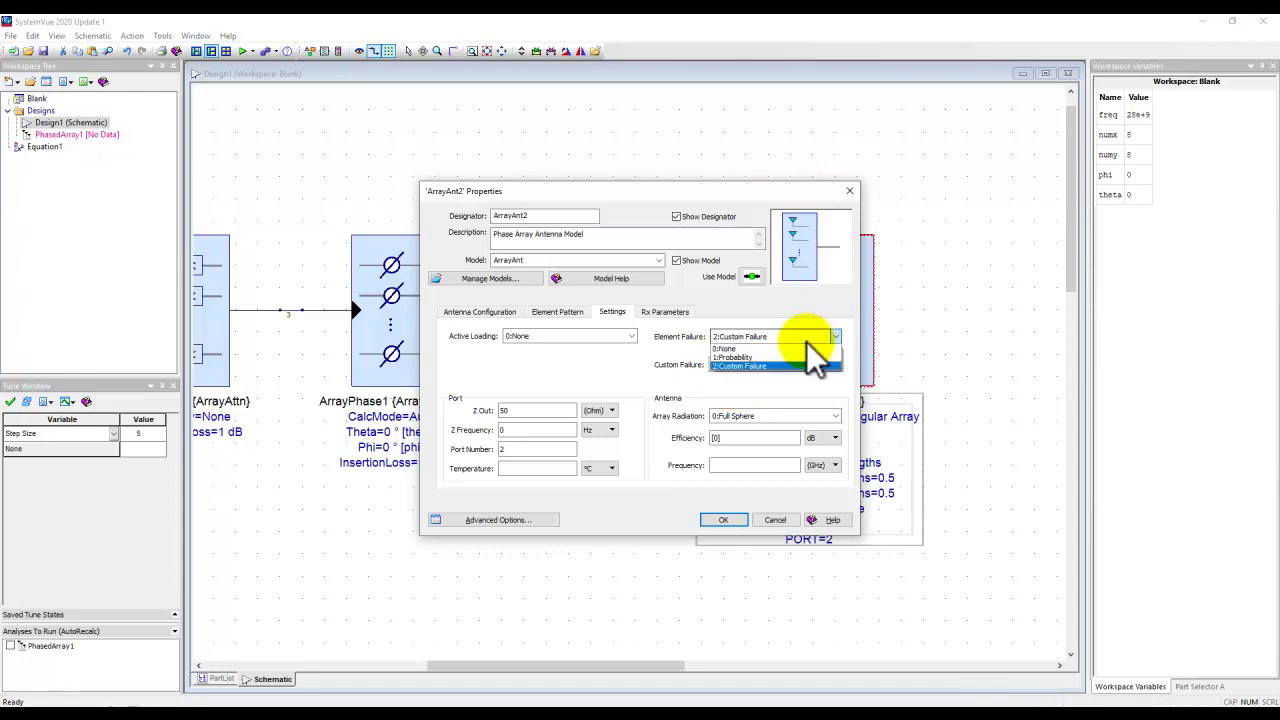
left_click(735, 348)
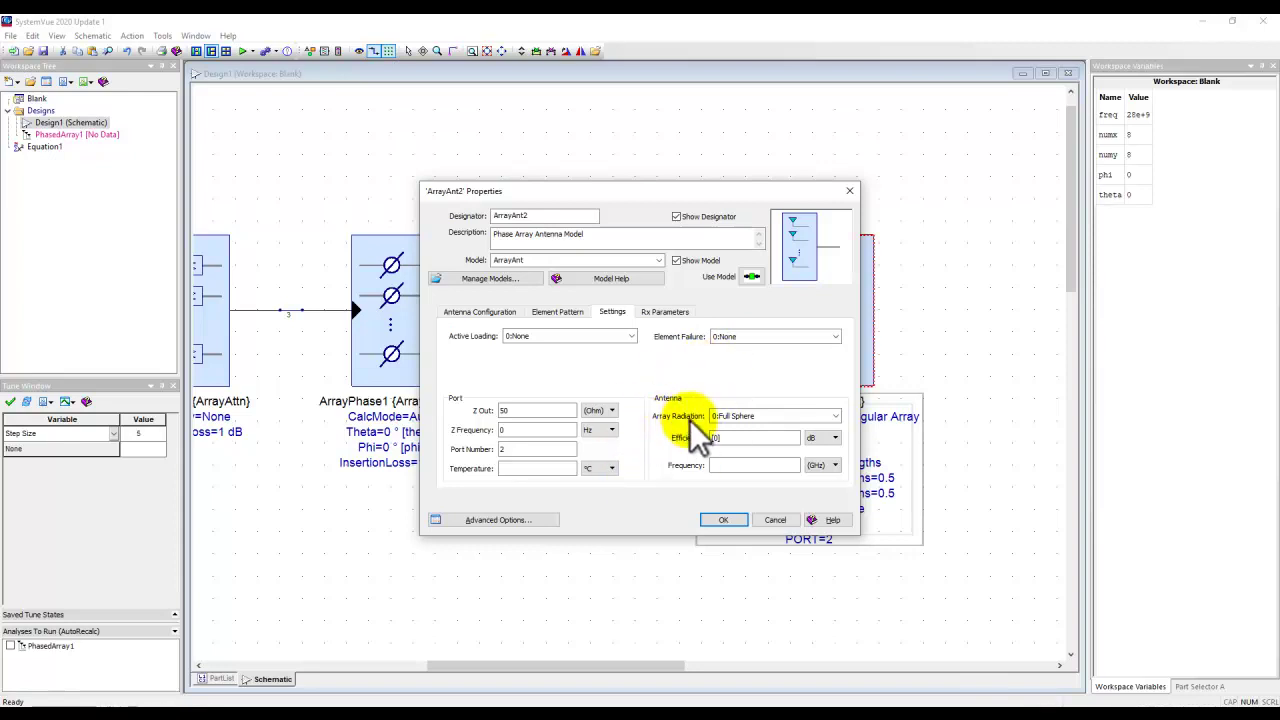
- Set the antenna's array radiation to Upper Hemisphere and return to the antenna configuration settings
left_click(835, 416)
left_click(764, 438)
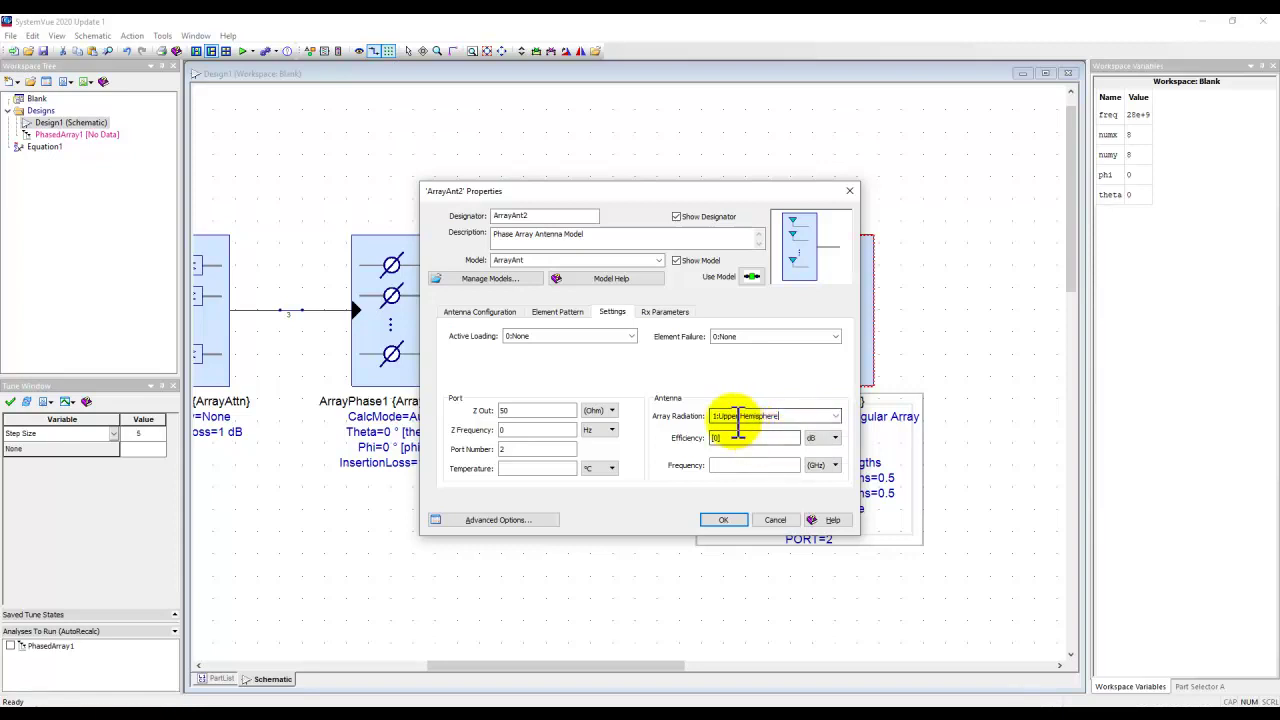
left_click(783, 418)
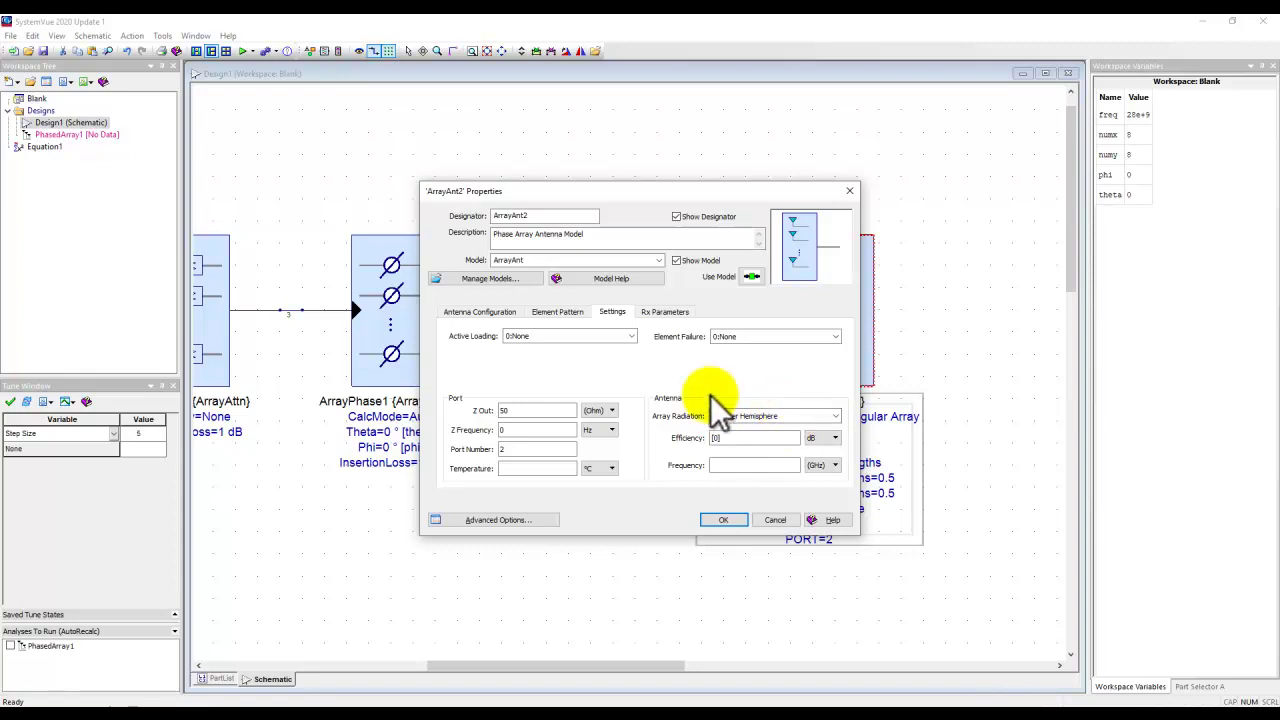
left_click(740, 418)
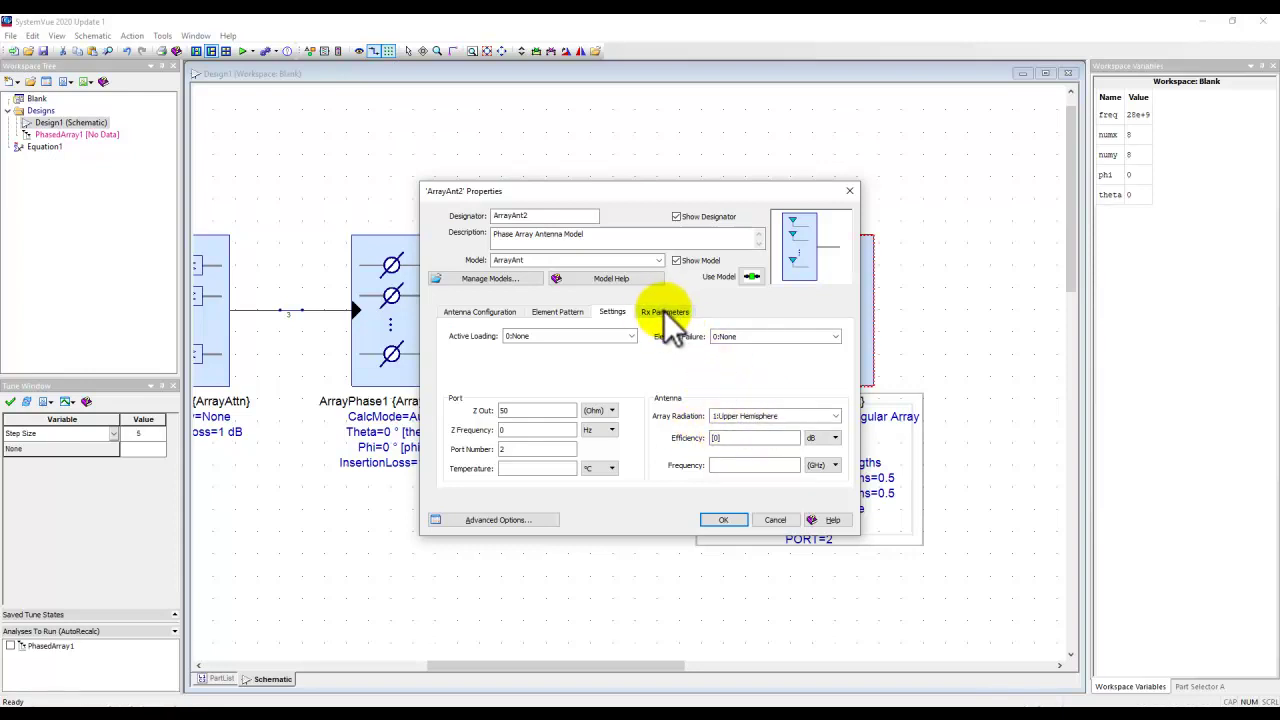
left_click(486, 313)
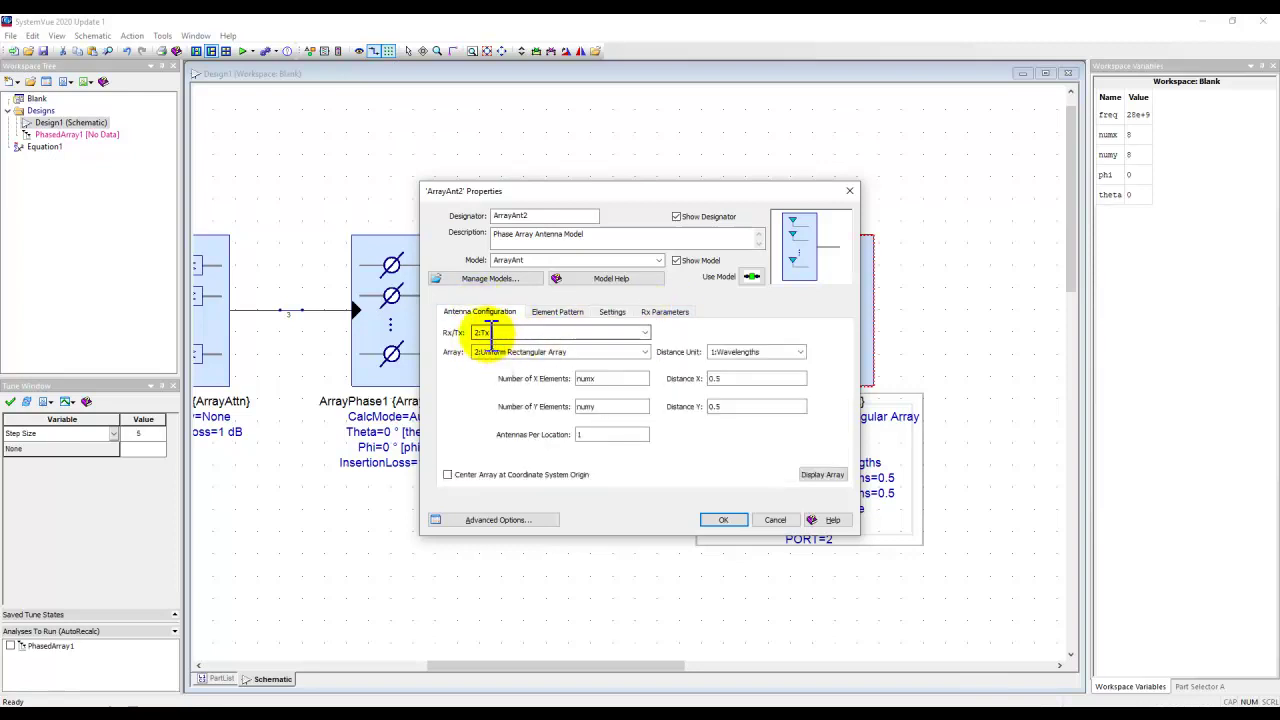
- Review the array antenna's receive parameters, including the available sky temperature modes, keeping the mode at Constant
left_click(676, 325)
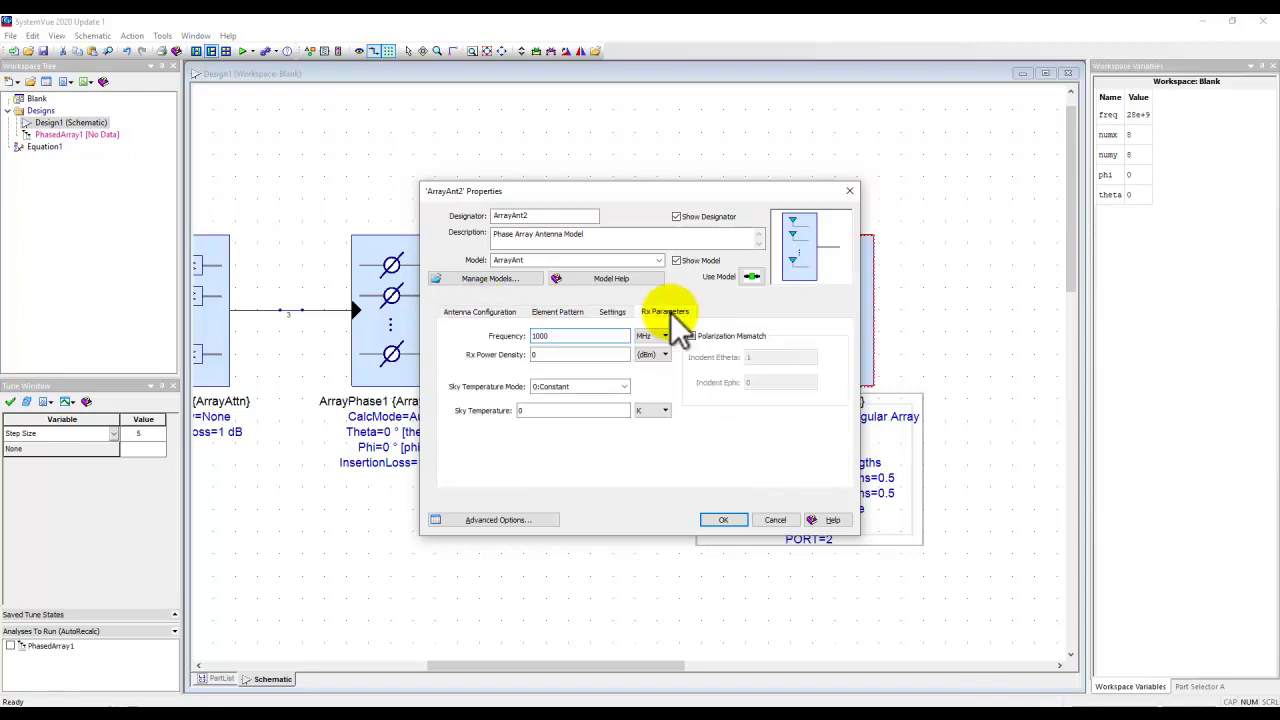
left_click(478, 316)
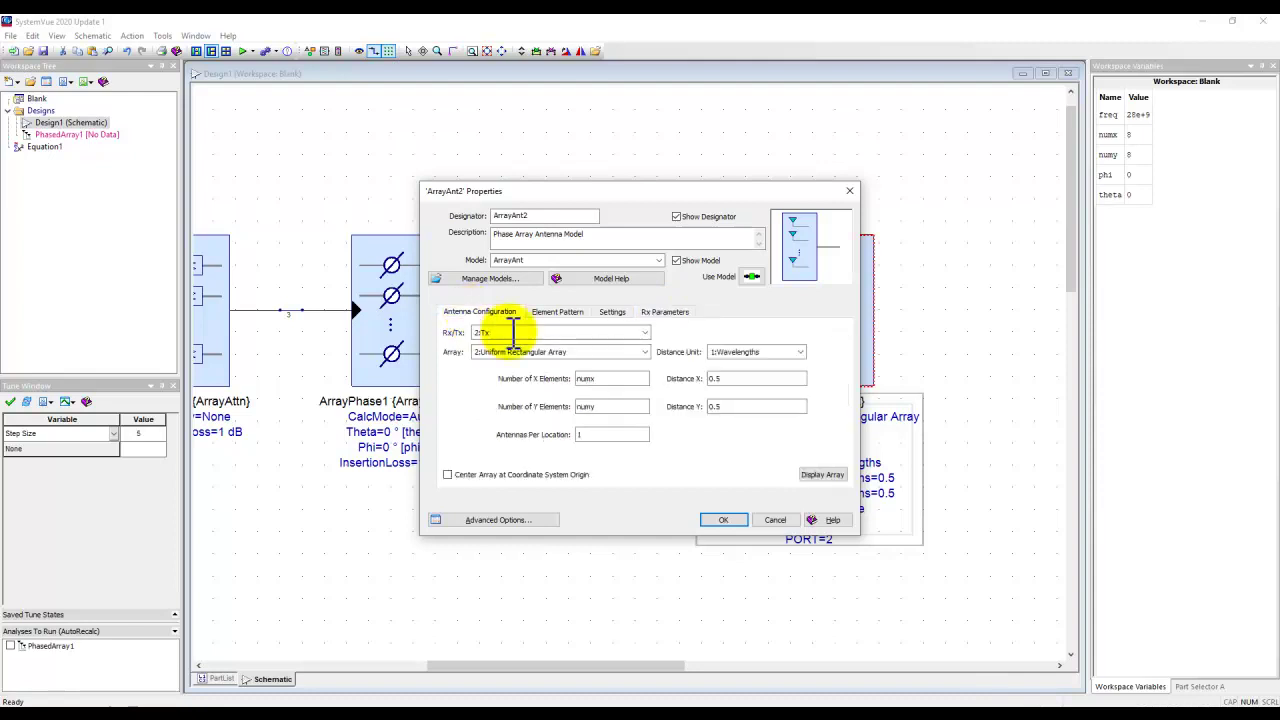
left_click(664, 315)
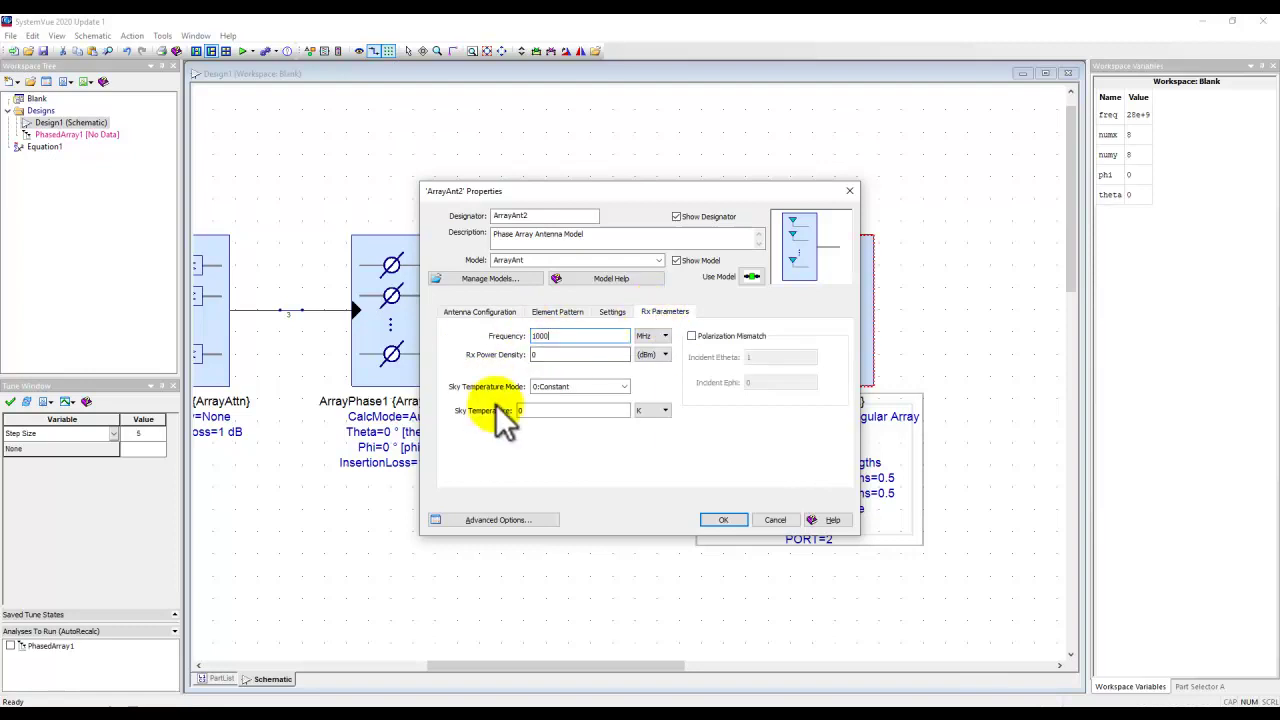
left_click(623, 386)
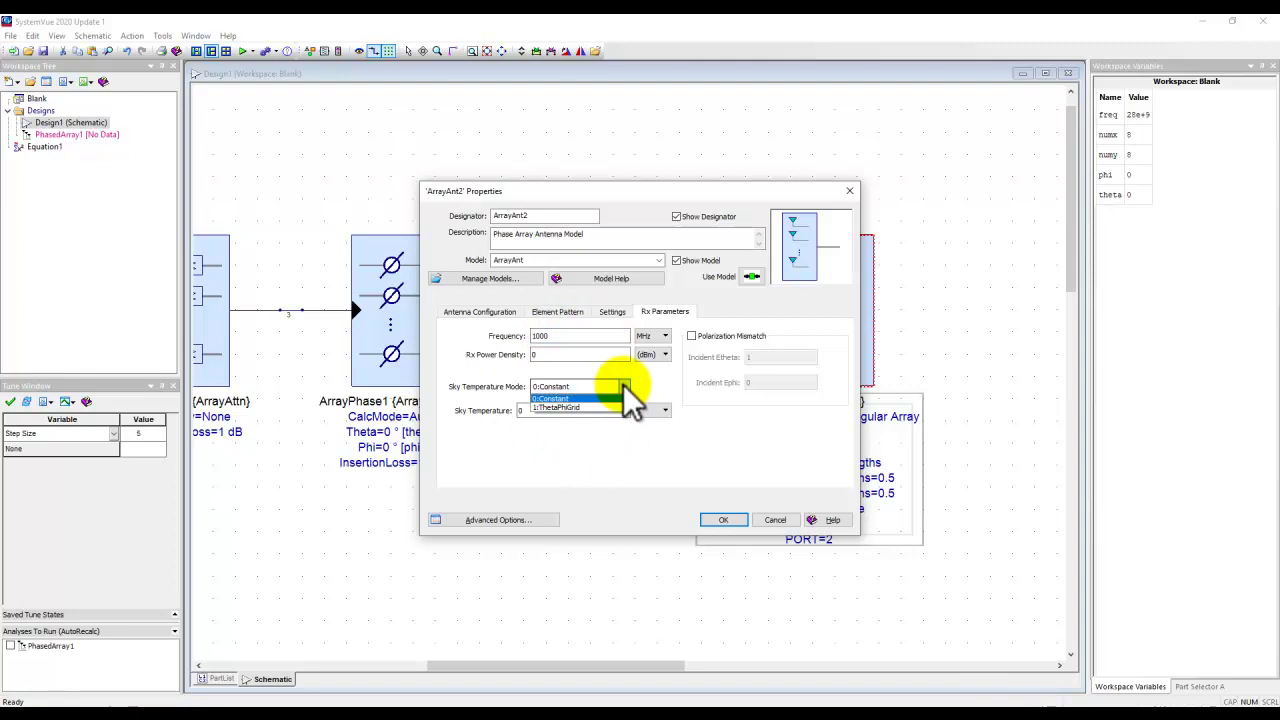
left_click(558, 398)
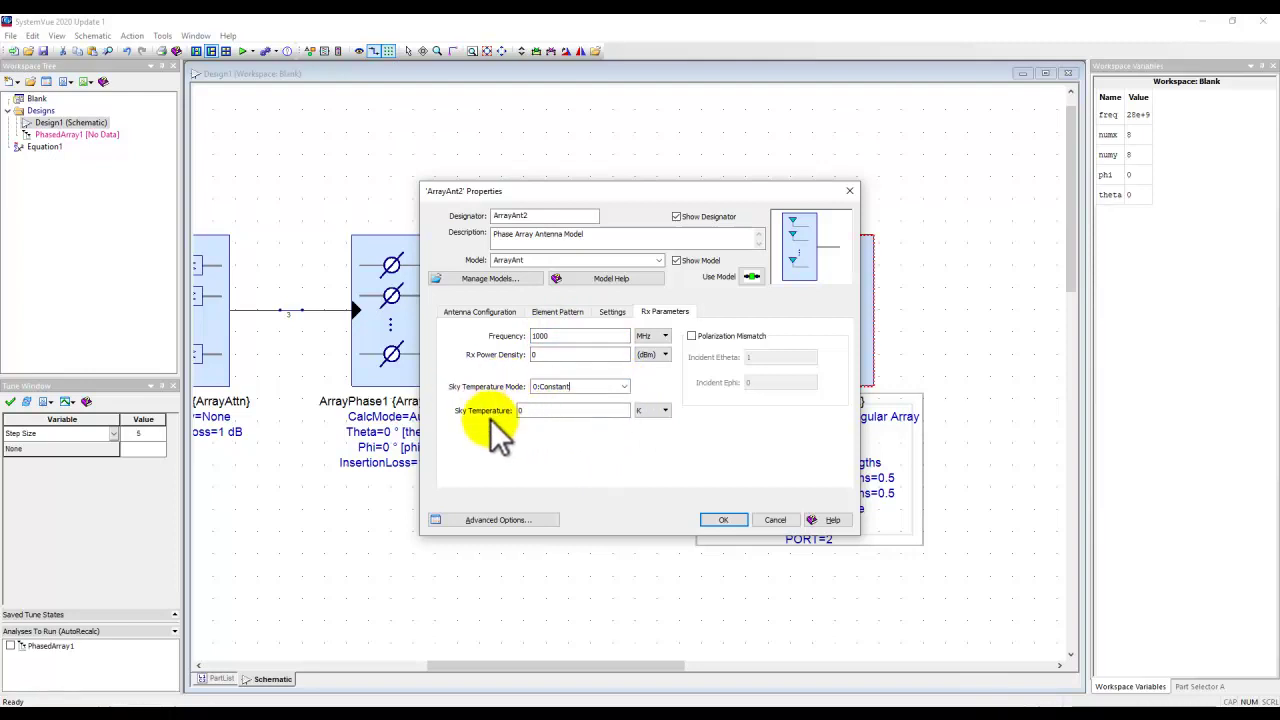
left_click(527, 410)
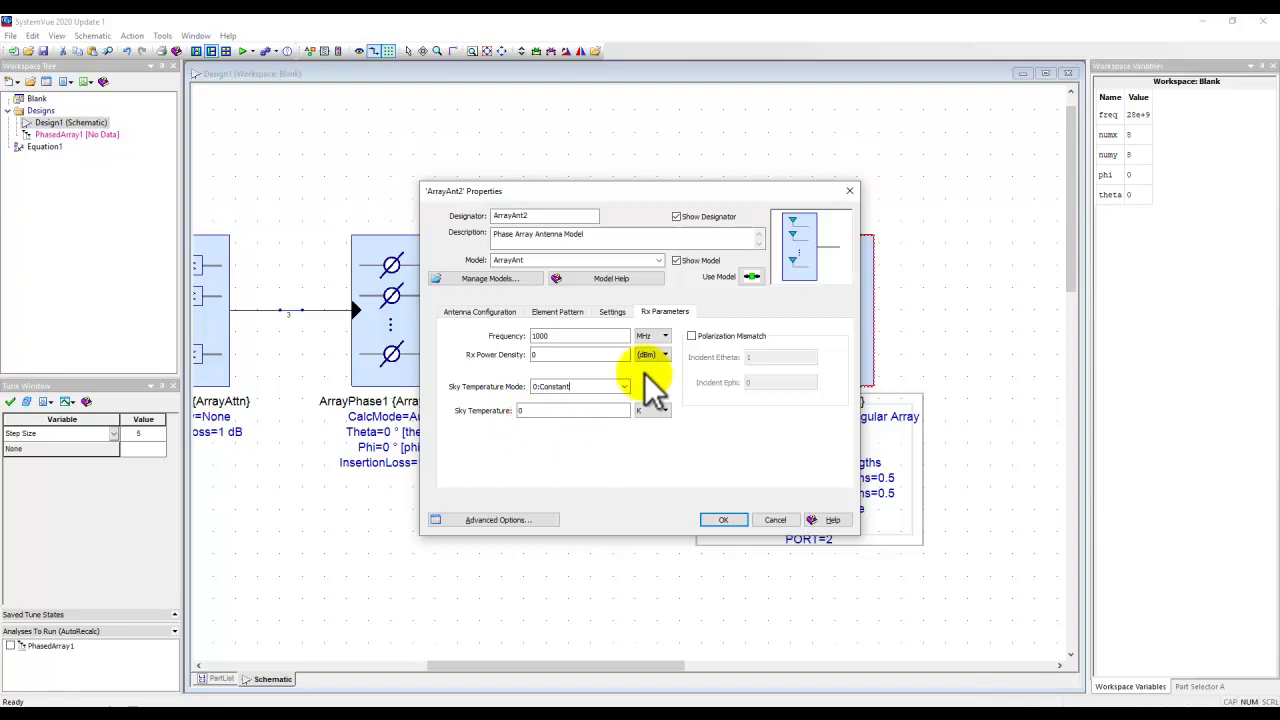
key("shift+Tab")
- Try the antenna's Polarization Mismatch option, disable it again, and accept the antenna properties
left_click(692, 336)
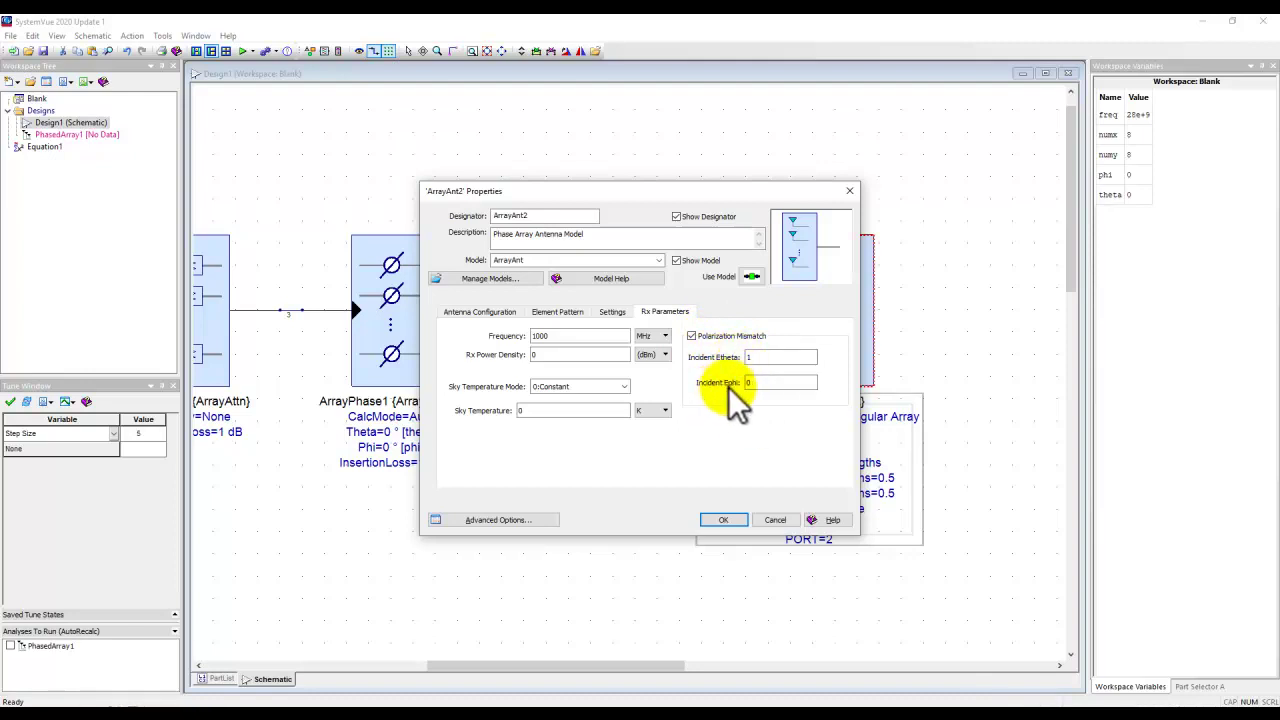
left_click(693, 337)
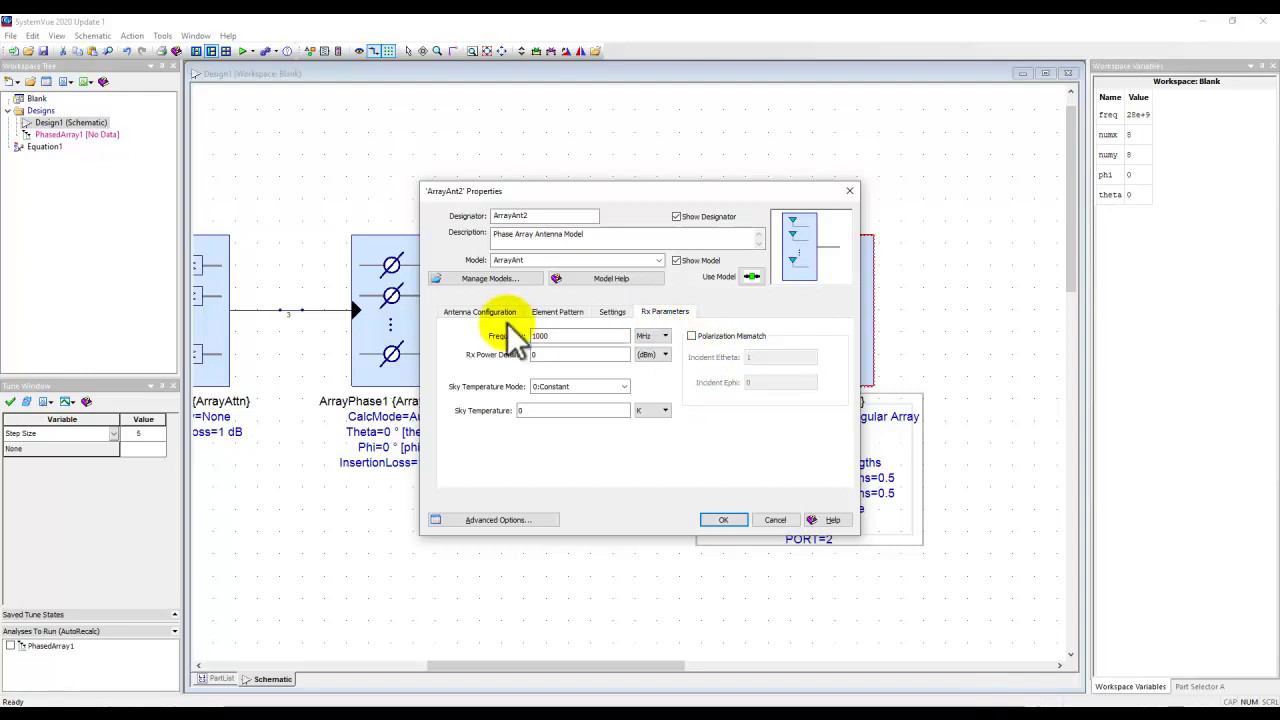
left_click(487, 313)
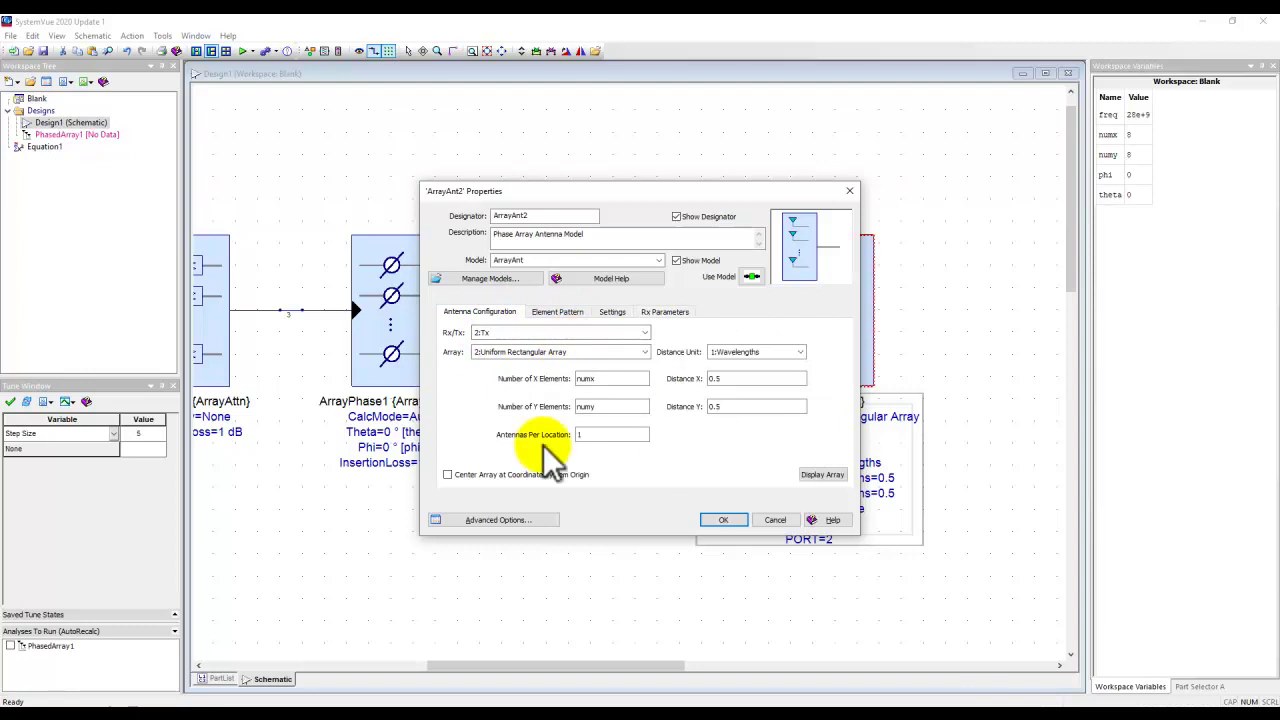
left_click(726, 526)
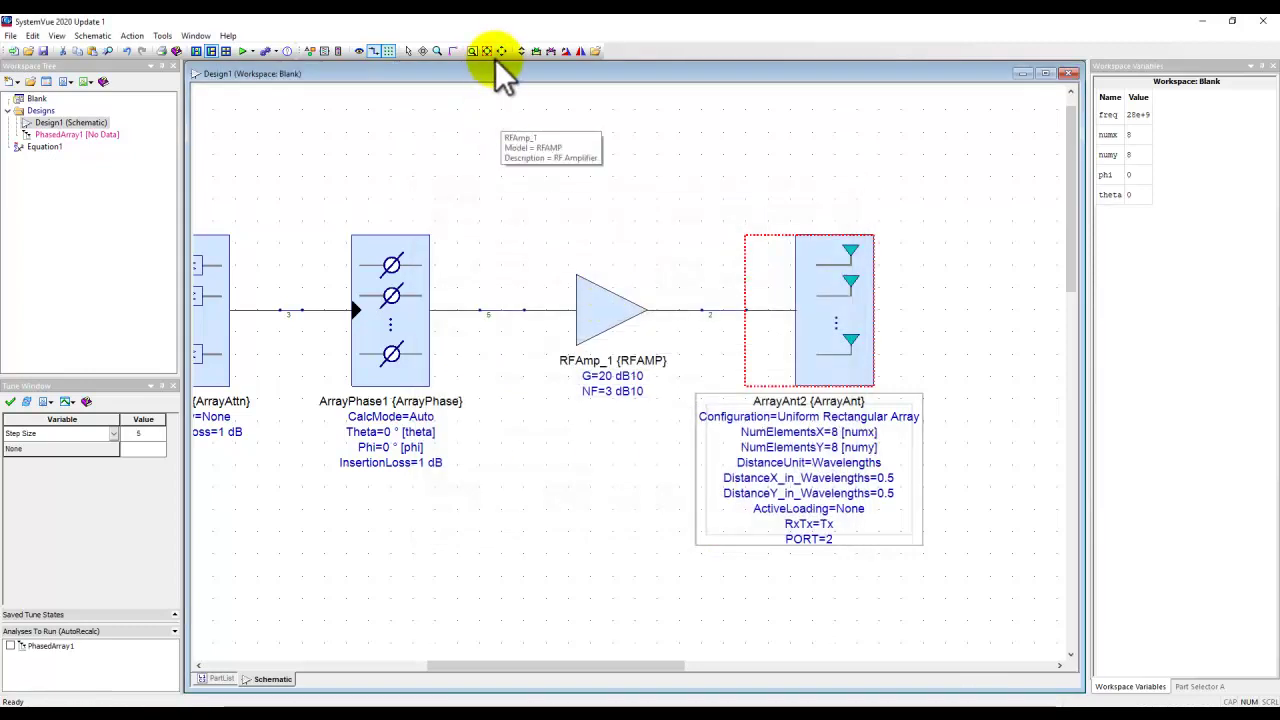
- Open the settings of the PhasedArray1 analysis and choose Design1 as its design
left_click(500, 52)
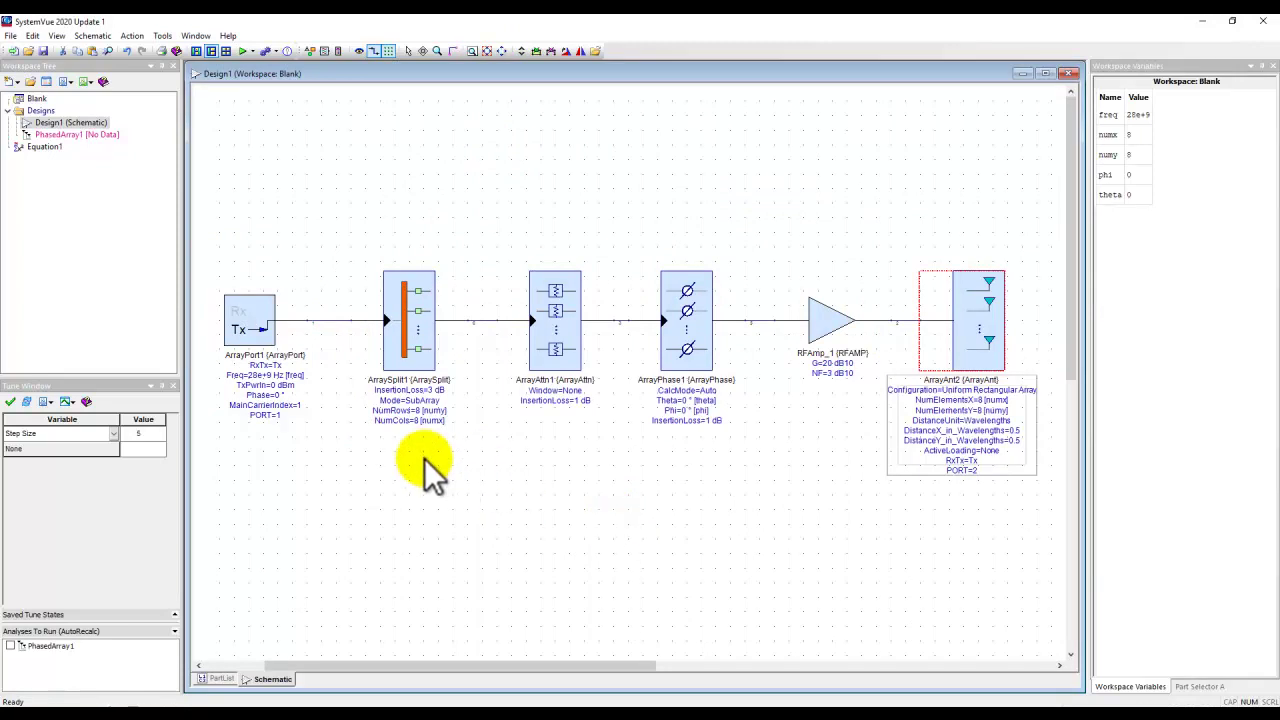
left_click(40, 134)
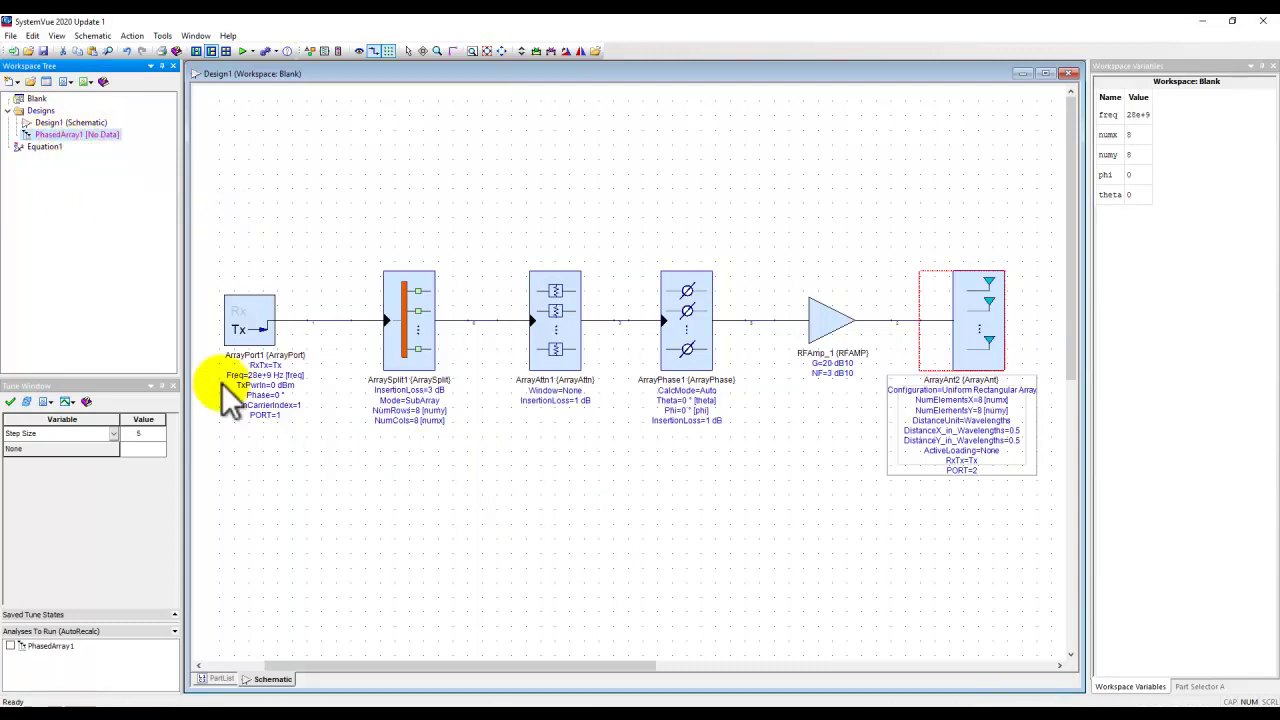
double_click(88, 145)
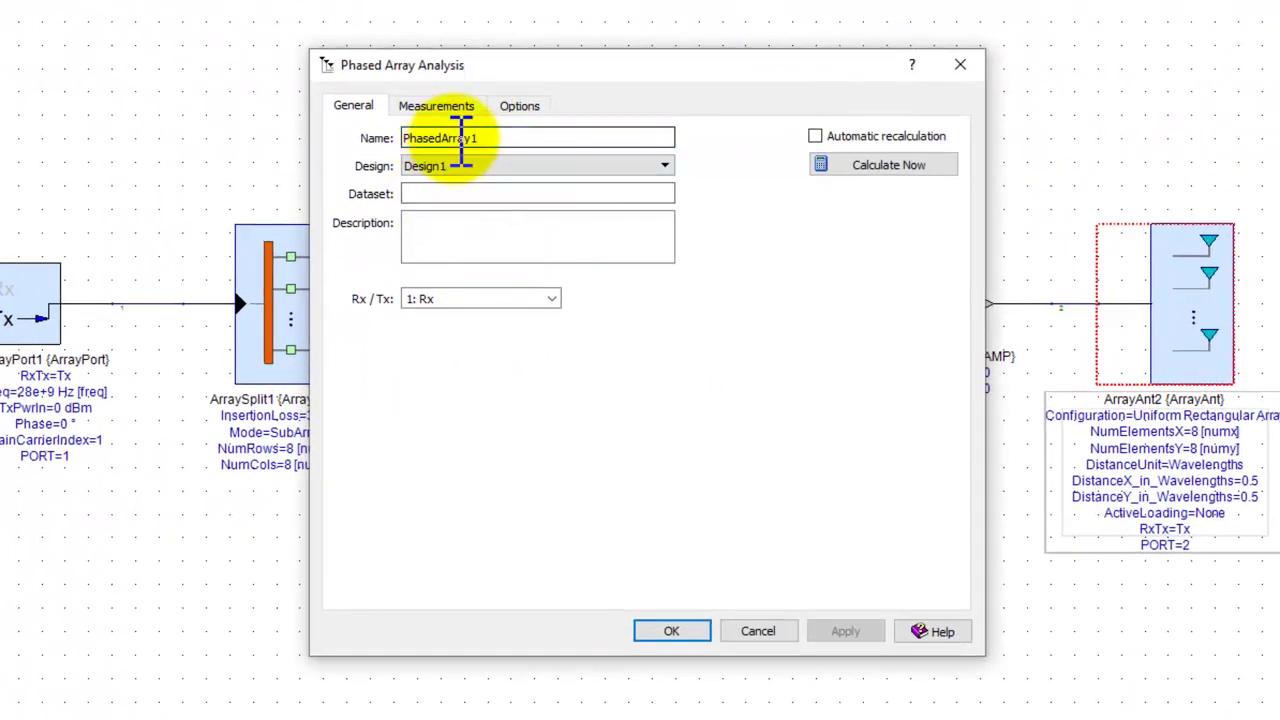
left_click_drag(486, 138, 402, 139)
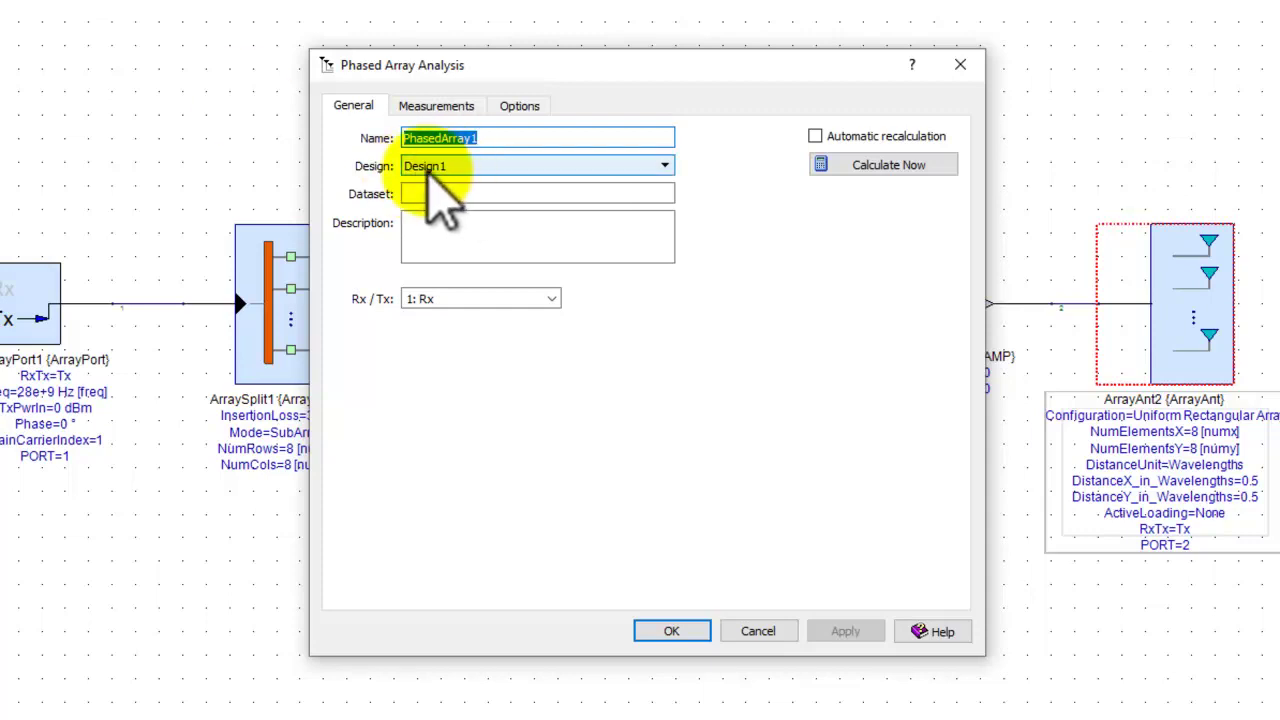
left_click(665, 166)
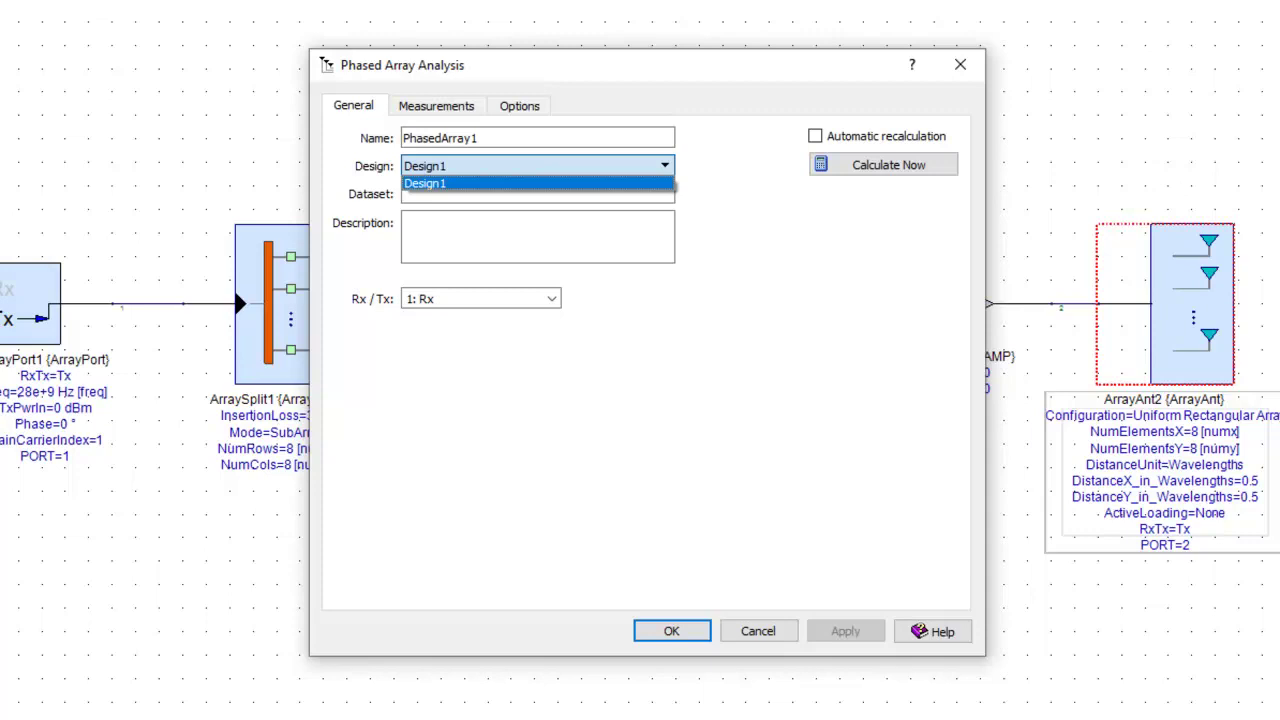
left_click(424, 183)
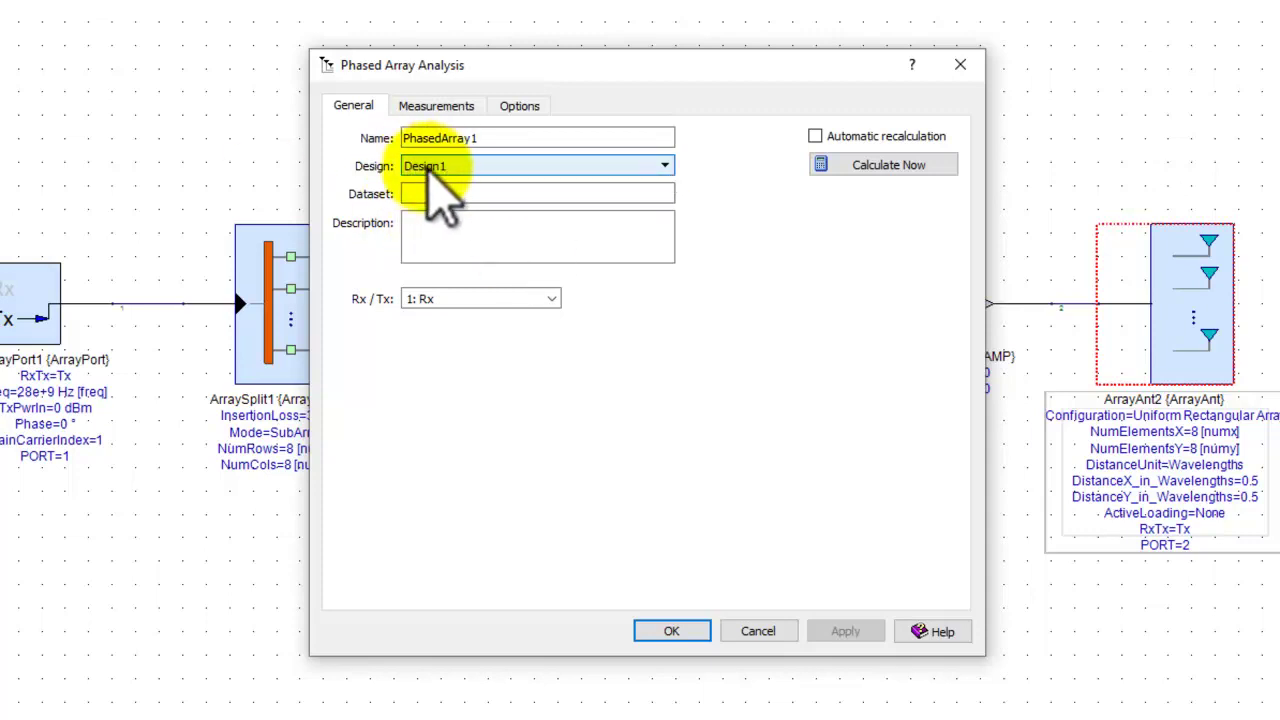
left_click(510, 250)
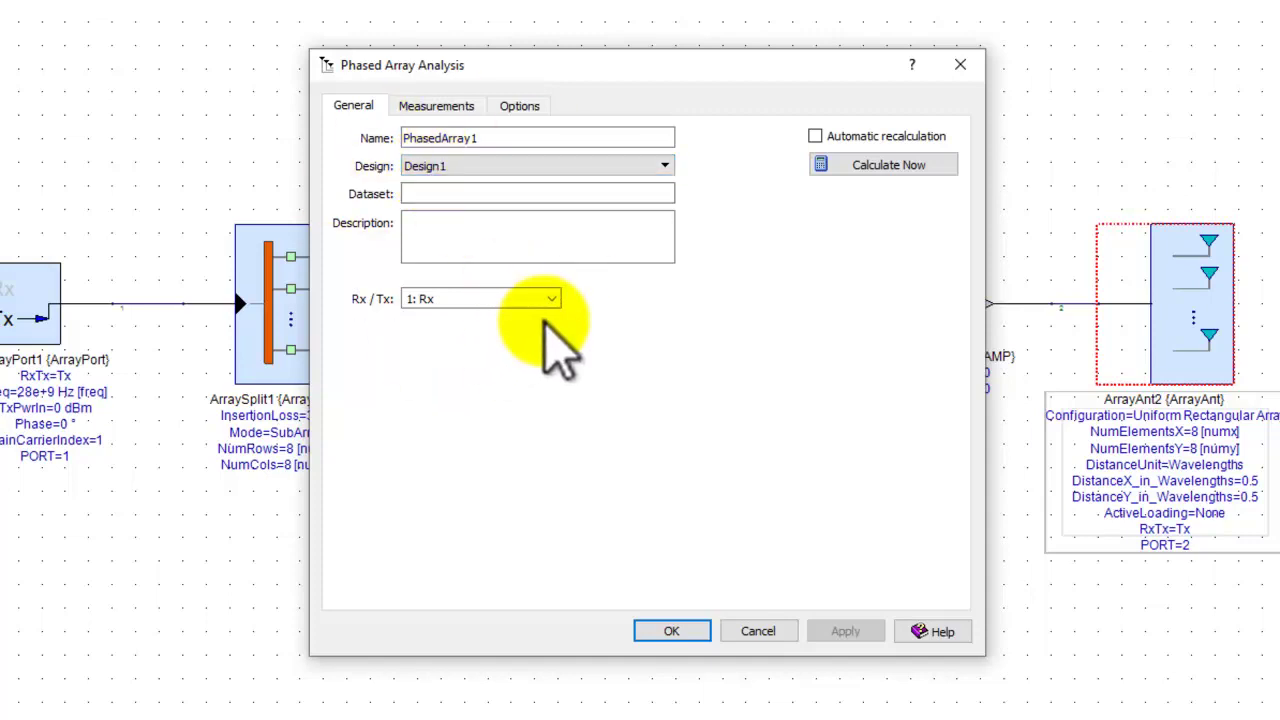
- Name the analysis dataset PhArray_Data and set the analysis direction to Tx
left_click(429, 194)
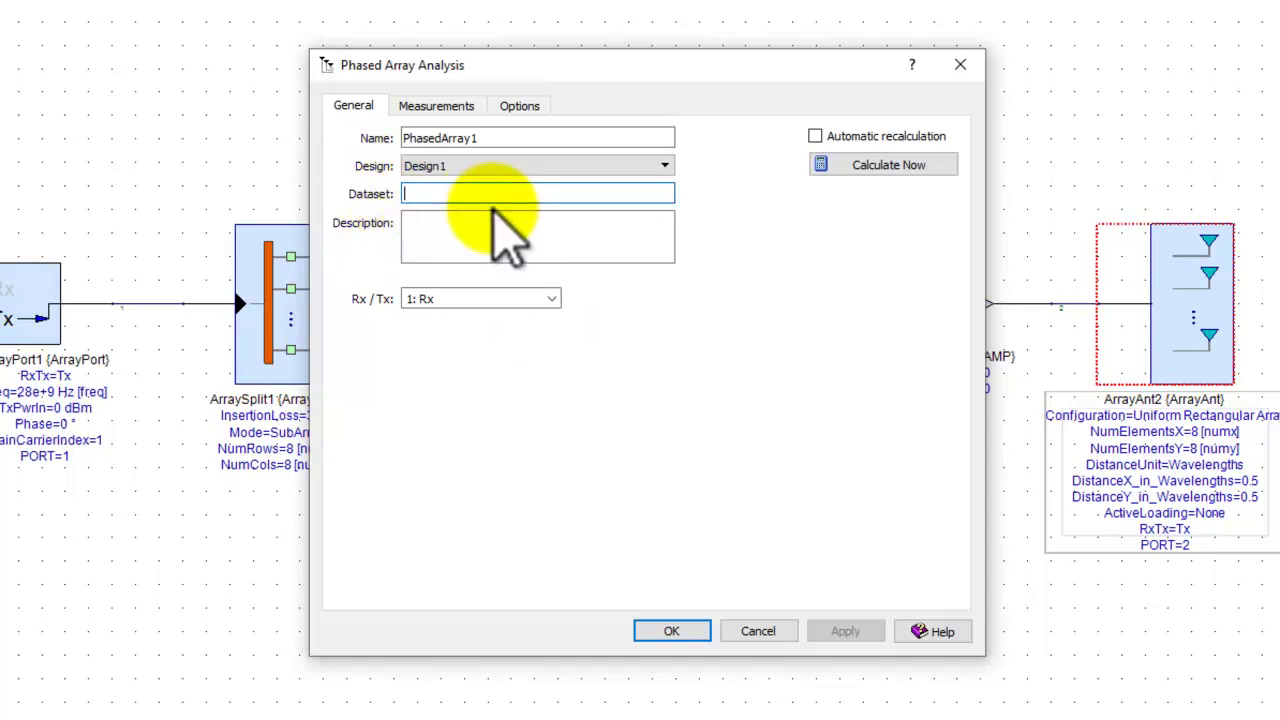
type("Phased")
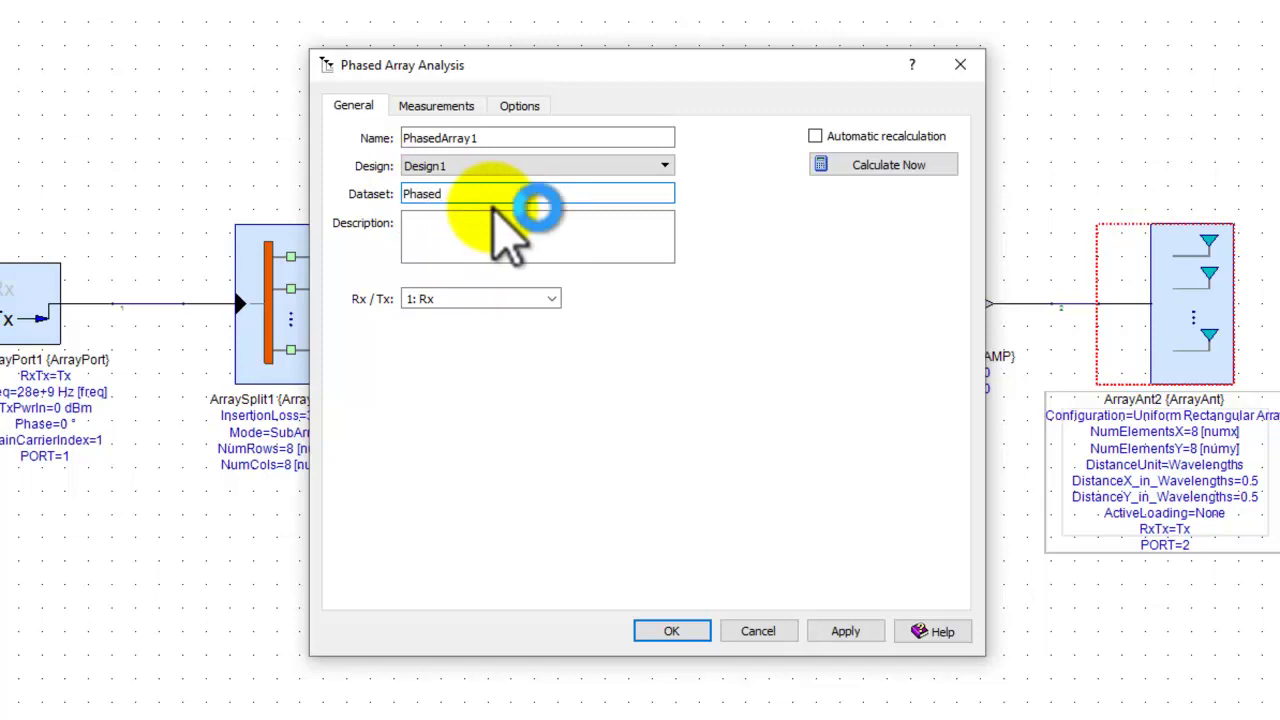
type("Array_Data")
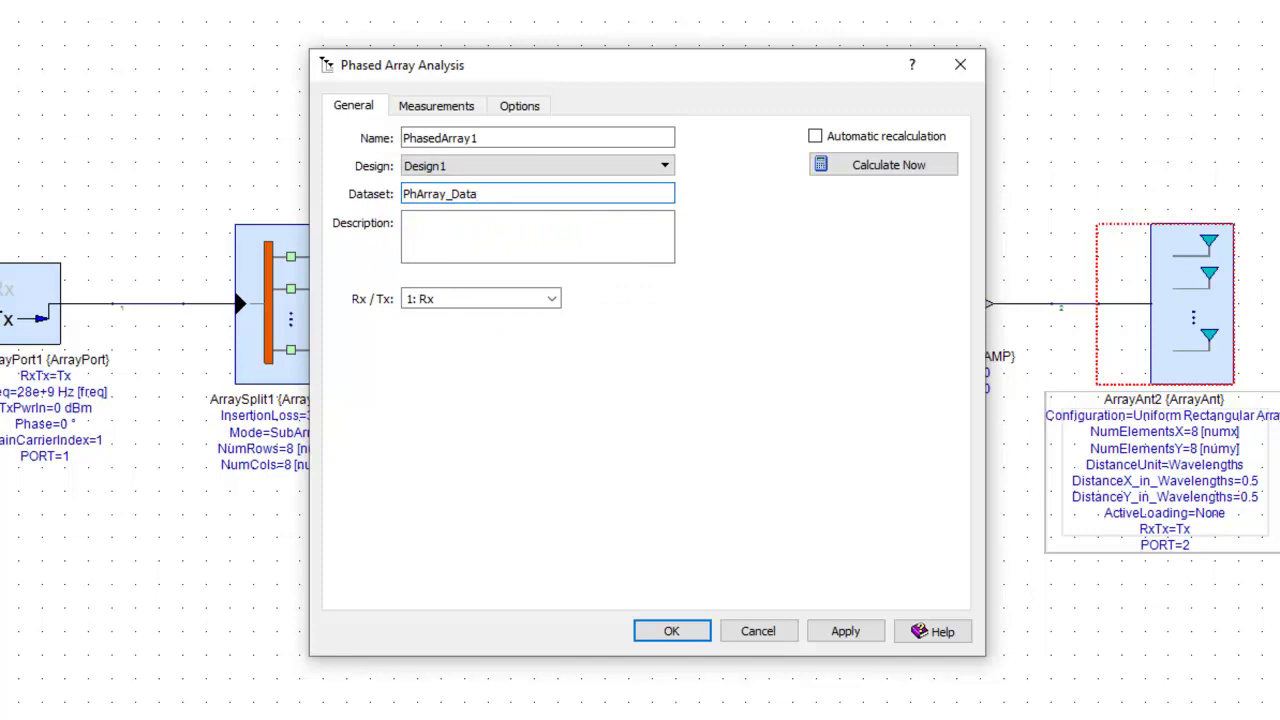
left_click(552, 298)
left_click(434, 330)
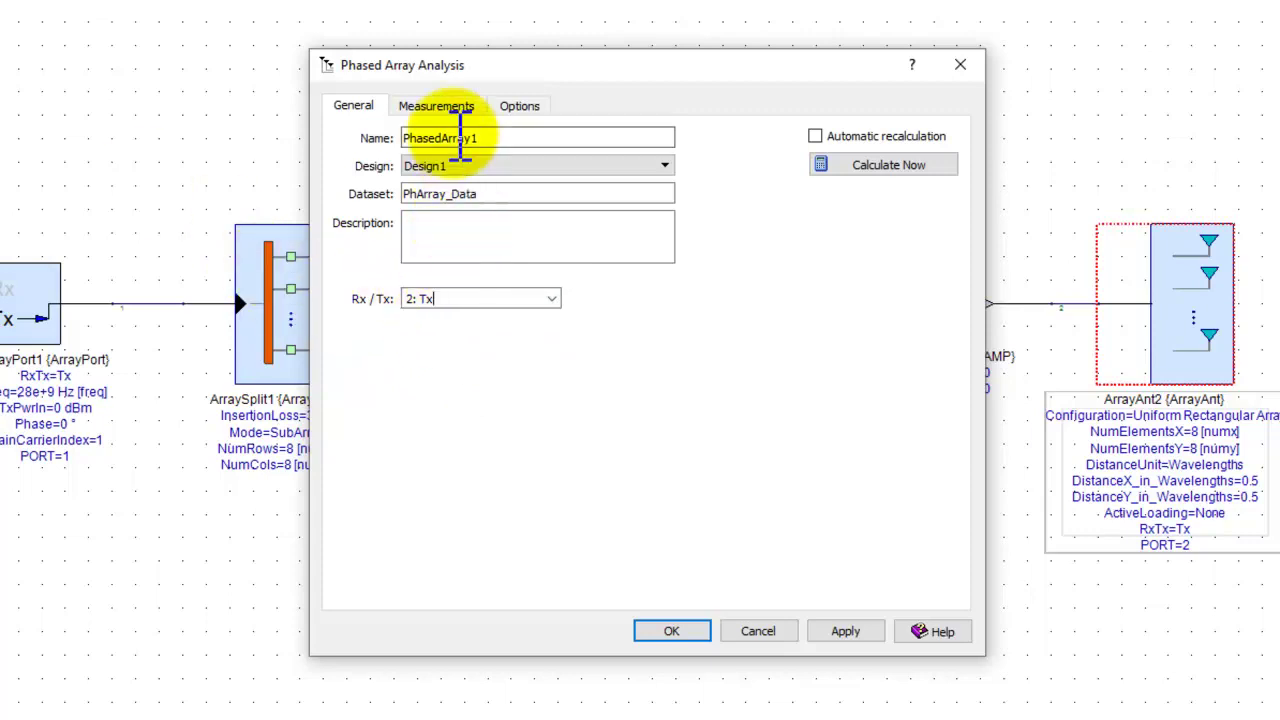
- Set the measurement angles to the variables theta and phi, and enable beam measurements
left_click(436, 106)
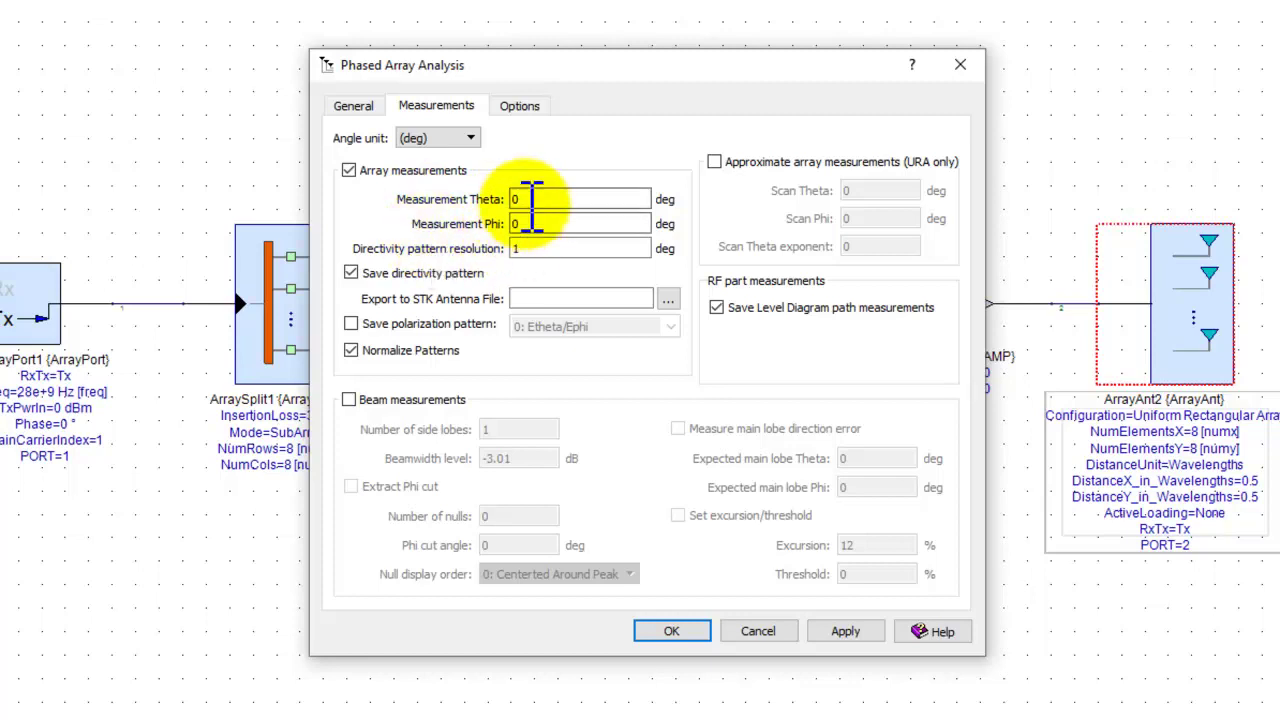
left_click_drag(537, 200, 503, 194)
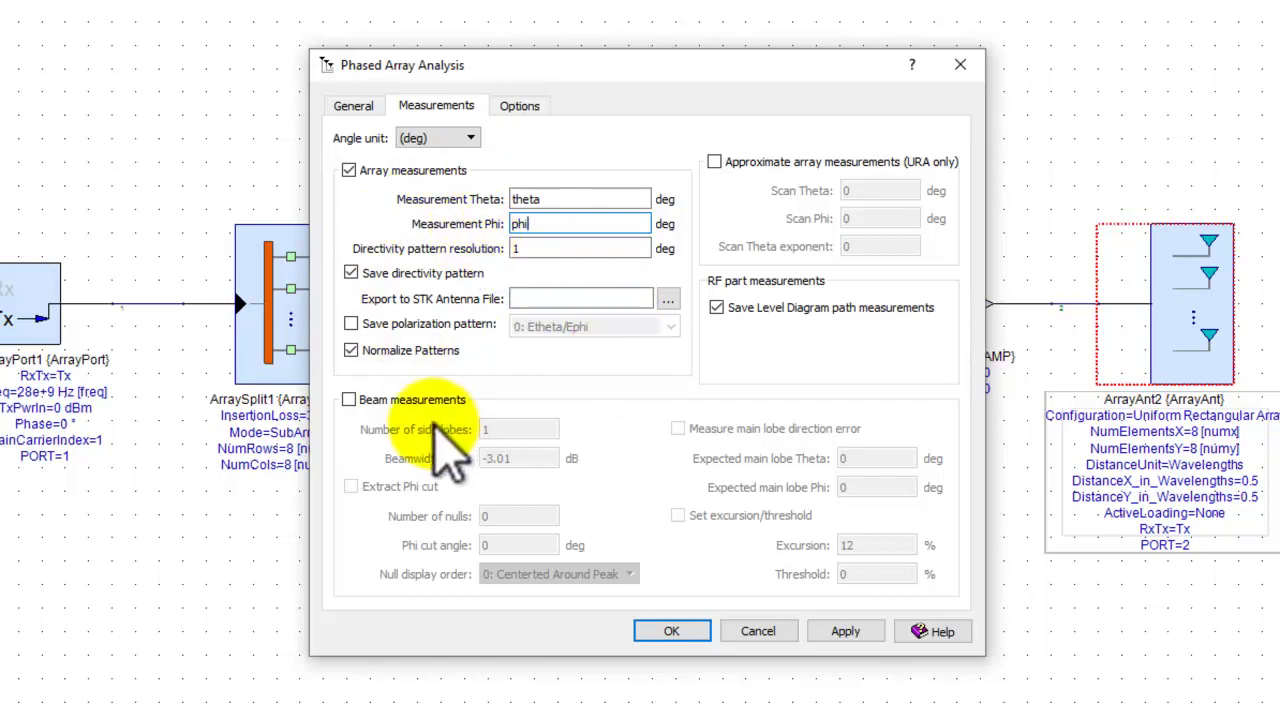
left_click(348, 400)
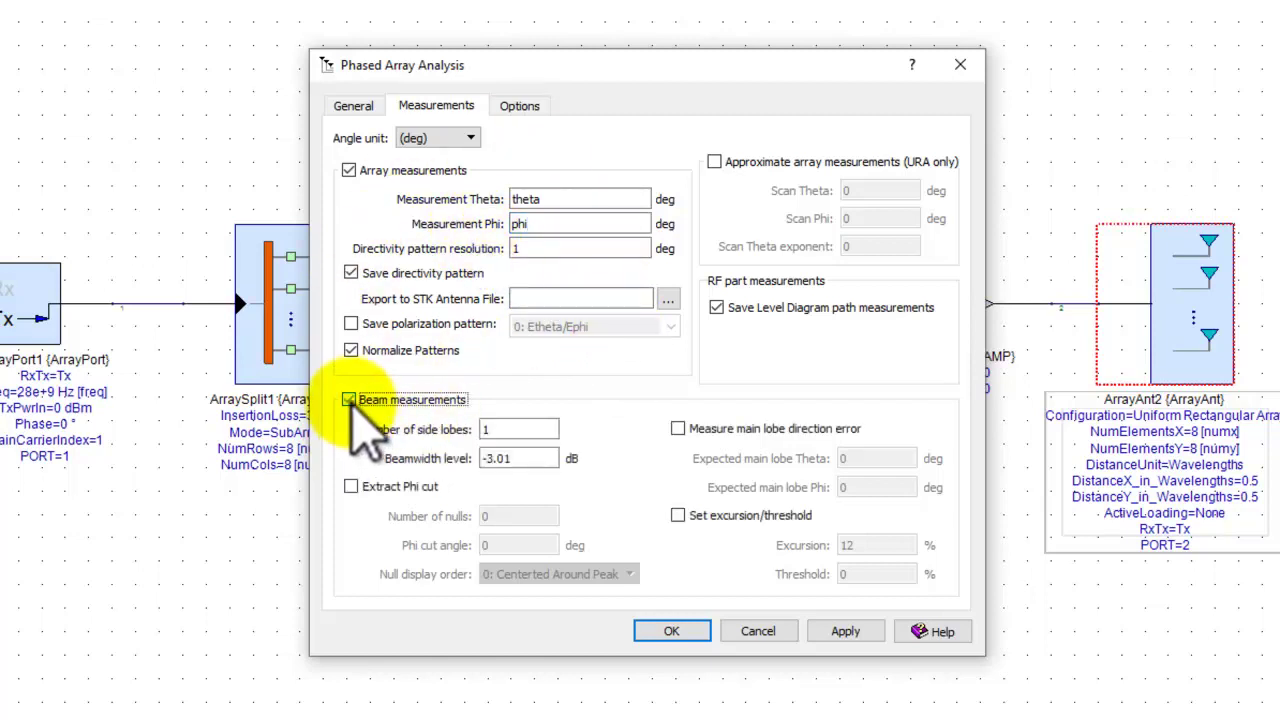
left_click(515, 457)
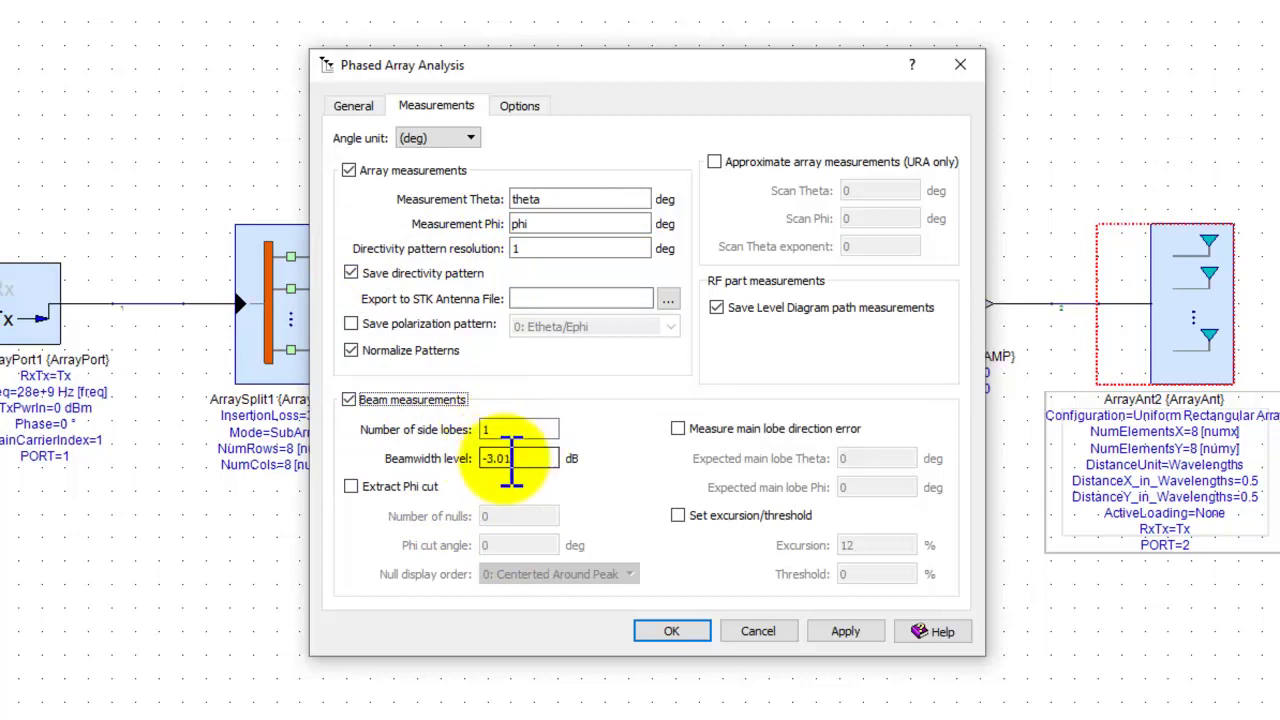
- Enable phi cut extraction in the beam measurements with the cut angle set to phi
left_click(362, 487)
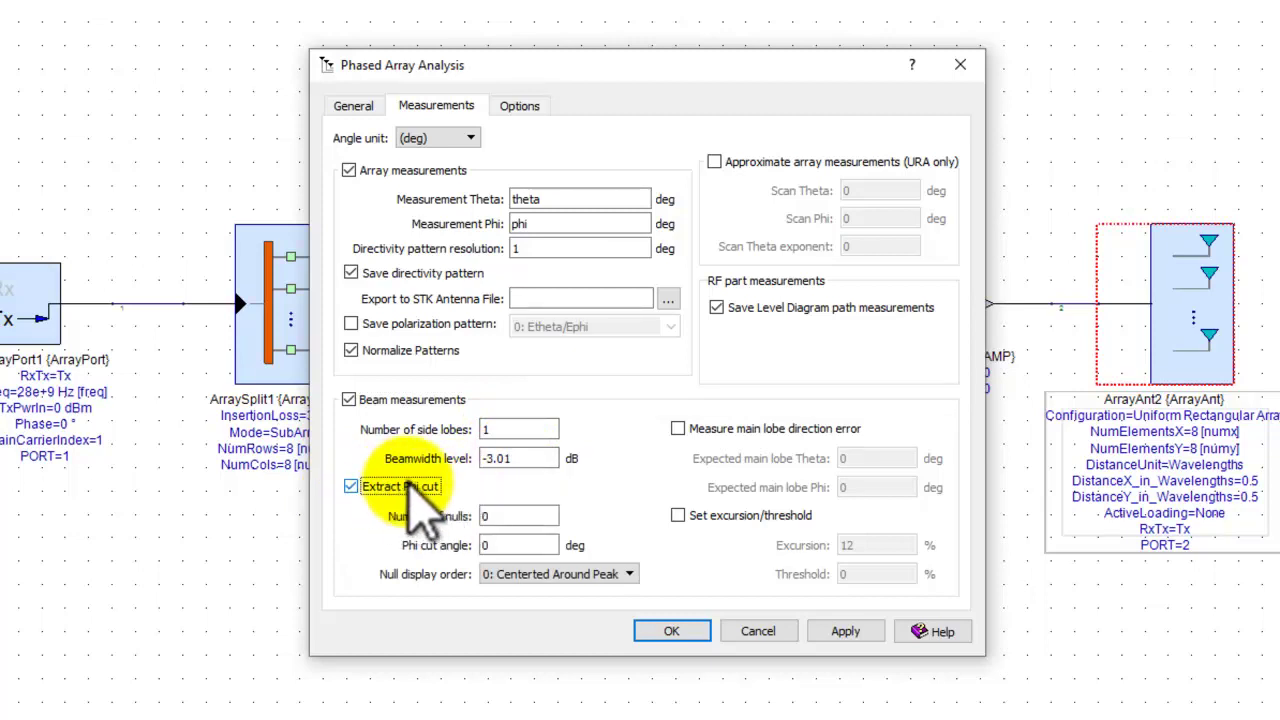
left_click(487, 545)
double_click(487, 545)
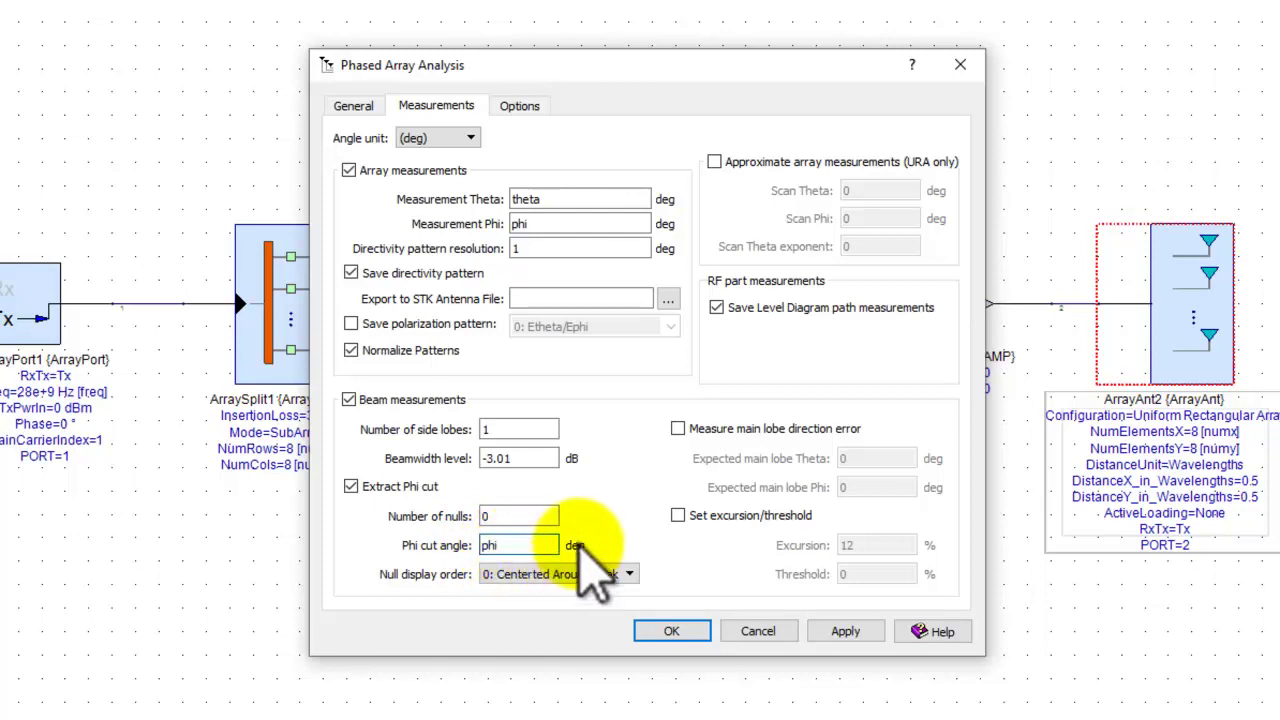
- Enable main lobe direction error measurement with the expected main lobe angles set to theta and phi
left_click(684, 430)
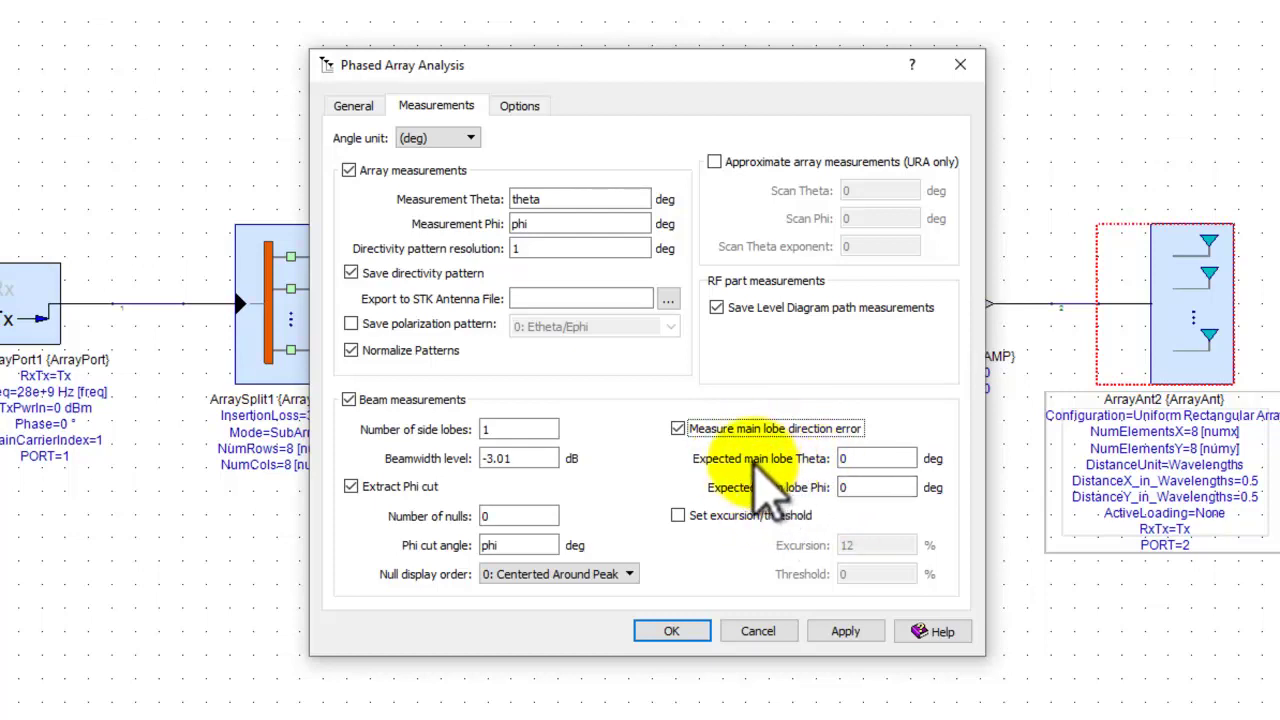
double_click(845, 460)
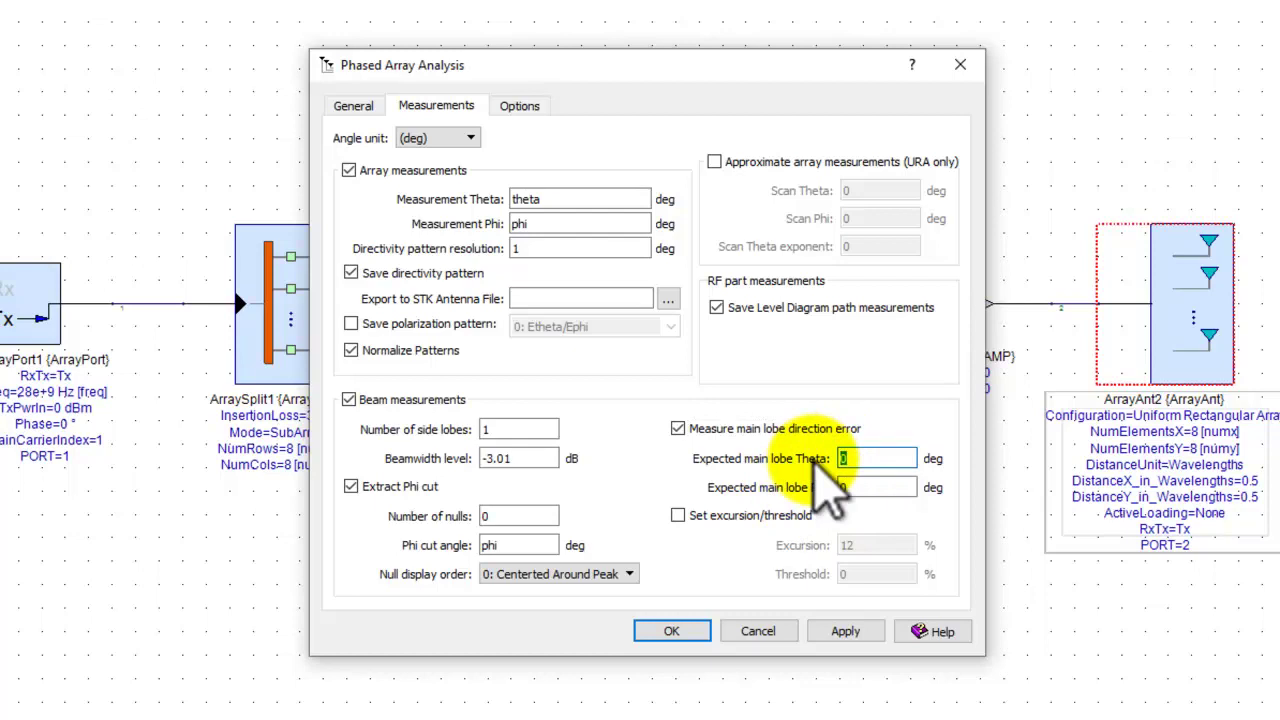
double_click(850, 488)
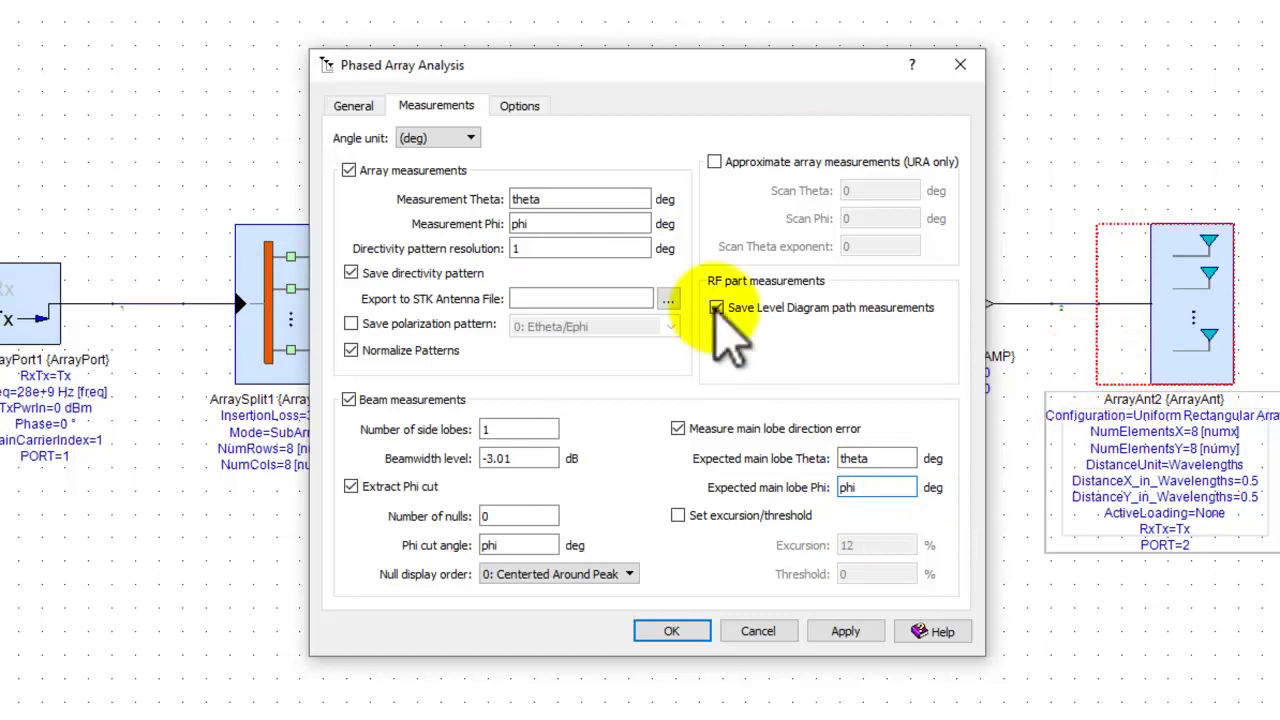
- Review the analysis options for system impedance computation and for the intermod and harmonic spectrum calculation
left_click(520, 107)
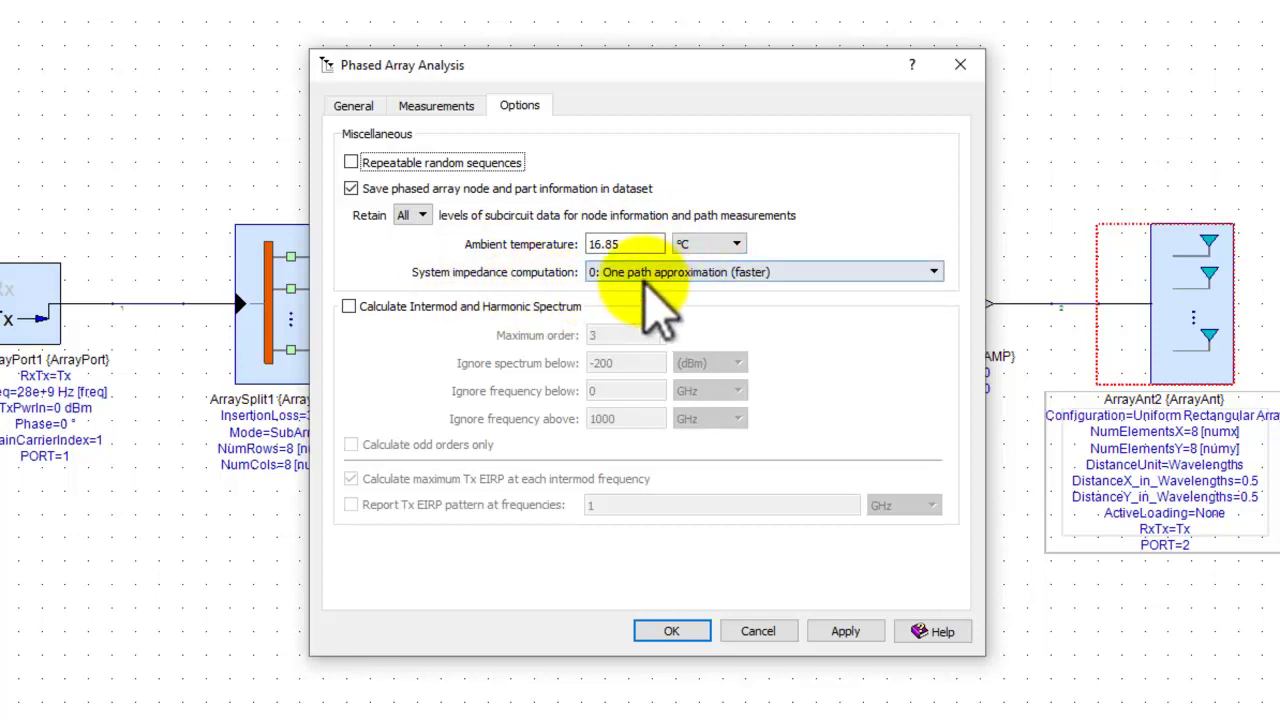
left_click(706, 276)
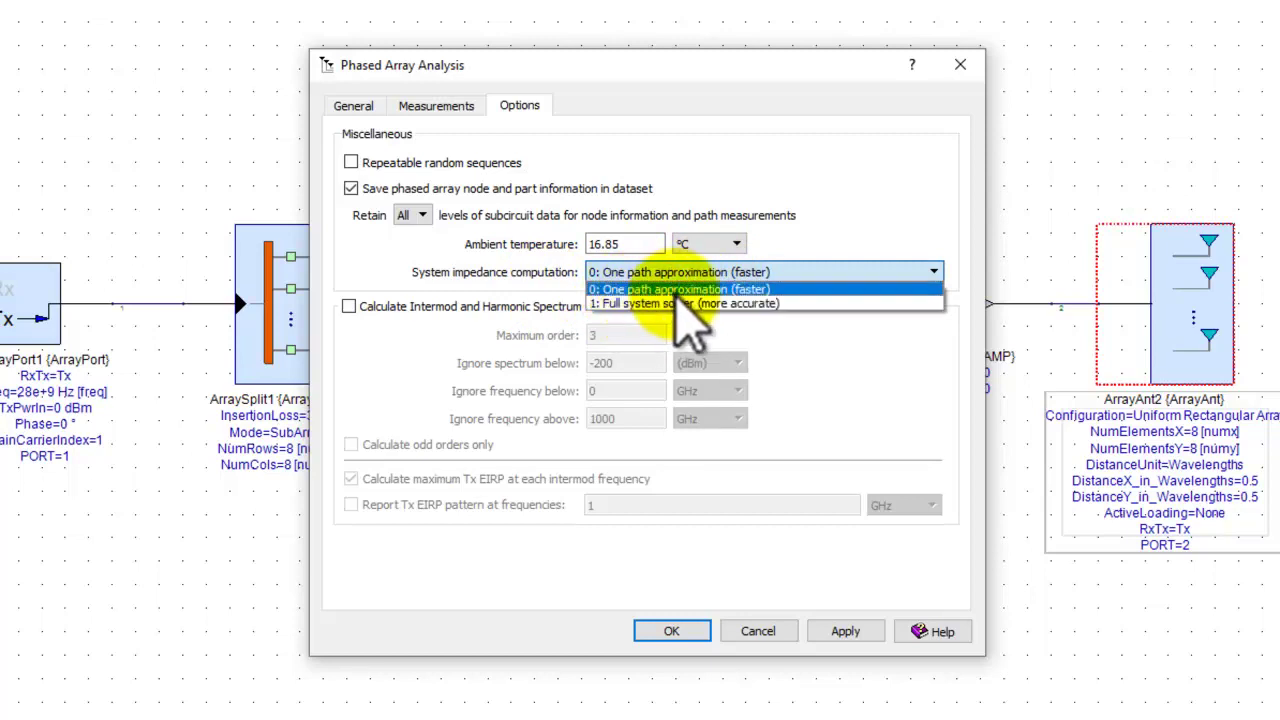
left_click(845, 352)
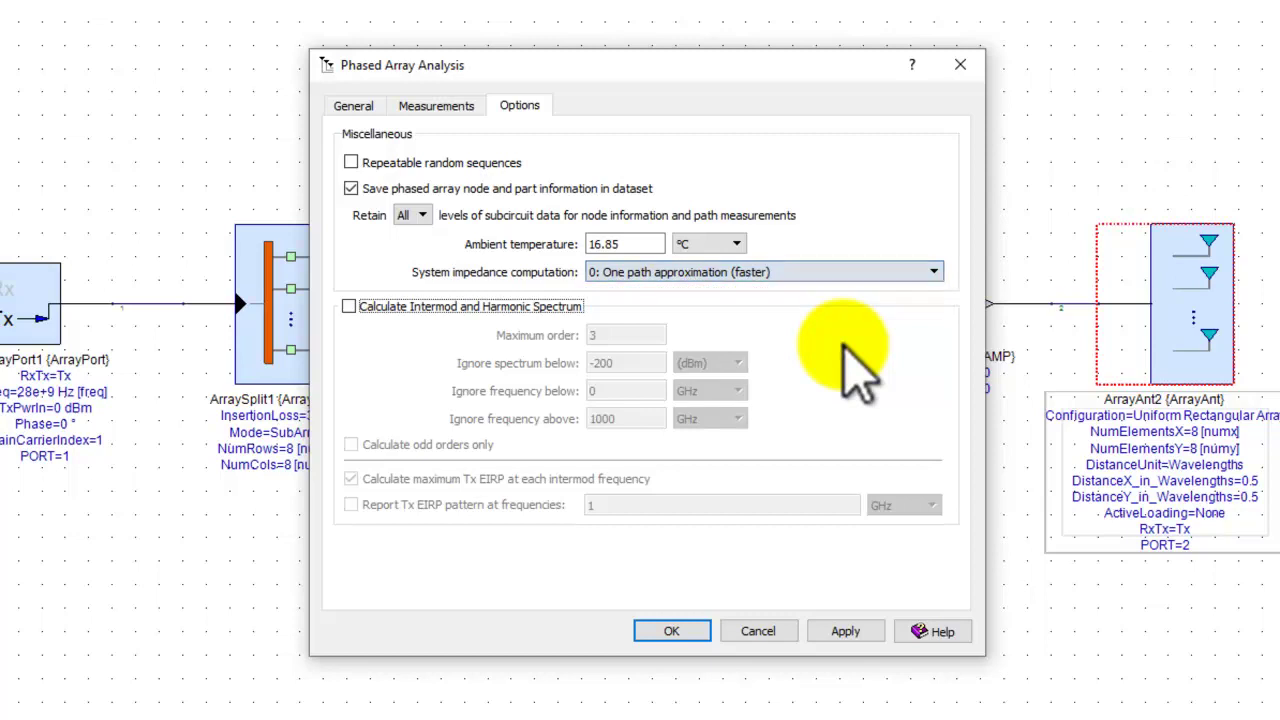
left_click(352, 310)
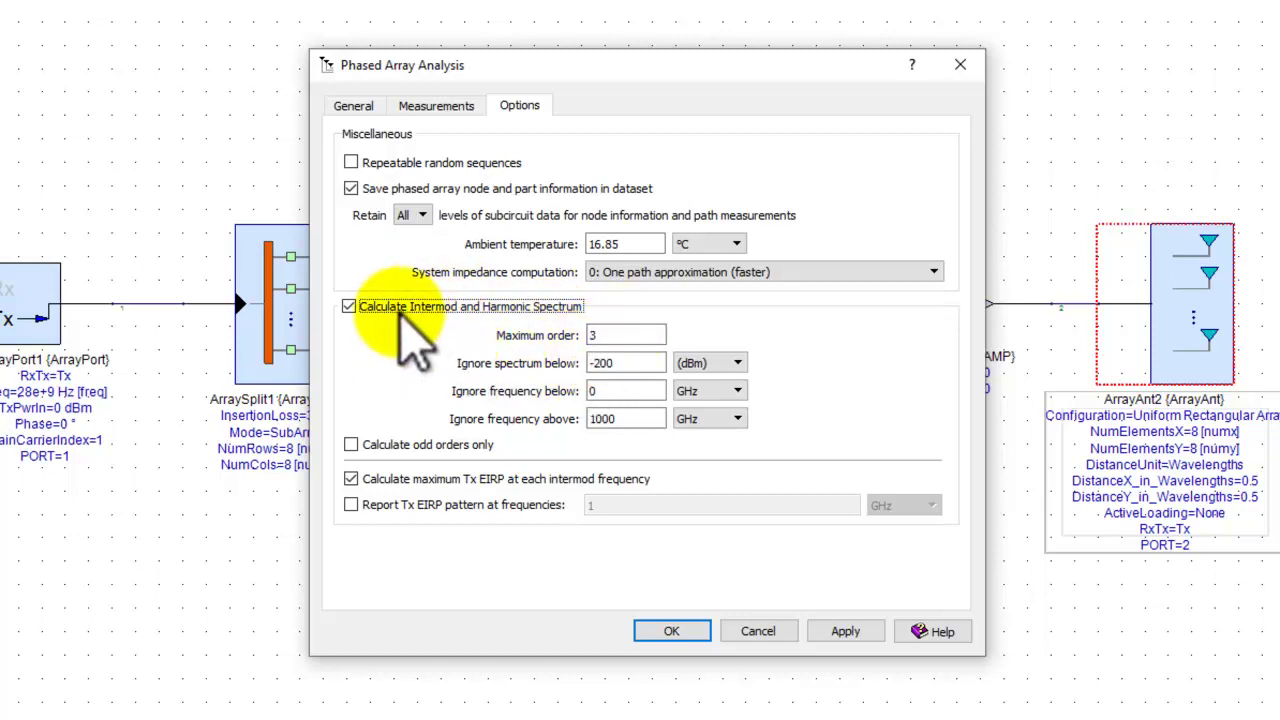
left_click(350, 308)
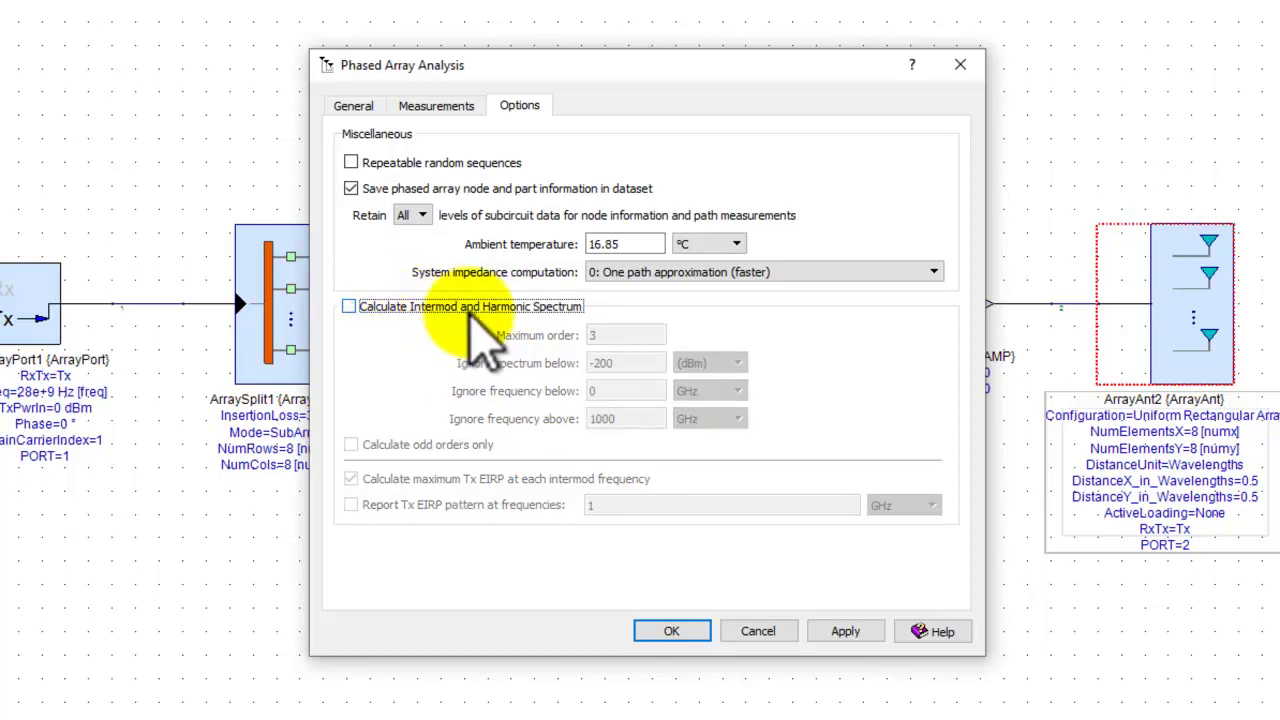
- Accept the phased array analysis settings and check the transmit array port's parameters without changing them
left_click(671, 631)
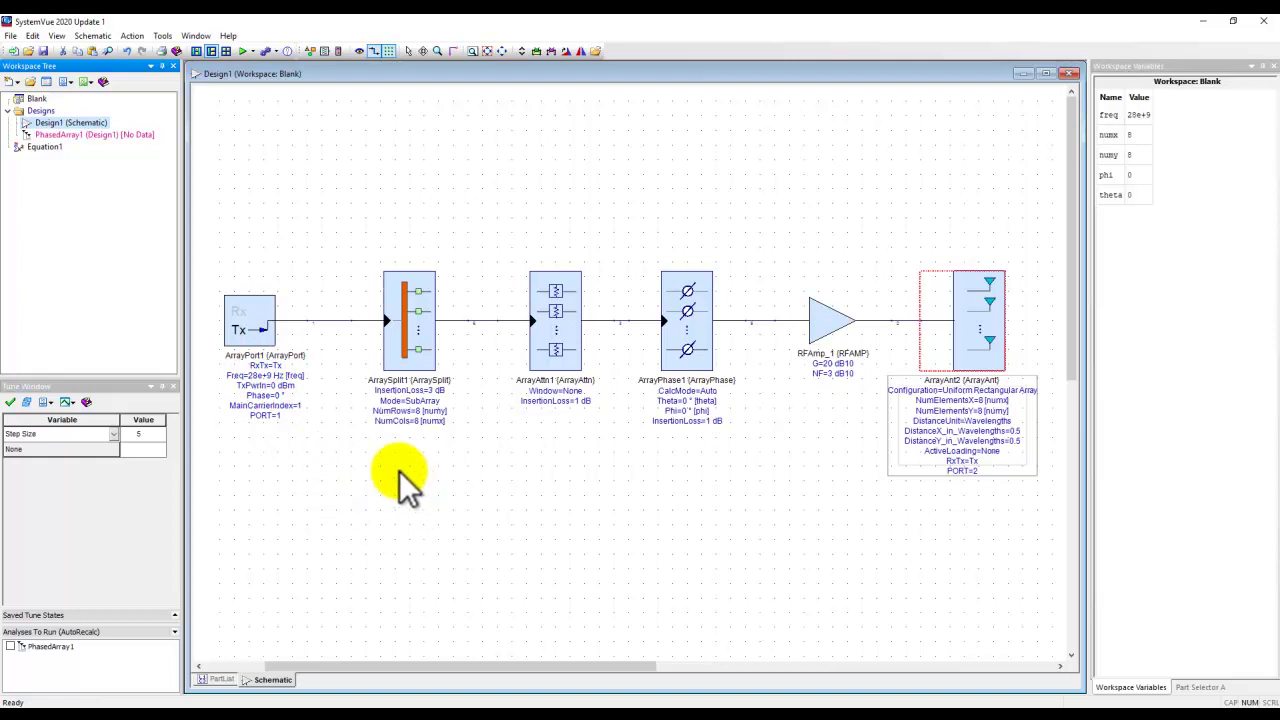
double_click(250, 322)
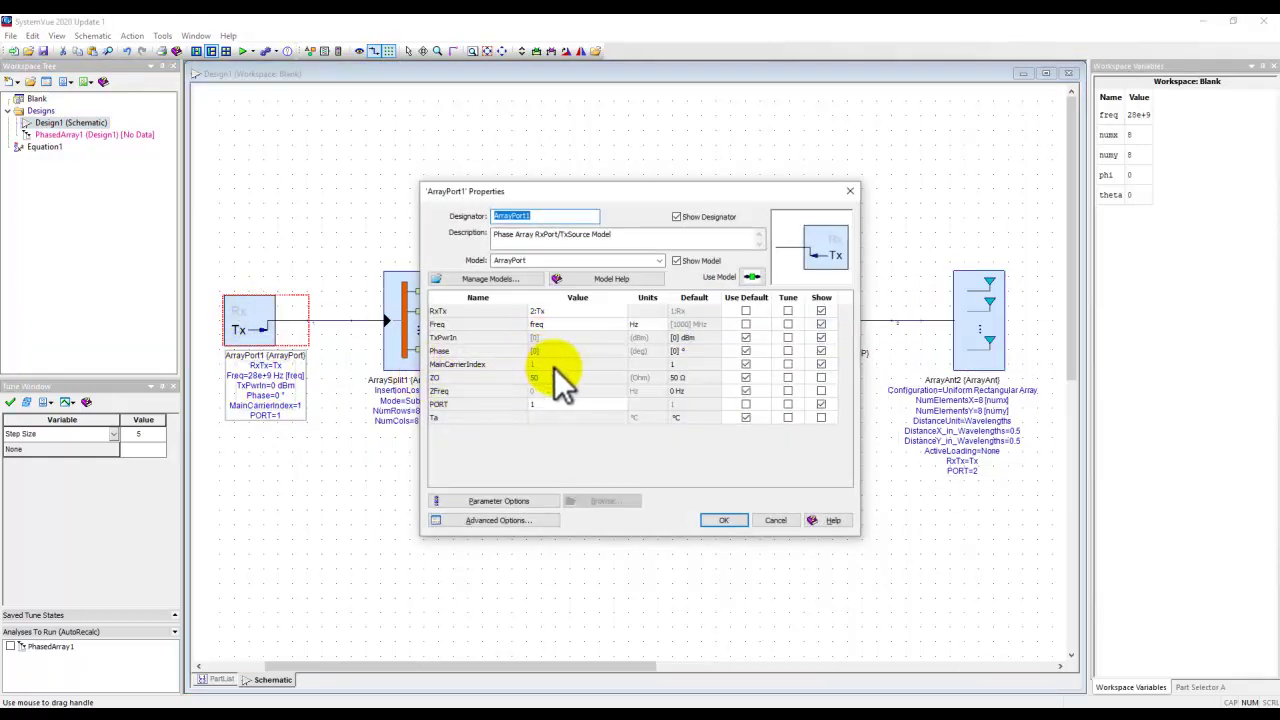
left_click(771, 521)
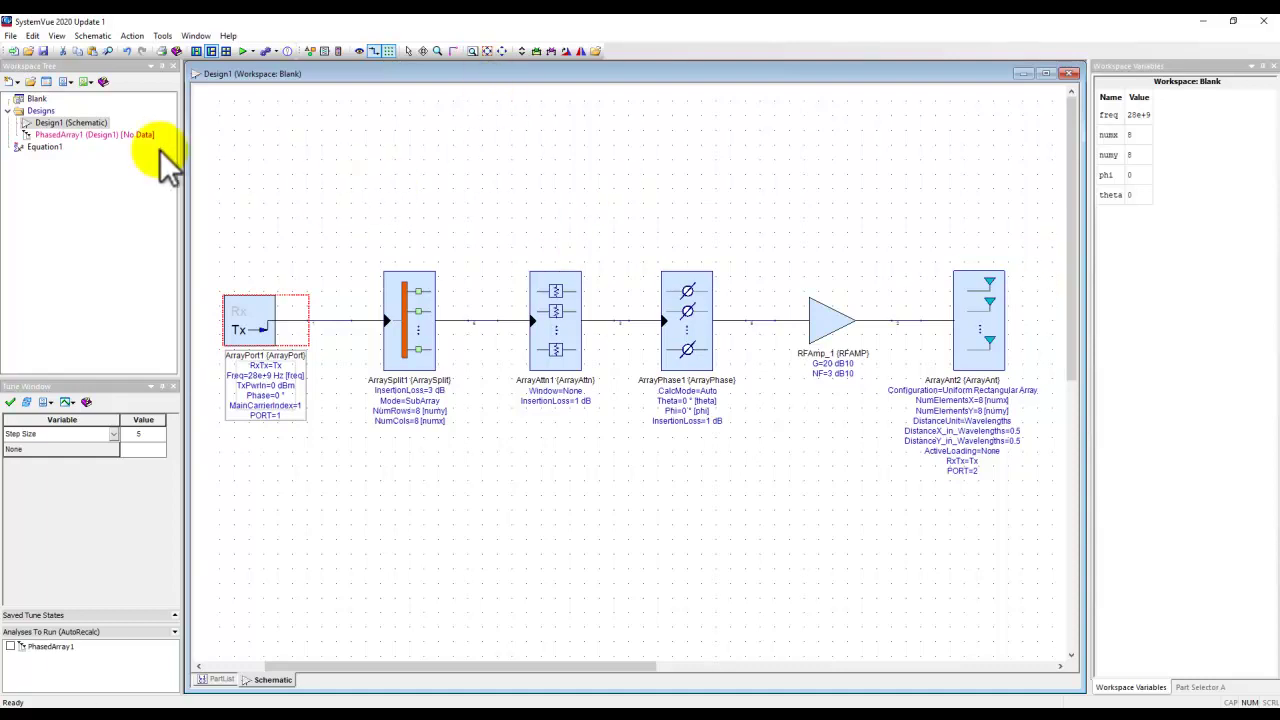
- Save the workspace as Lab1 in the Phased Array Tutorials folder on the Desktop
left_click(43, 50)
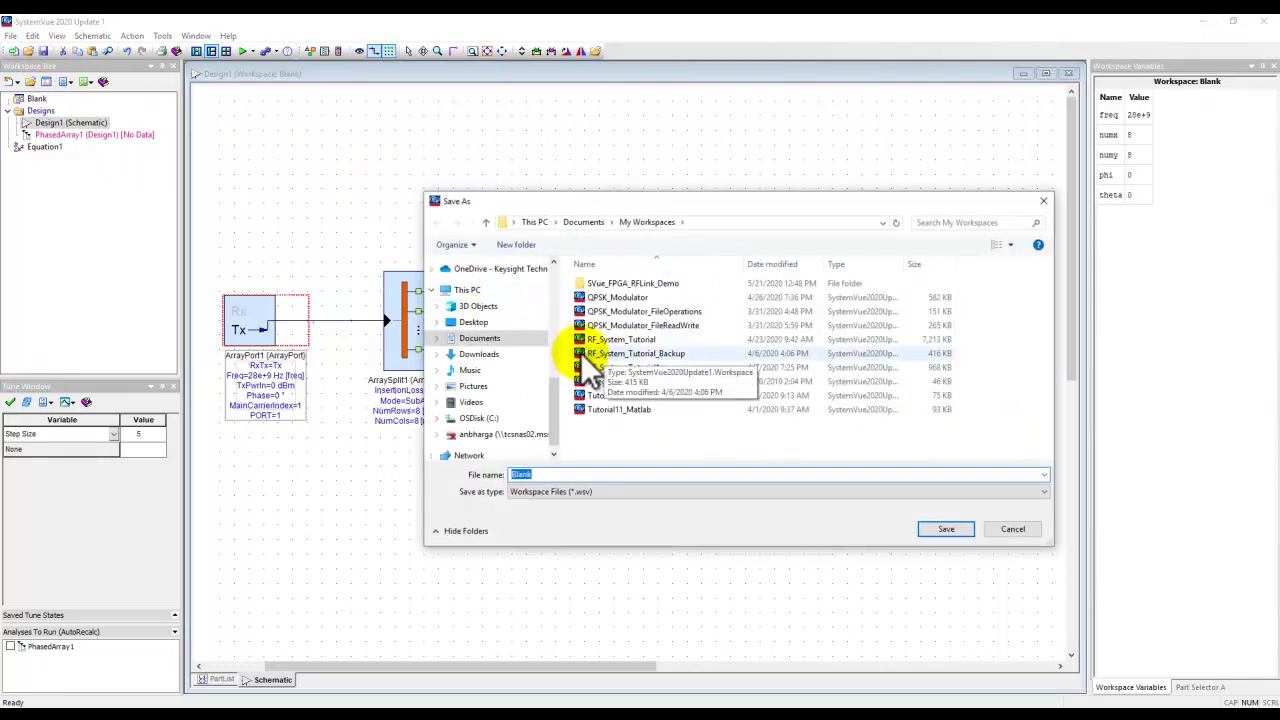
scroll(522, 285, "up", 5)
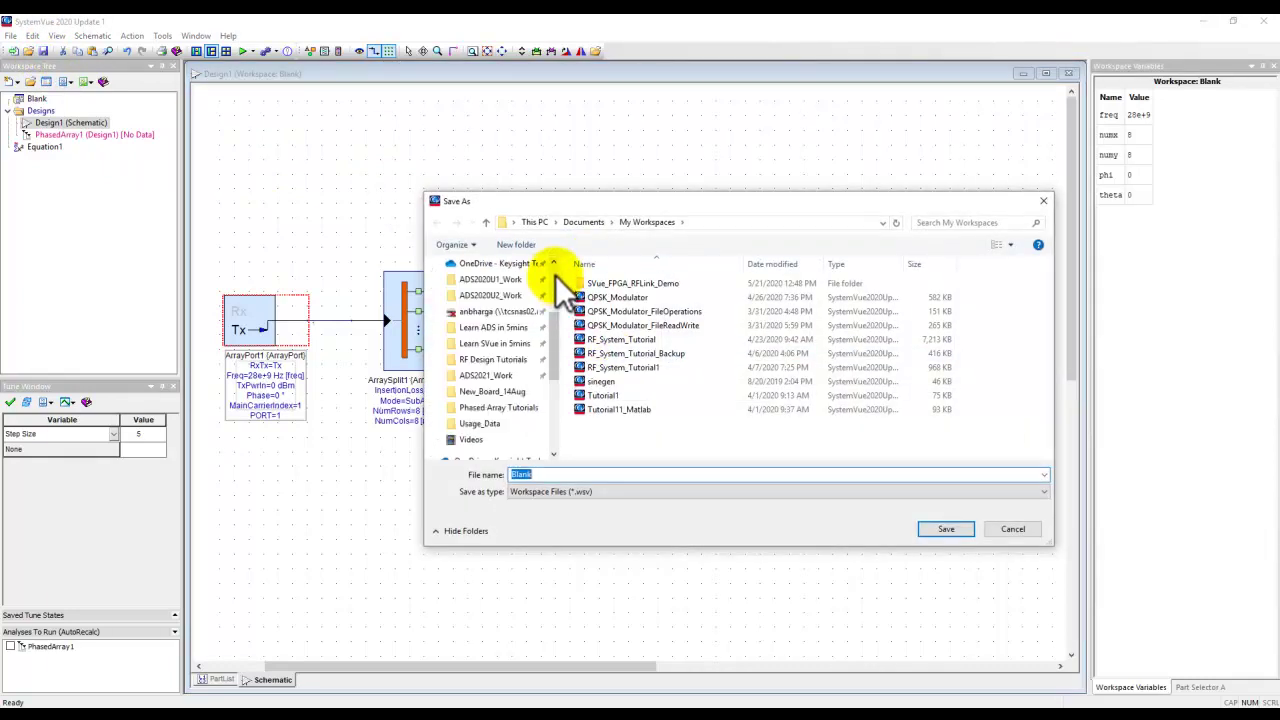
left_click(474, 290)
left_click(764, 312)
double_click(764, 312)
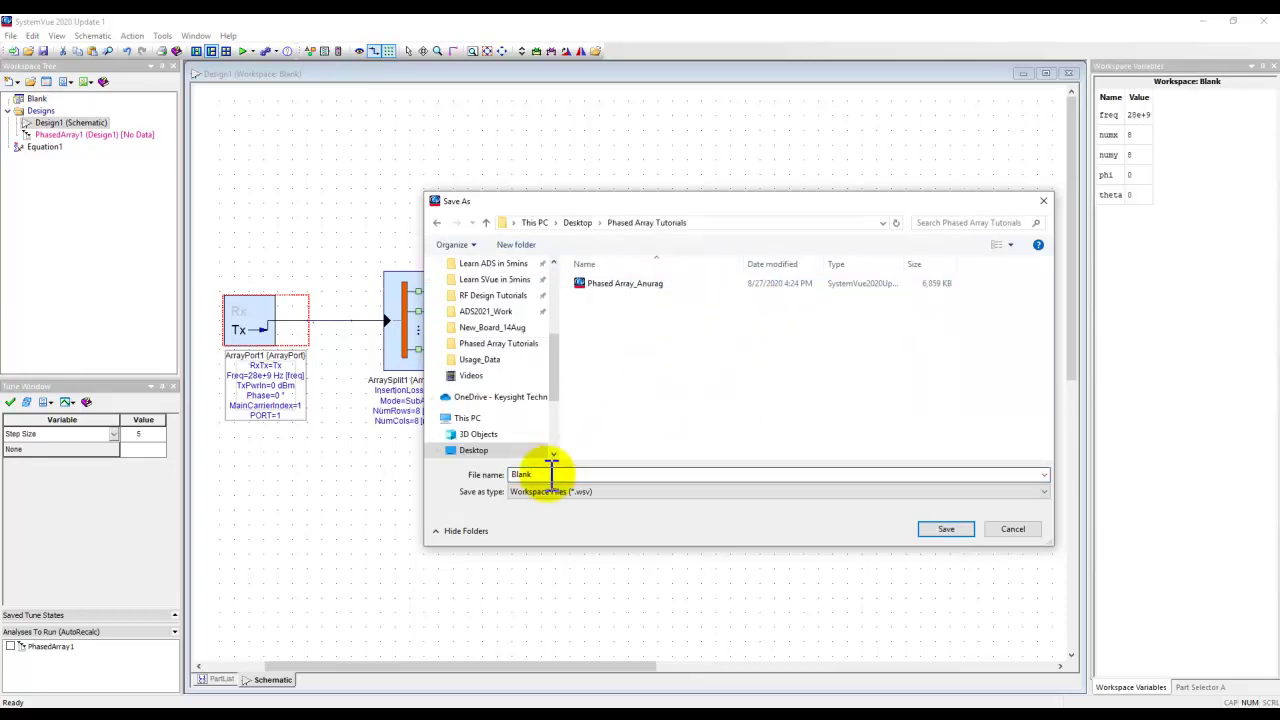
double_click(515, 473)
type("Lab1")
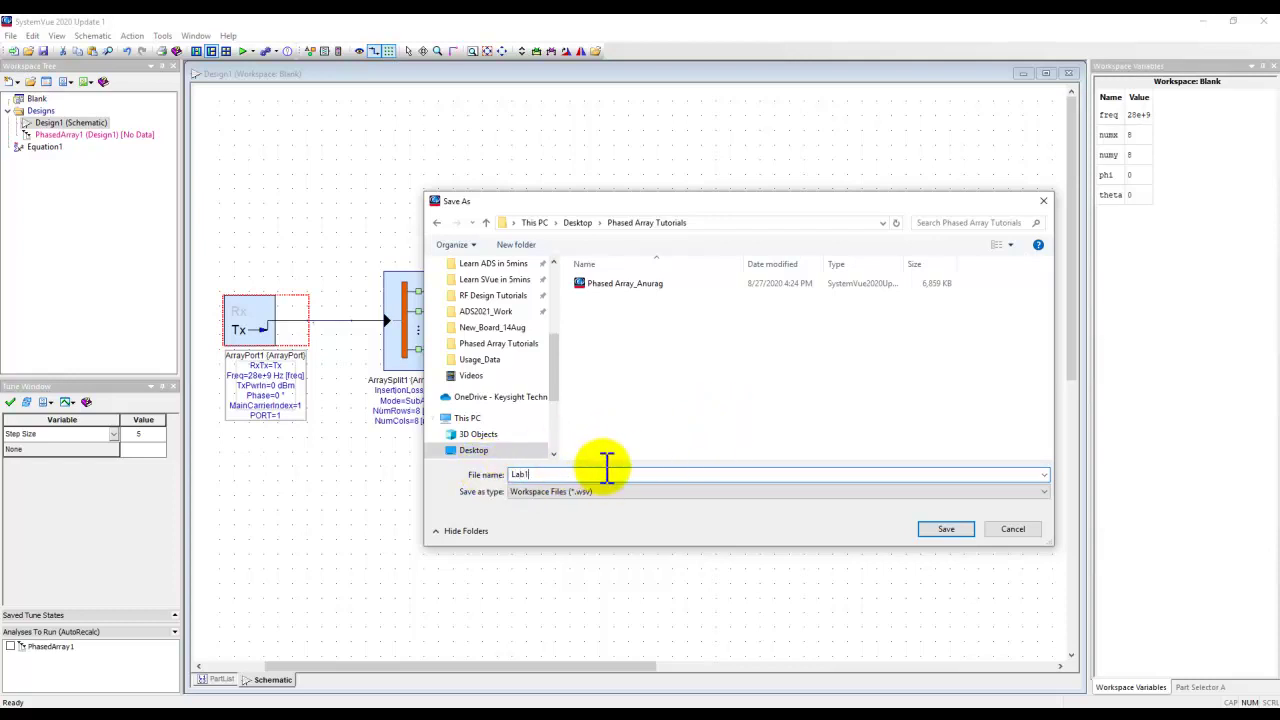
left_click(939, 529)
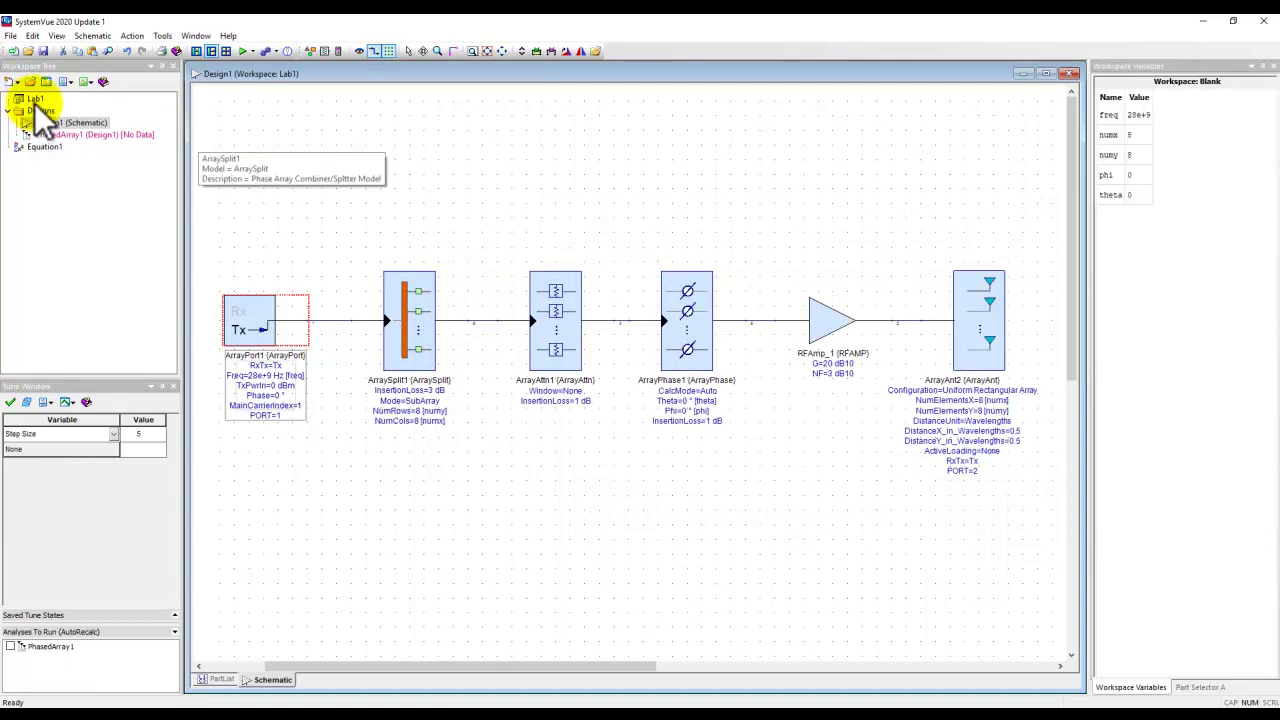
- Run the PhasedArray1 analysis and check the dataset name in its general settings
right_click(80, 136)
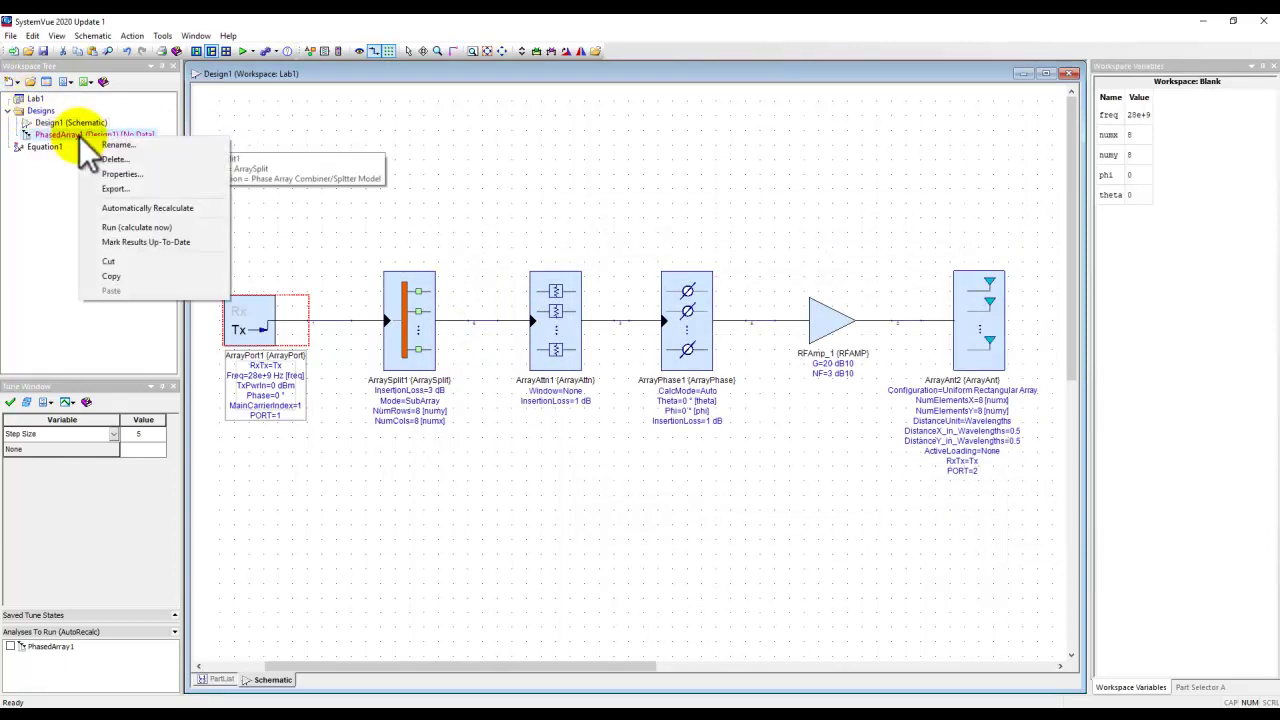
left_click(122, 229)
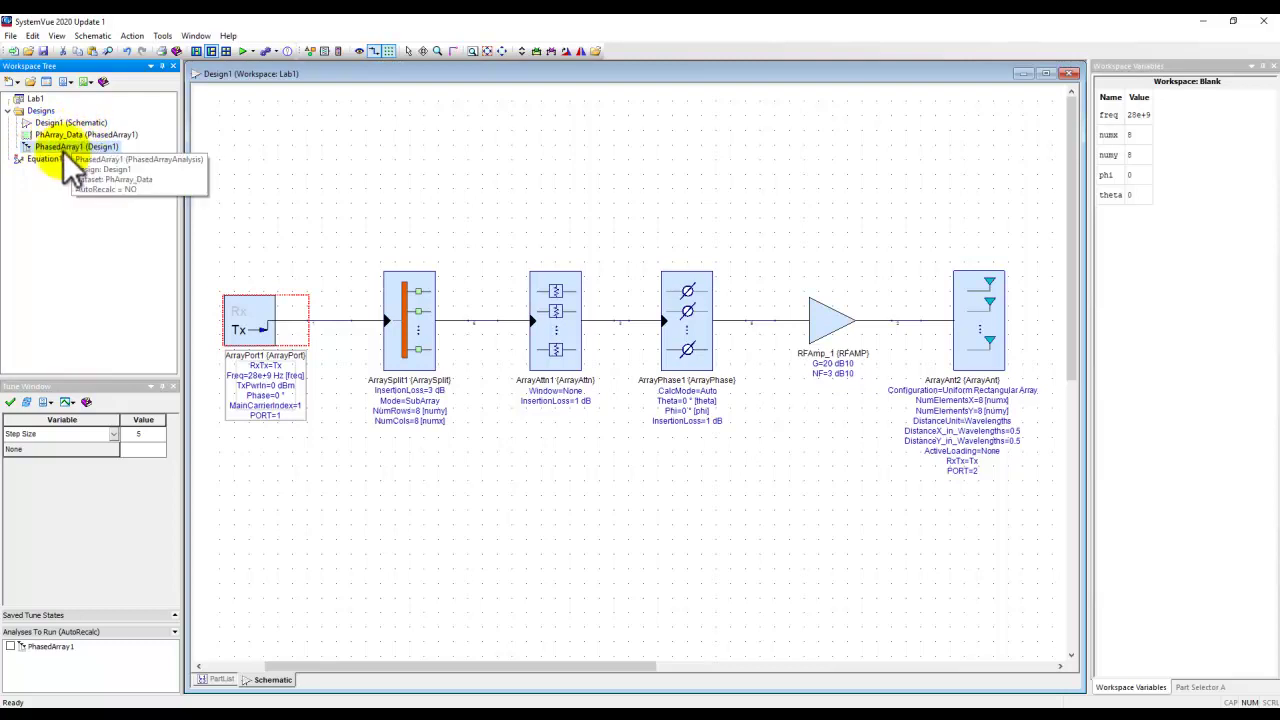
double_click(62, 148)
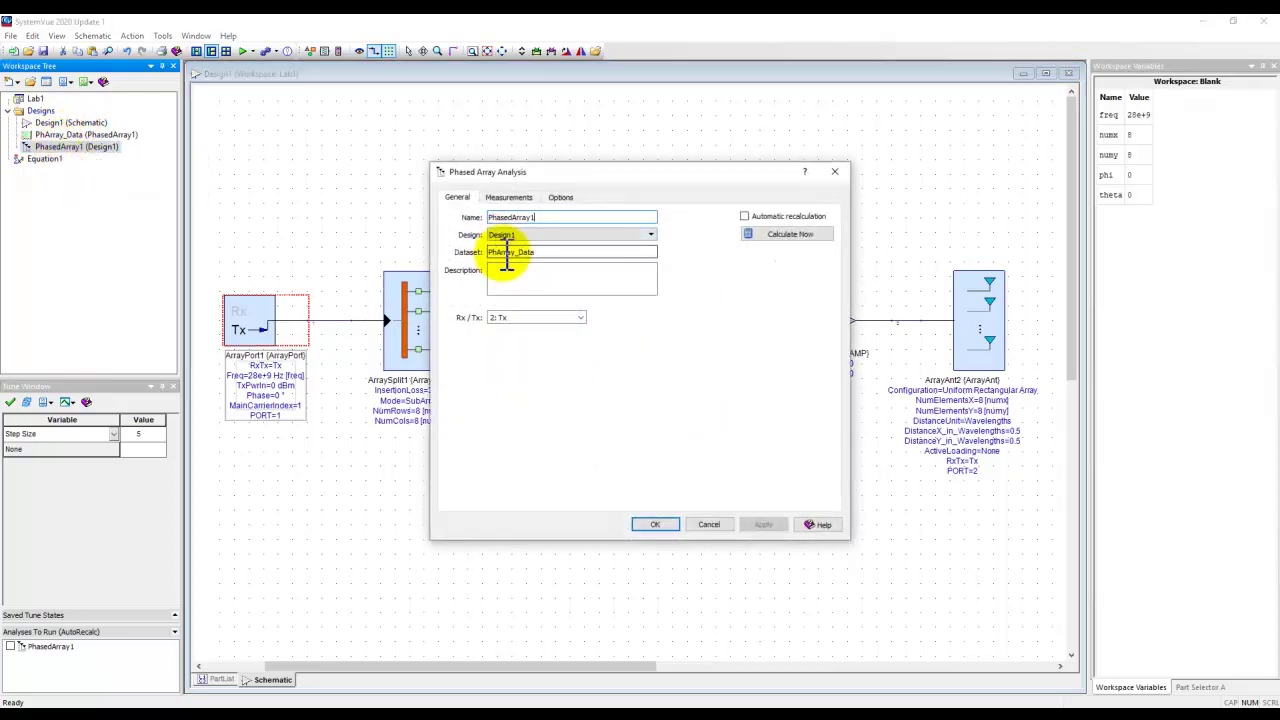
left_click(708, 524)
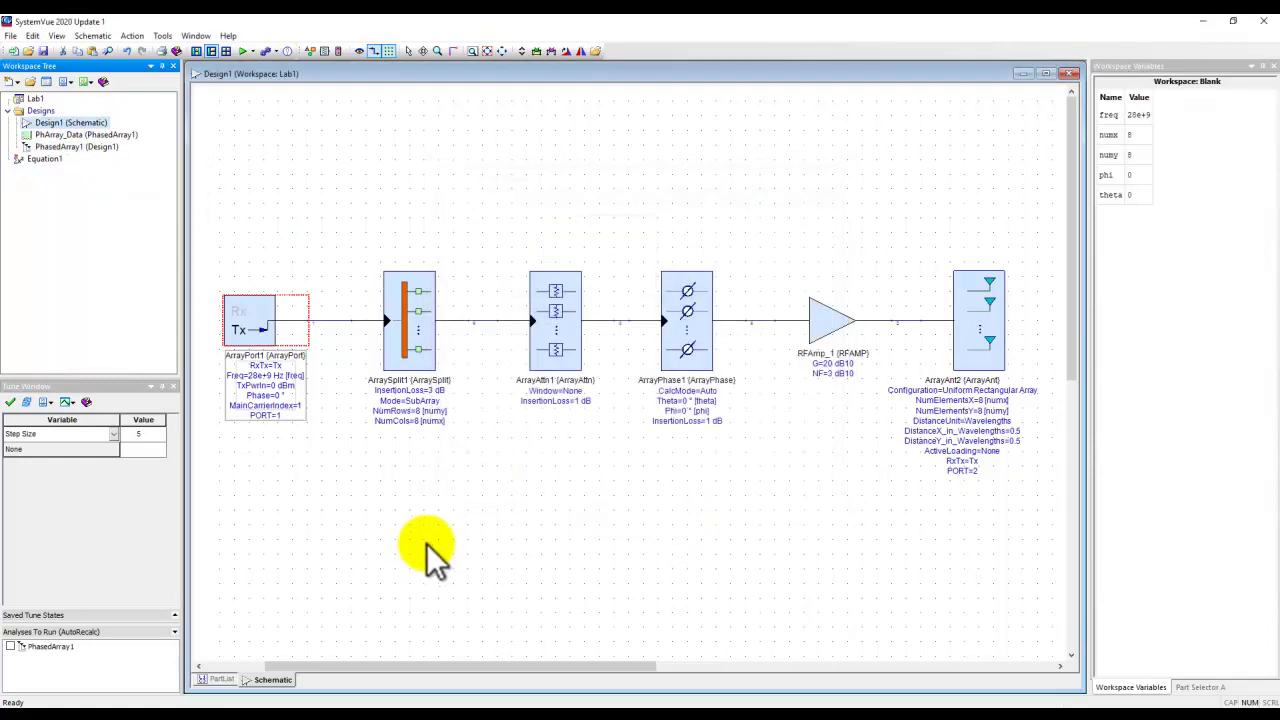
- Open the PhArray_Data dataset in a maximised window and display the ArrayMeas_Directivity_Pattern values
double_click(84, 134)
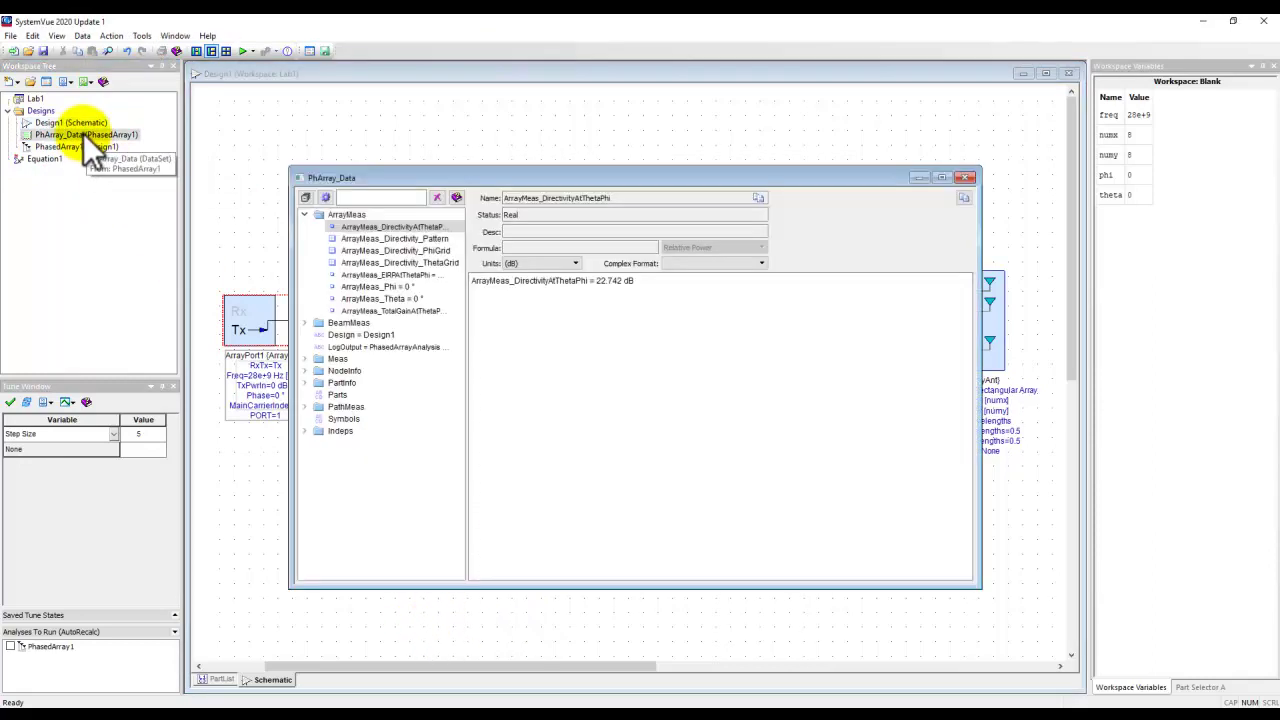
double_click(426, 172)
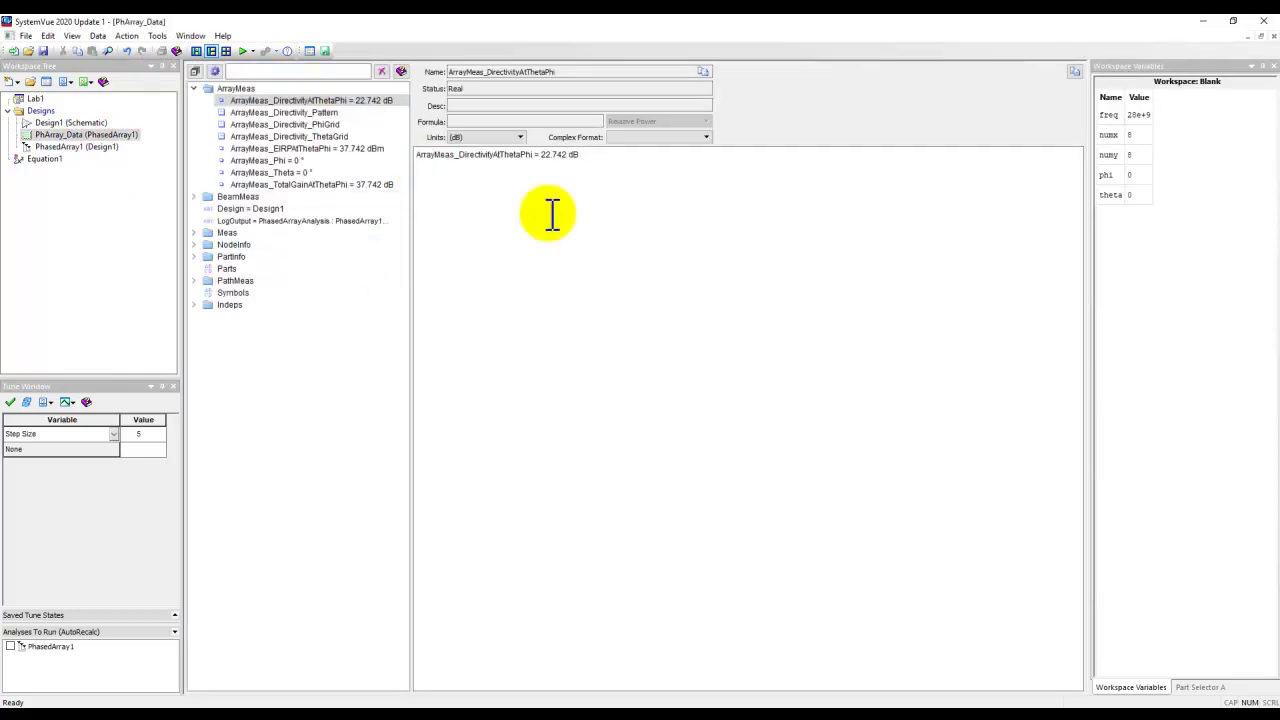
left_click(305, 114)
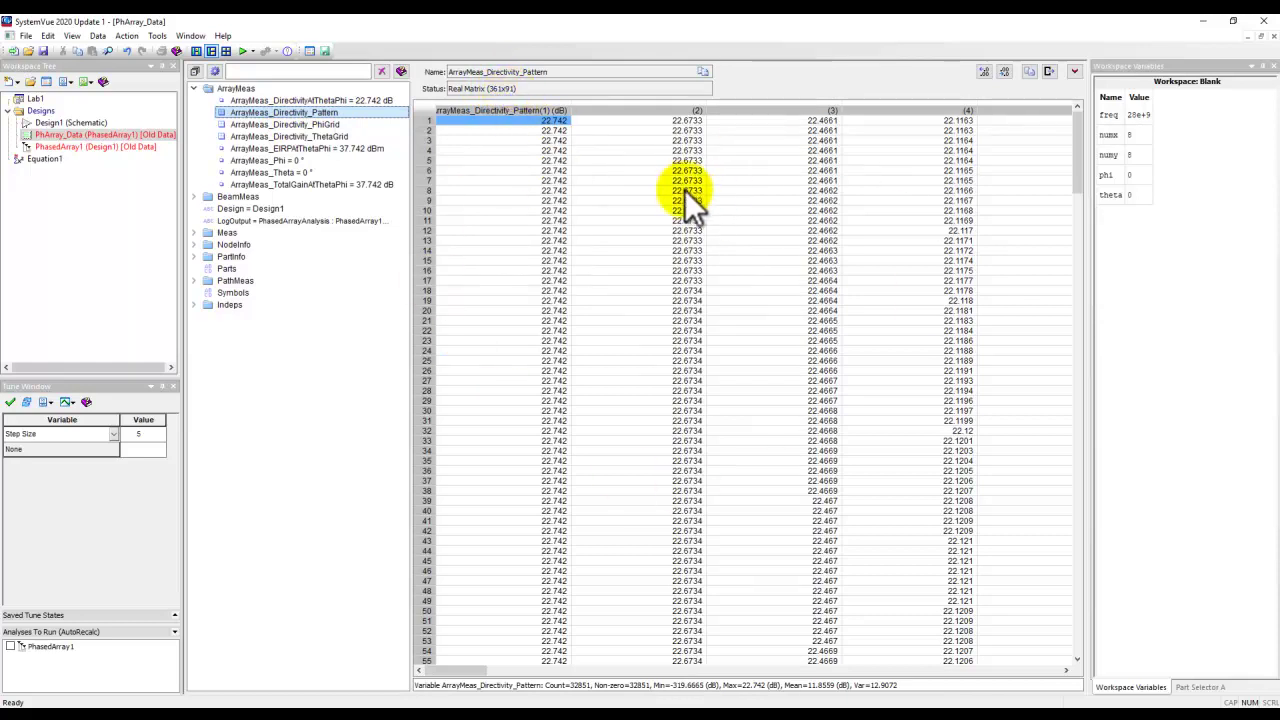
- Plot ArrayMeas_Directivity_Pattern in a new beam pattern 3D graph
right_click(316, 112)
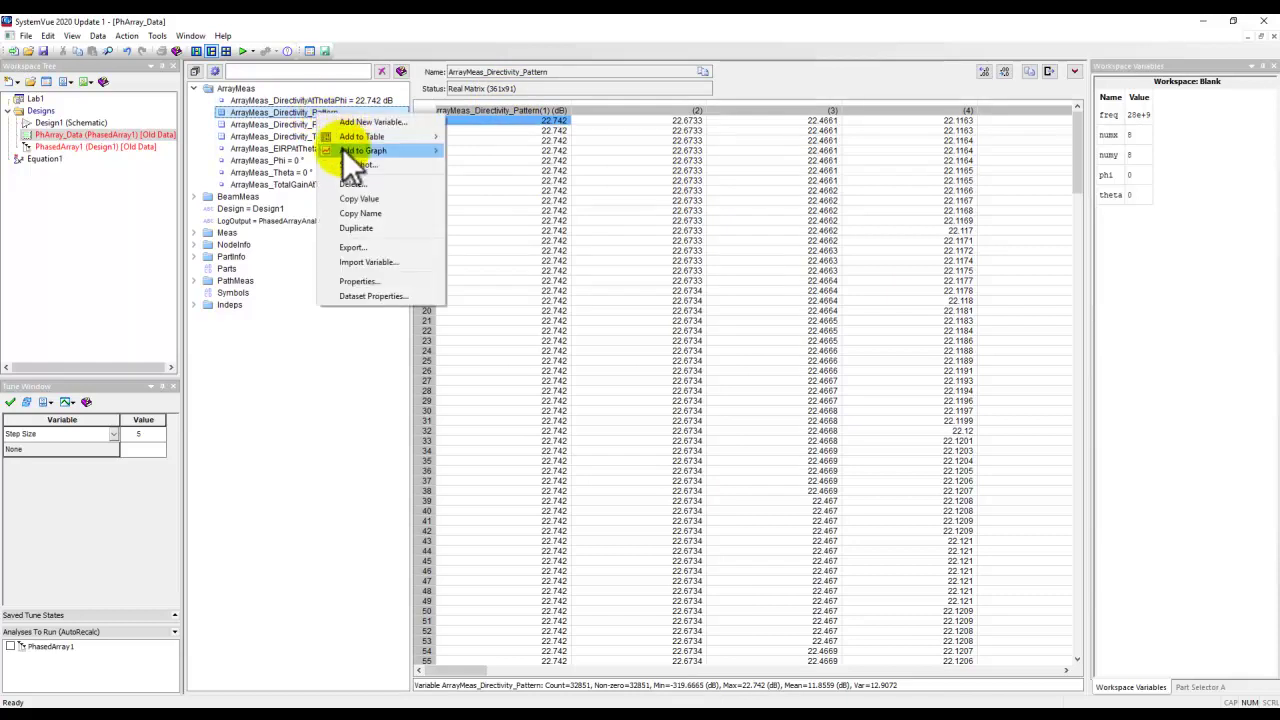
mouse_move(343, 154)
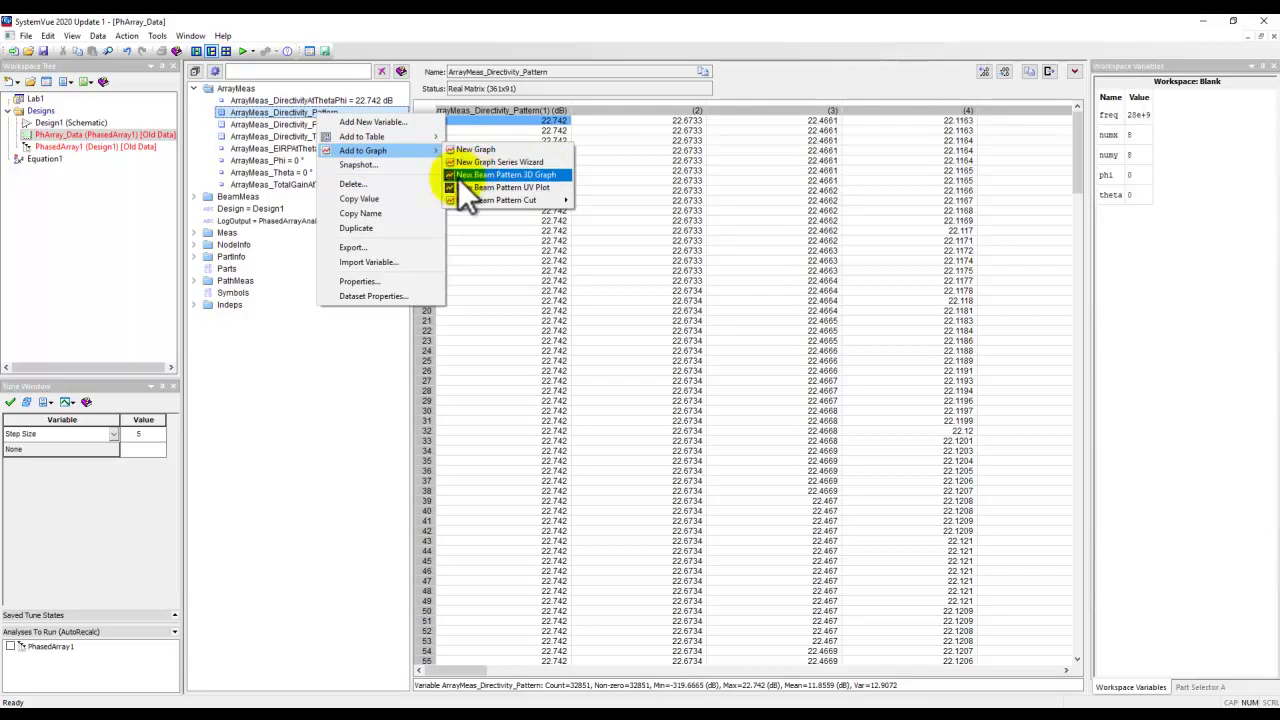
left_click(518, 174)
left_click_drag(533, 258, 690, 334)
scroll(661, 300, "up", 3)
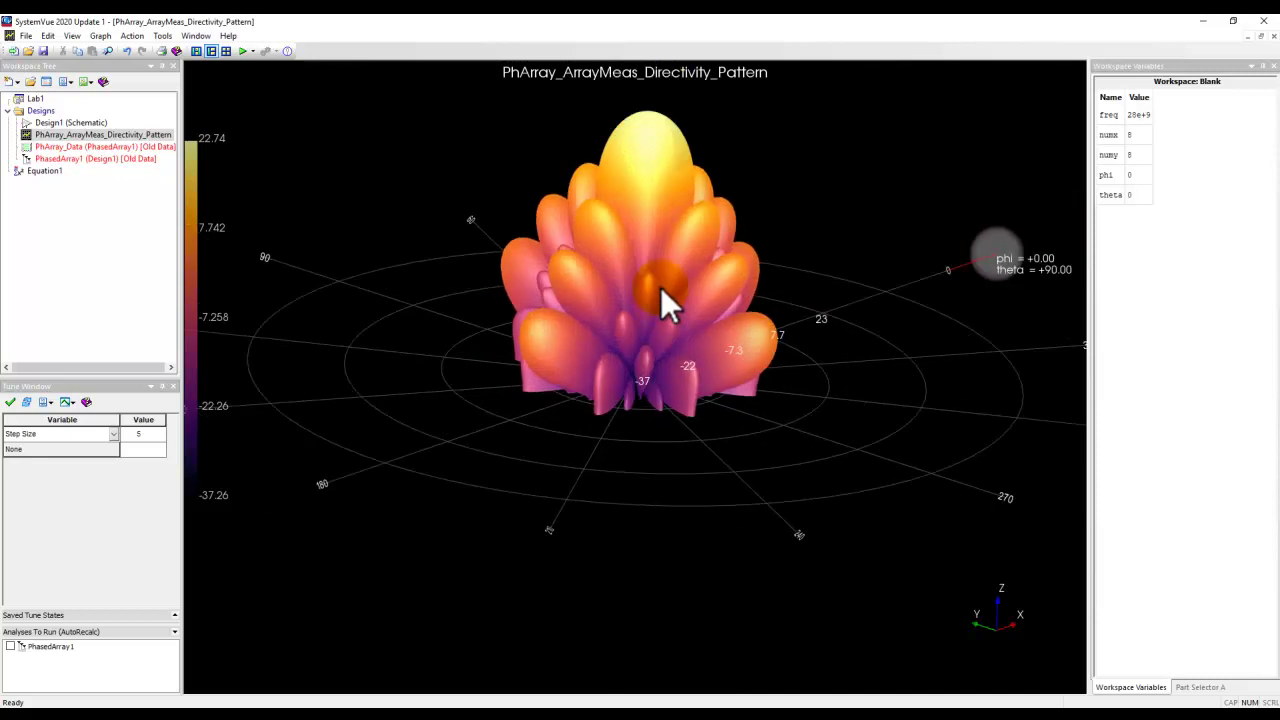
- Add a peak marker to the main lobe of the 3D directivity pattern and inspect it from several angles
right_click(661, 288)
left_click(526, 407)
mouse_move(625, 323)
left_mouse_down()
mouse_move(599, 383)
mouse_move(615, 361)
mouse_move(607, 436)
mouse_move(611, 416)
left_mouse_up()
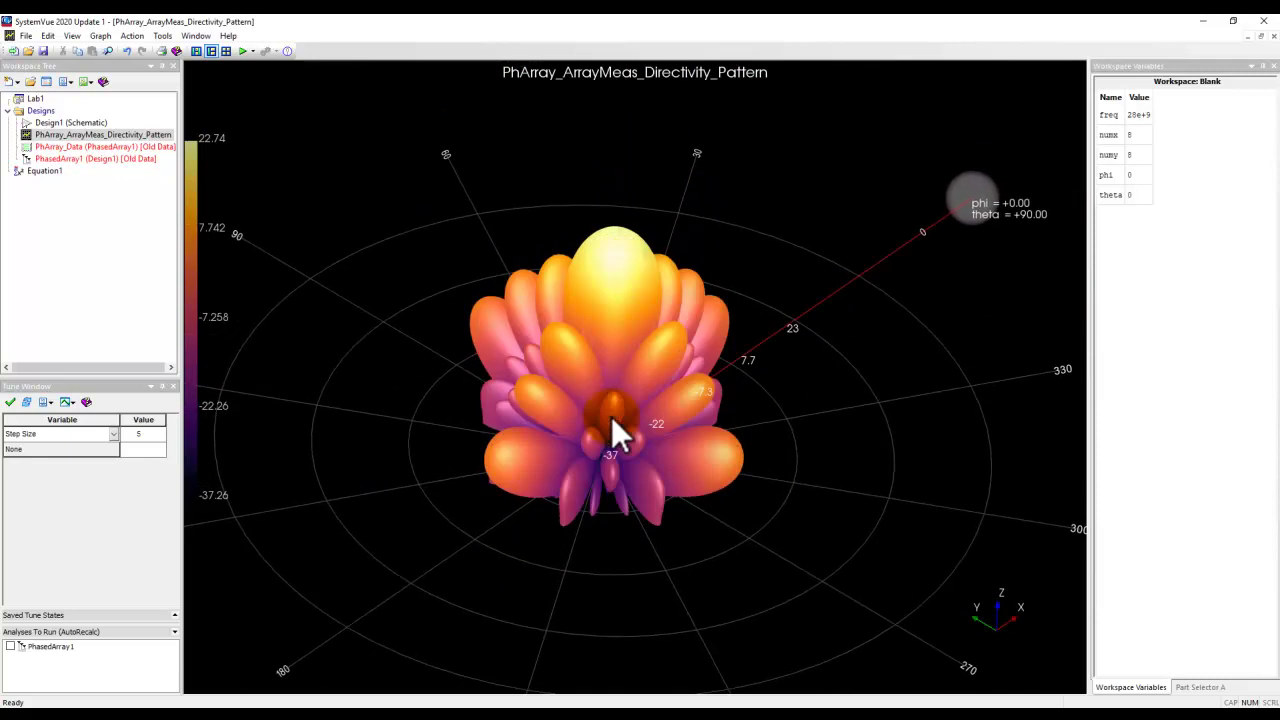
right_click(616, 240)
mouse_move(642, 246)
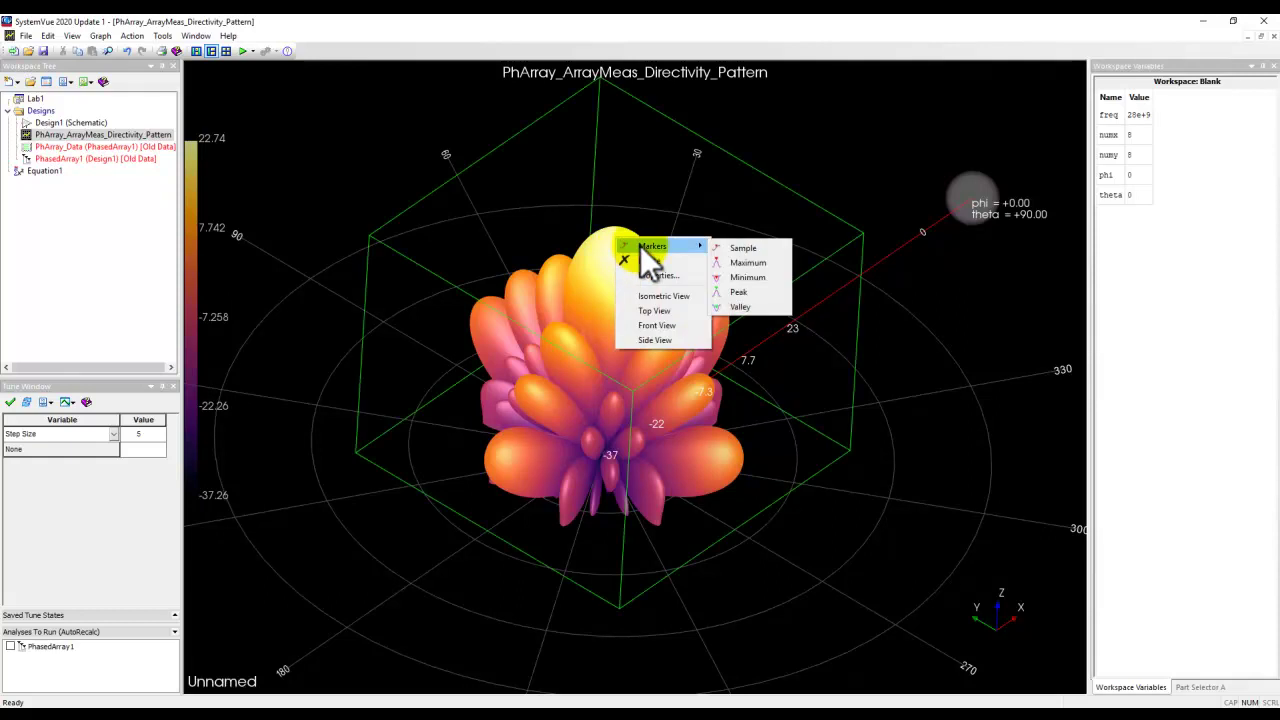
left_click(738, 292)
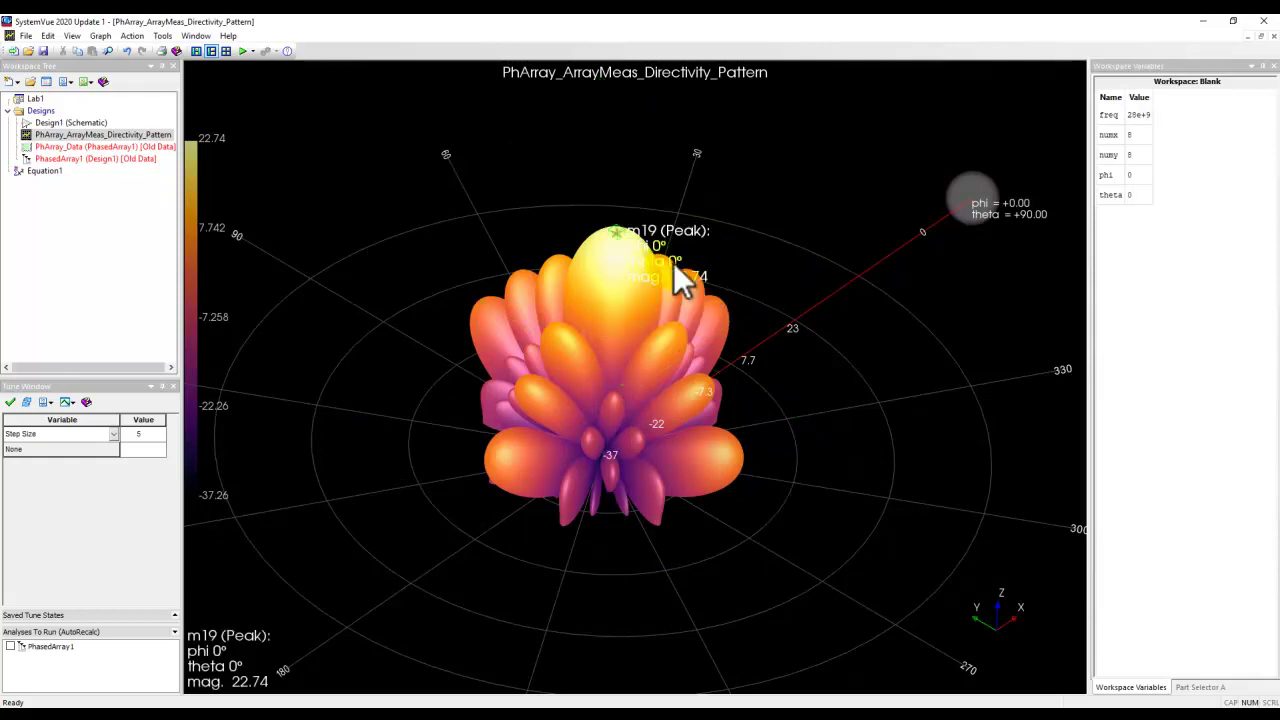
mouse_move(623, 243)
left_mouse_down()
mouse_move(677, 377)
mouse_move(655, 297)
left_mouse_up()
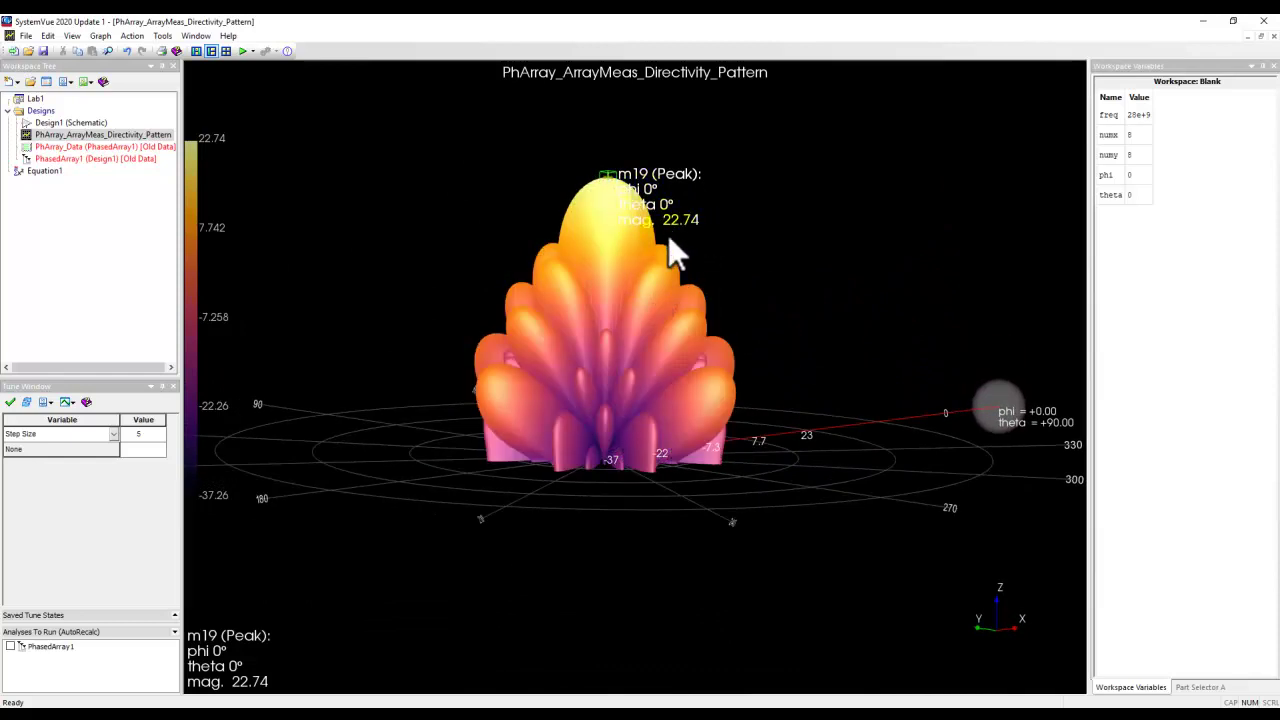
left_click_drag(617, 193, 619, 313)
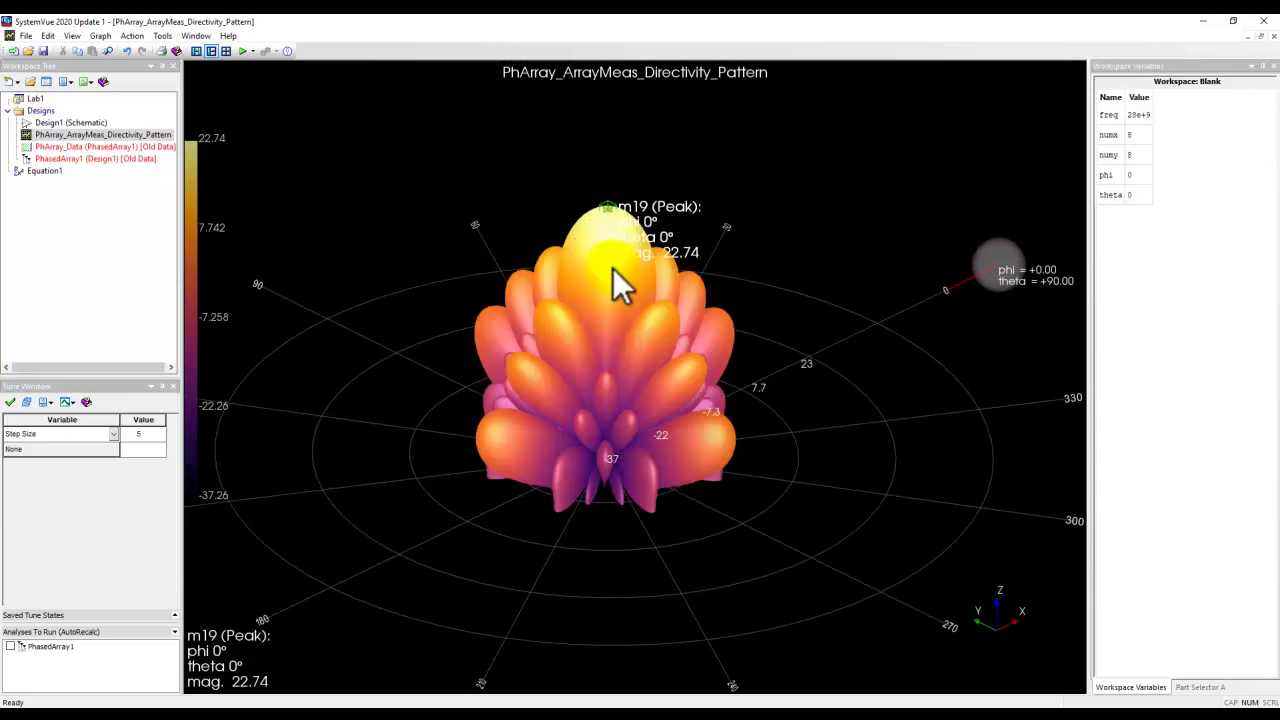
- Turn on the beamwidth read-out of the main lobe's peak marker at 3 below peak
right_click(607, 209)
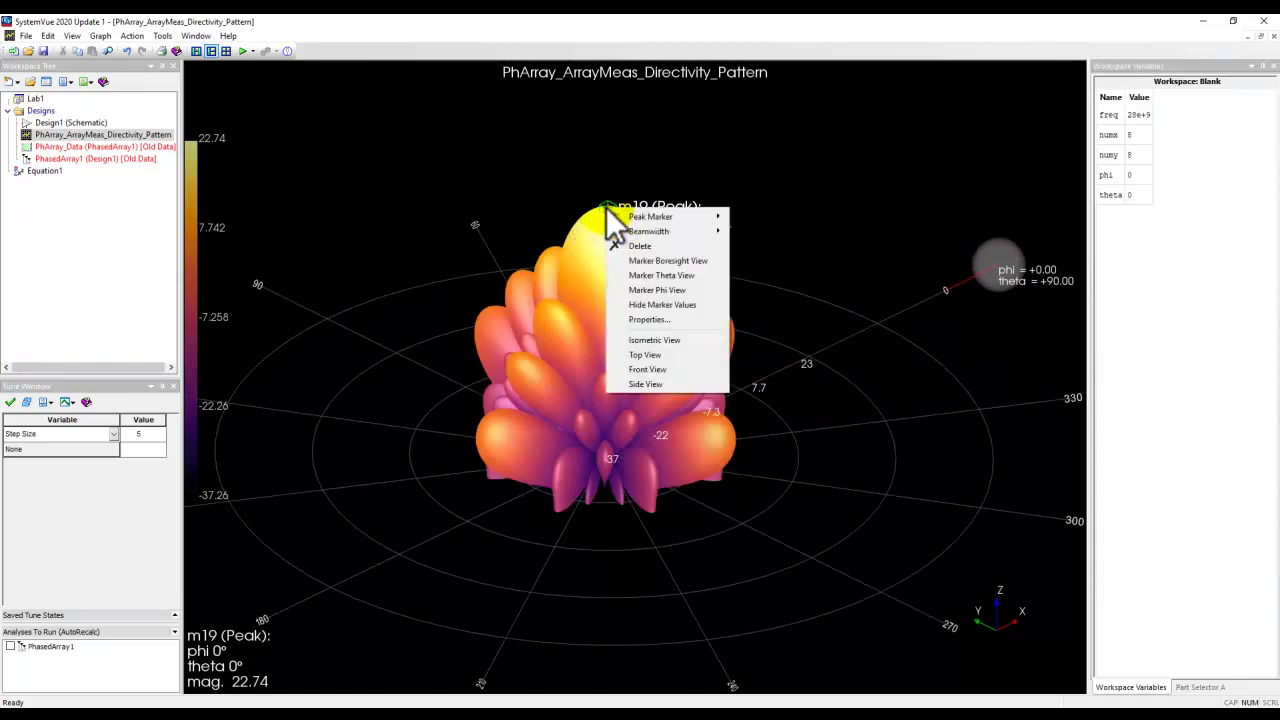
mouse_move(642, 229)
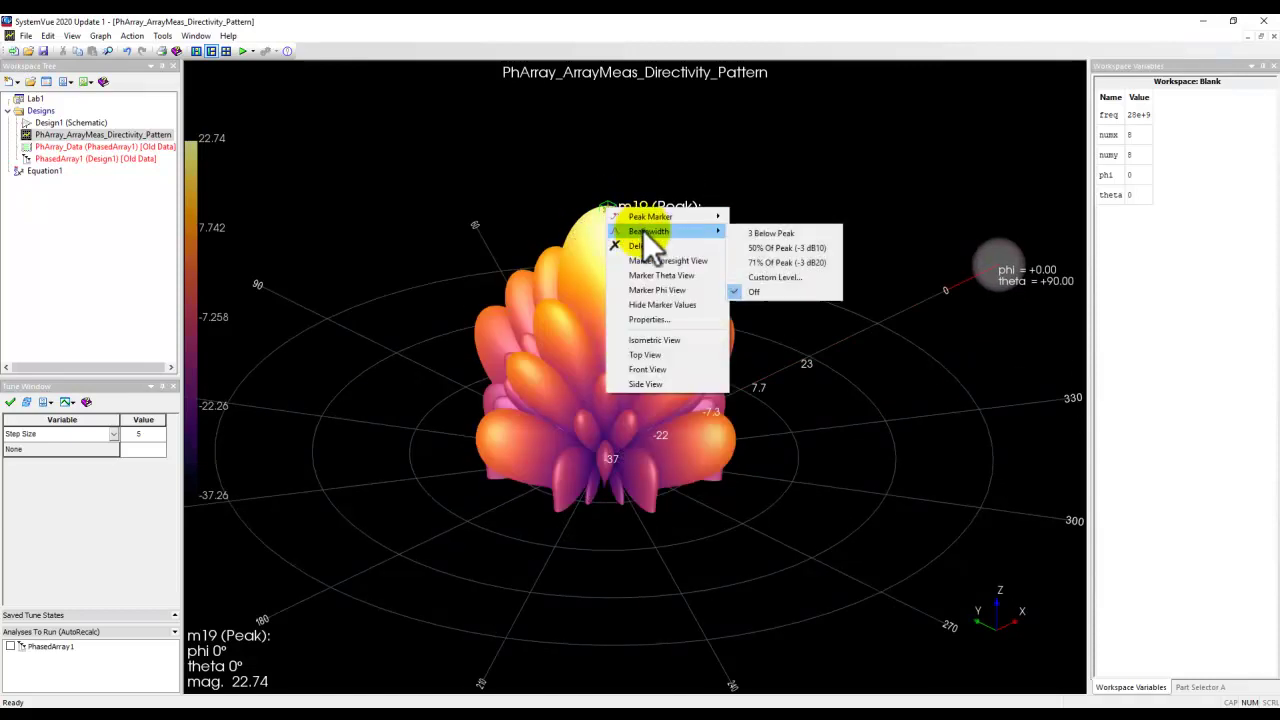
left_click(765, 232)
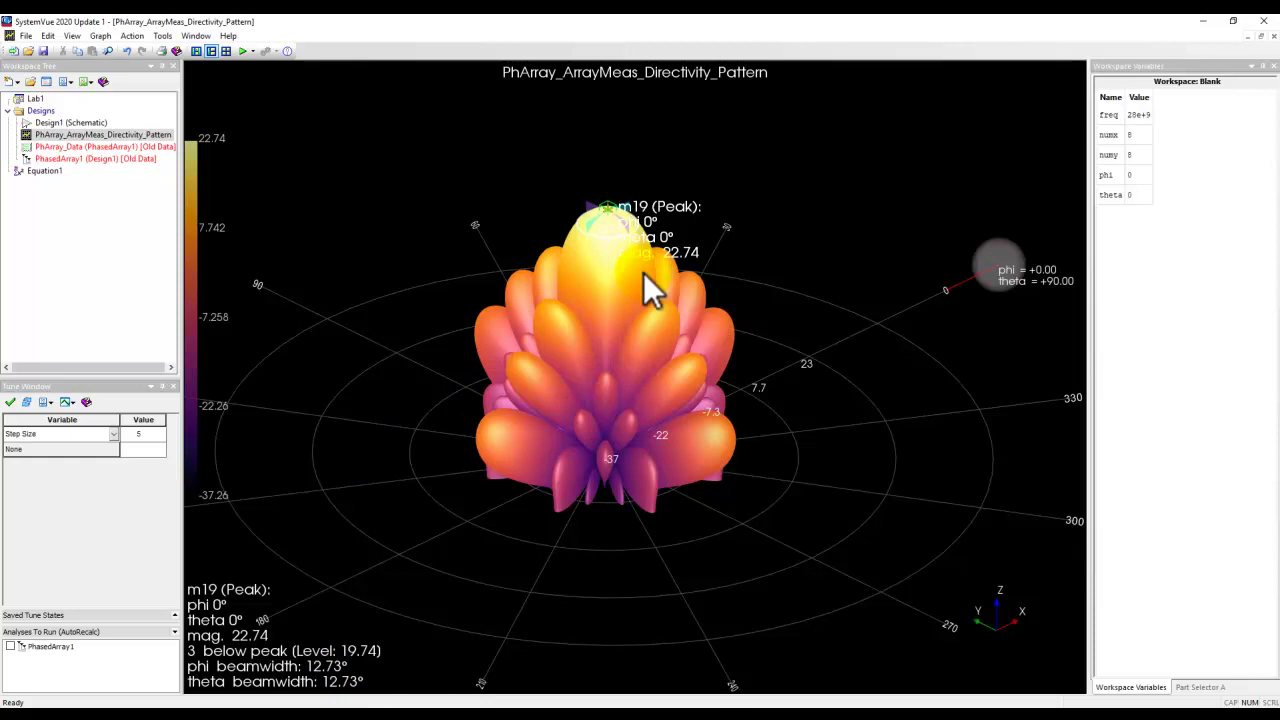
- Restore the graph window, bring the PhArray_Data dataset forward and plot ArrayMeas_Directivity_Pattern as a new beam pattern UV plot
left_click(1261, 35)
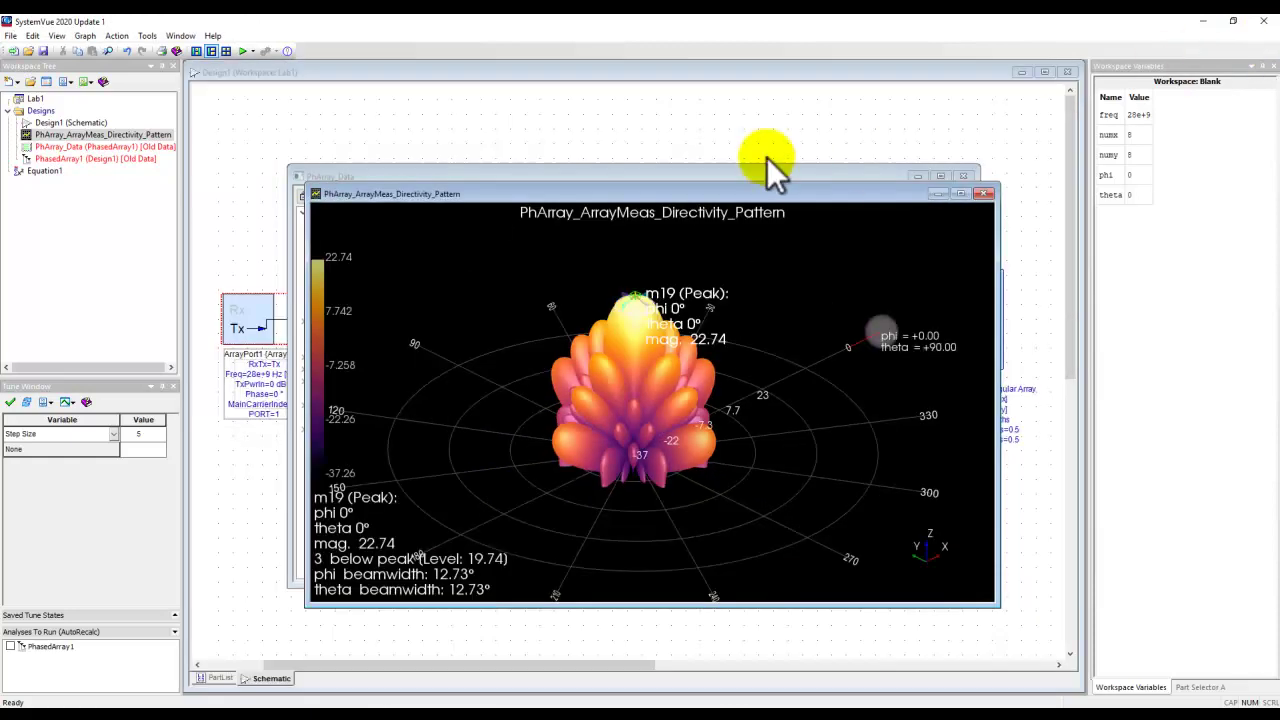
left_click(539, 174)
left_click_drag(537, 175, 523, 130)
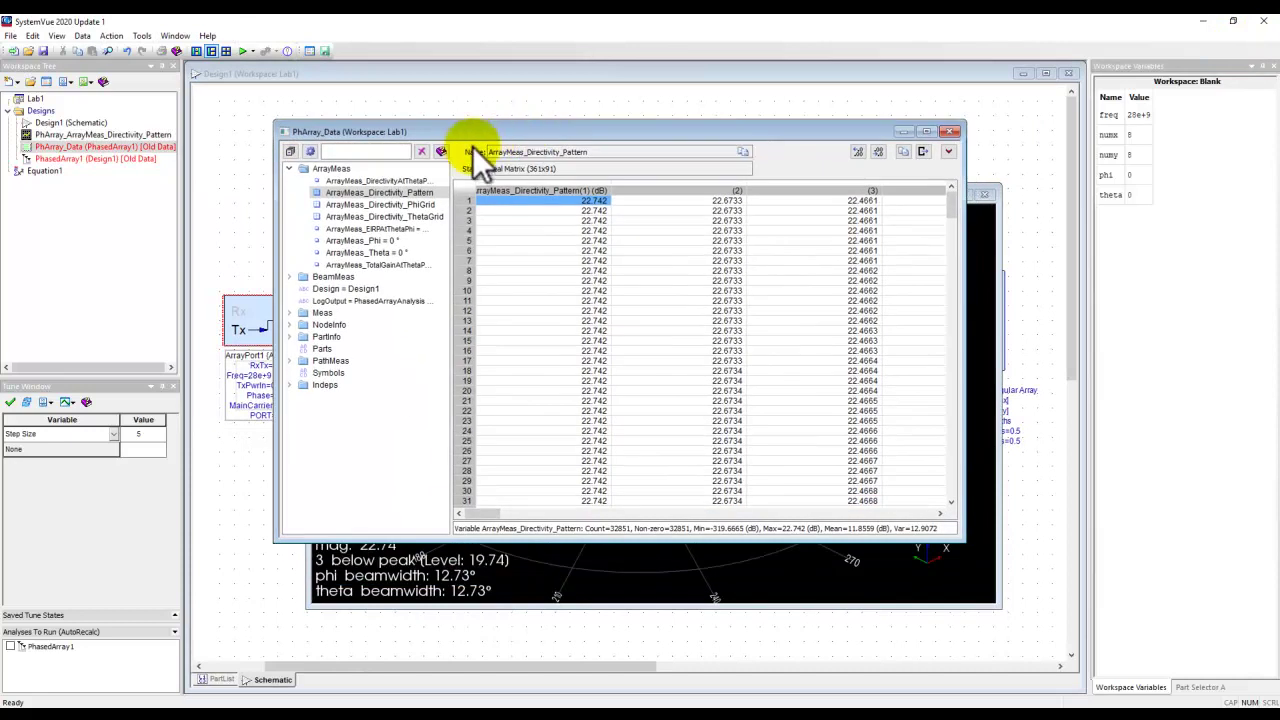
right_click(410, 191)
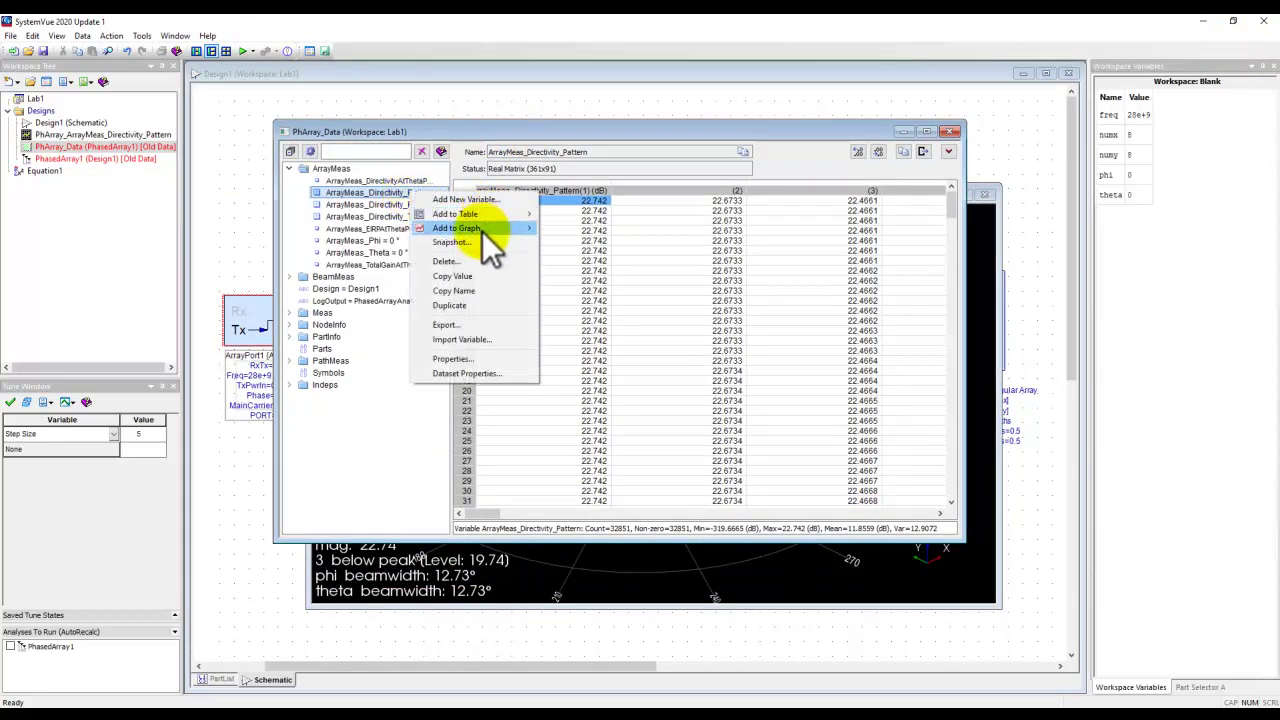
mouse_move(490, 240)
left_click(606, 268)
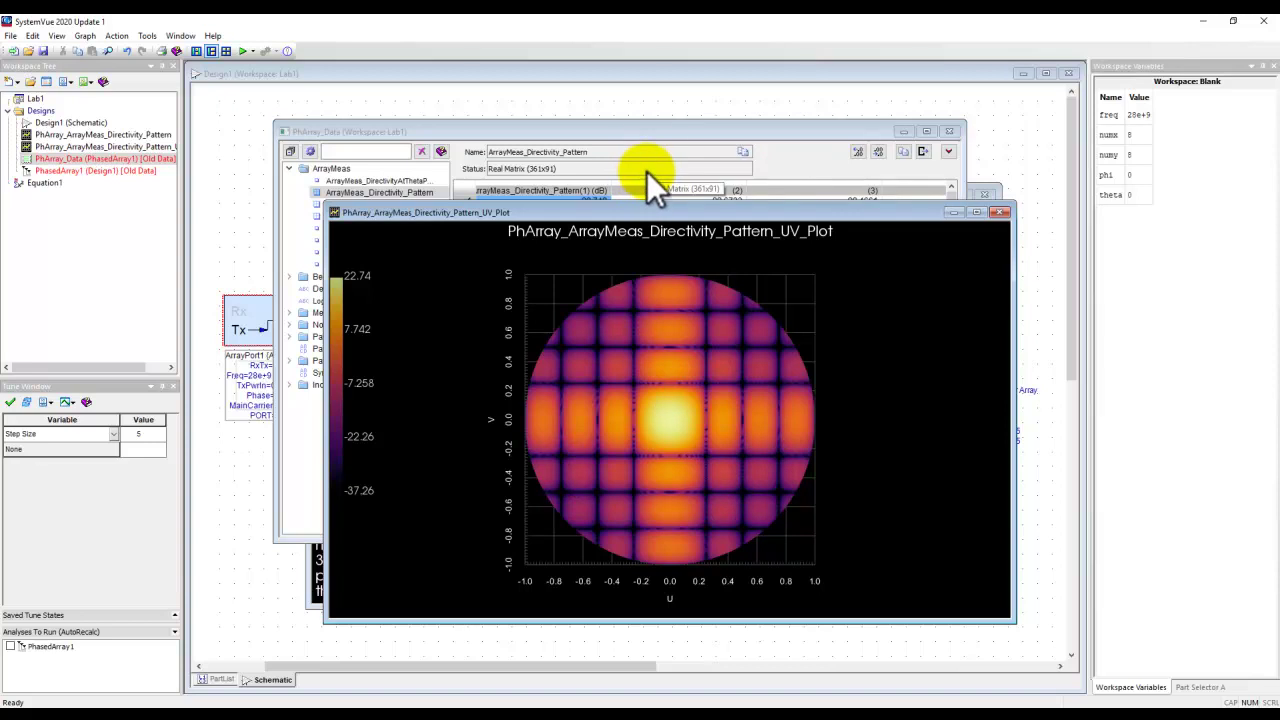
- Examine the phi, theta and total gain array measurements in PhArray_Data, and expand the BeamMeas group with its full entries readable
left_click(648, 131)
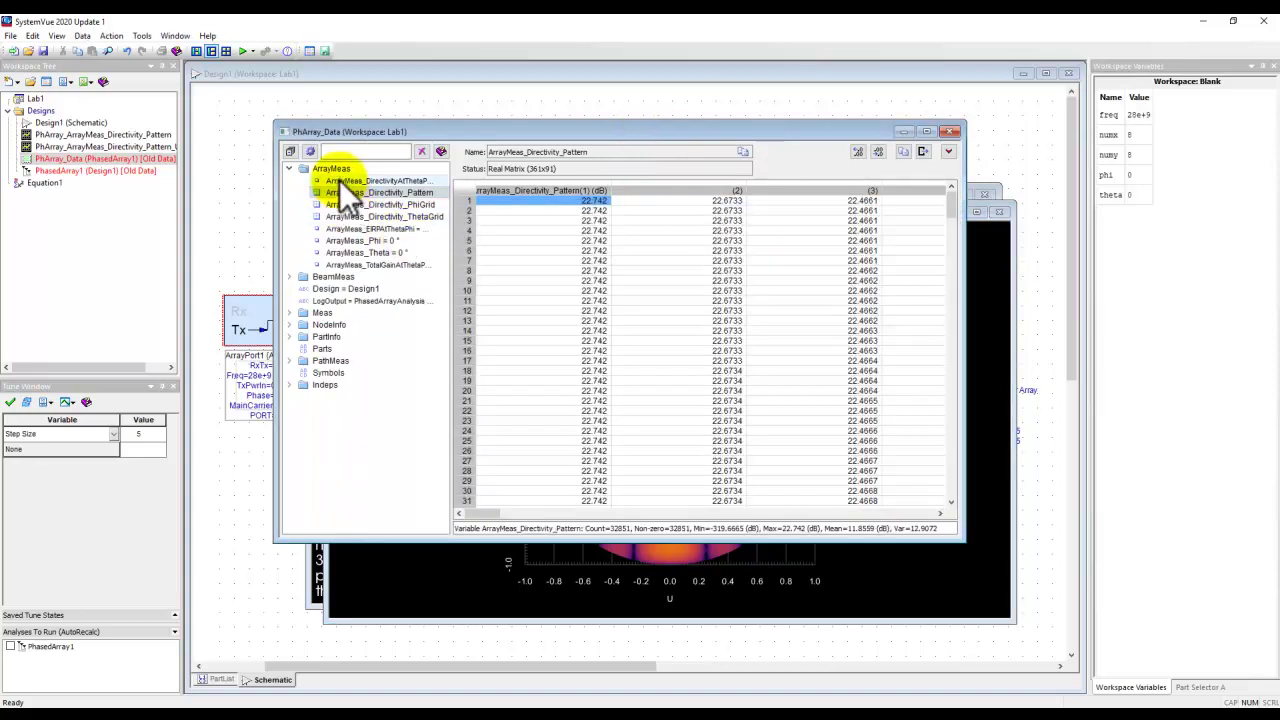
left_click_drag(457, 283, 481, 277)
left_click(364, 243)
left_click(370, 254)
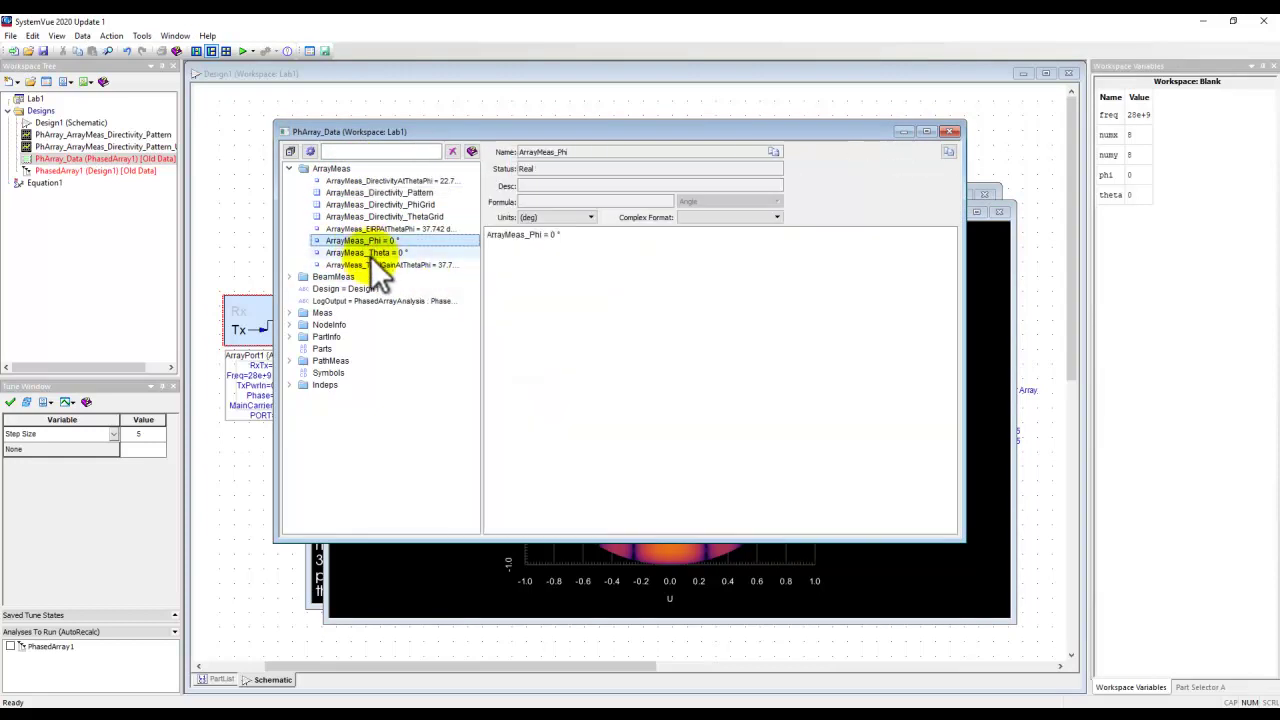
left_click(376, 265)
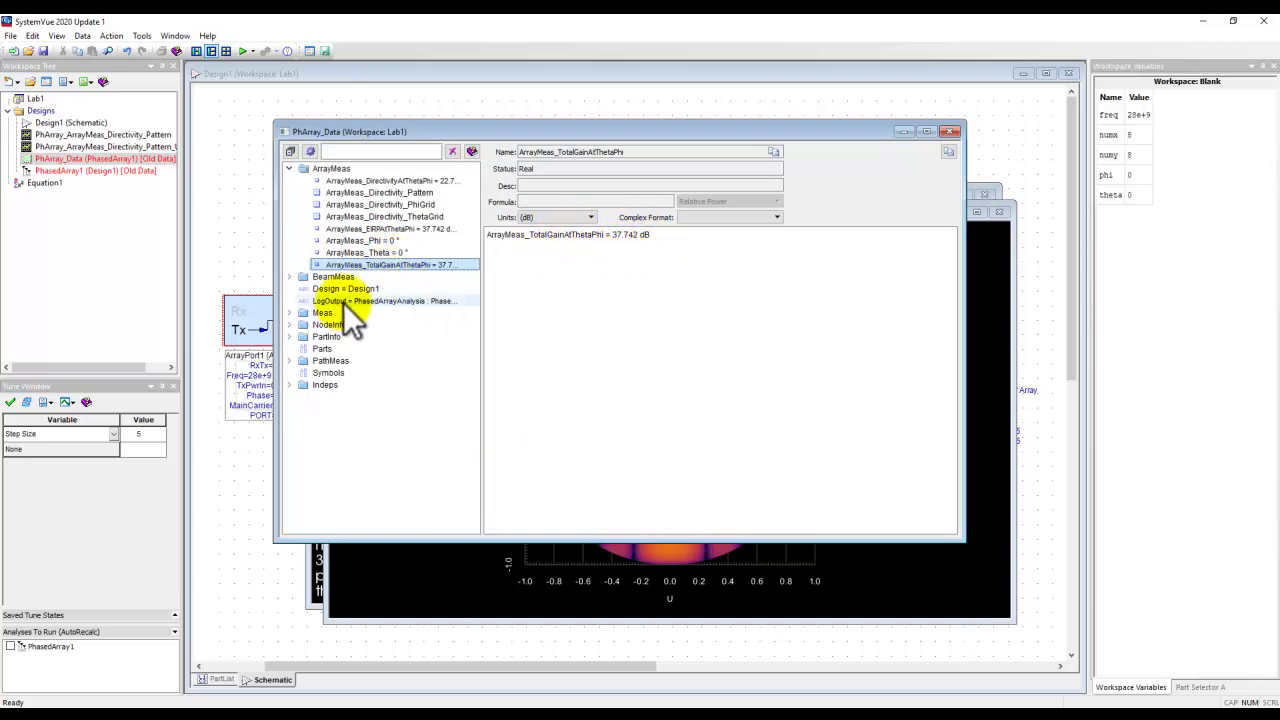
double_click(300, 278)
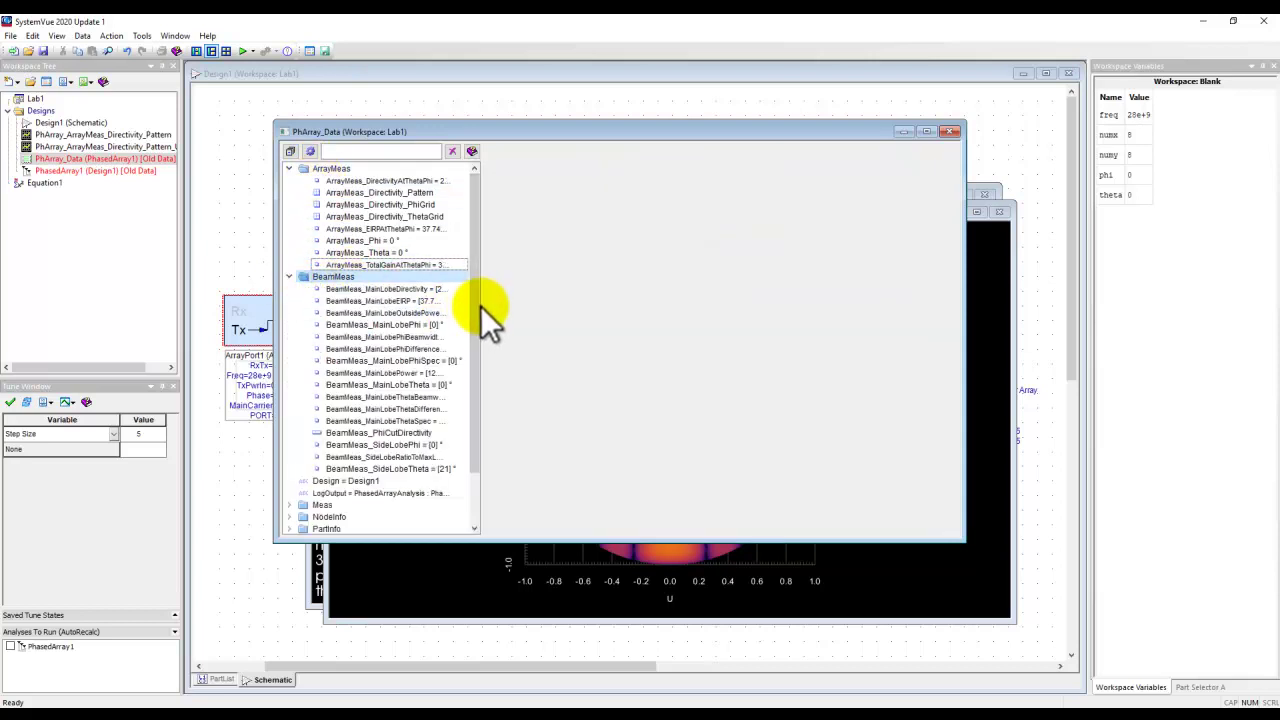
left_click_drag(483, 303, 522, 300)
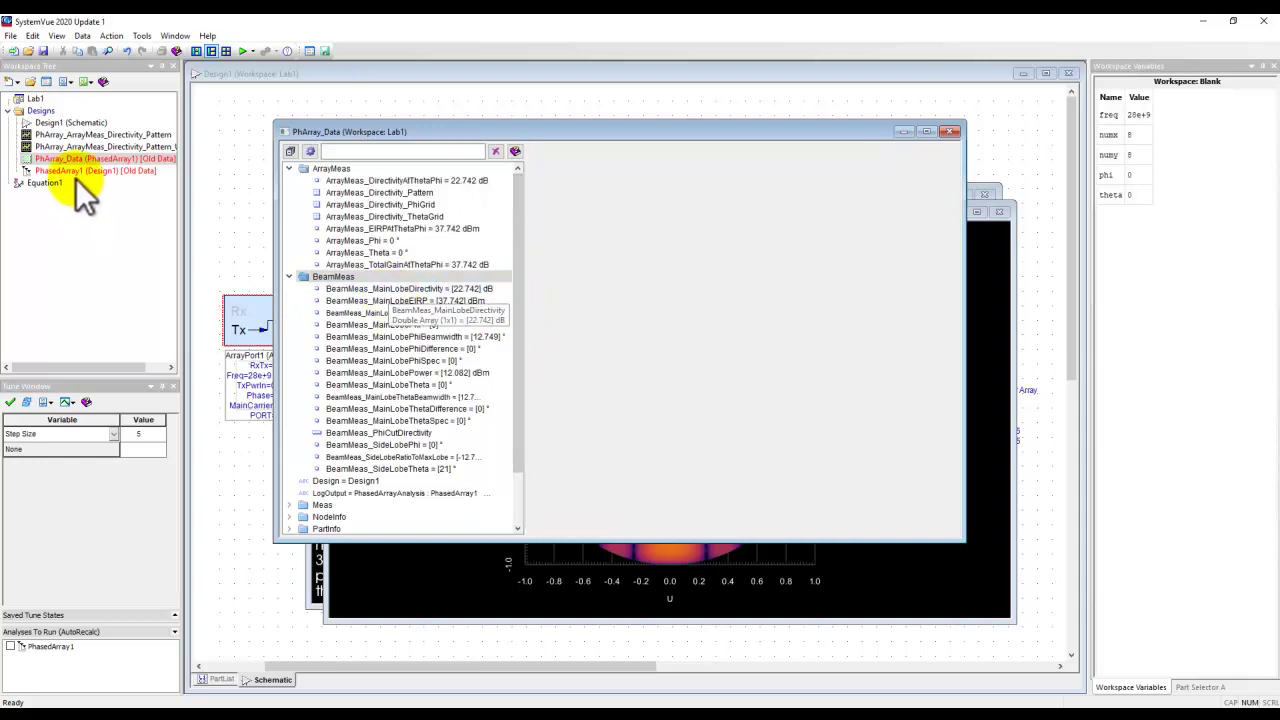
- Examine the main lobe directivity, EIRP, outside power, phi beamwidth and phi difference in the BeamMeas results
left_click(412, 290)
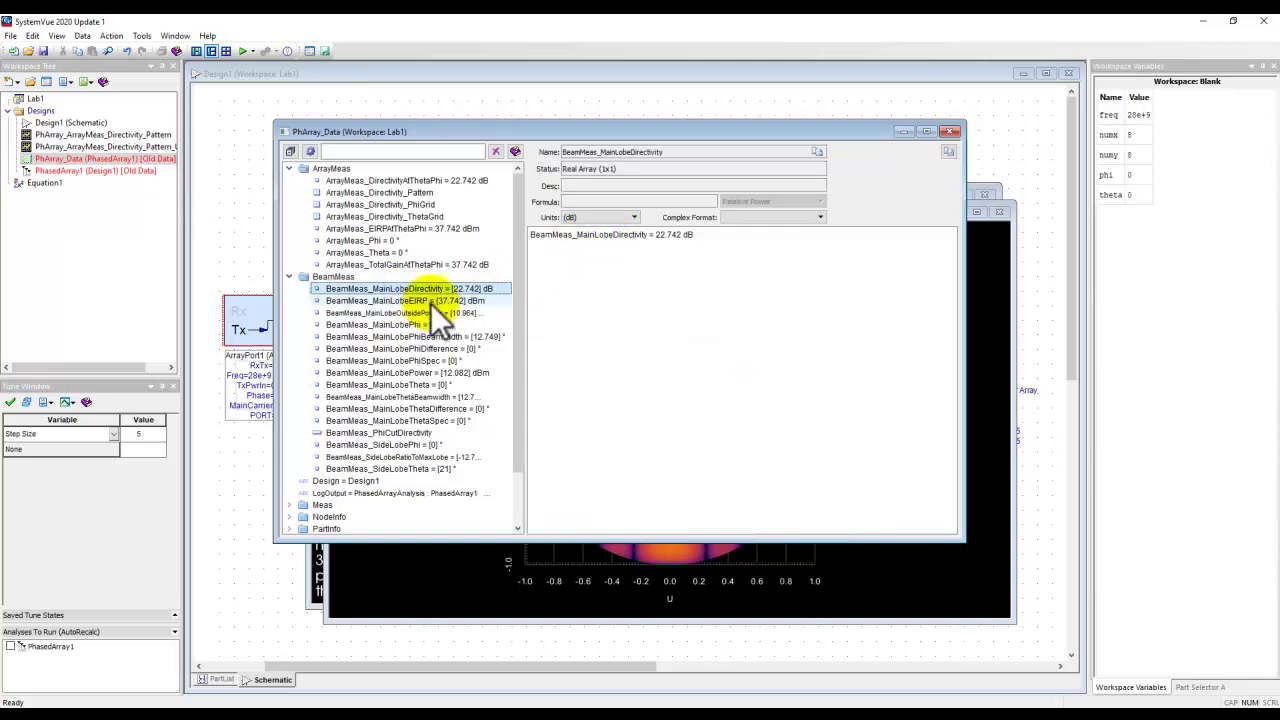
left_click(430, 302)
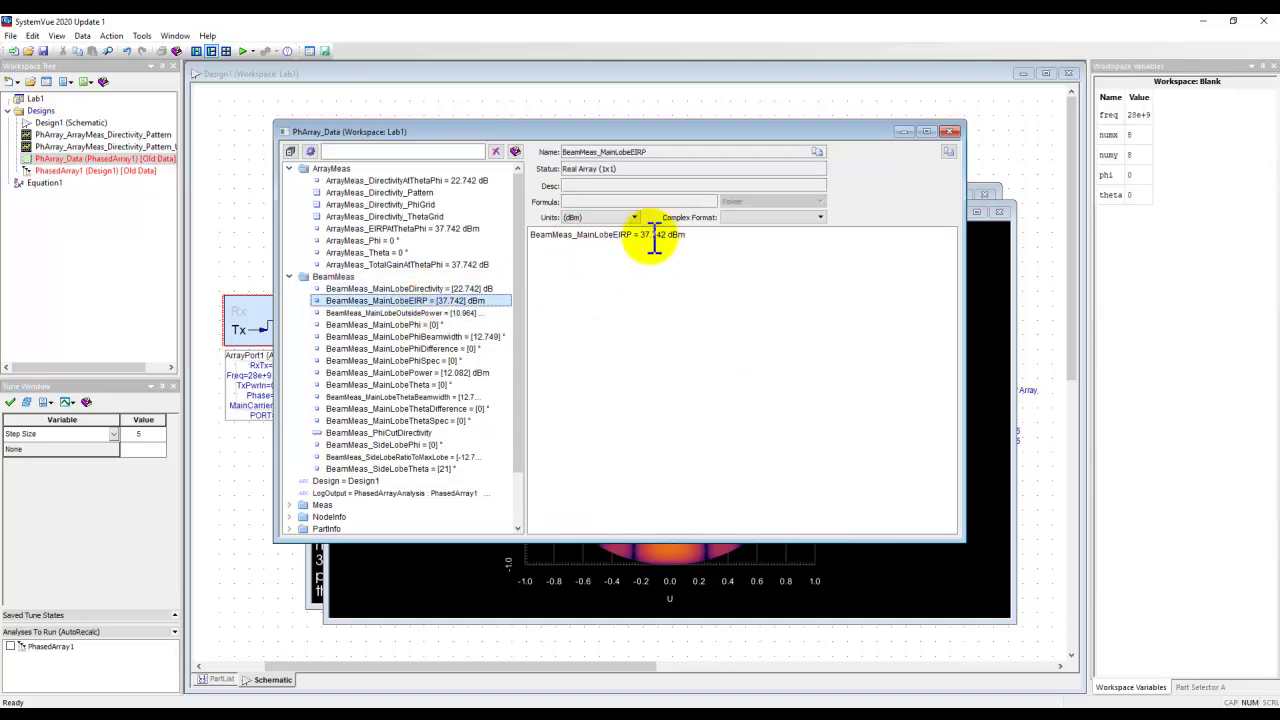
left_click(414, 313)
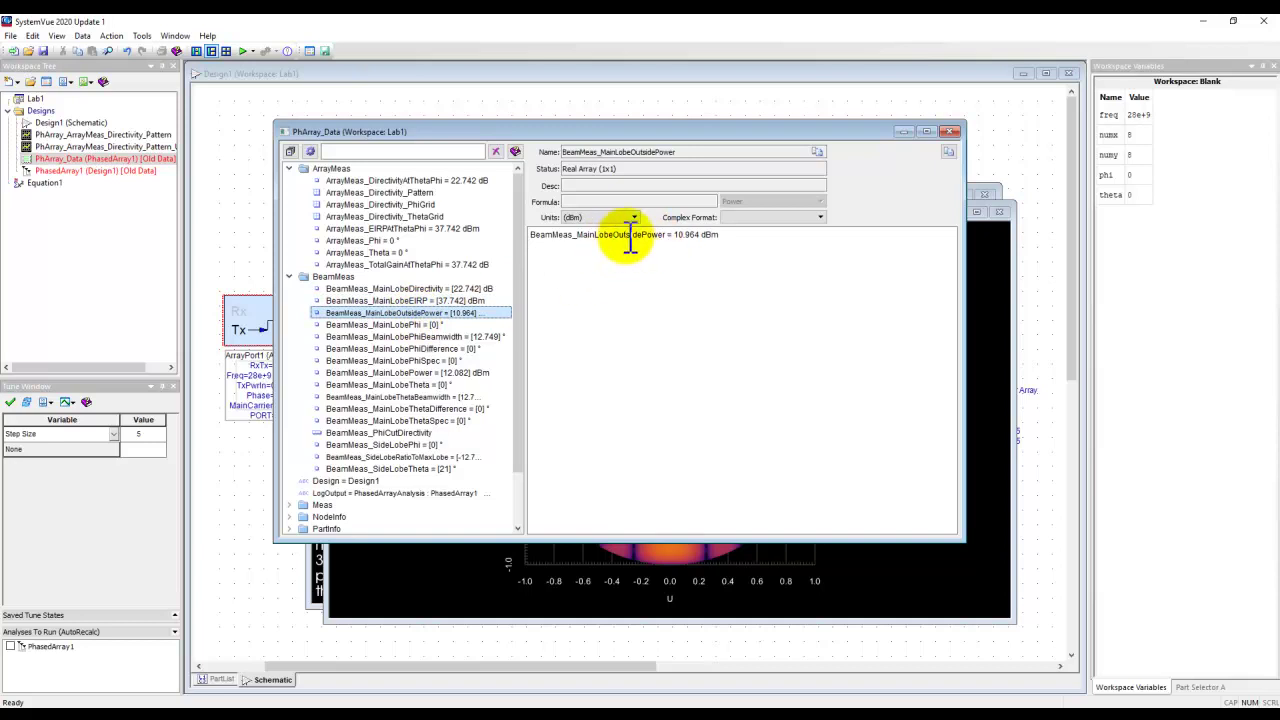
left_click(412, 339)
left_click(413, 349)
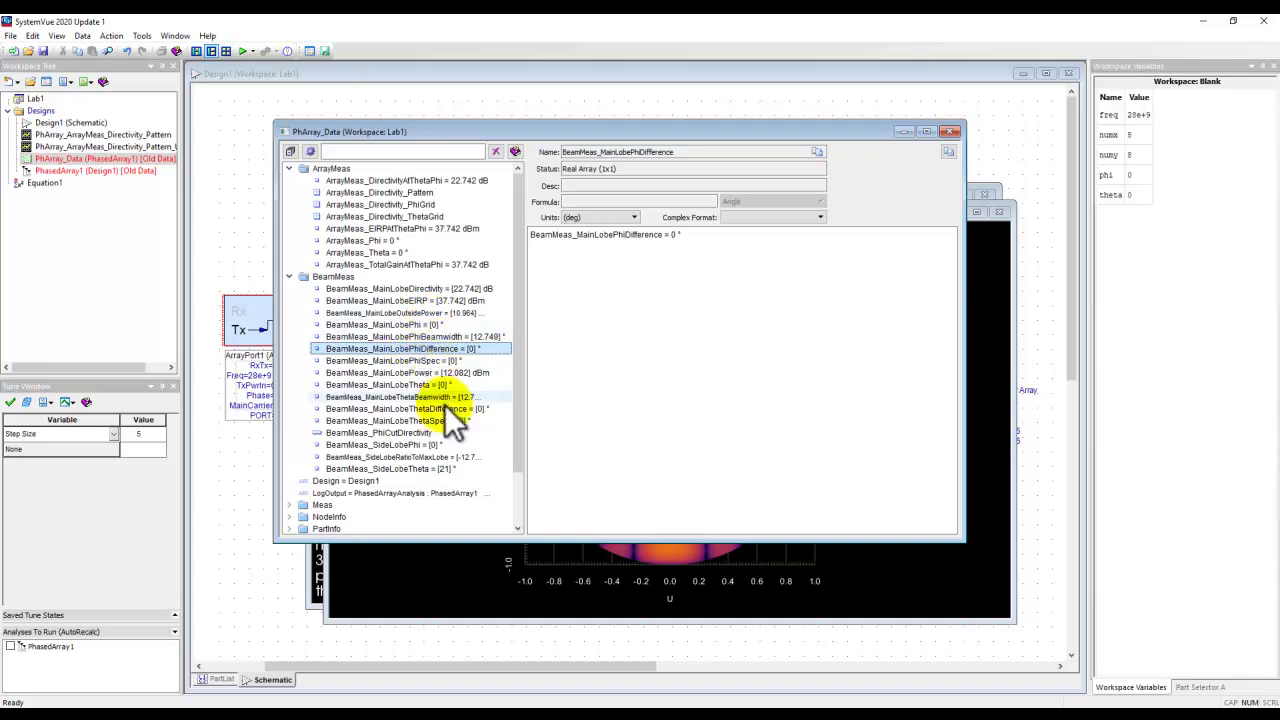
- Plot BeamMeas_PhiCutDirectivity from the PhArray_Data dataset in a new graph
left_click(404, 434)
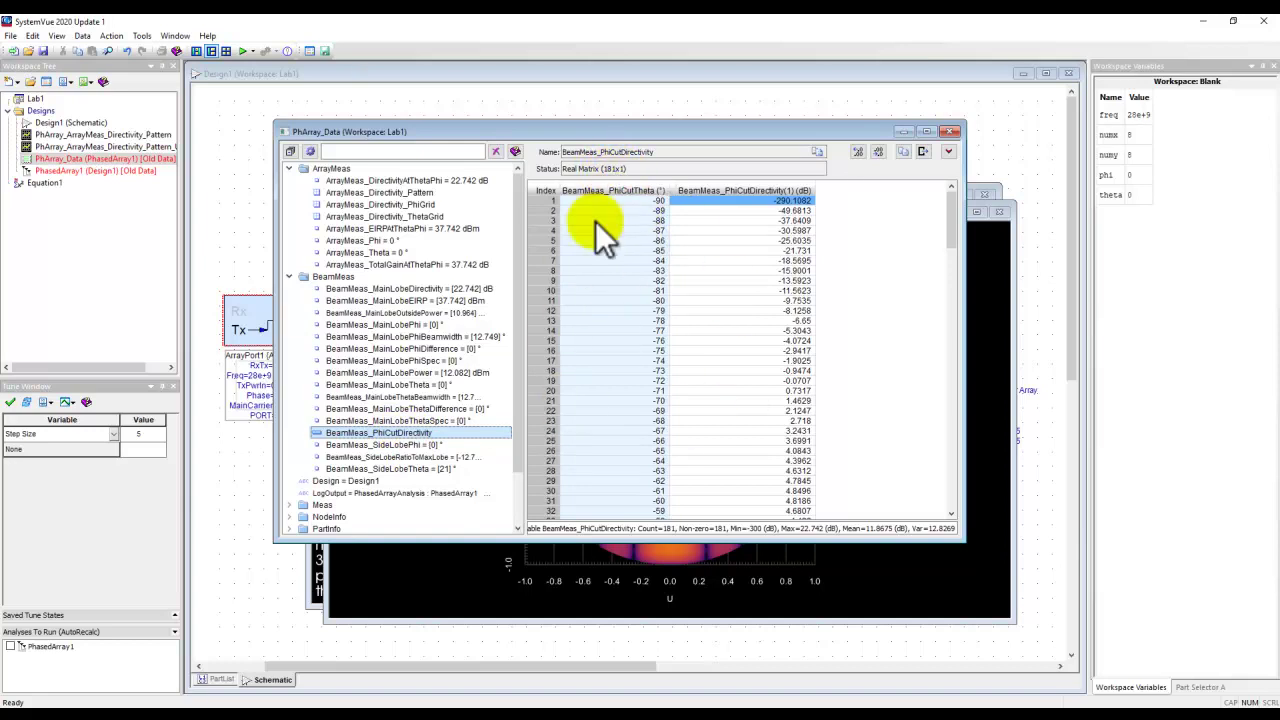
right_click(423, 432)
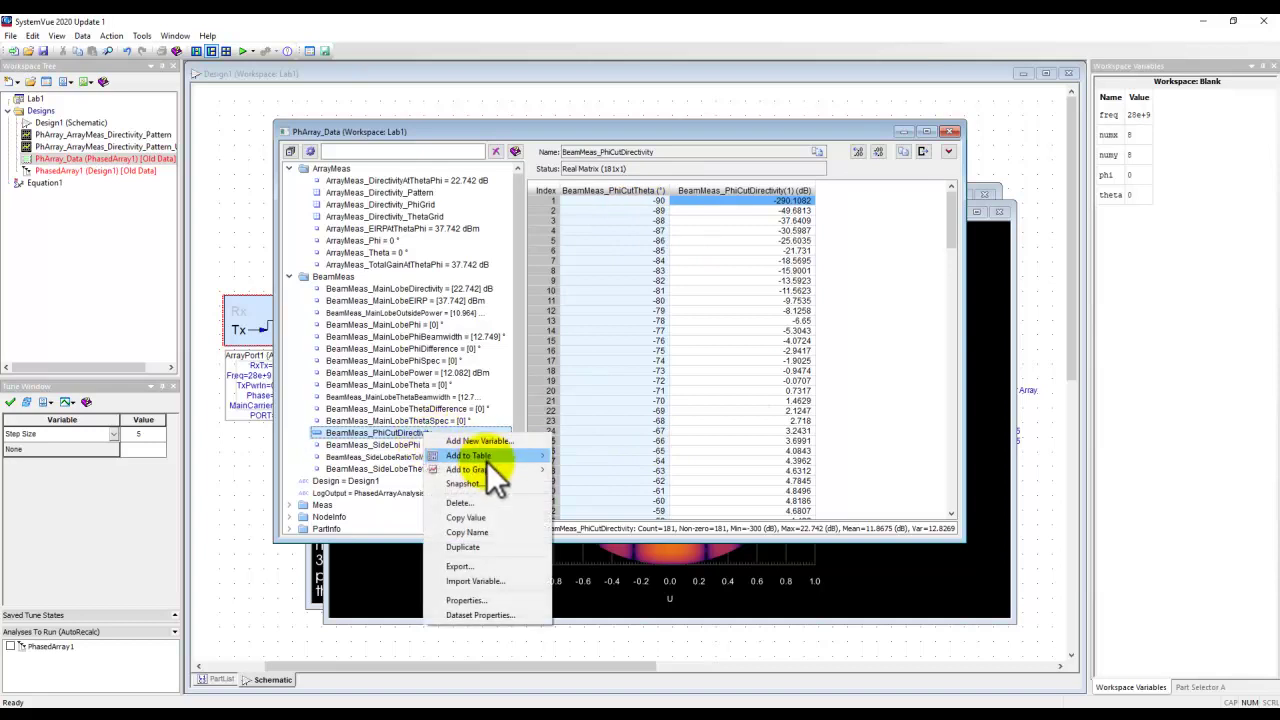
mouse_move(486, 467)
left_click(579, 467)
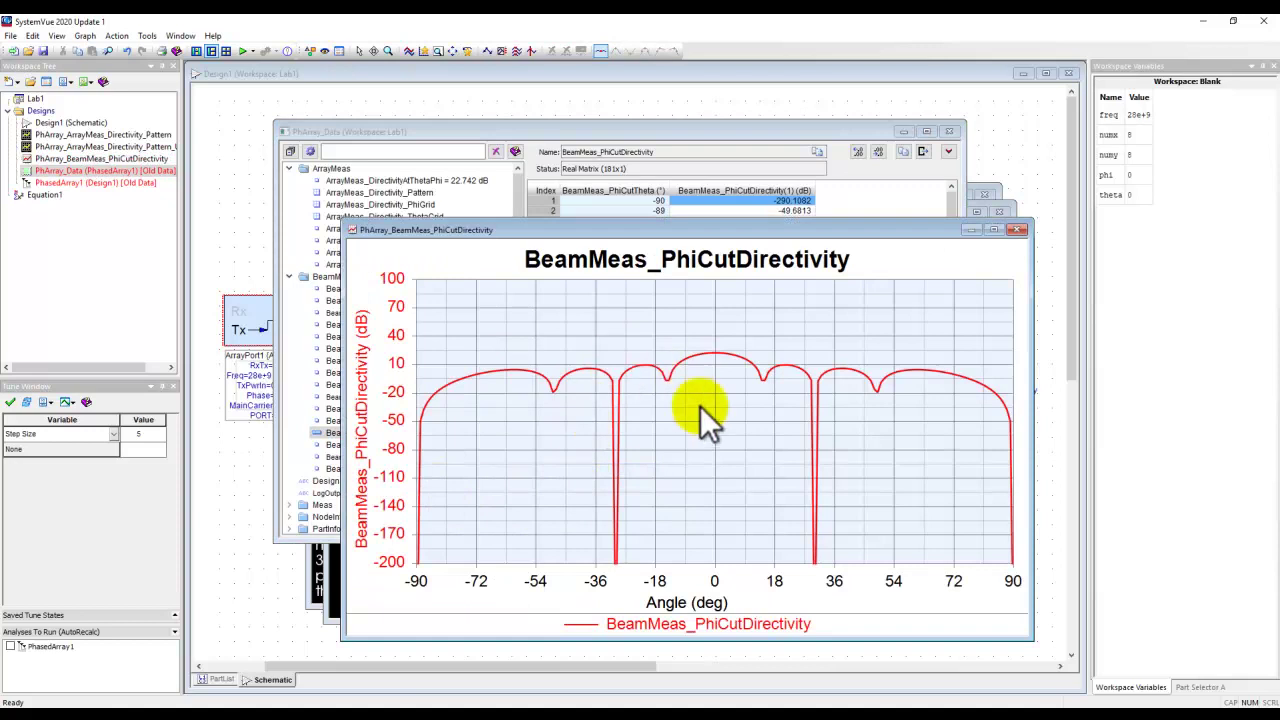
- Turn off Y-axis auto-scale on the phi cut directivity graph and set its range from -50 to 40 dB
mouse_move(925, 382)
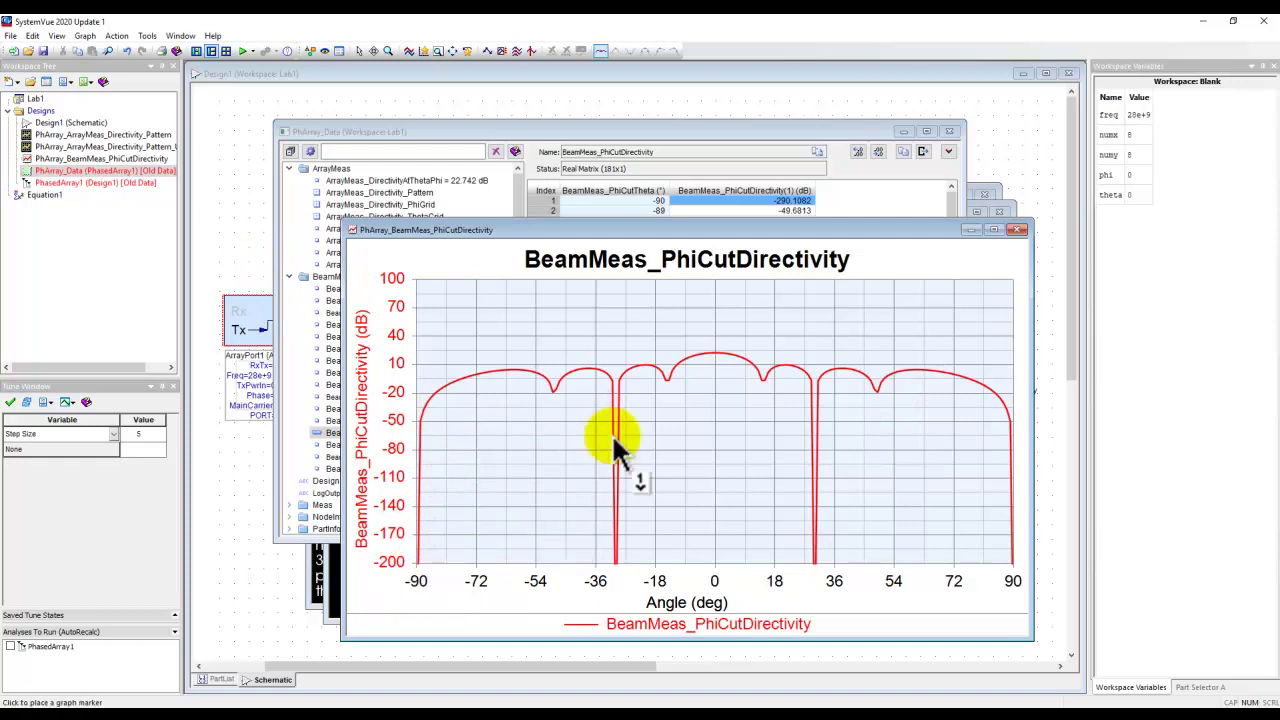
left_click(490, 345)
double_click(490, 345)
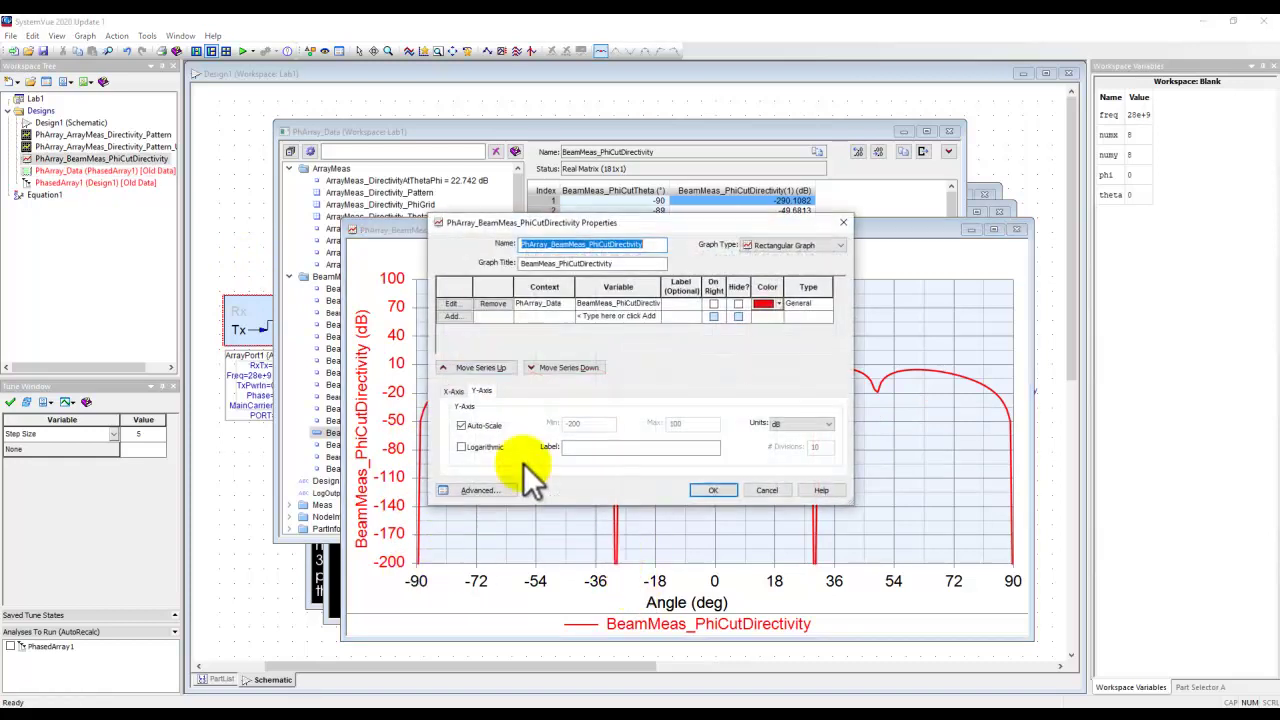
left_click(462, 425)
double_click(571, 423)
type("-50")
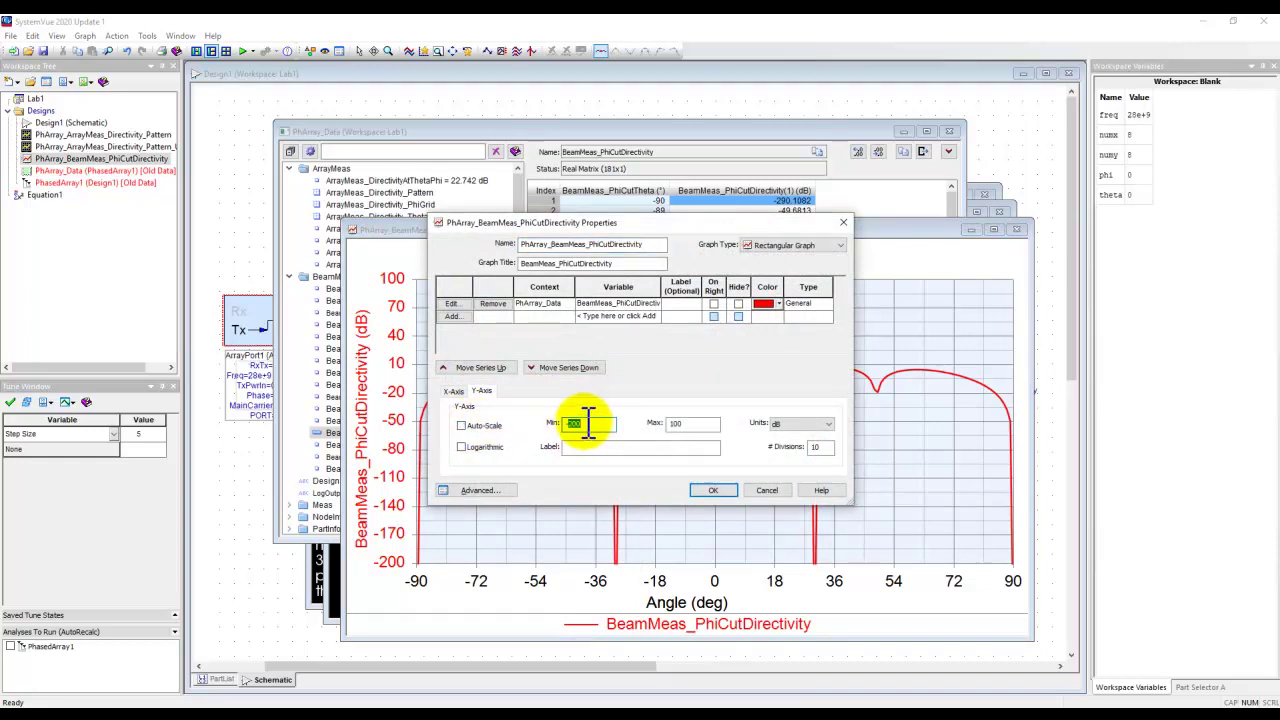
key("Tab")
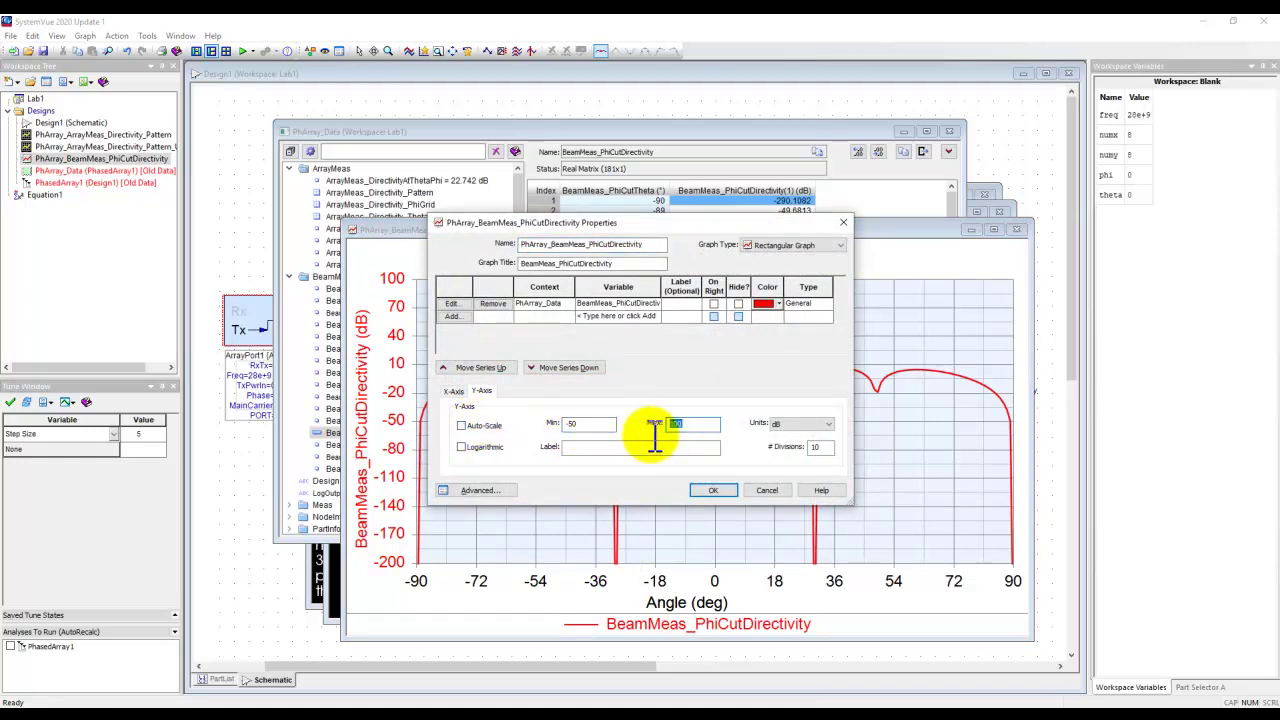
left_click(713, 490)
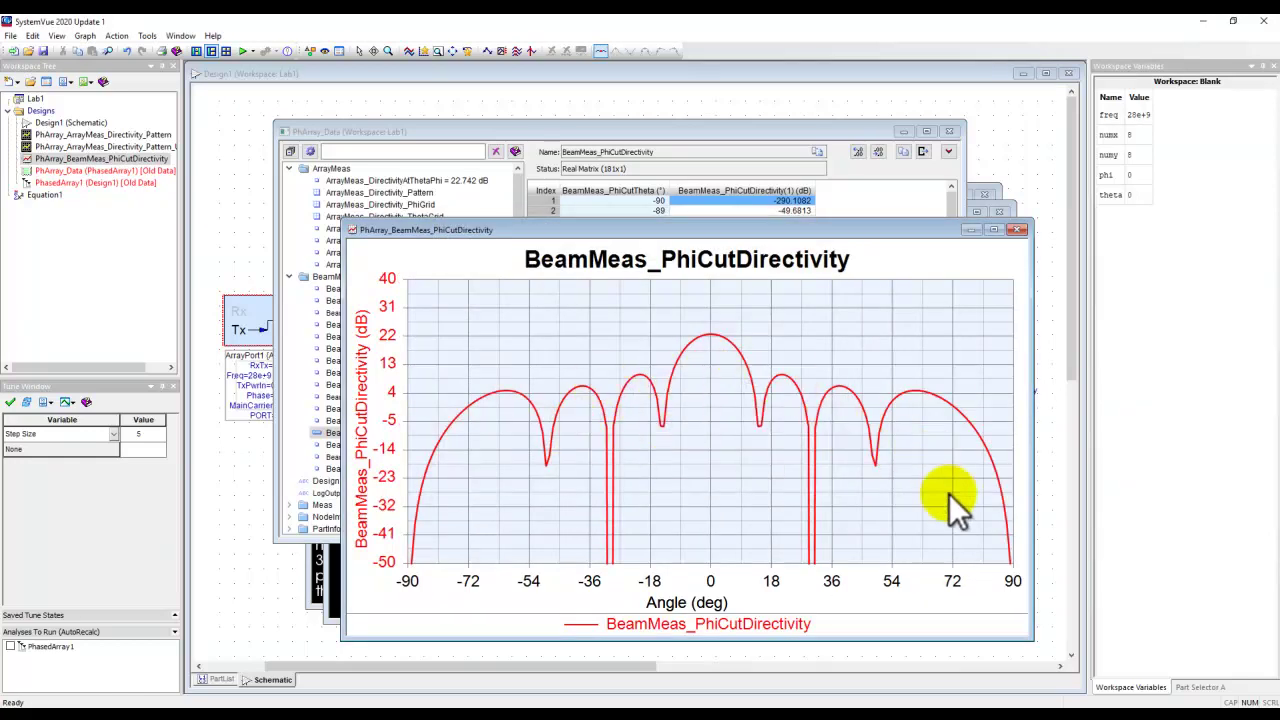
- Bring PhArray_Data forward, collapse the BeamMeas and ArrayMeas groups, and review the noise figure, gain, frequency and power entries under Meas
left_click(841, 128)
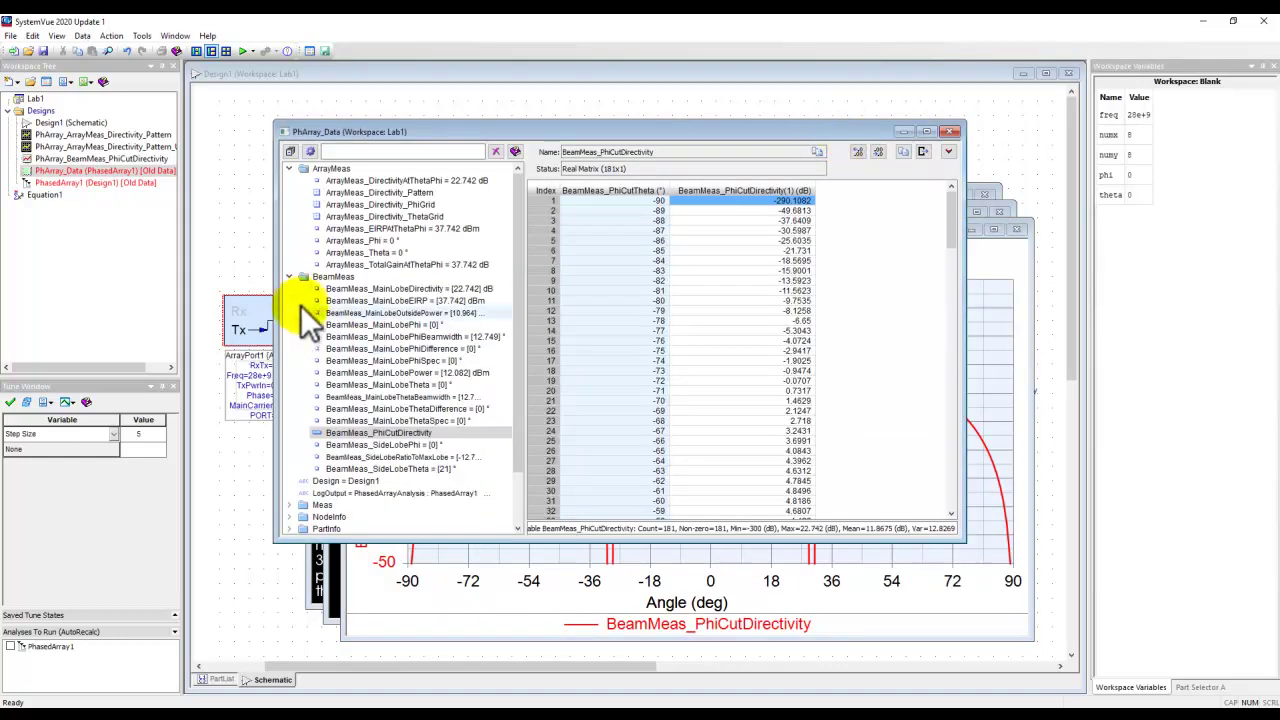
left_click(289, 276)
left_click(289, 168)
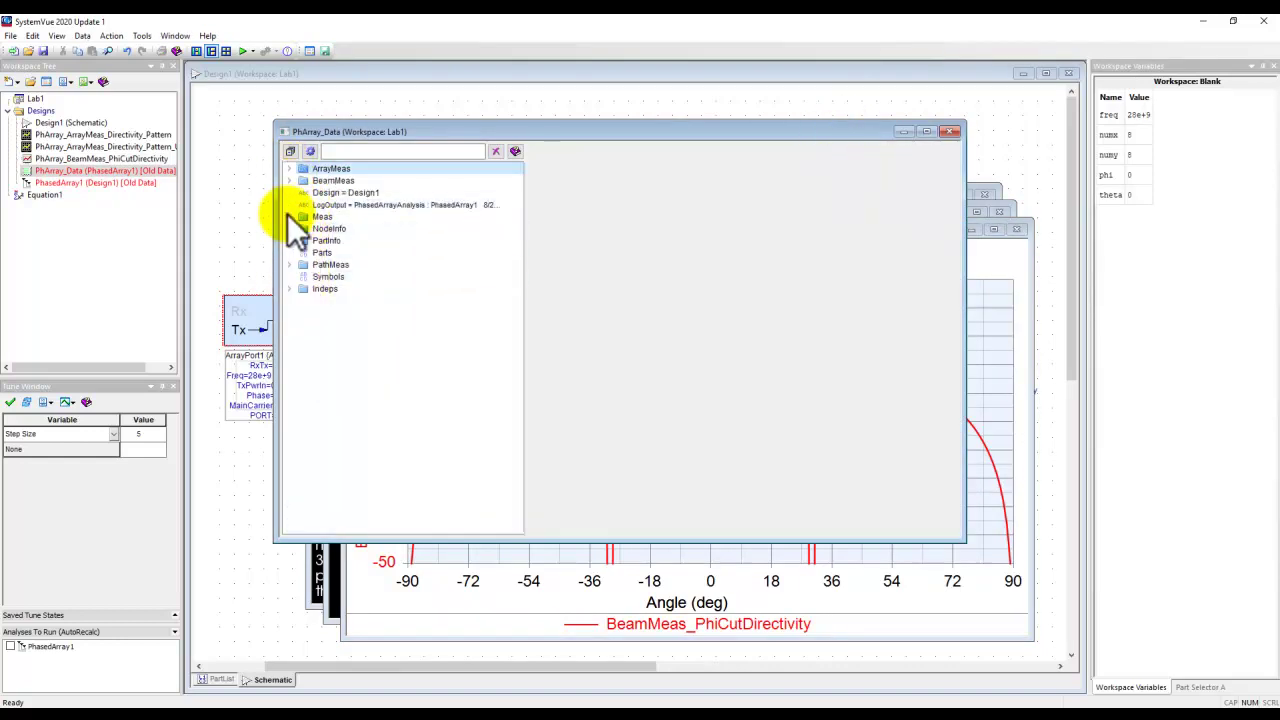
left_click(288, 216)
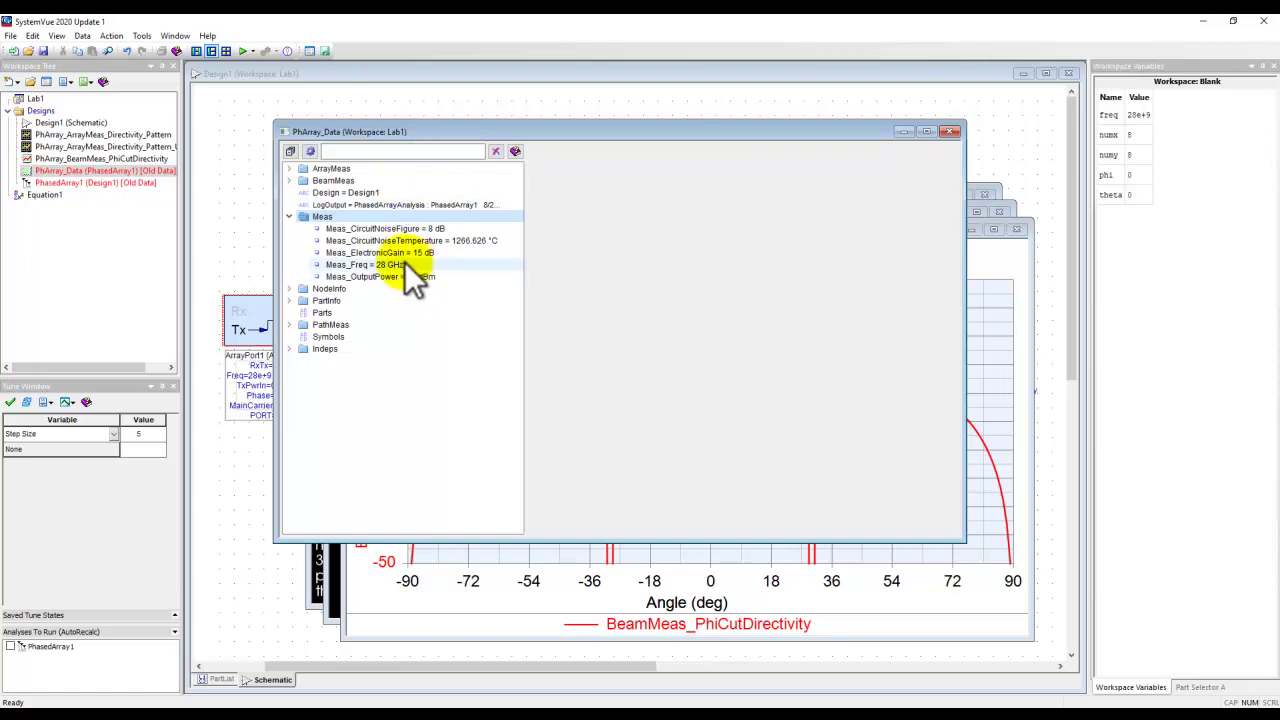
left_click(290, 216)
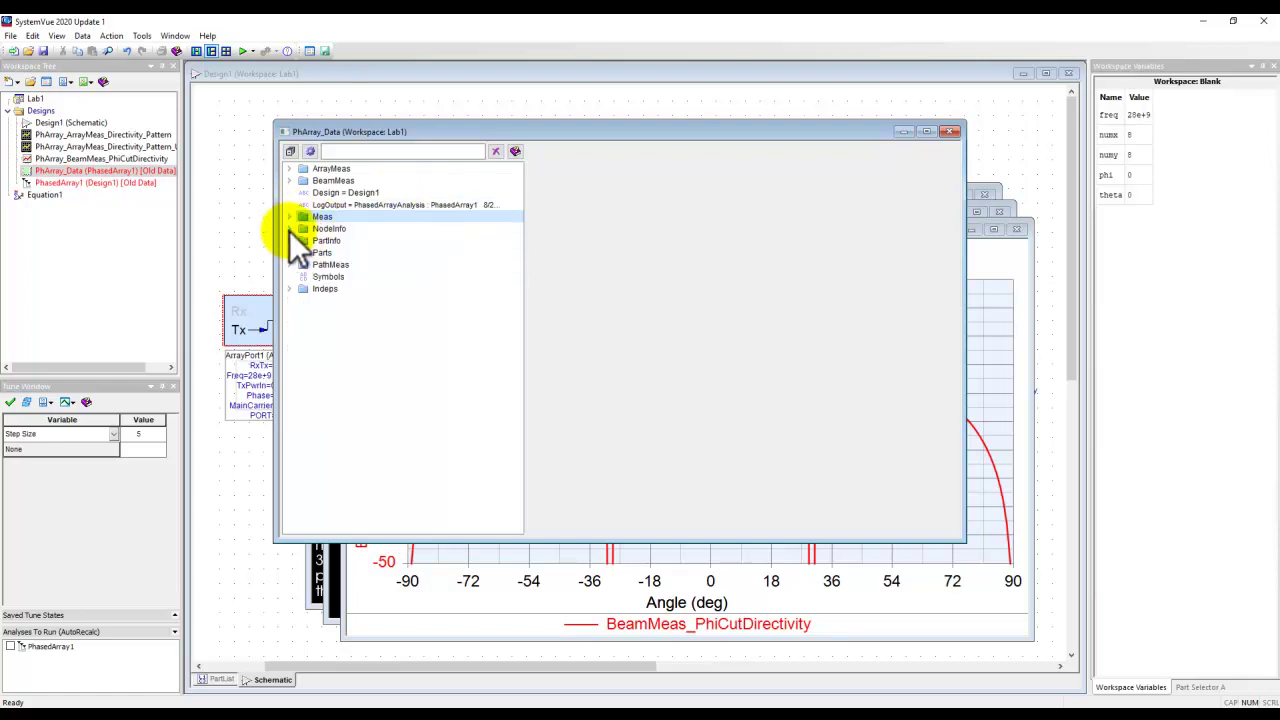
- Expand the NodeInfo group and plot NodeInfo_Signal_02_ArraySplit1_Output in a new graph
left_click(292, 228)
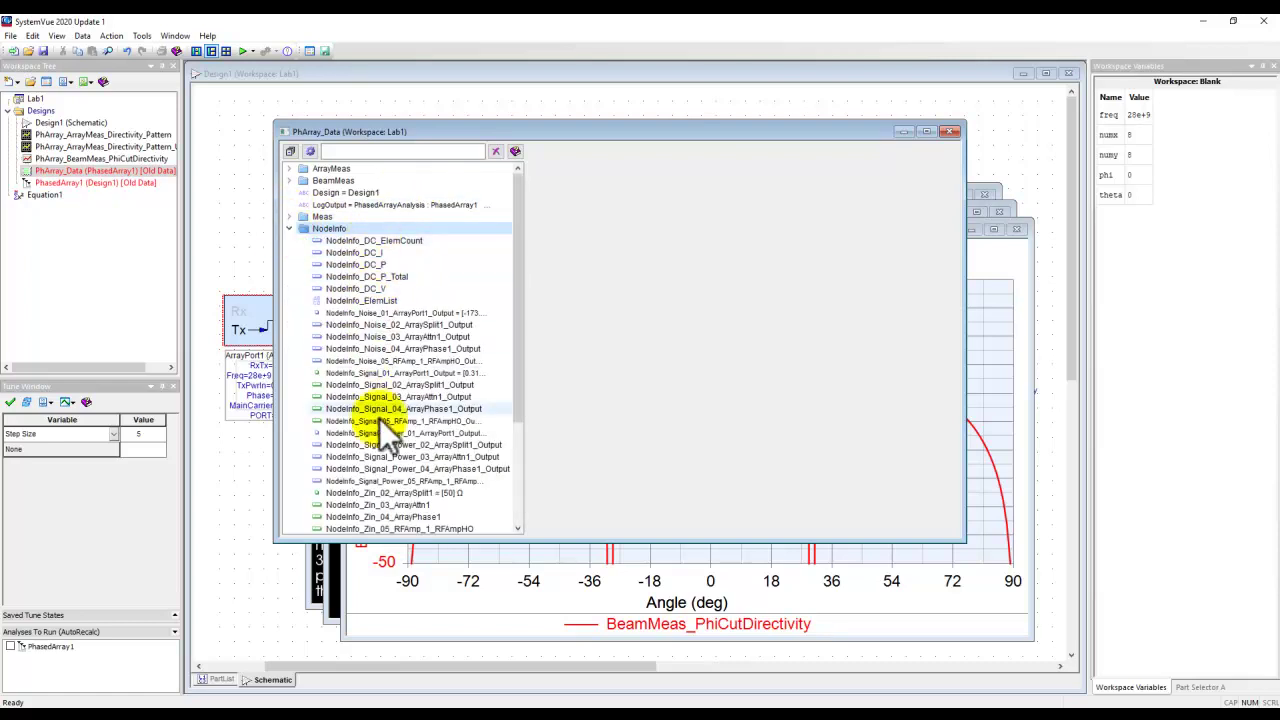
left_click_drag(518, 341, 509, 423)
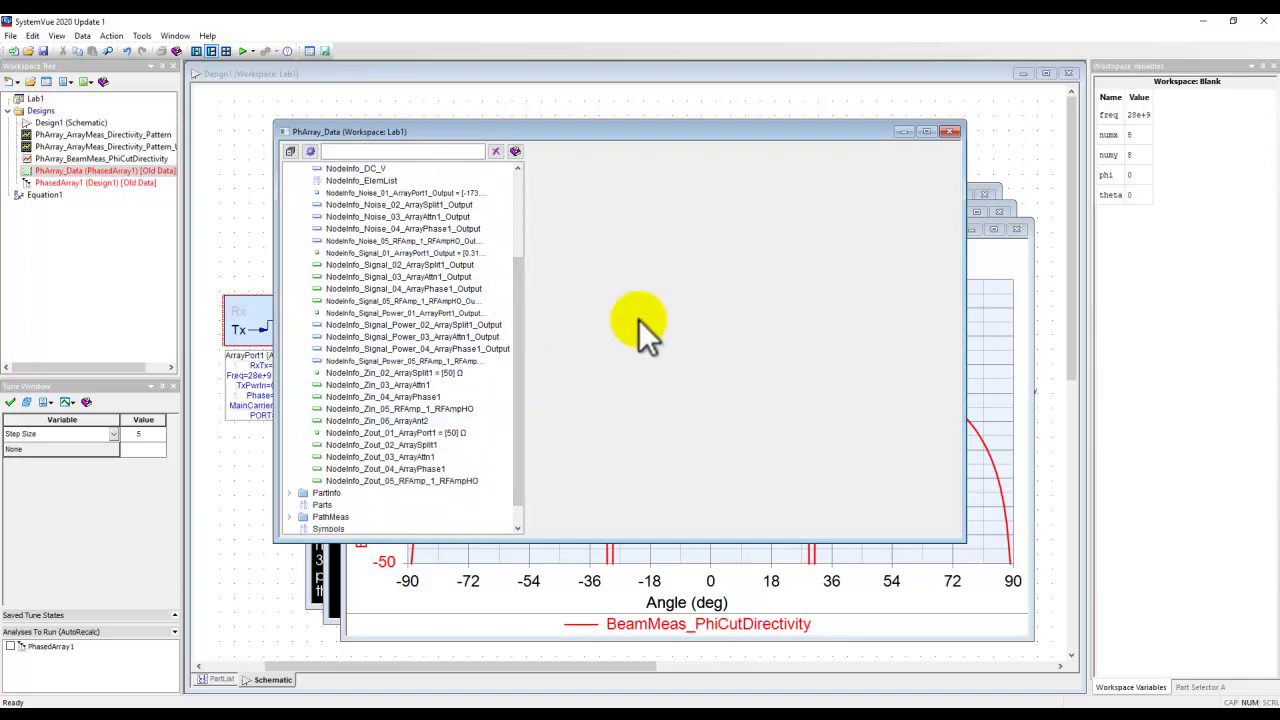
left_click(440, 266)
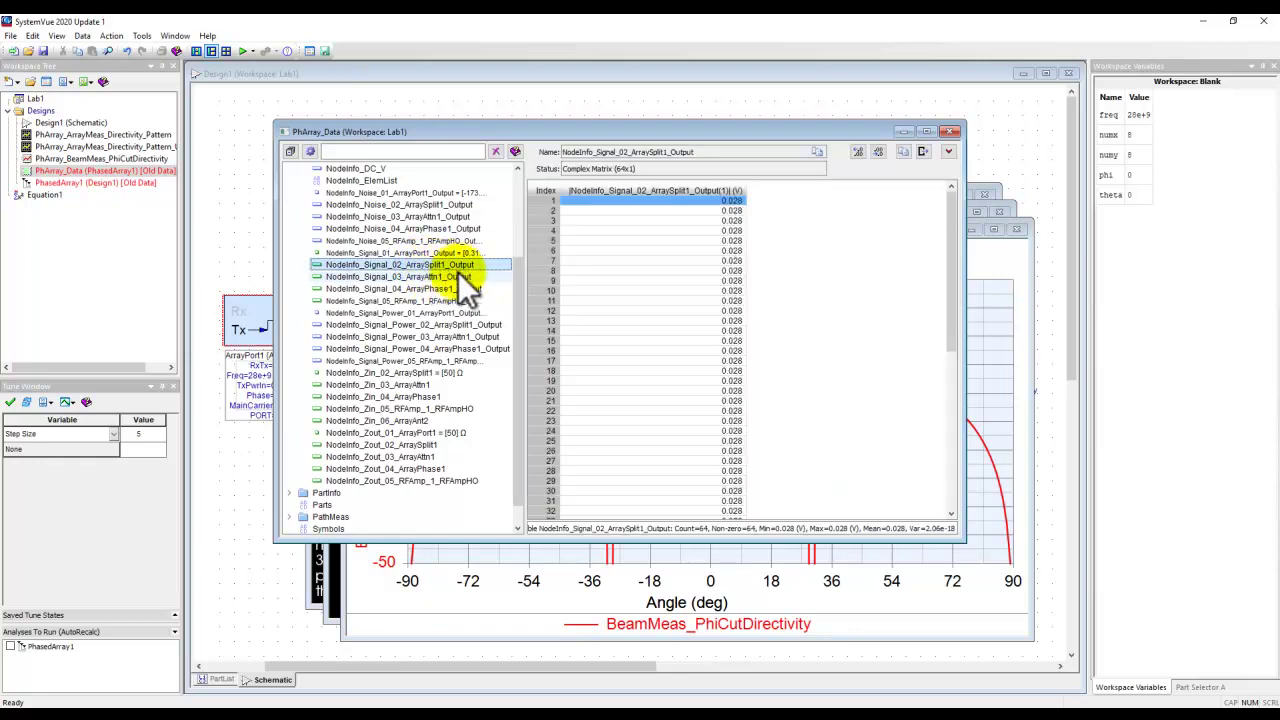
right_click(441, 263)
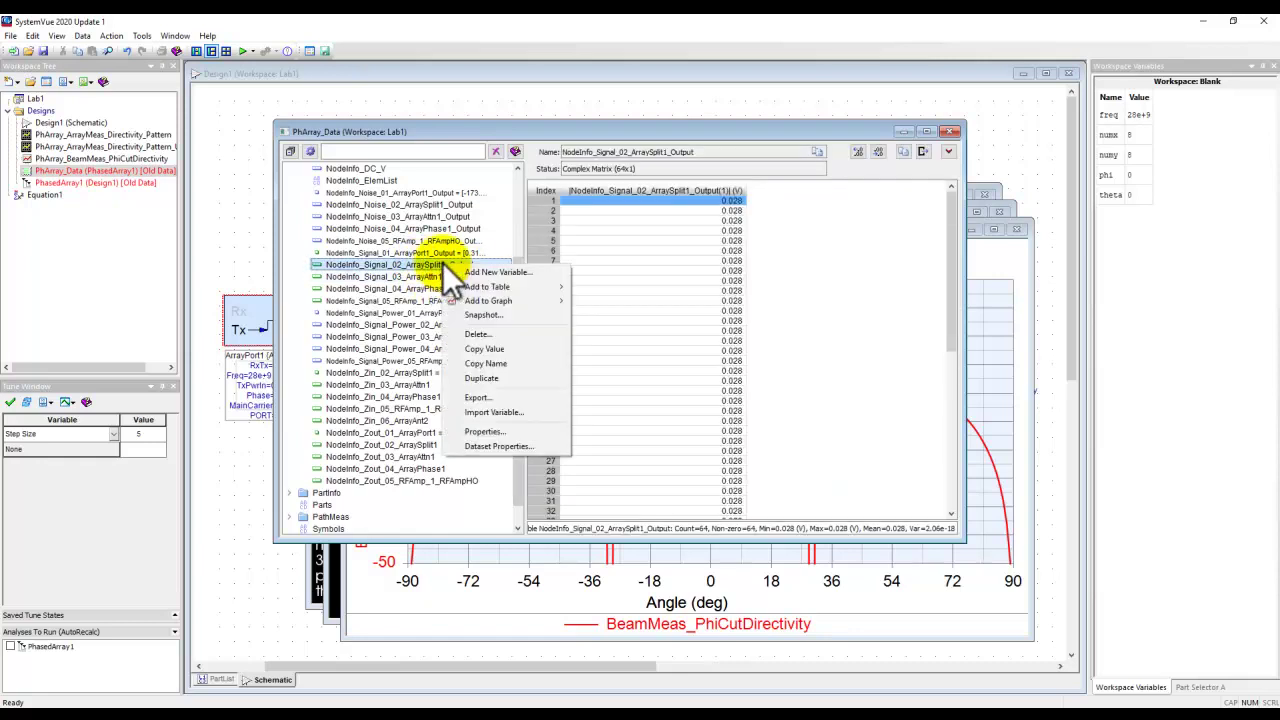
mouse_move(485, 304)
left_click(591, 300)
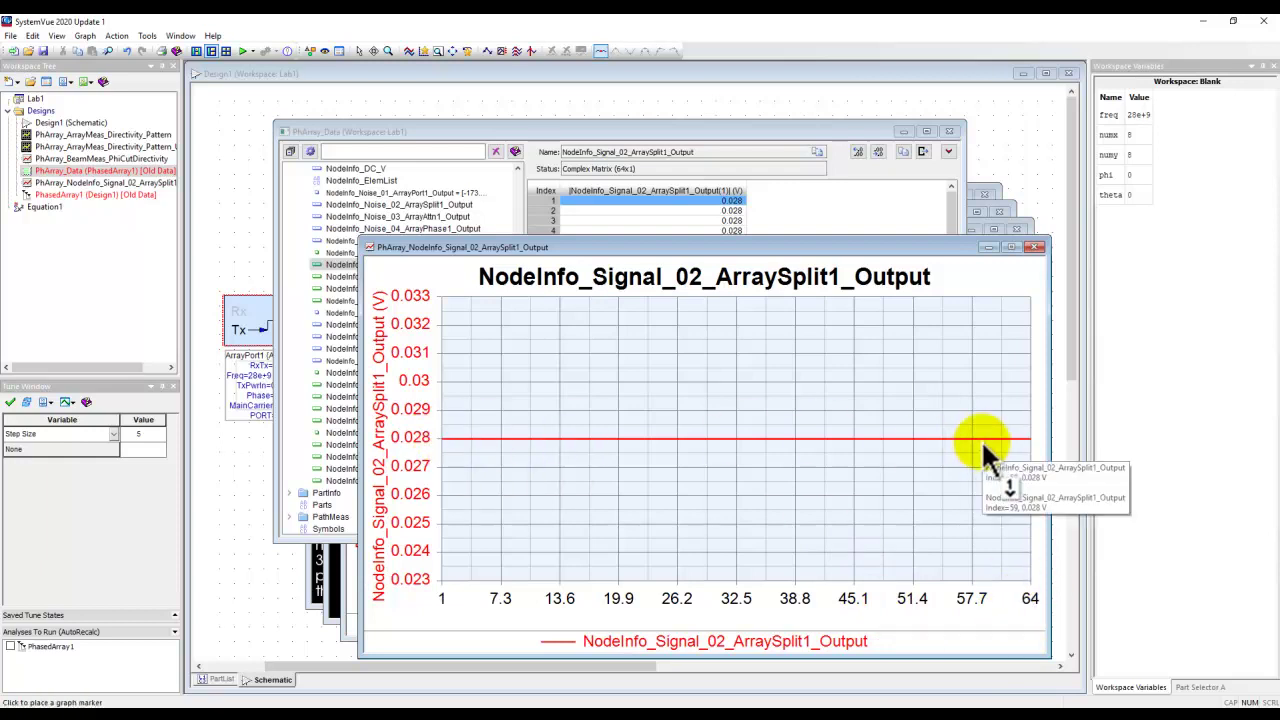
- Return to the PhArray_Data dataset and plot NodeInfo_Signal_03_ArrayAttn1_Output in a new graph
left_click(457, 136)
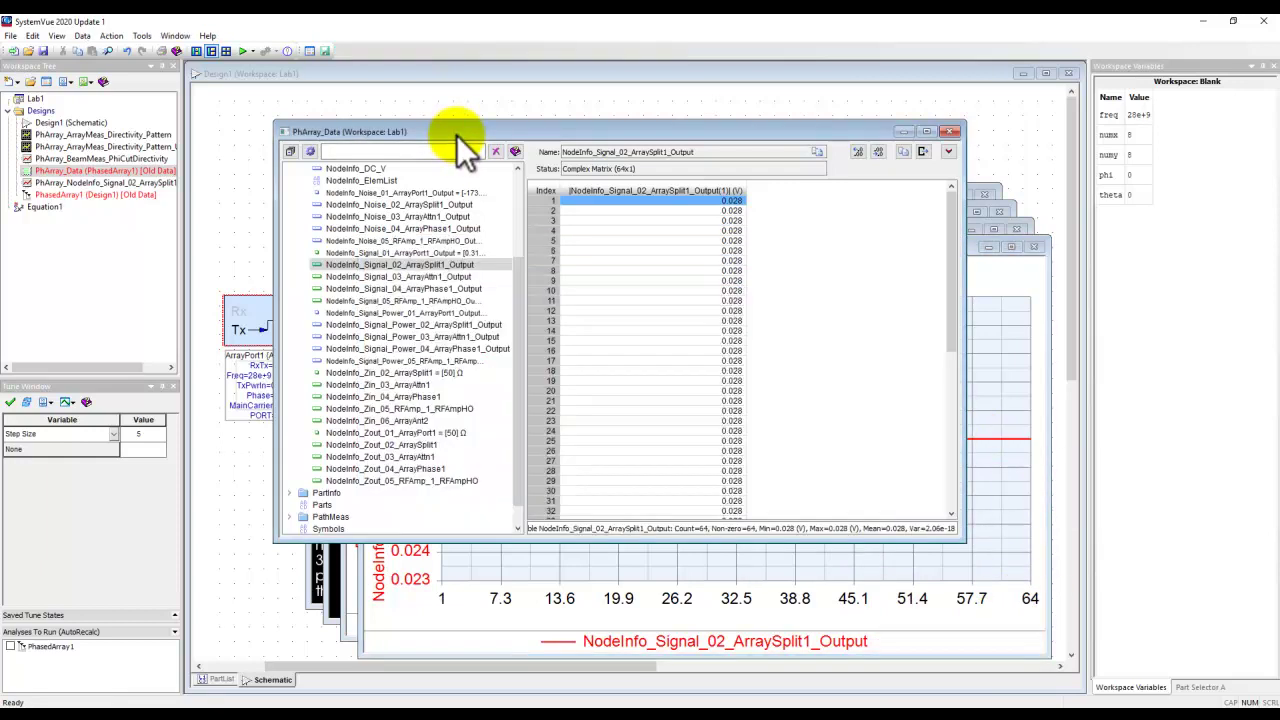
left_click(423, 278)
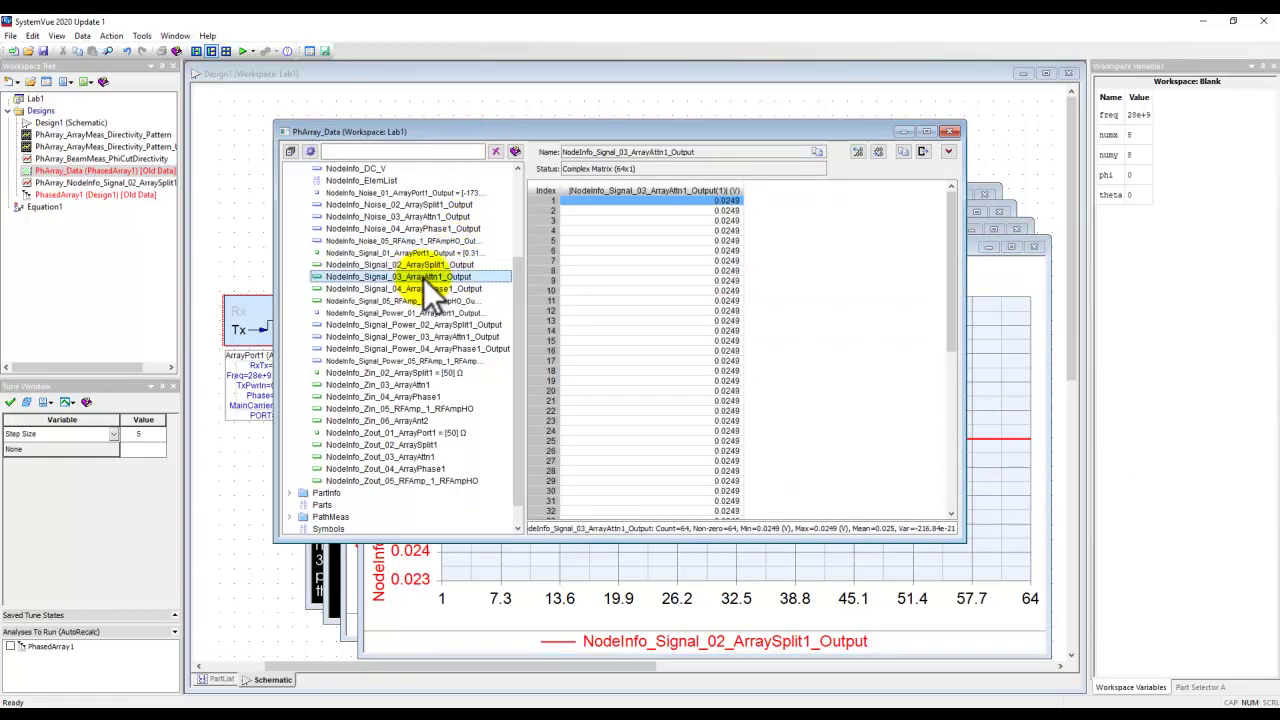
right_click(423, 278)
mouse_move(466, 316)
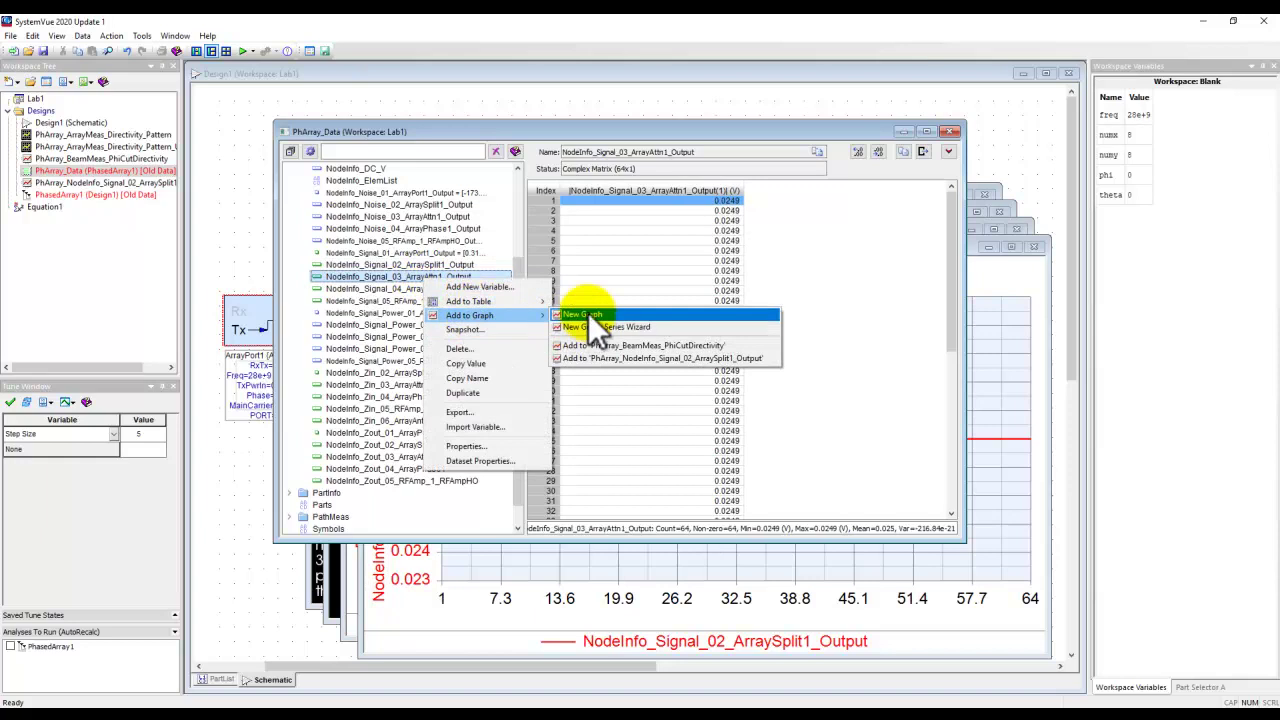
left_click(590, 314)
mouse_move(457, 458)
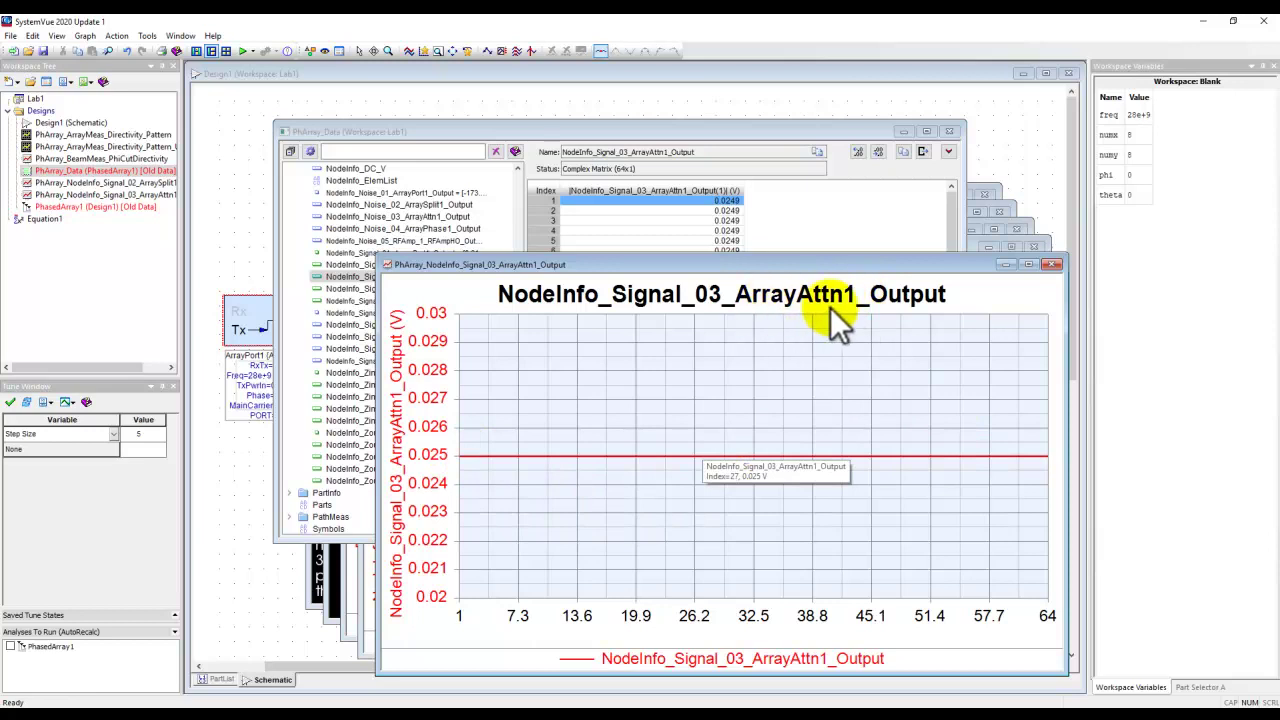
- Plot NodeInfo_Signal_04_ArrayPhase1_Output from PhArray_Data in a new graph, and close that graph's window after viewing it
left_click(521, 132)
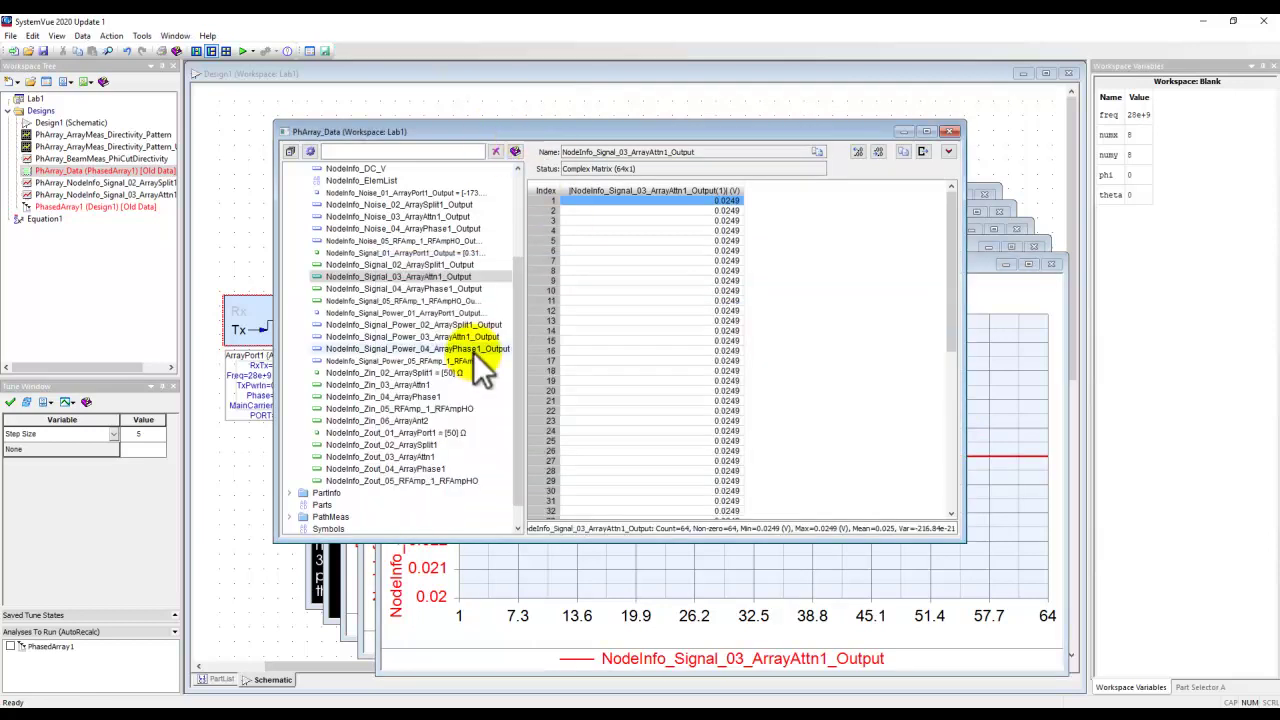
left_click(440, 289)
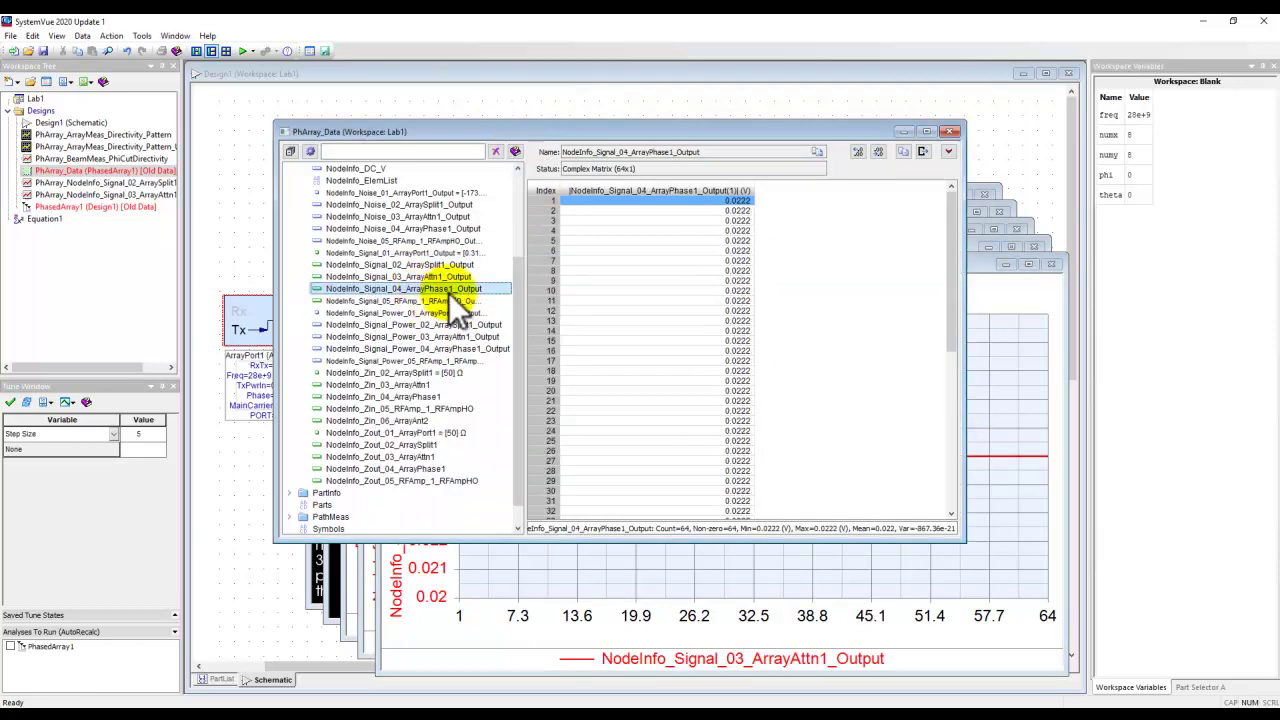
right_click(427, 290)
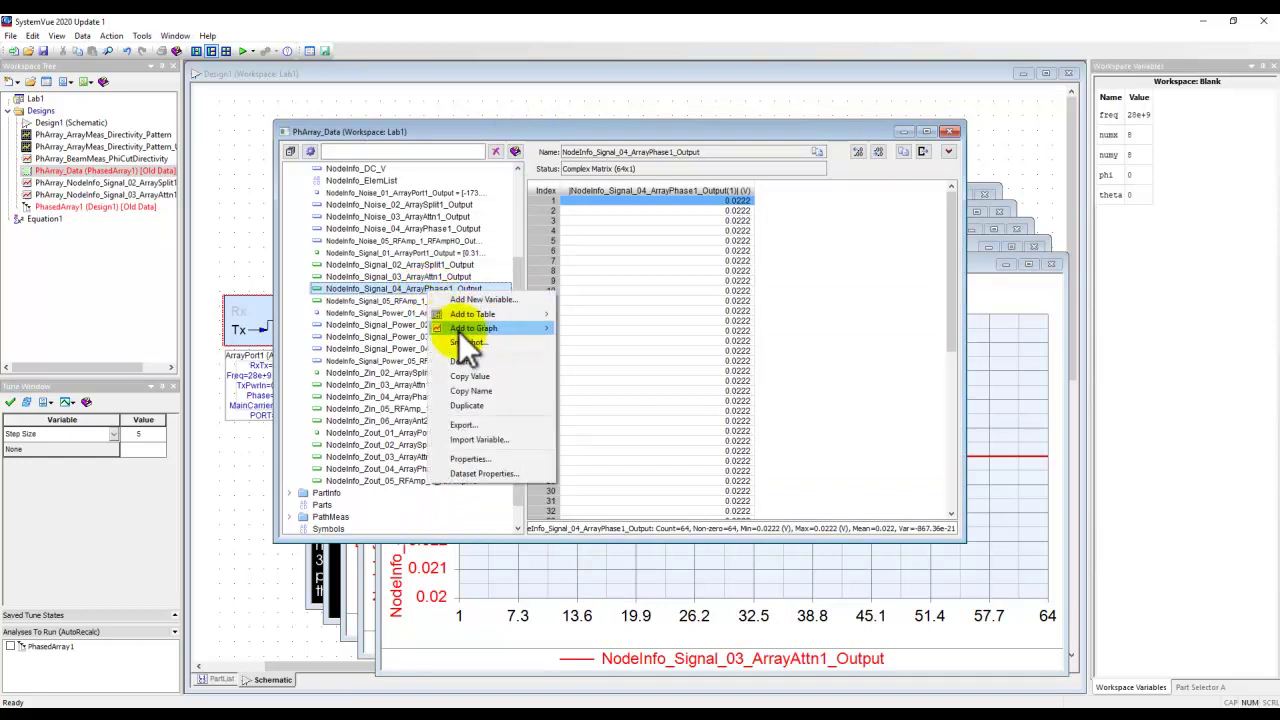
mouse_move(470, 329)
left_click(590, 328)
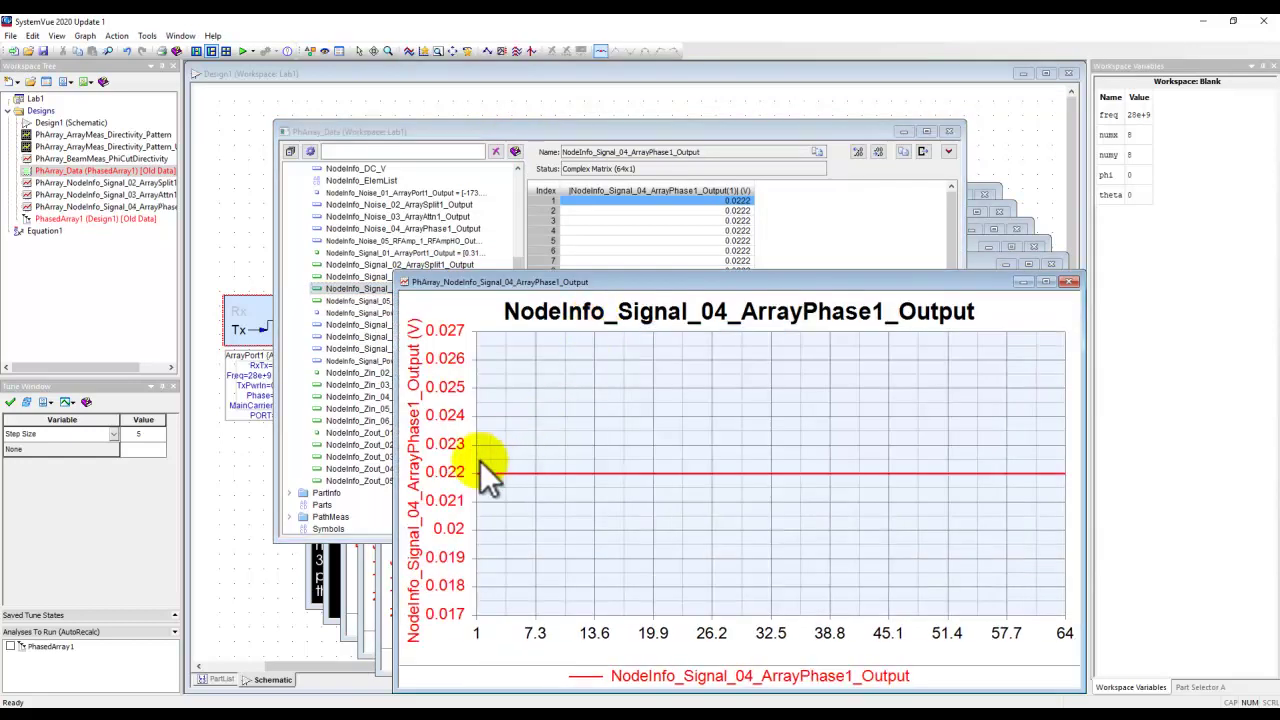
left_click(1068, 283)
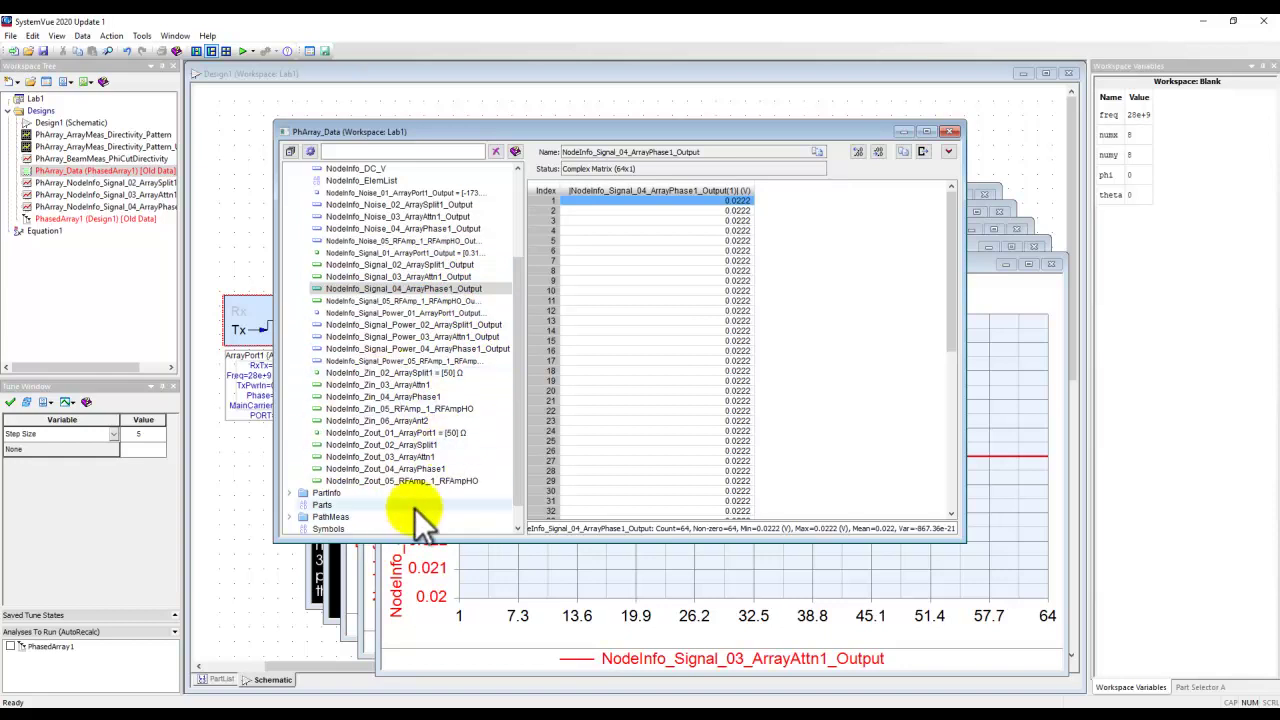
- Examine the input impedances of ArrayPhase1 and ArrayAttn1, and switch from the NodeInfo group to the expanded PartInfo group
left_click(406, 397)
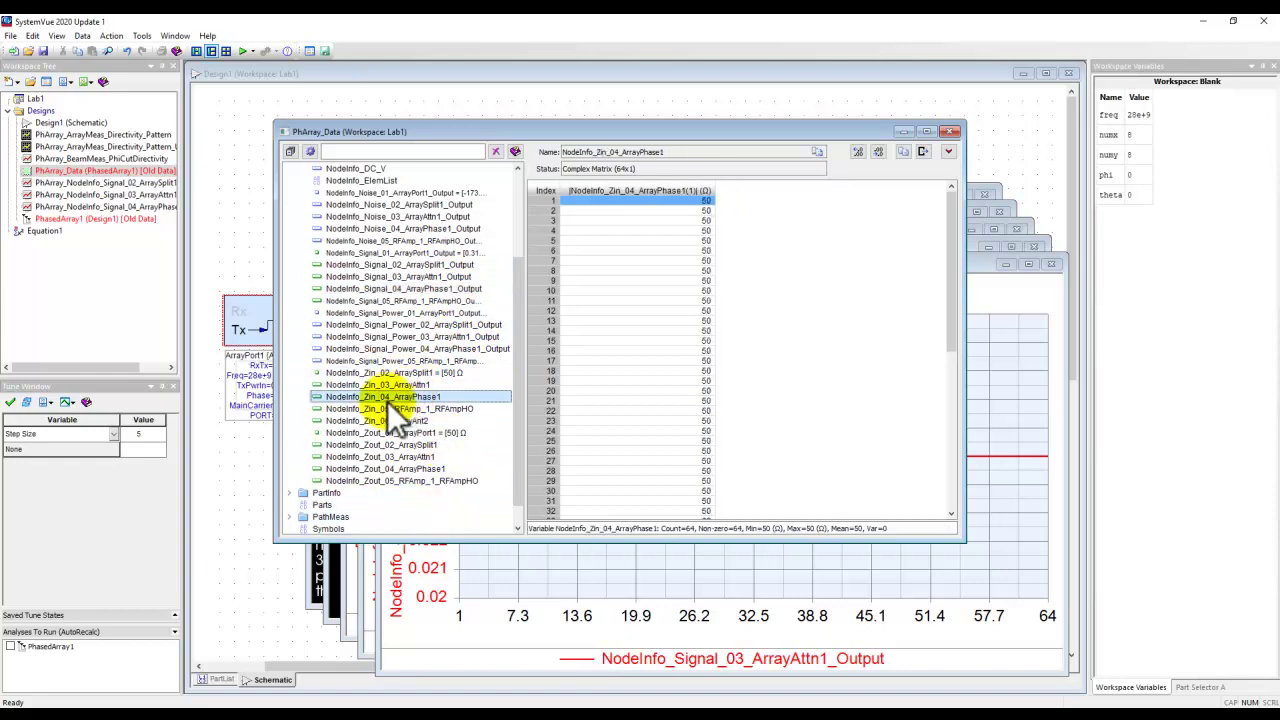
left_click(398, 386)
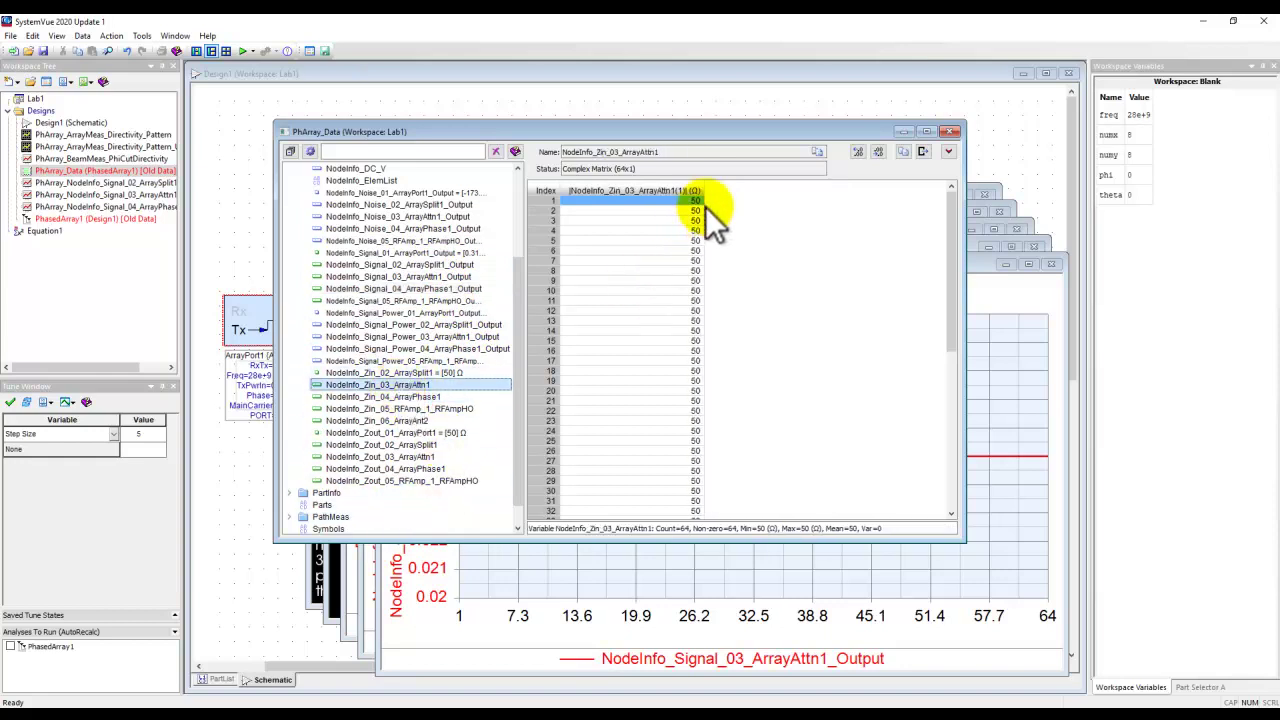
scroll(366, 323, "up", 1)
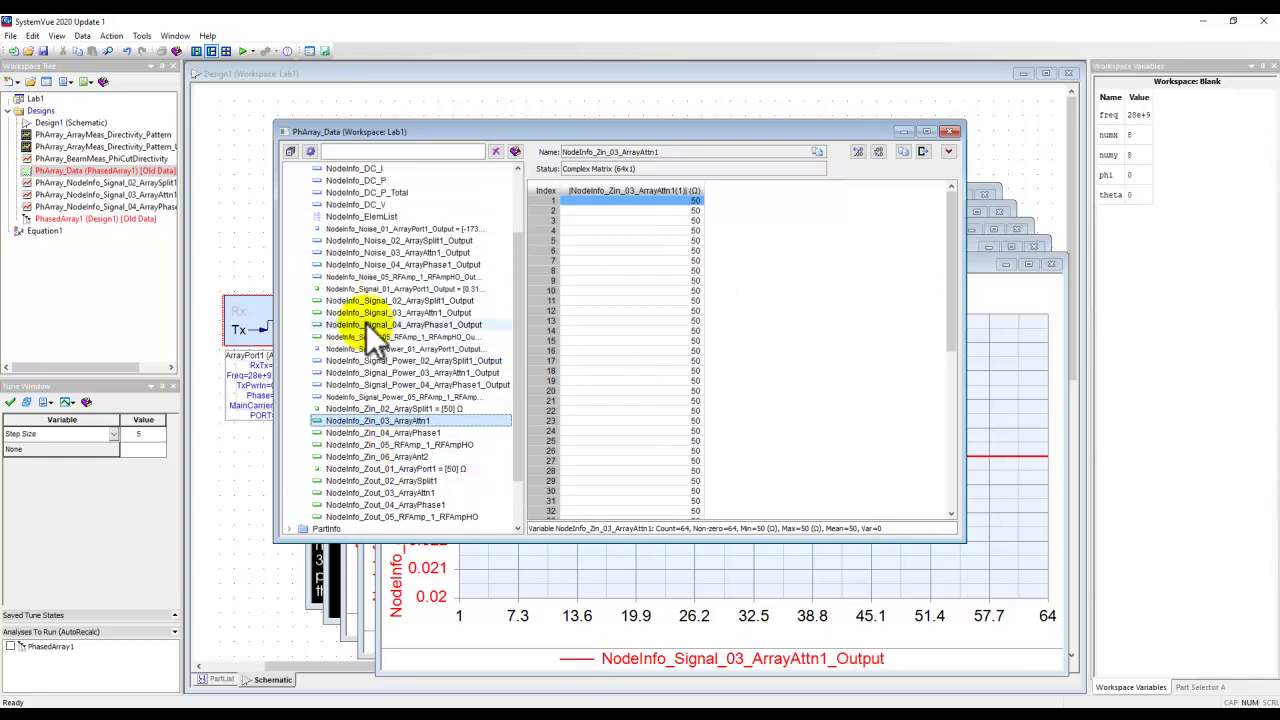
left_click(288, 182)
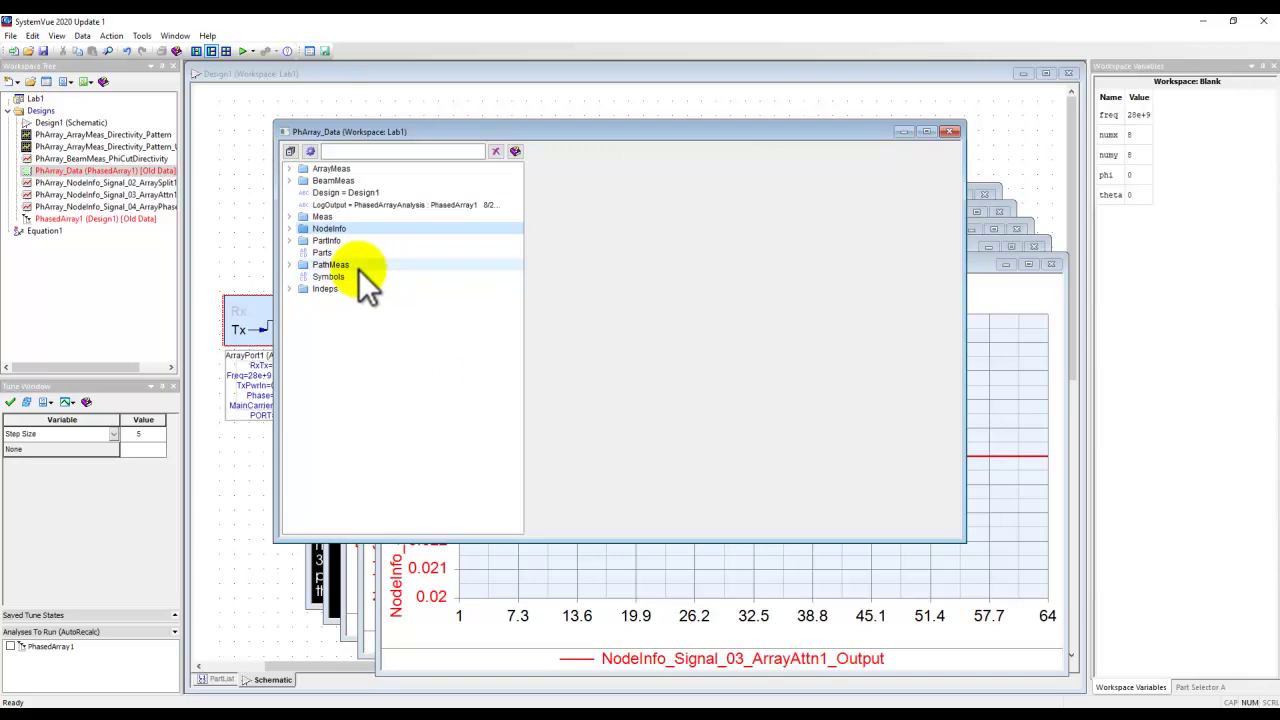
left_click(290, 241)
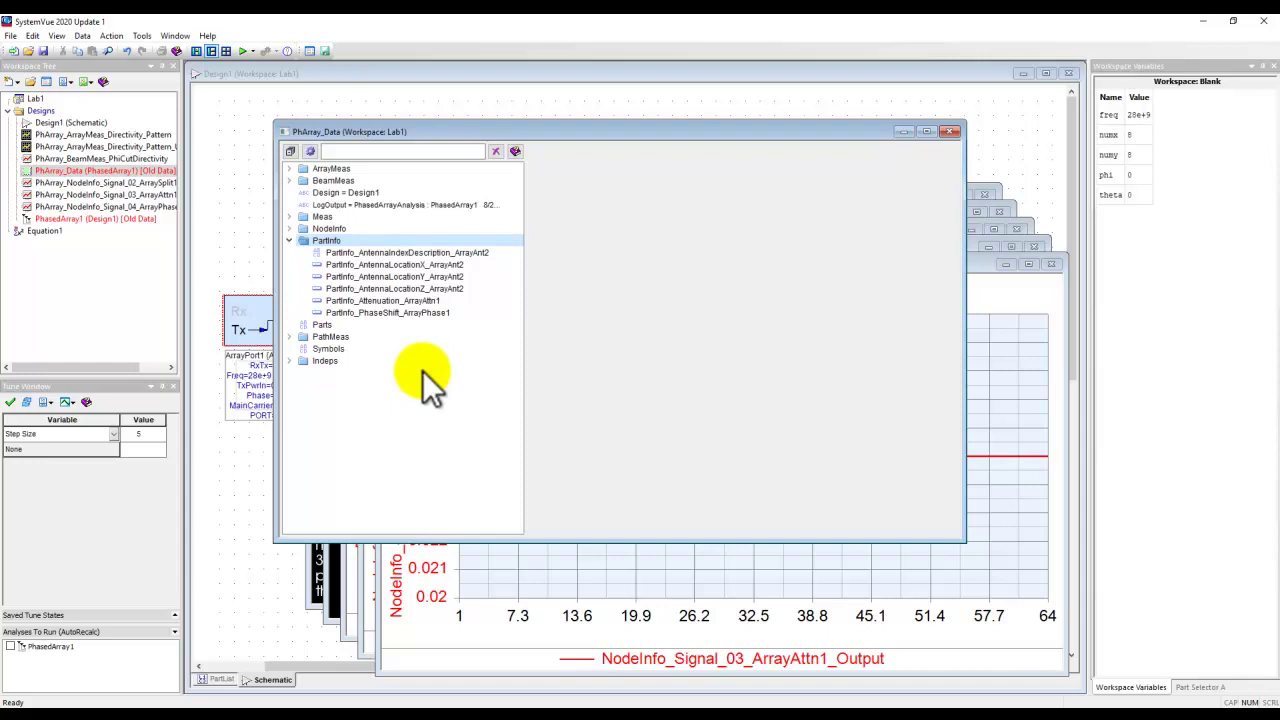
- Examine the X antenna locations, the ArrayAttn1 attenuation and the ArrayPhase1 phase shift values in the PartInfo group
left_click(364, 266)
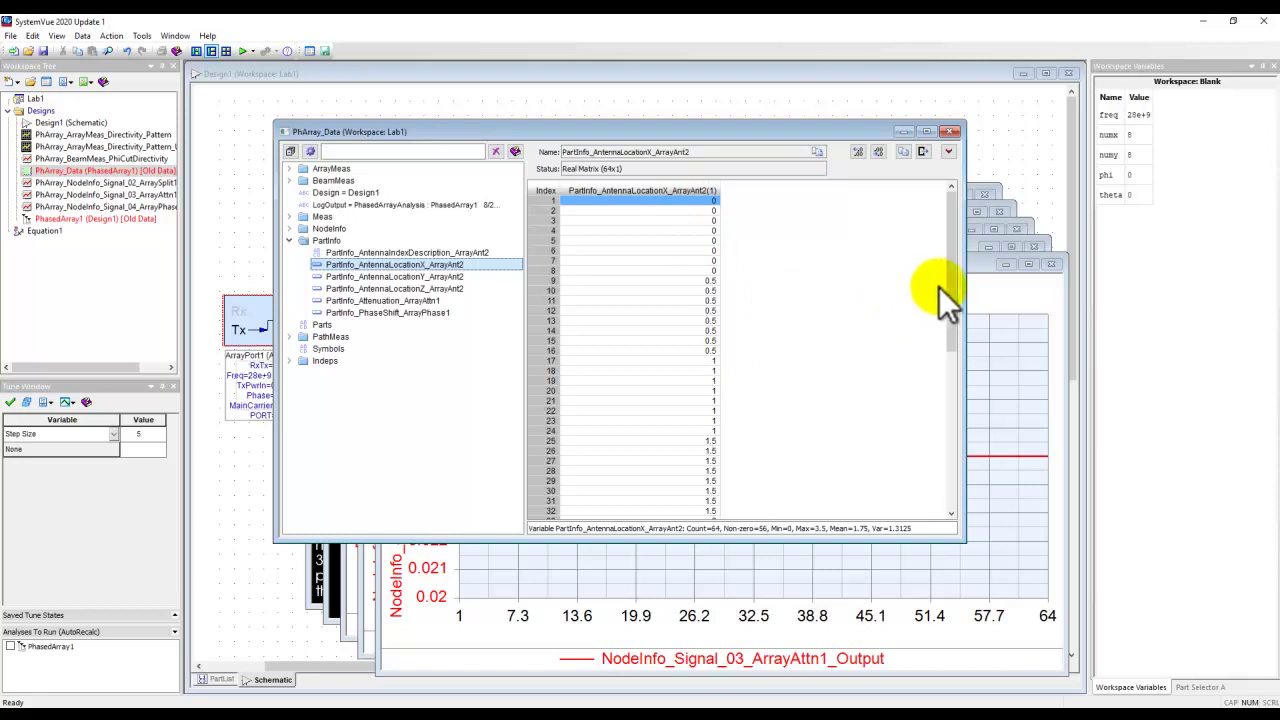
left_click_drag(948, 280, 947, 238)
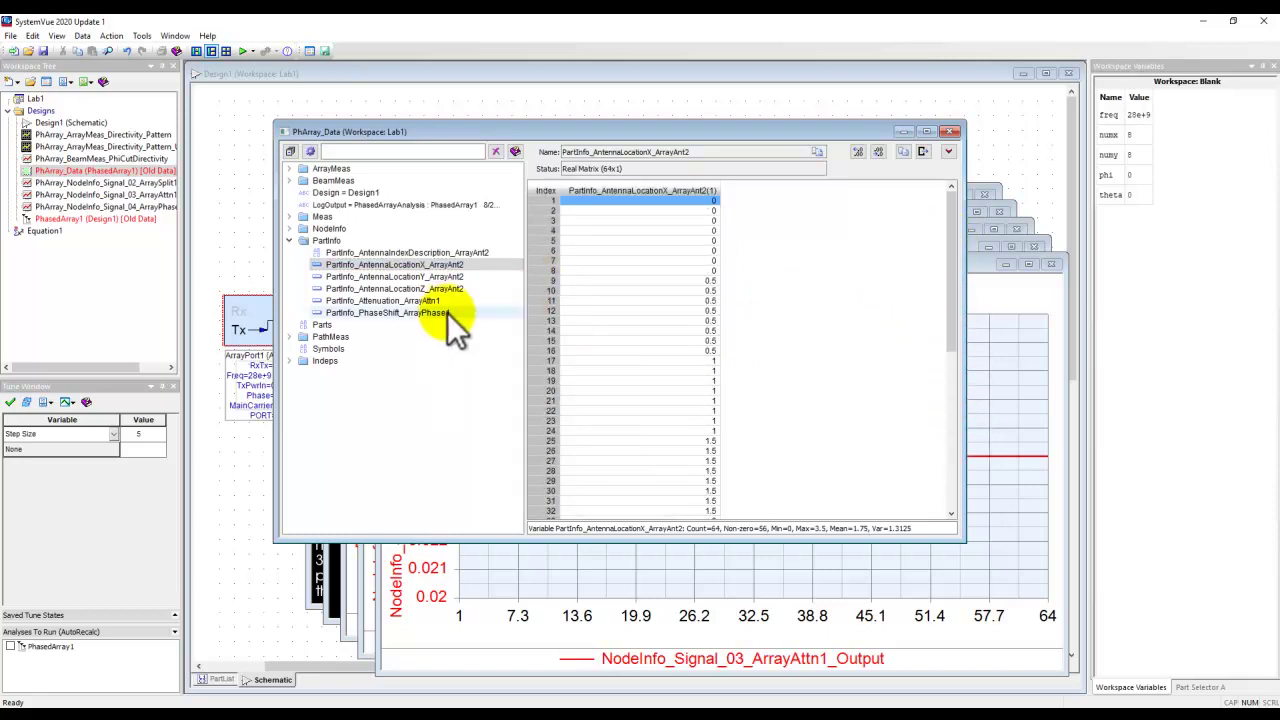
mouse_move(418, 346)
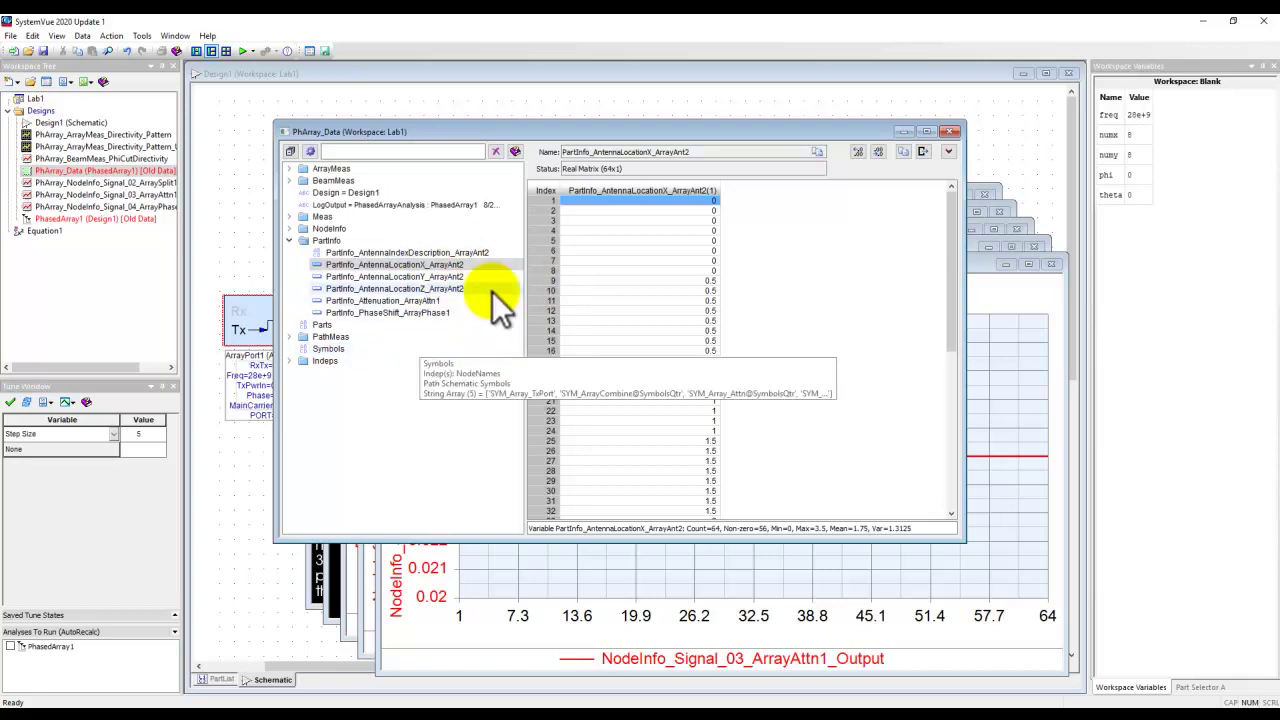
mouse_move(470, 316)
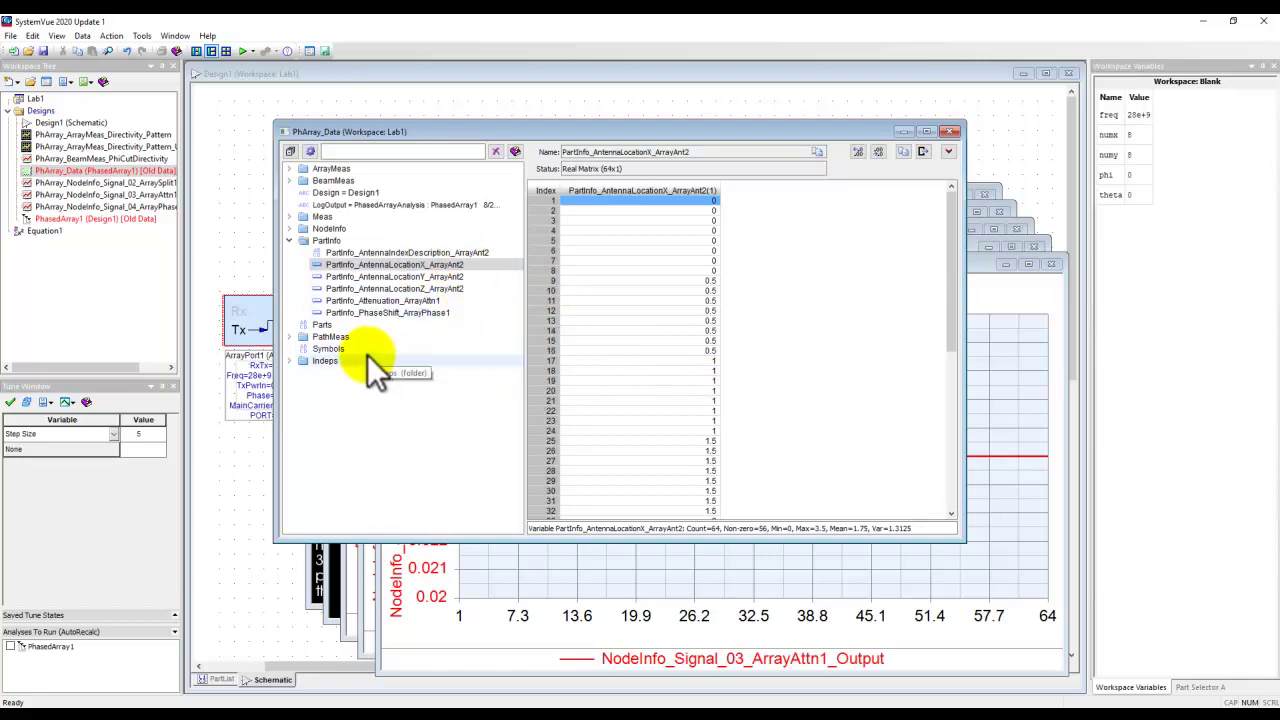
left_click(382, 300)
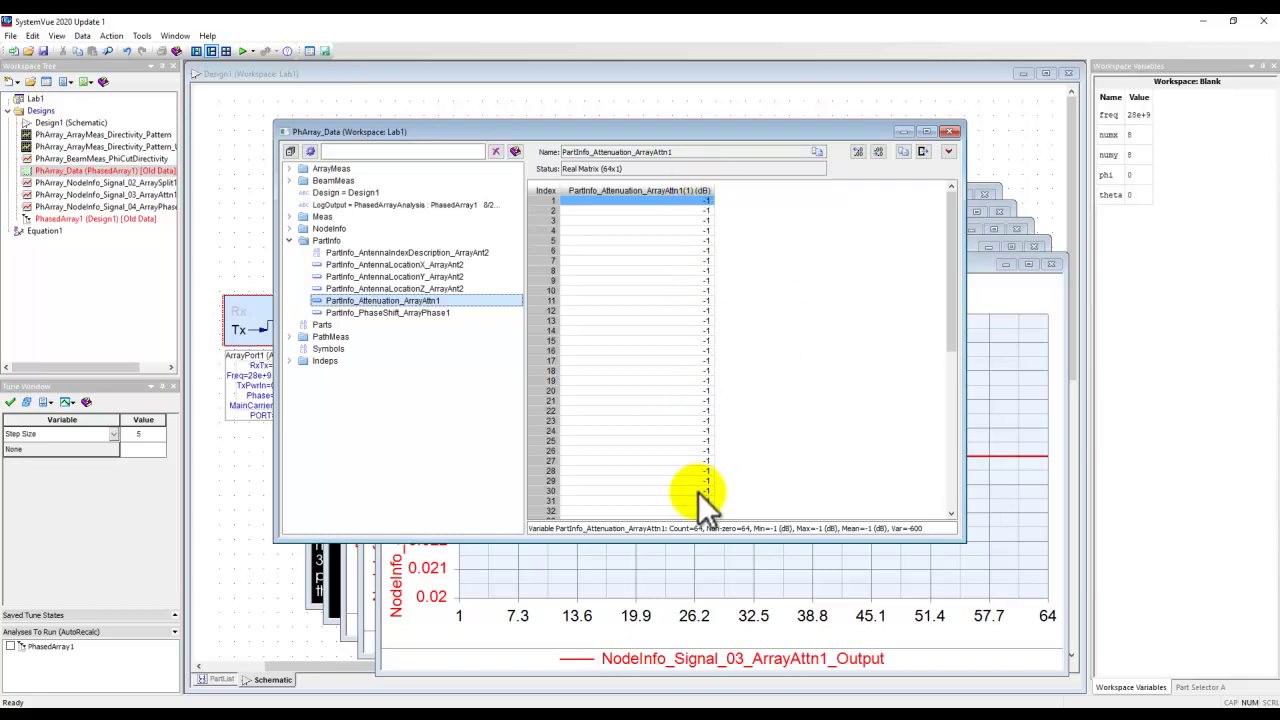
left_click(420, 313)
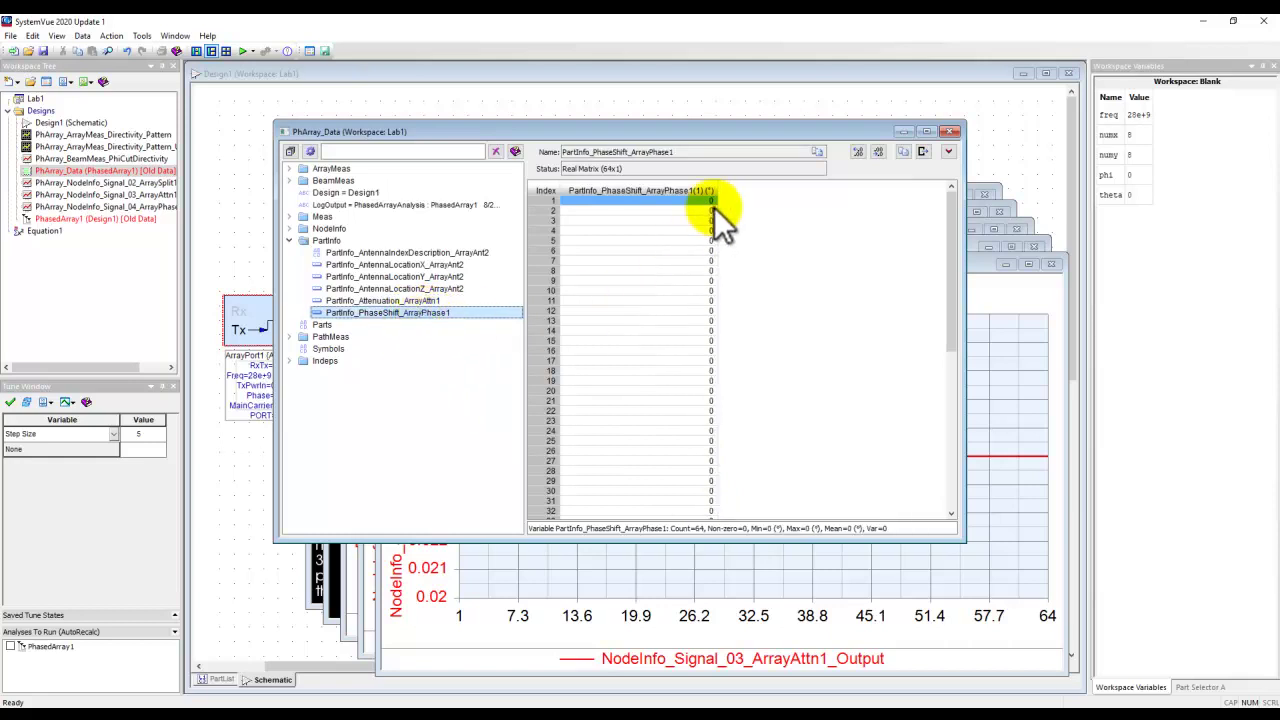
left_click(430, 300)
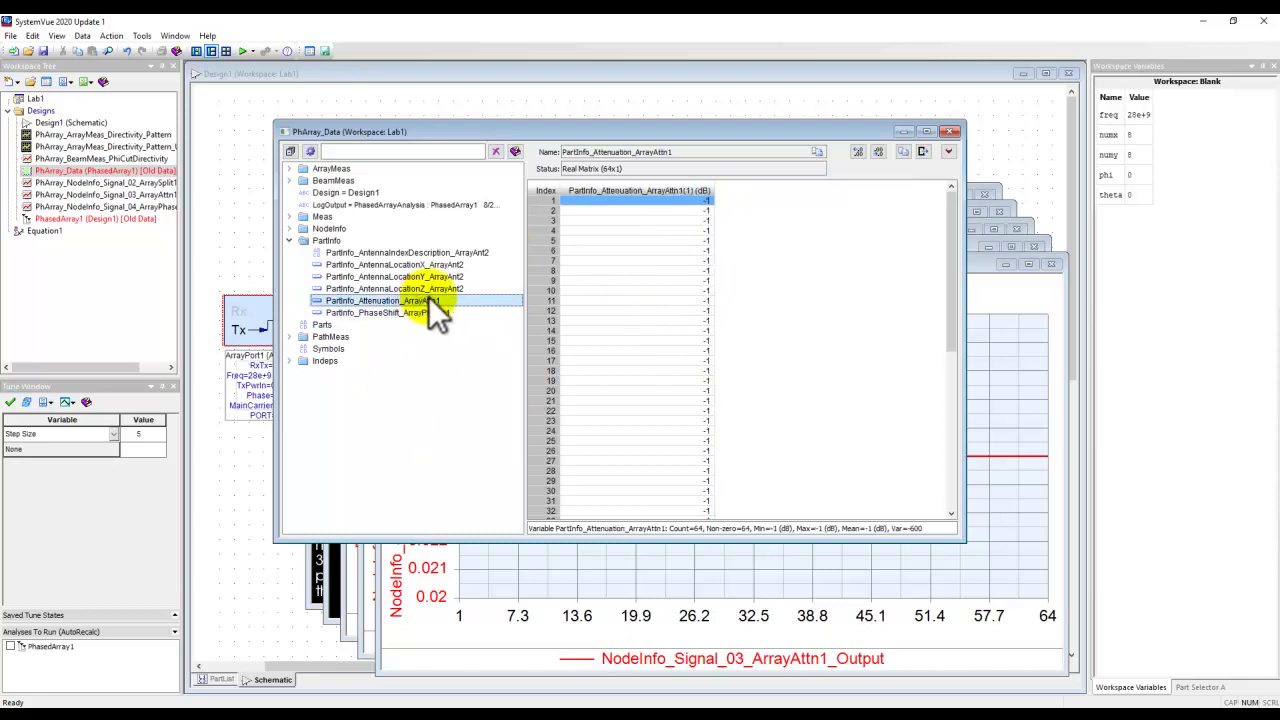
- Set the Window of the ArrayAttn1 attenuator in the Design1 schematic to Taylor and rerun the phased array analysis
left_click(250, 212)
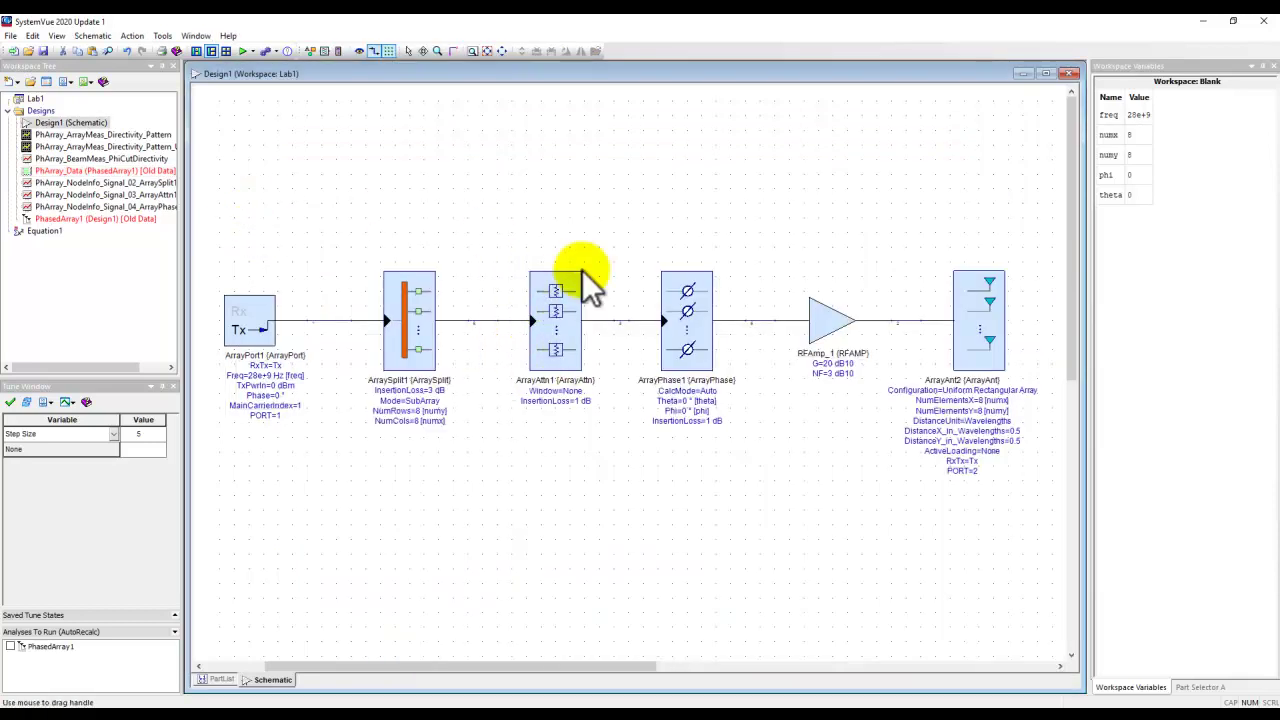
left_click(563, 337)
double_click(563, 337)
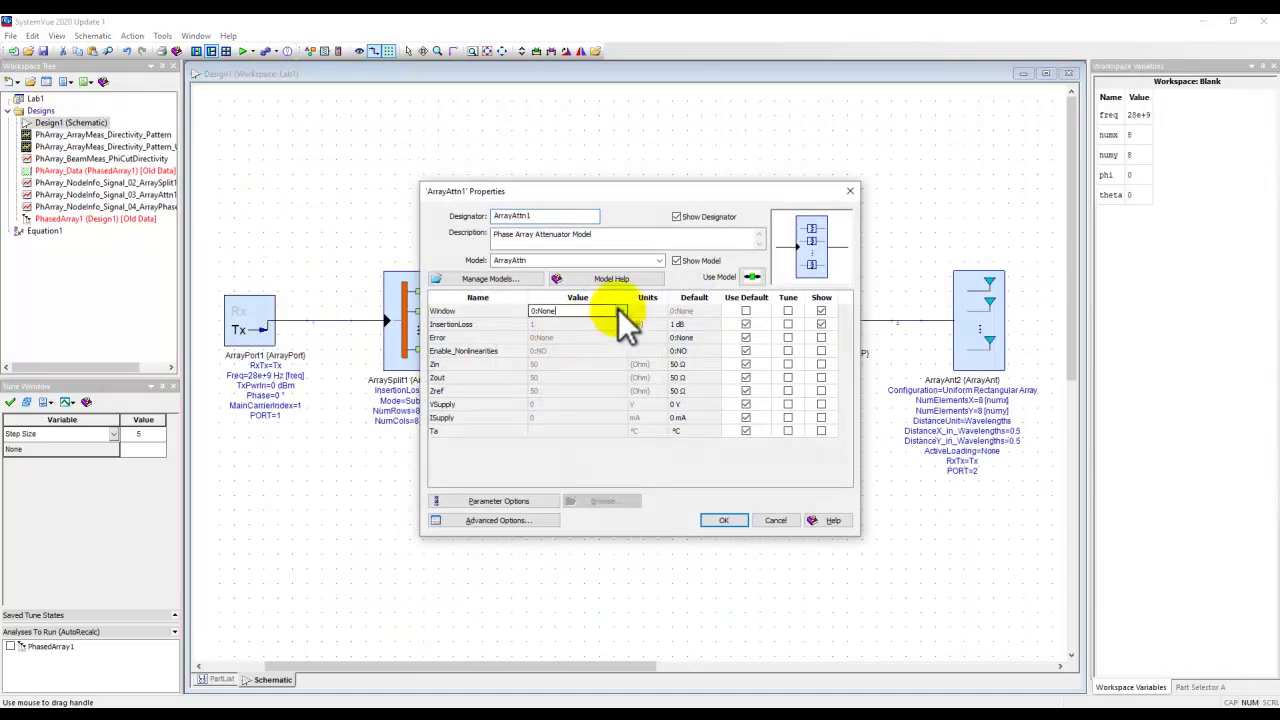
left_click(614, 311)
left_click(553, 391)
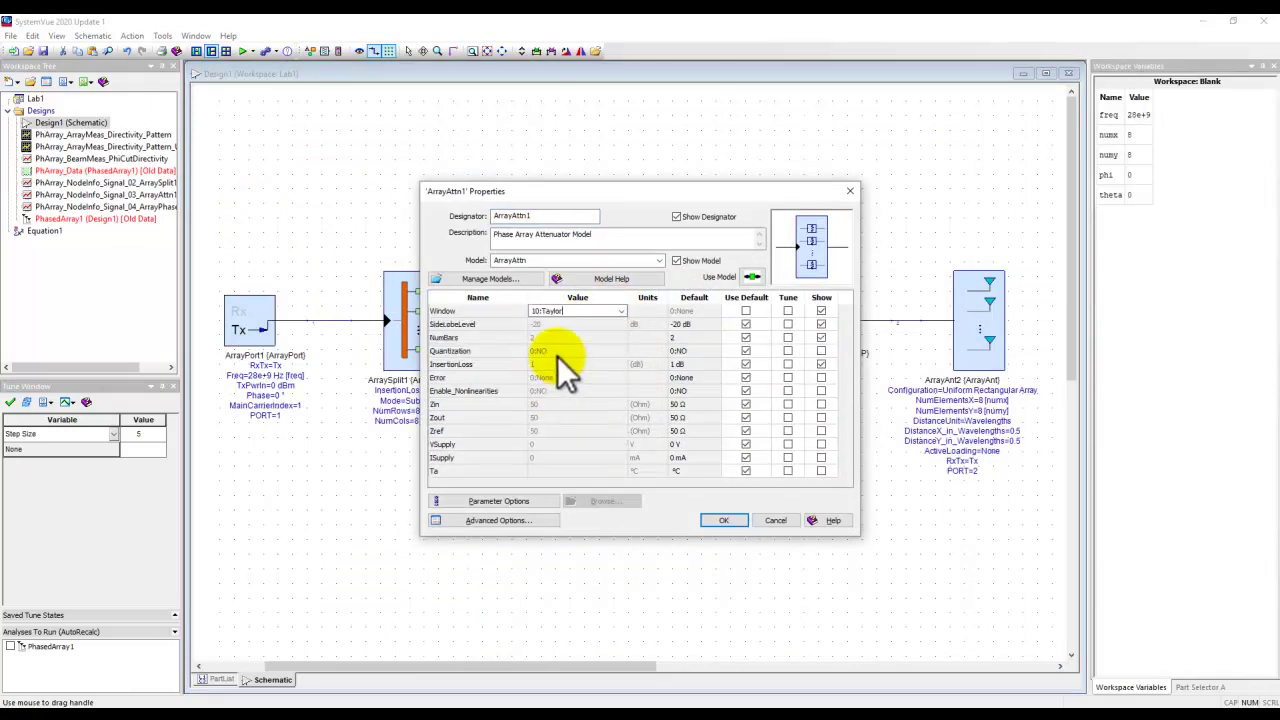
left_click(550, 322)
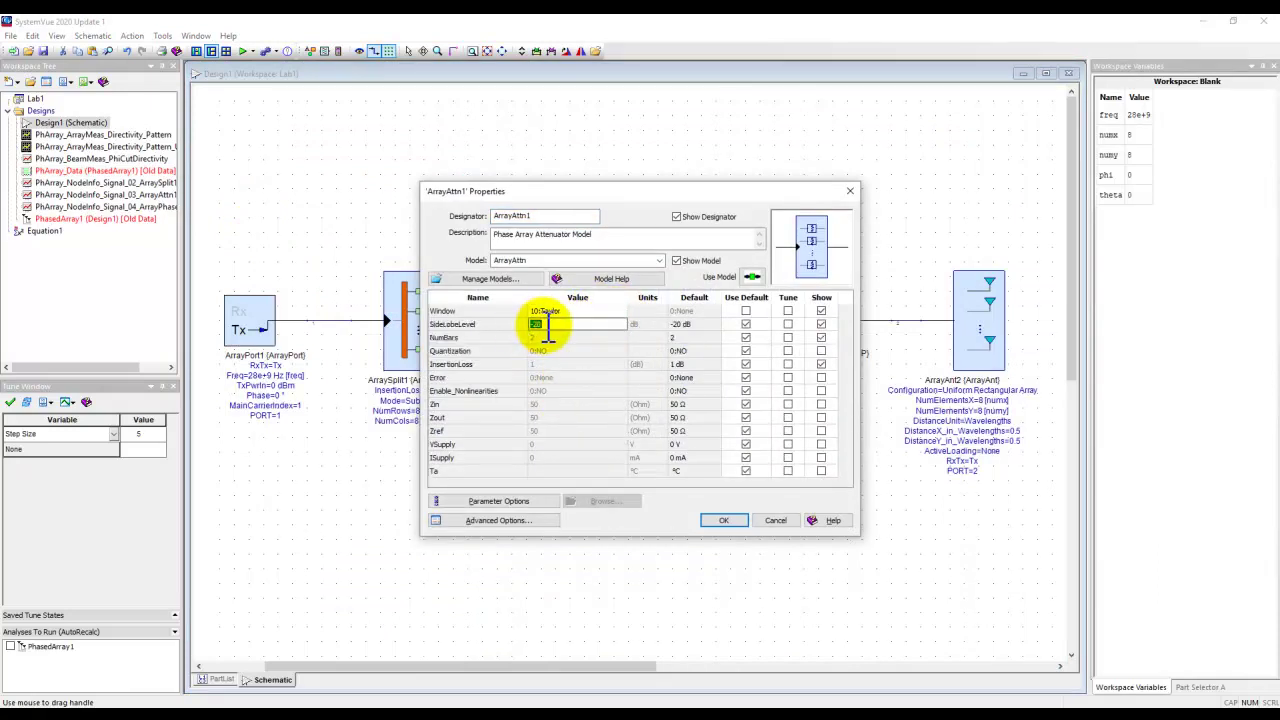
left_click(723, 520)
left_click(247, 52)
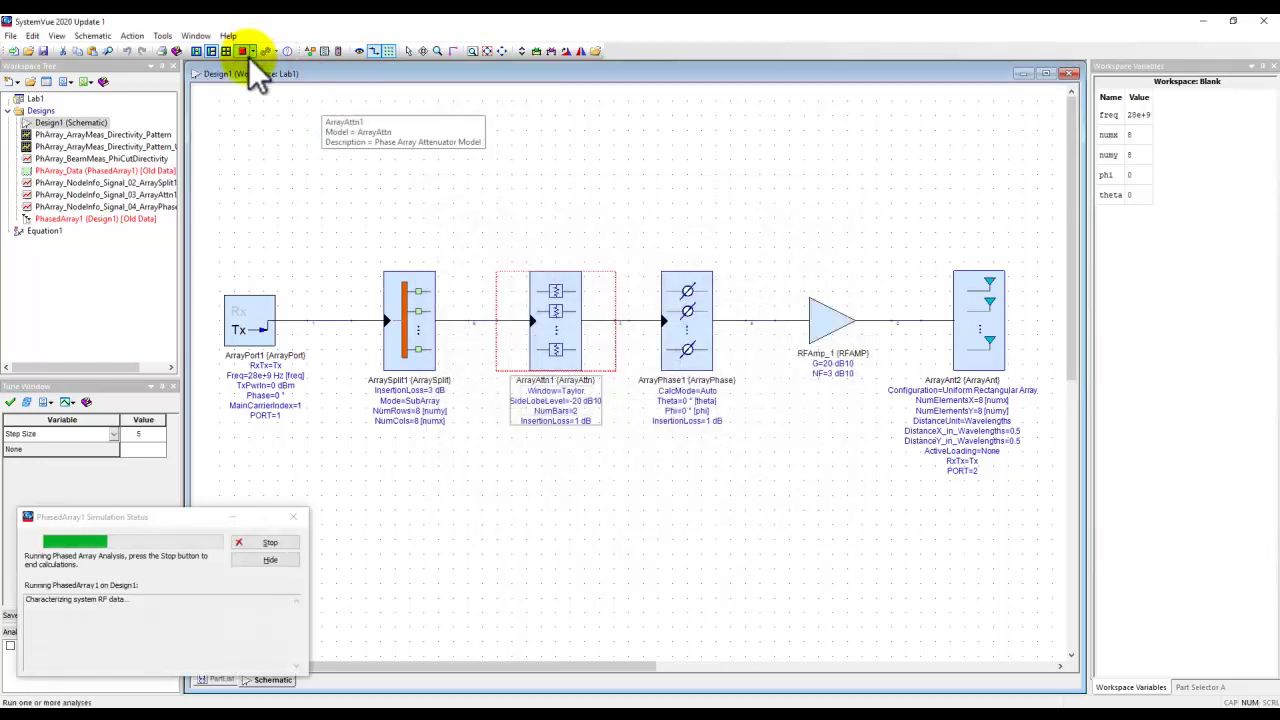
- Examine the recalculated ArrayAttn1 attenuation and ArrayPhase1 phase shifts in PhArray_Data, and close the dataset
double_click(85, 172)
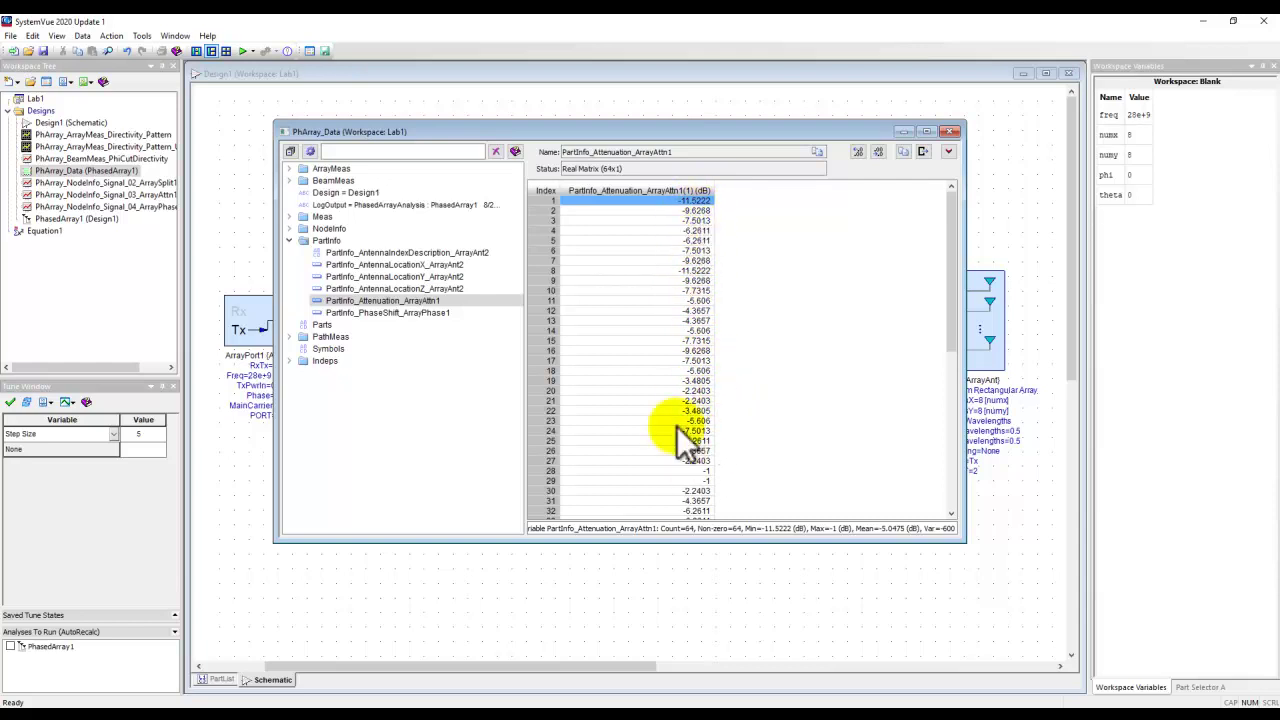
mouse_move(952, 288)
left_mouse_down()
mouse_move(963, 452)
mouse_move(972, 275)
left_mouse_up()
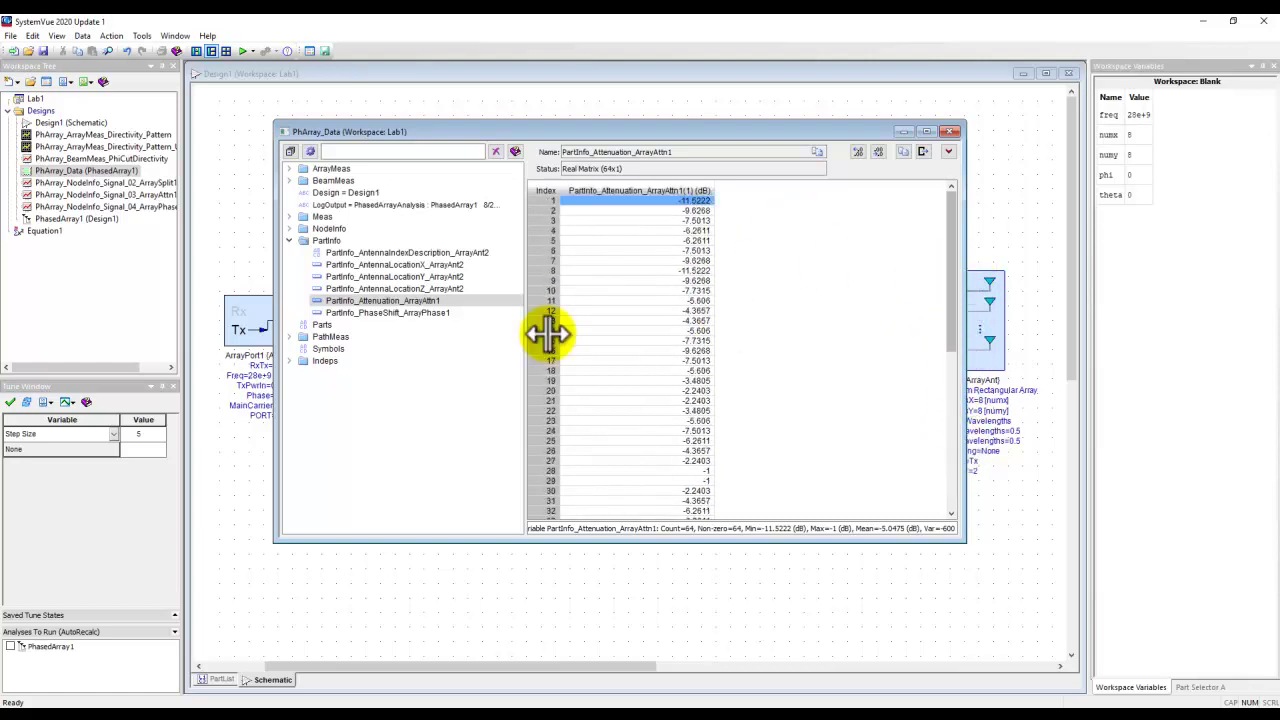
left_click(412, 312)
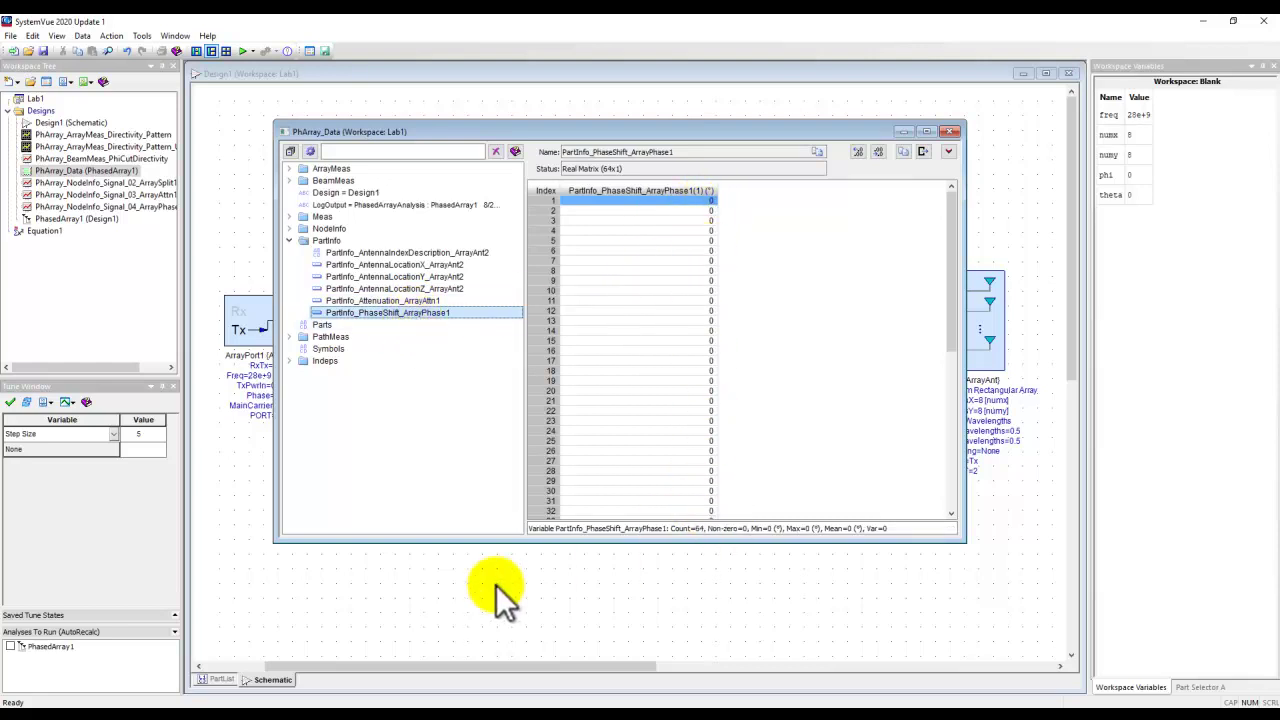
key("ctrl+F4")
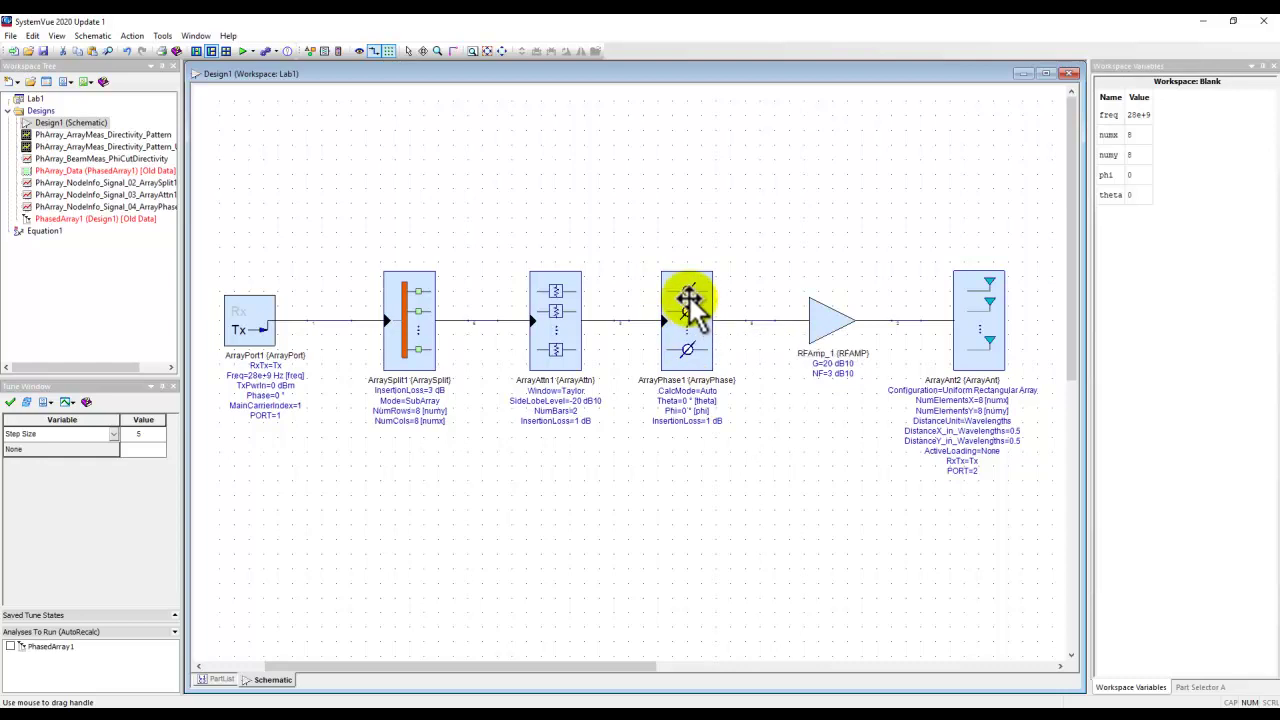
- Set theta to 50 and phi to 20 in Equation1 and run the equations
double_click(40, 234)
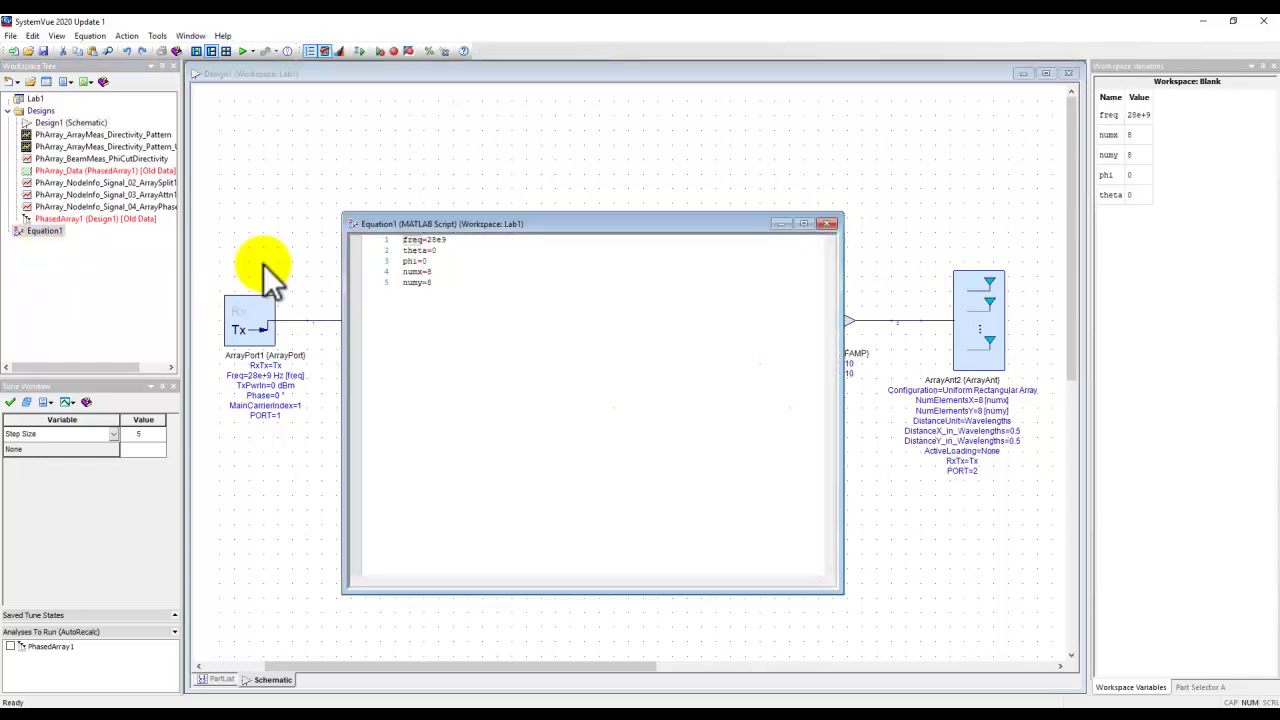
left_click(437, 252)
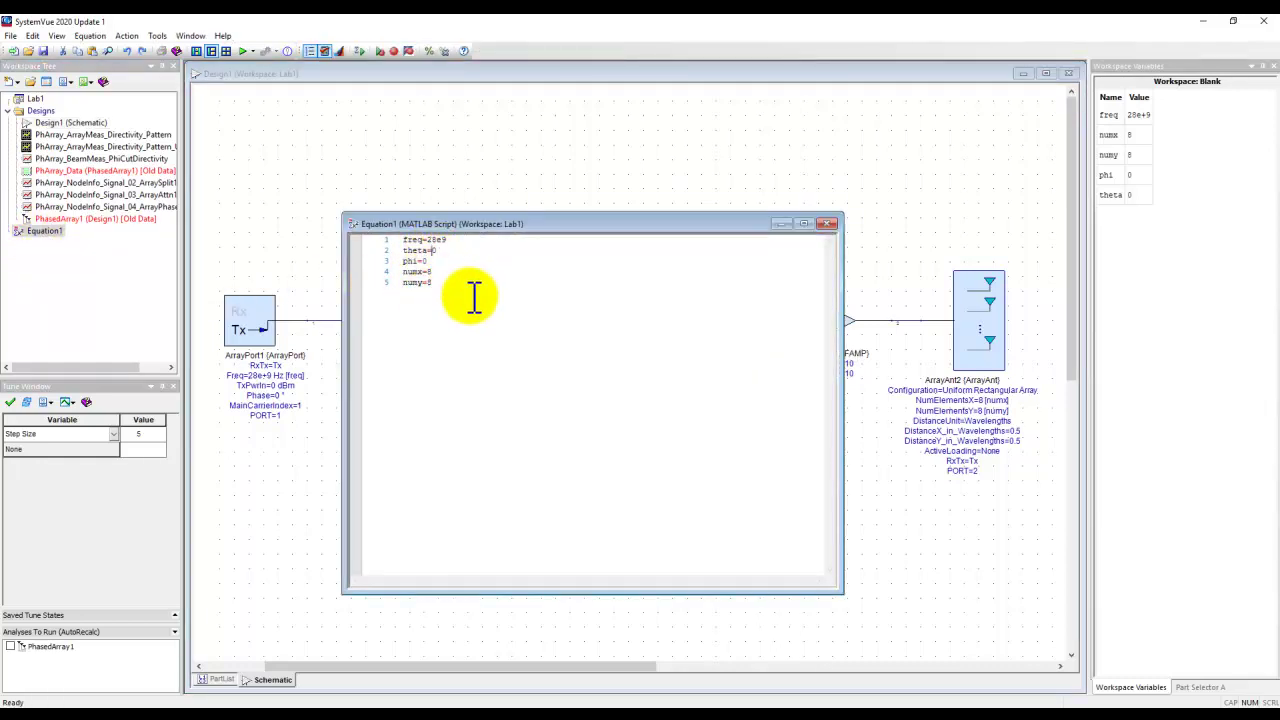
key("BackSpace")
type("50")
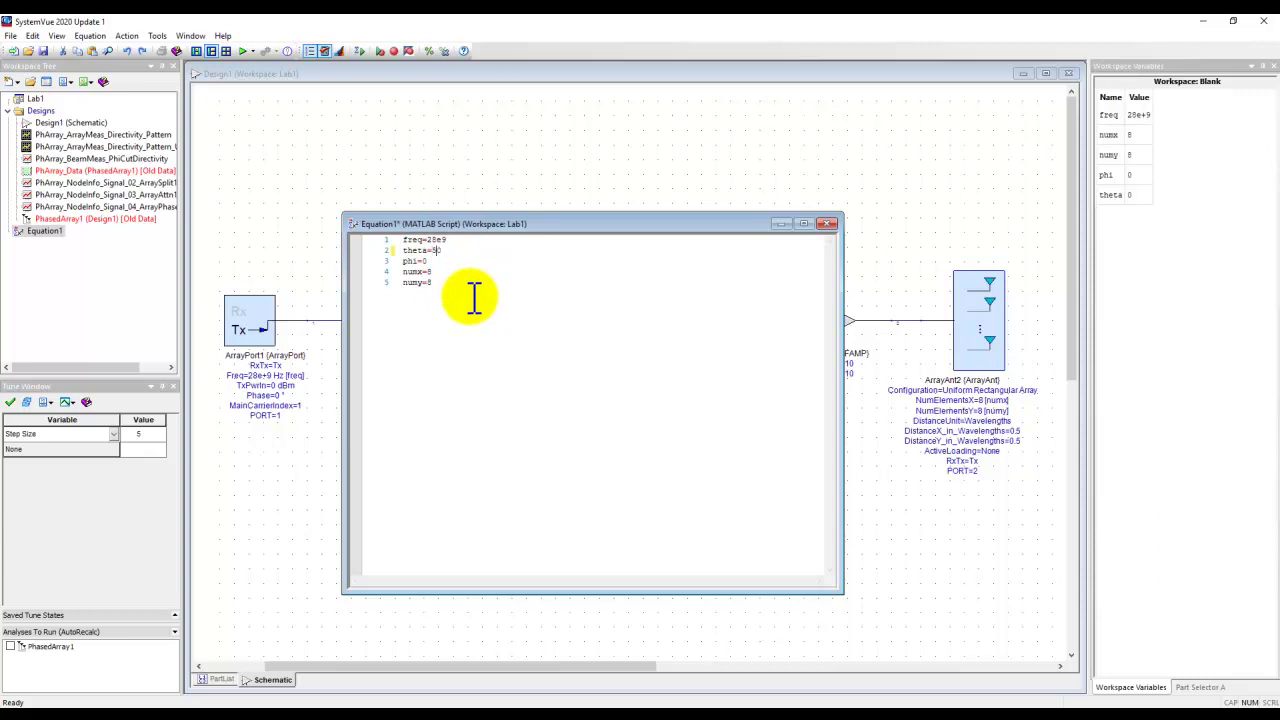
left_click(424, 262)
type("2")
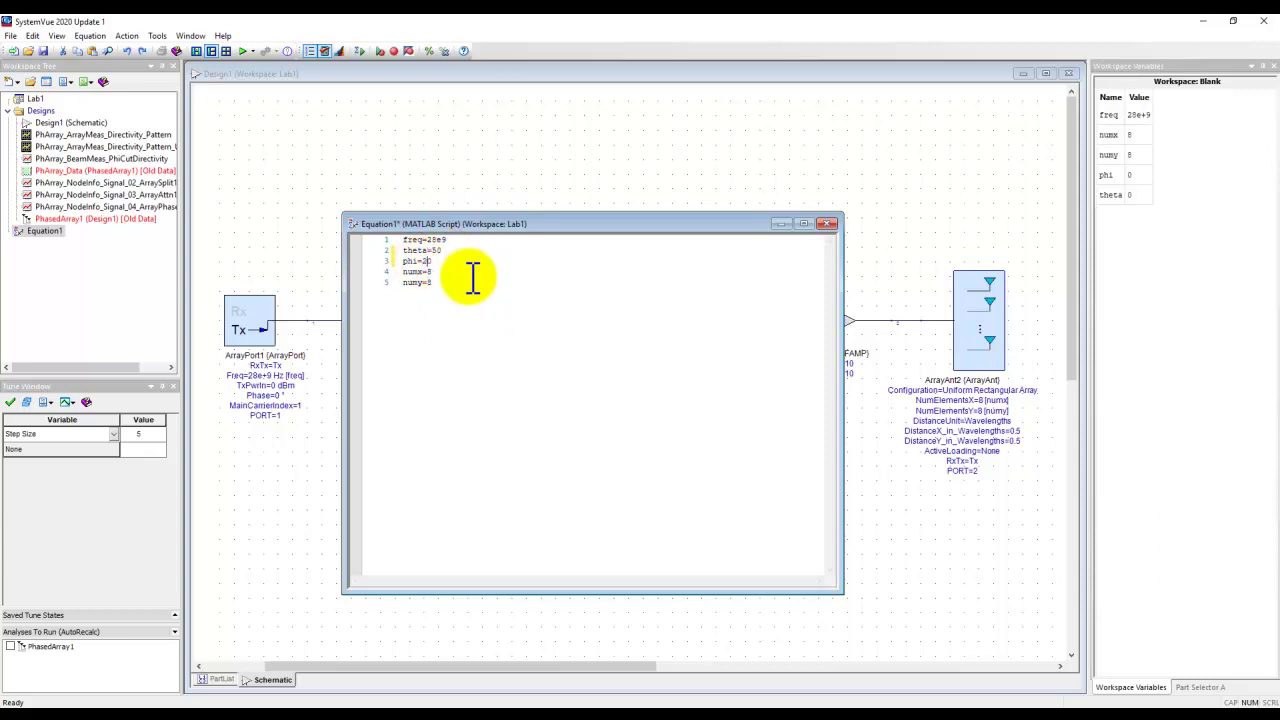
right_click(468, 299)
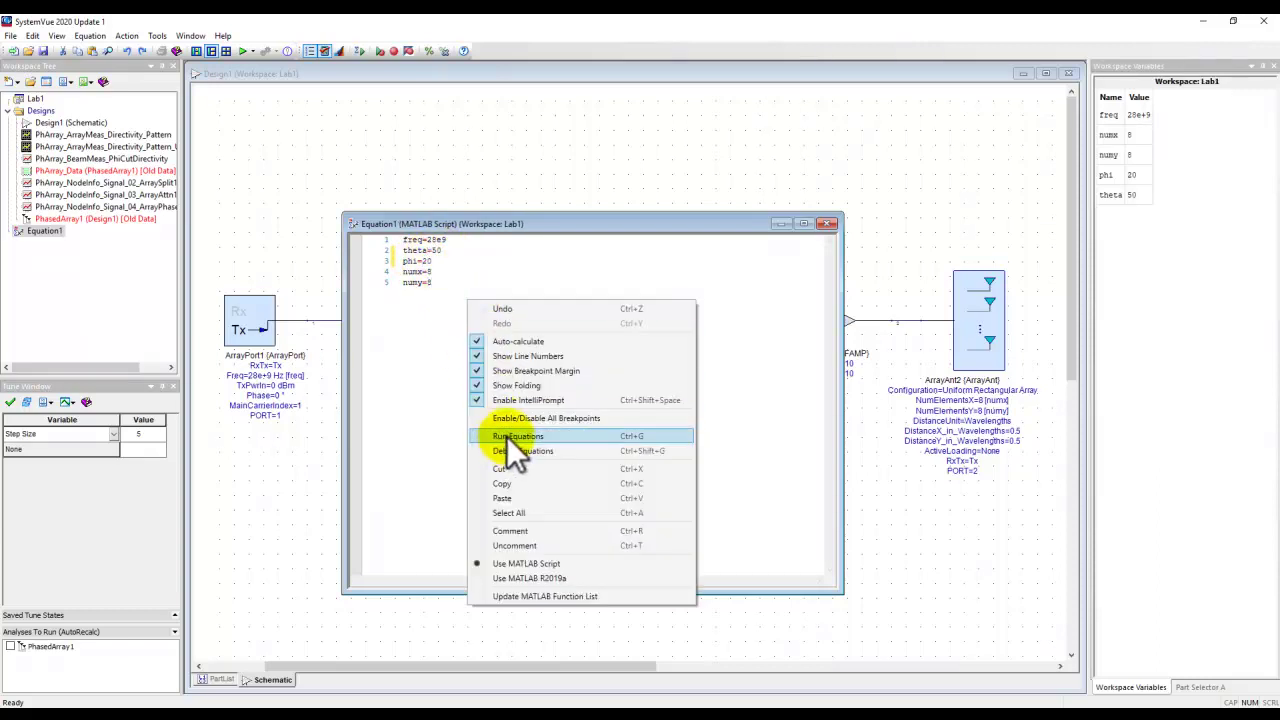
left_click(506, 436)
- Rerun the phased array analysis from the schematic and review PartInfo_PhaseShift_ArrayPhase1 in PhArray_Data
left_click(394, 165)
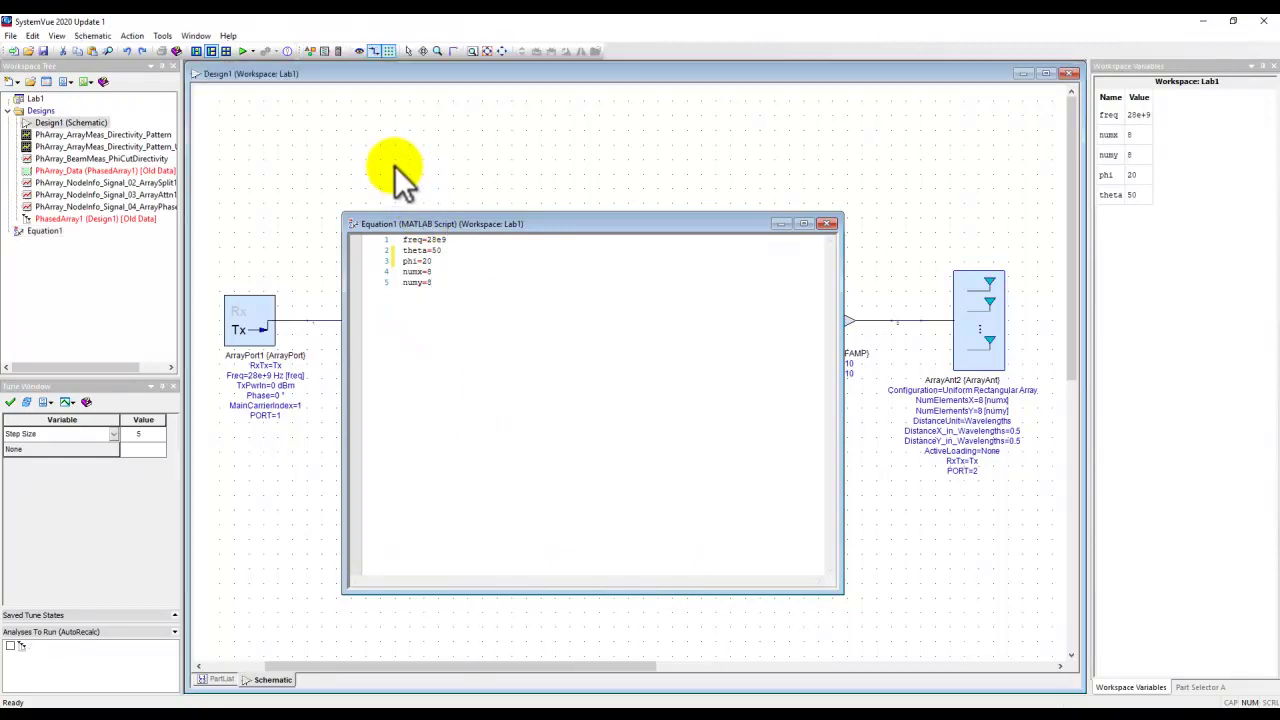
left_click(241, 50)
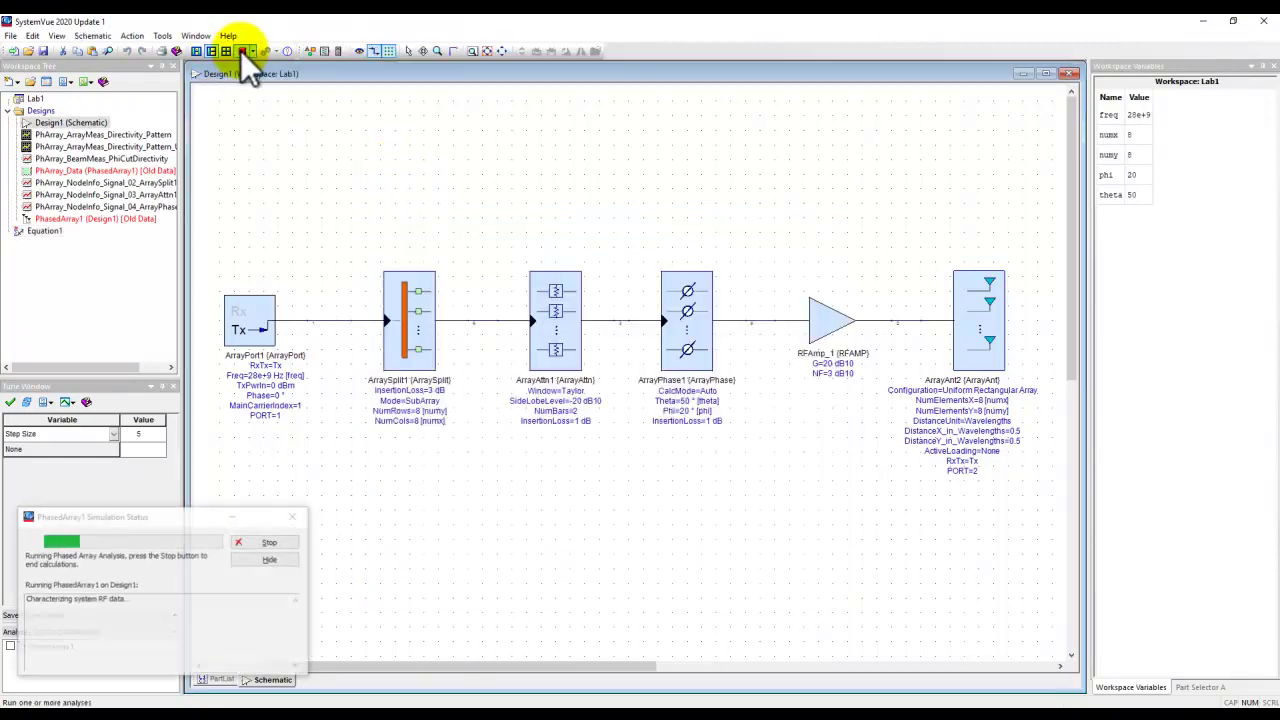
double_click(103, 169)
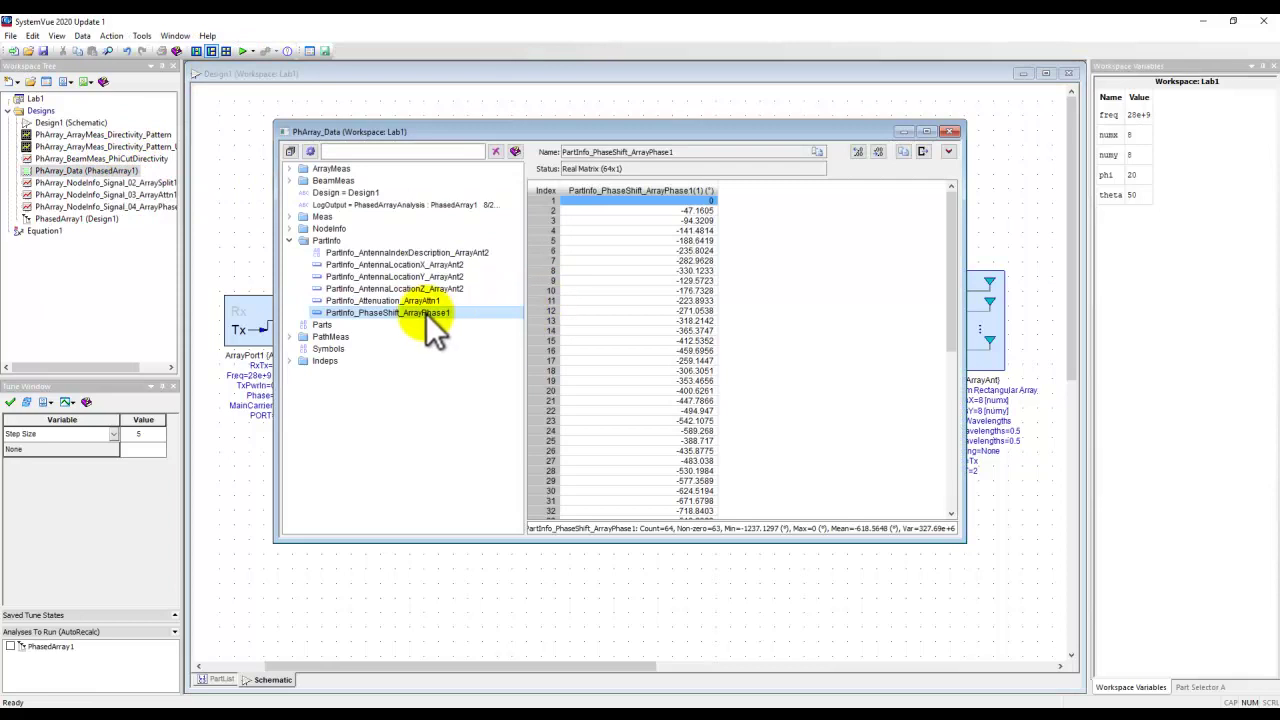
left_click(702, 206)
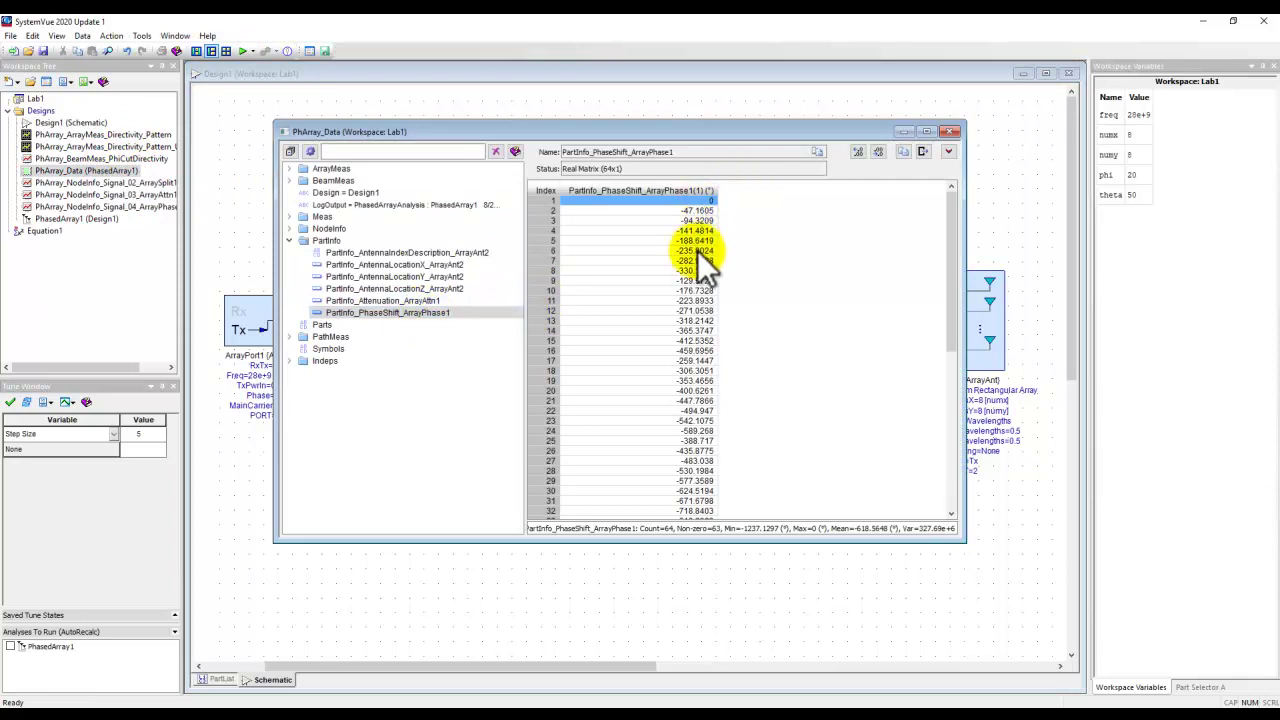
left_click_drag(945, 304, 951, 204)
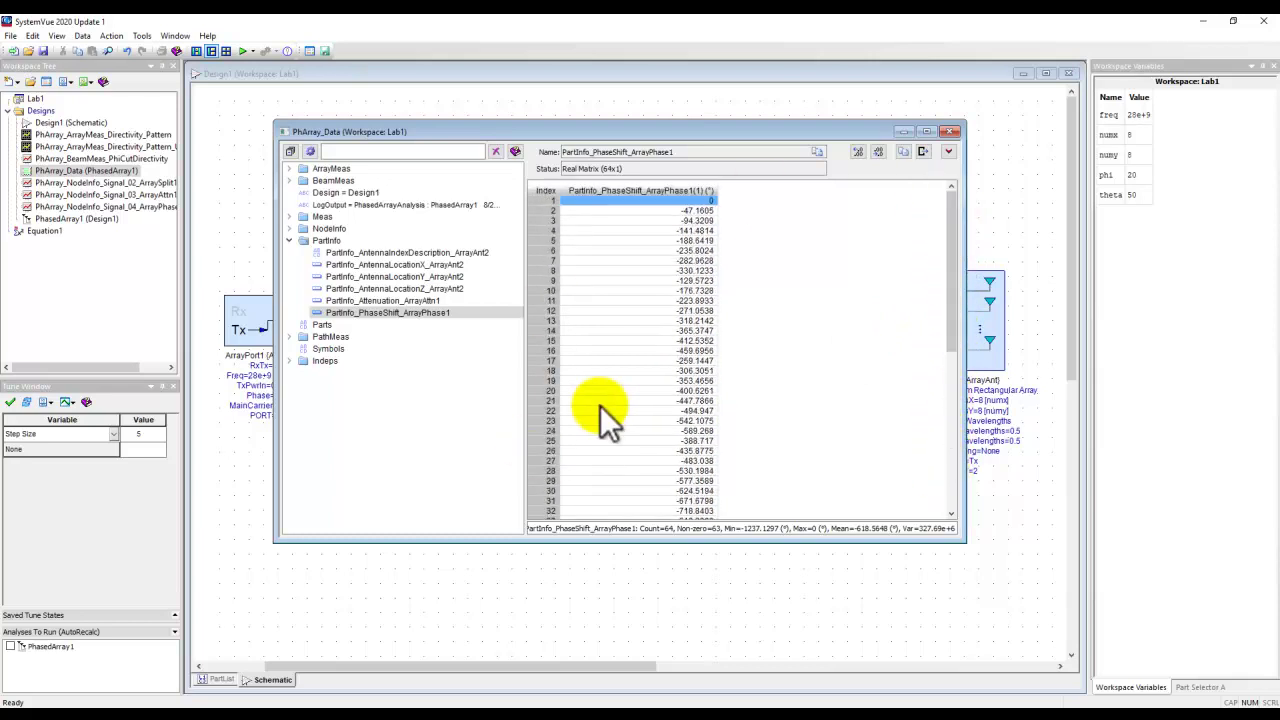
- Open the PhArray_ArrayMeas_Directivity_Pattern graph, orient the 3D pattern and add a peak marker on its main lobe
double_click(106, 136)
left_click_drag(520, 390, 545, 480)
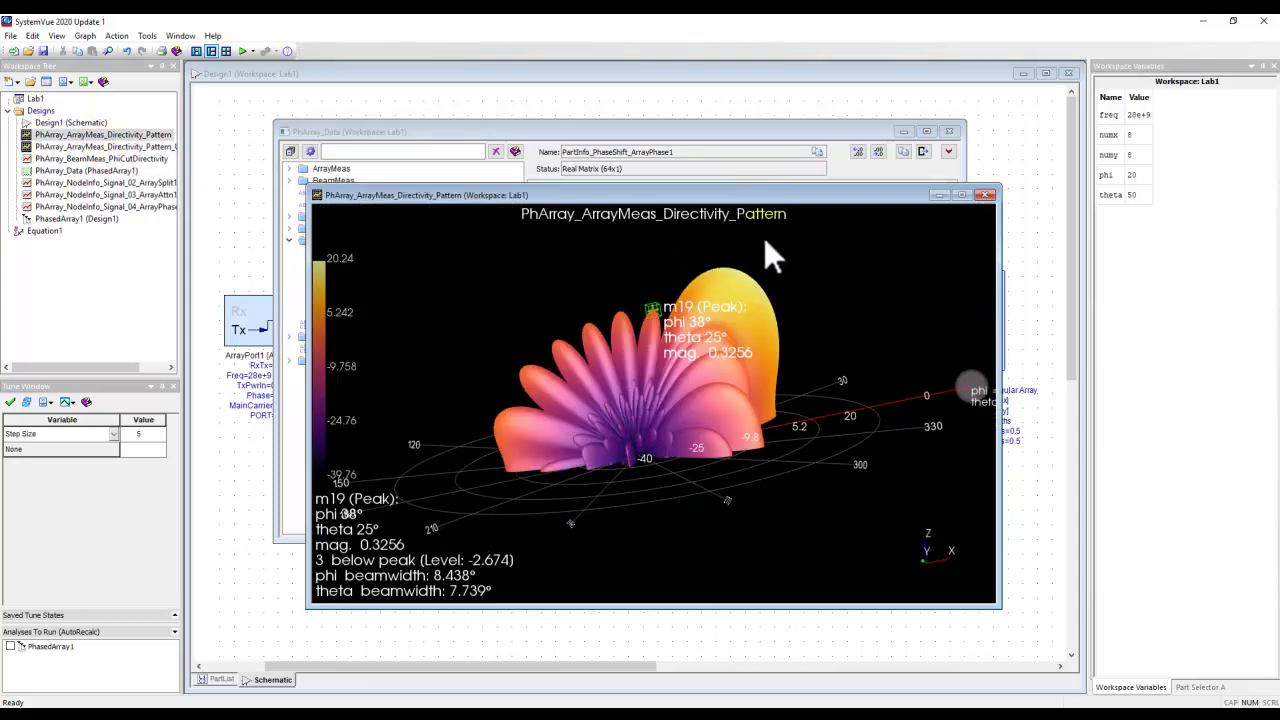
right_click(724, 271)
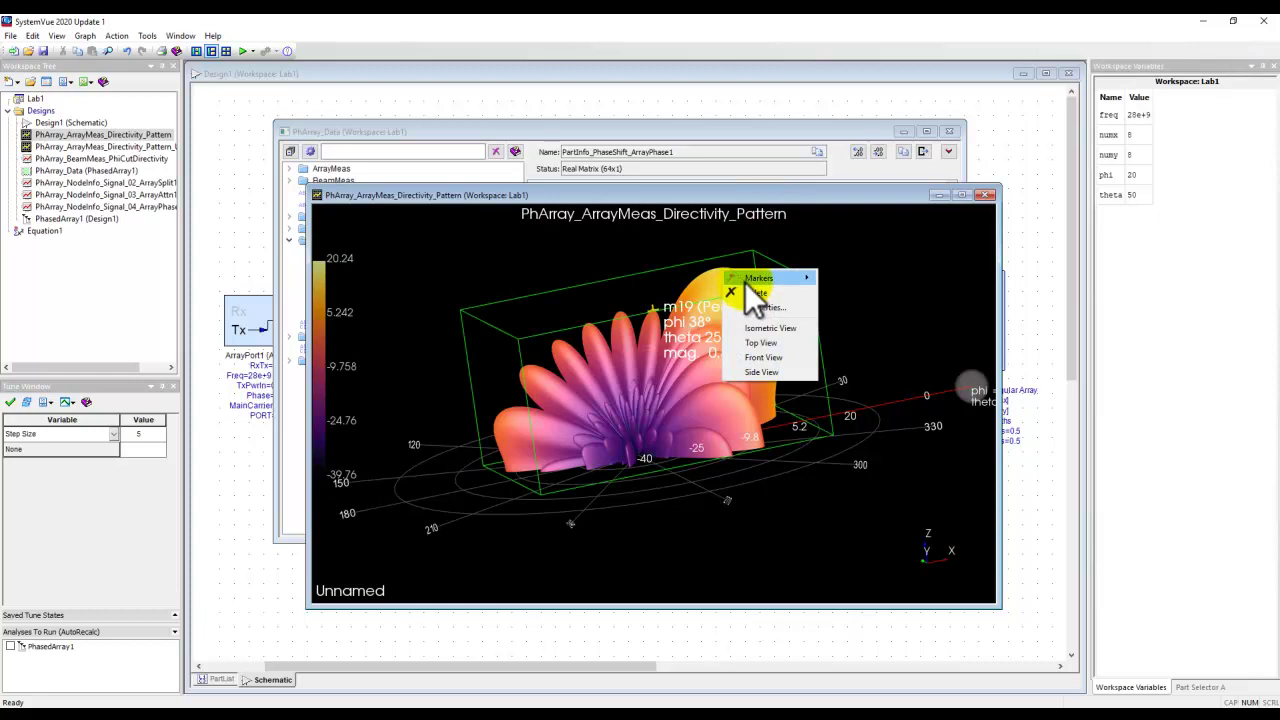
mouse_move(758, 280)
left_click(835, 322)
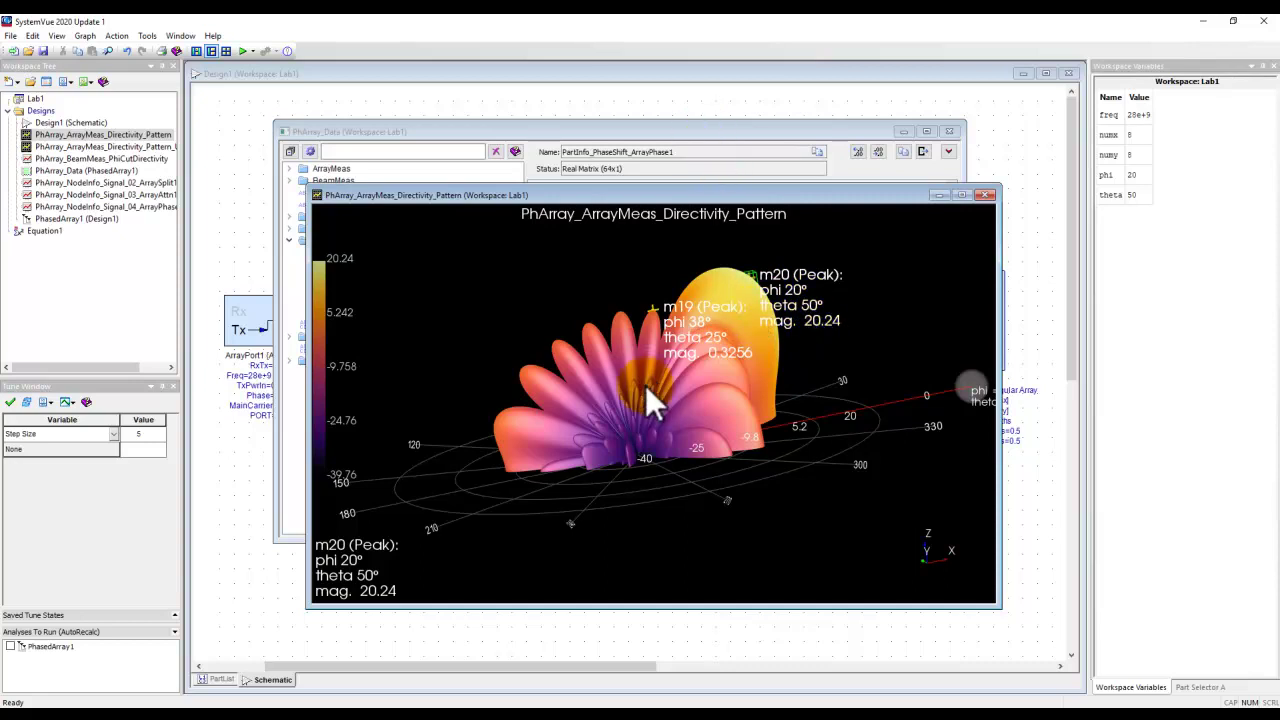
- Review the ArrayPhase1 phase shifts again and inspect the variable's export options with MAT format, leaving without exporting
left_click(714, 131)
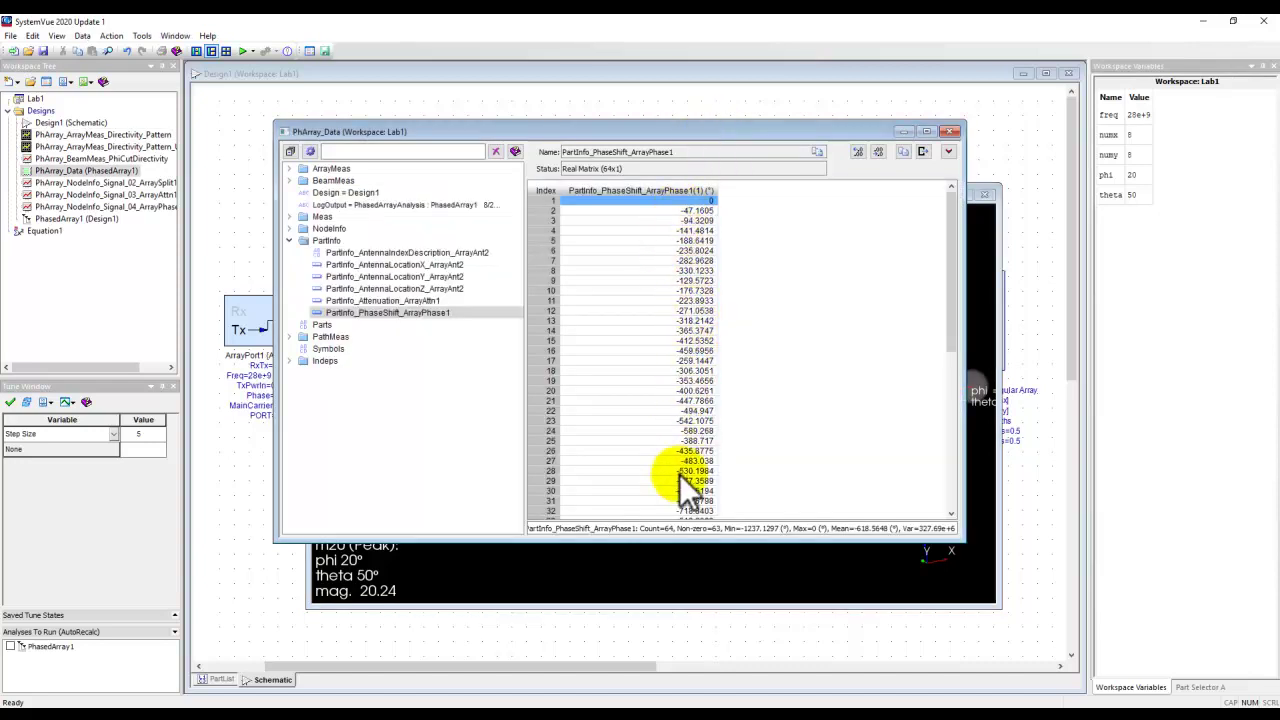
mouse_move(950, 285)
left_mouse_down()
mouse_move(963, 443)
mouse_move(946, 262)
left_mouse_up()
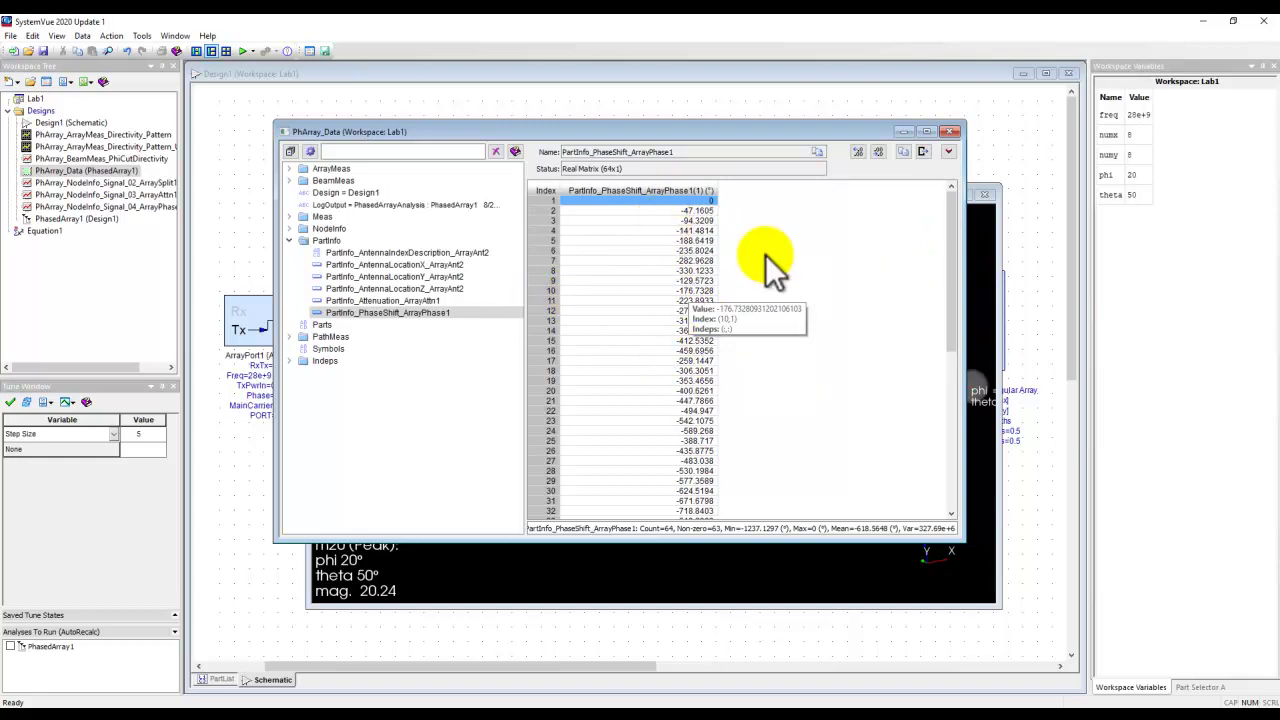
left_click(924, 151)
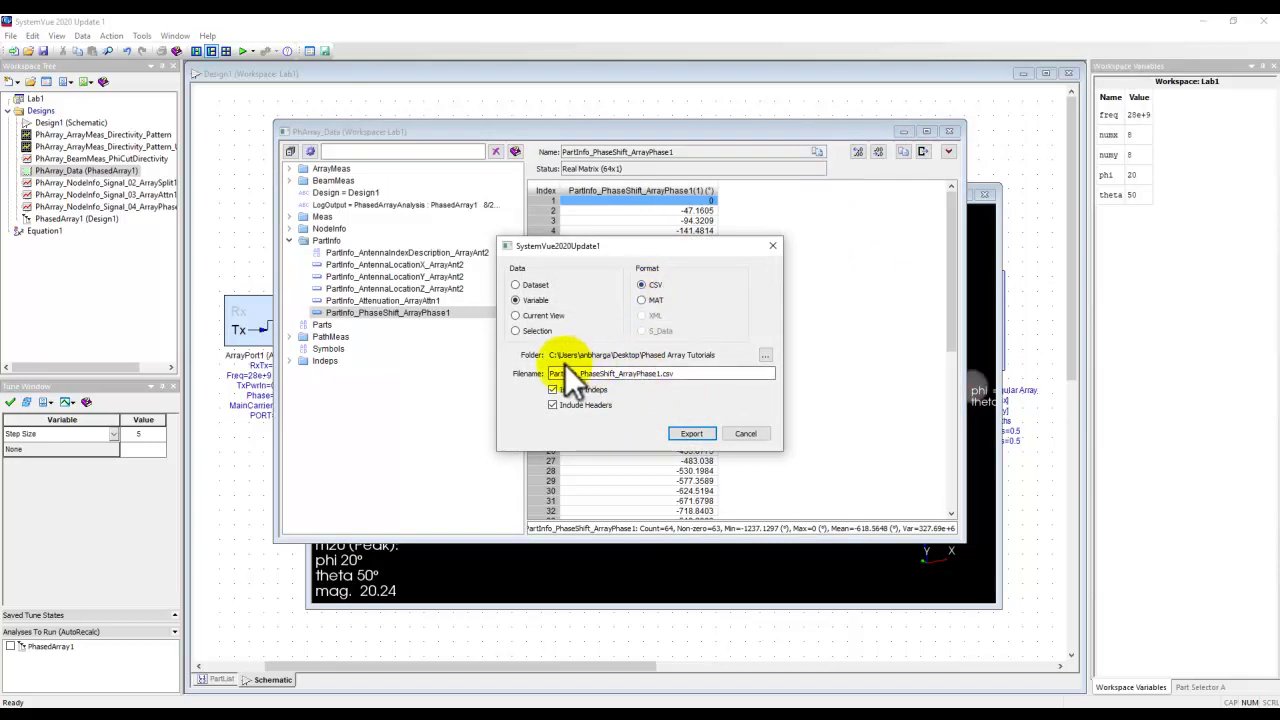
left_click(643, 300)
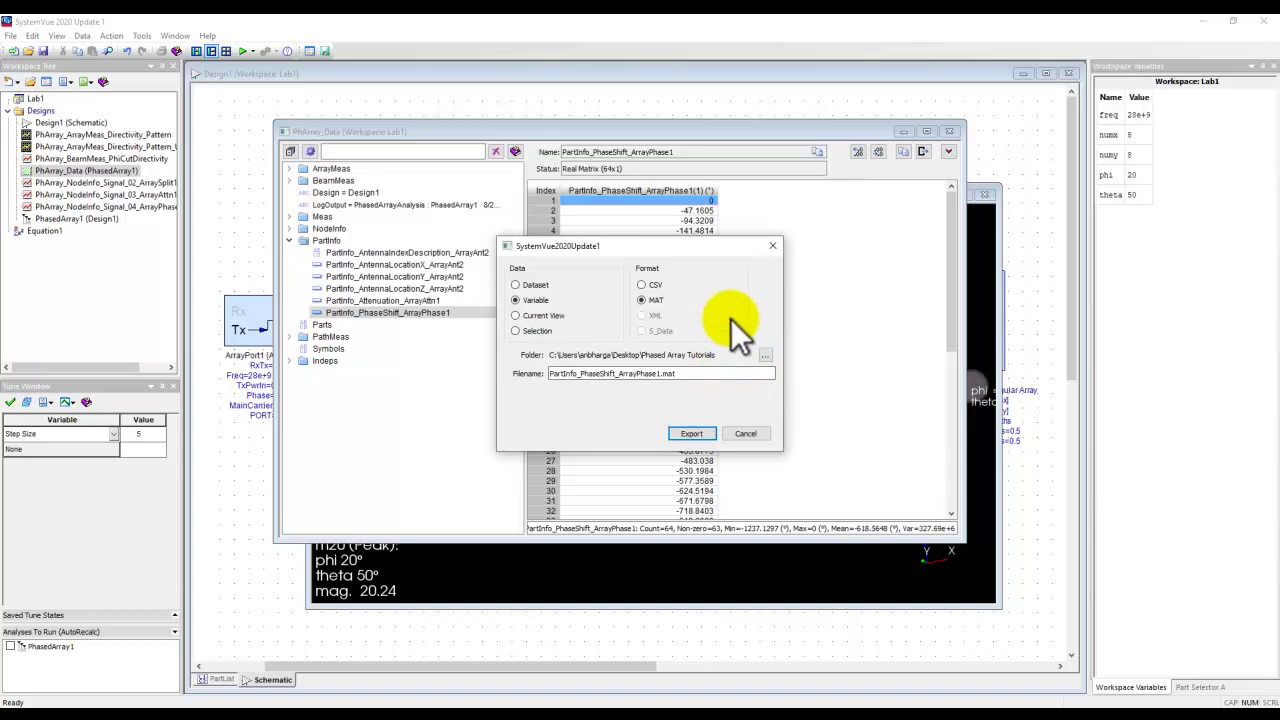
left_click(741, 433)
- Close the PhArray_Data dataset and the directivity pattern graph to return to the full Design1 schematic
left_click(950, 130)
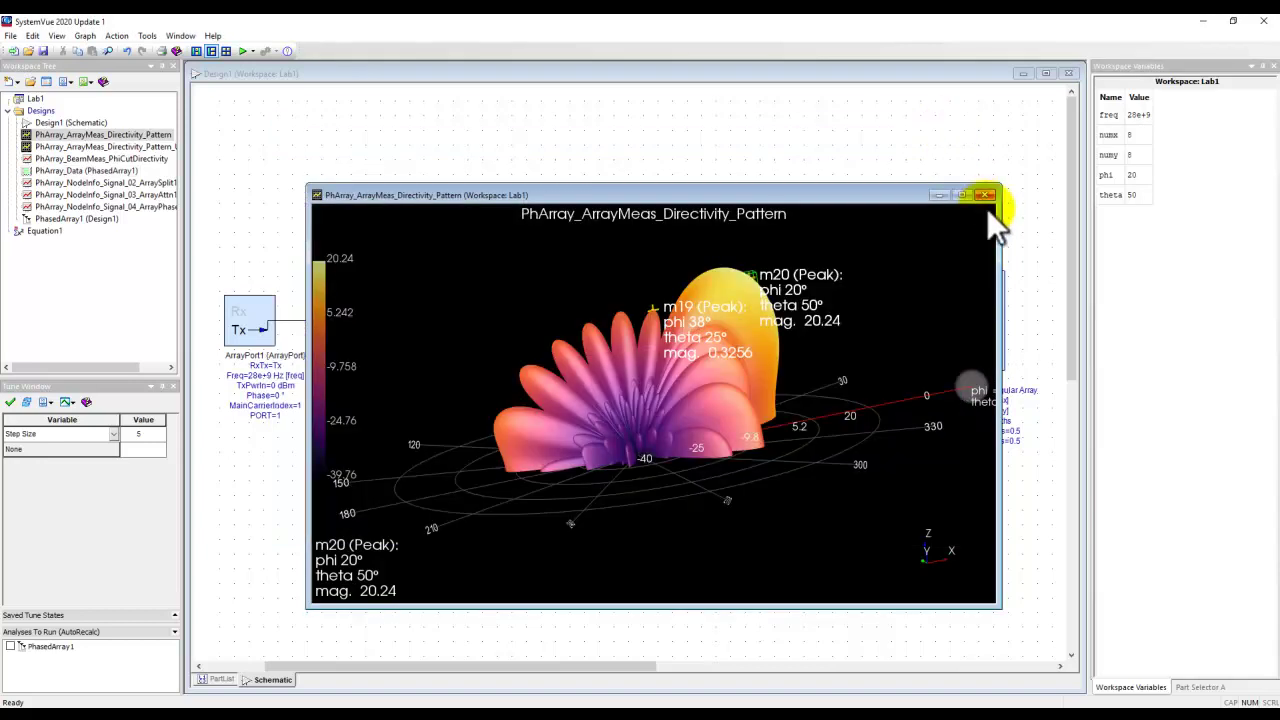
left_click(985, 194)
scroll(610, 365, "down", 2)
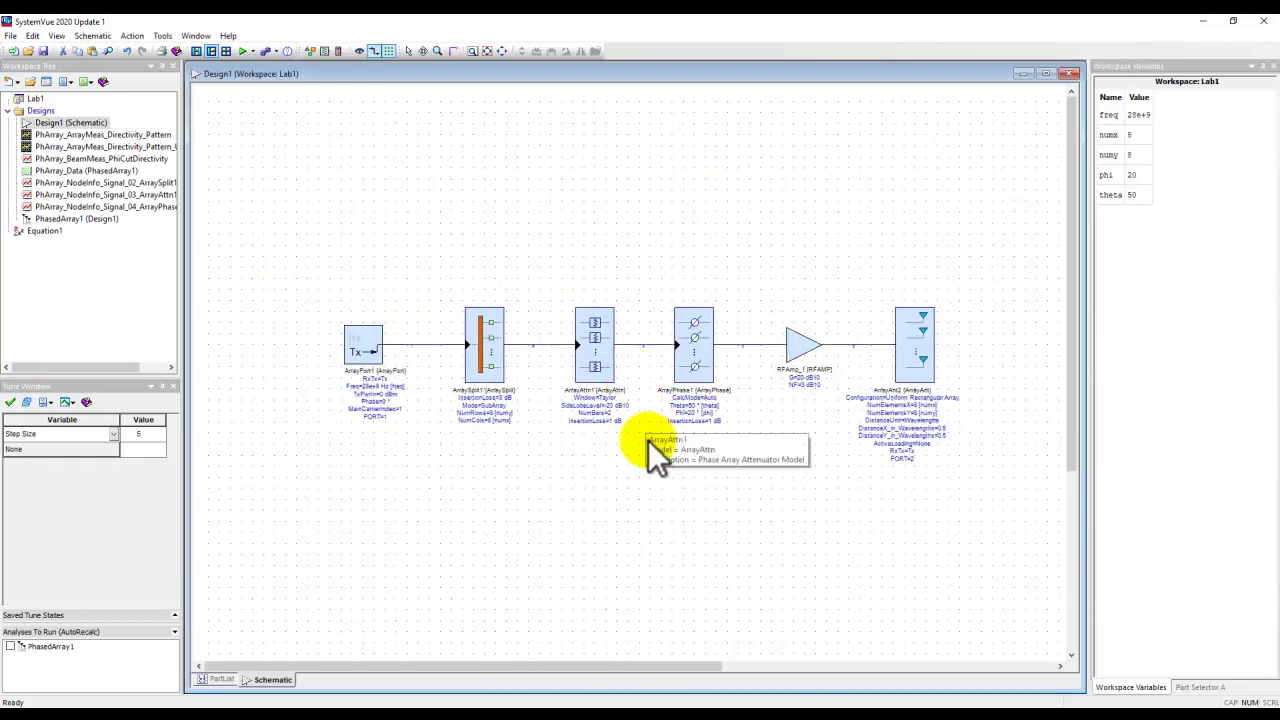